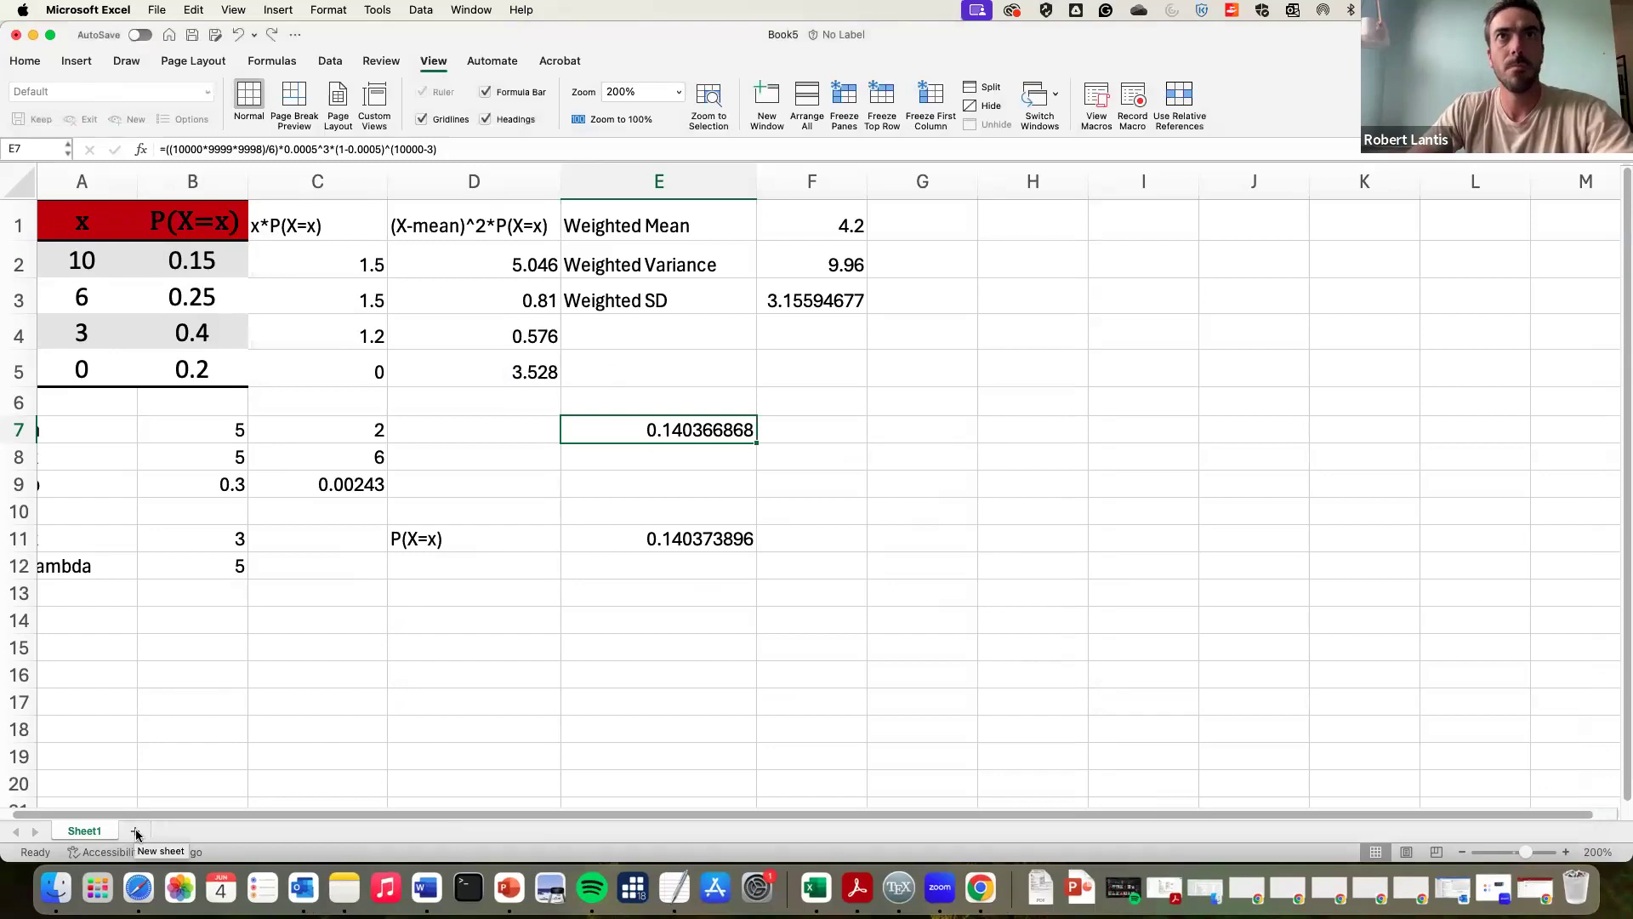
Step: Add a second sheet to the current workbook, and create a new blank workbook in an enlarged window
left_click(136, 832)
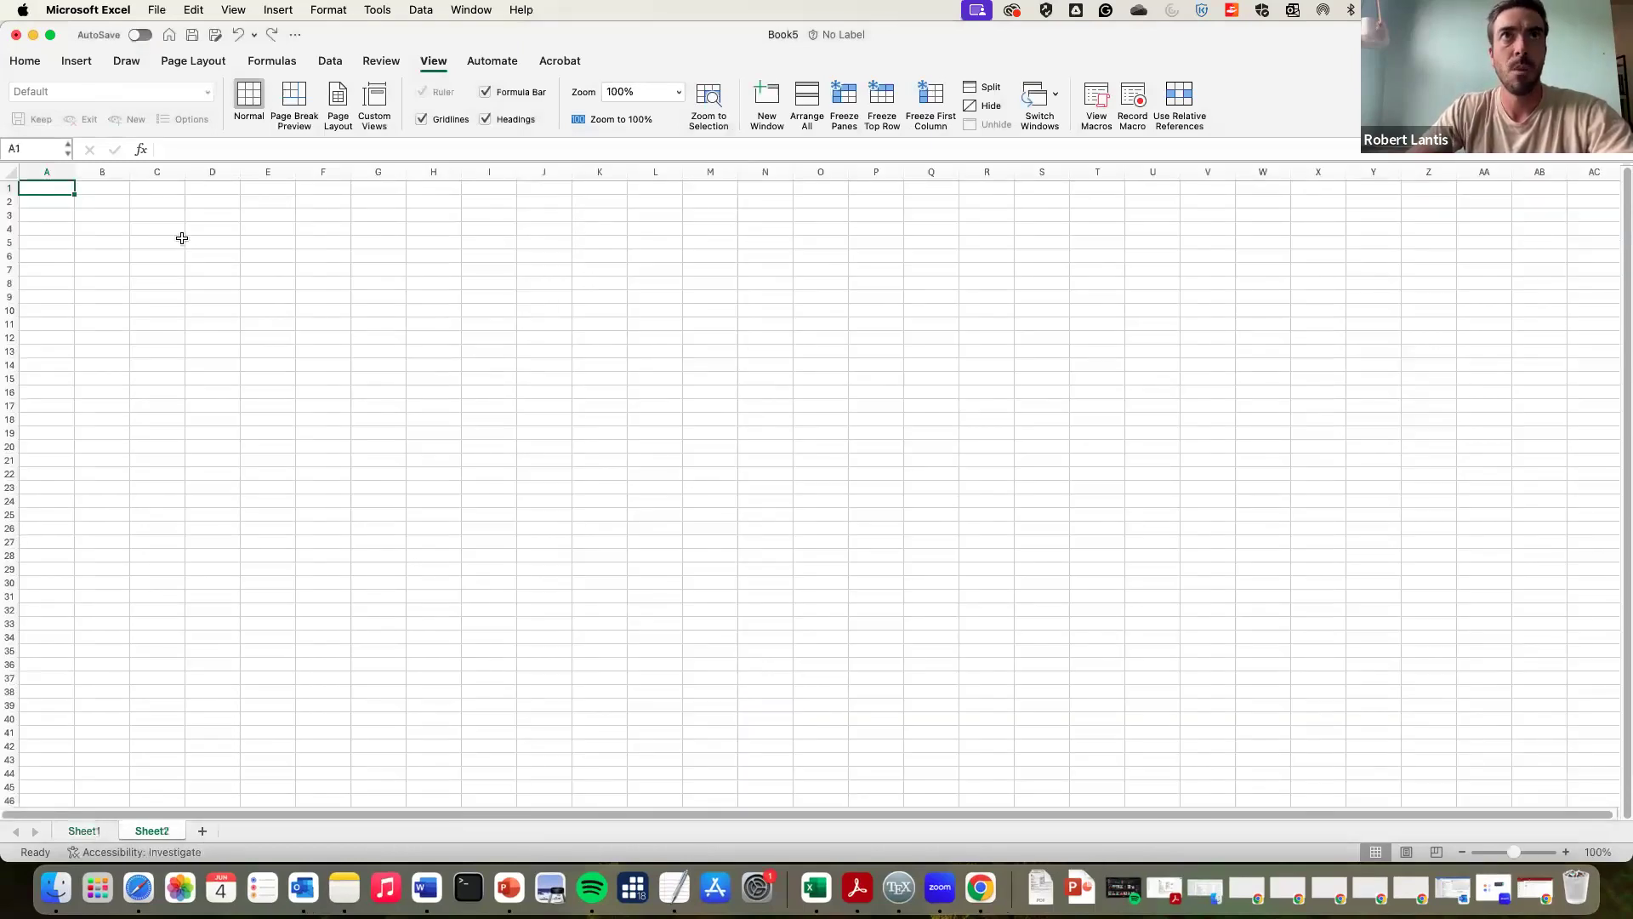
left_click(157, 9)
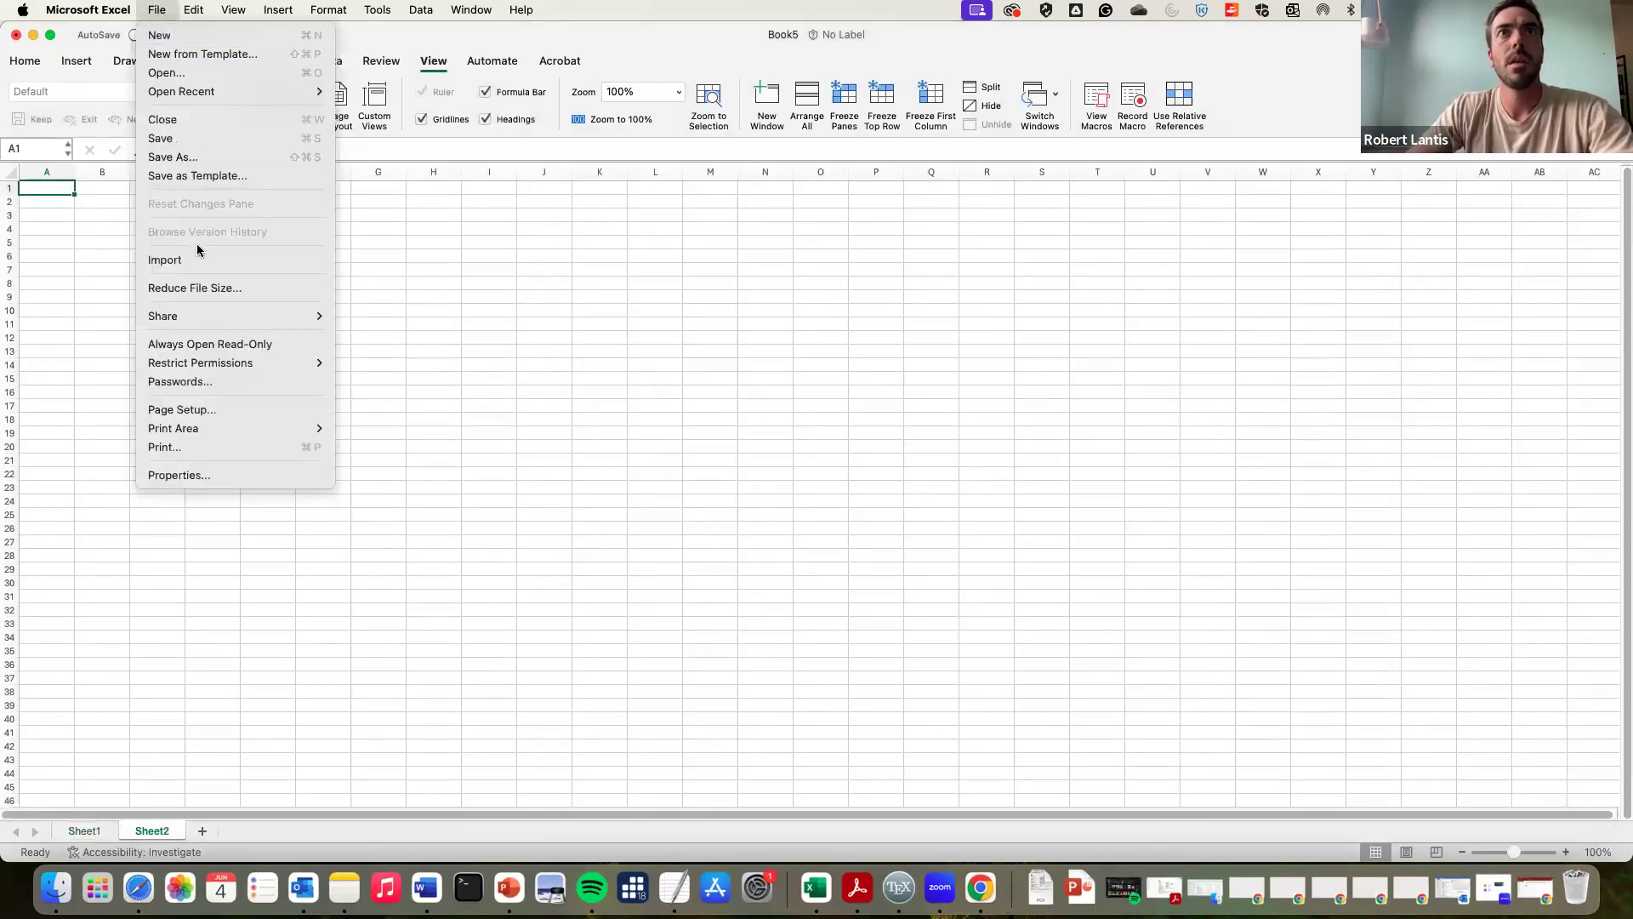
left_click(165, 36)
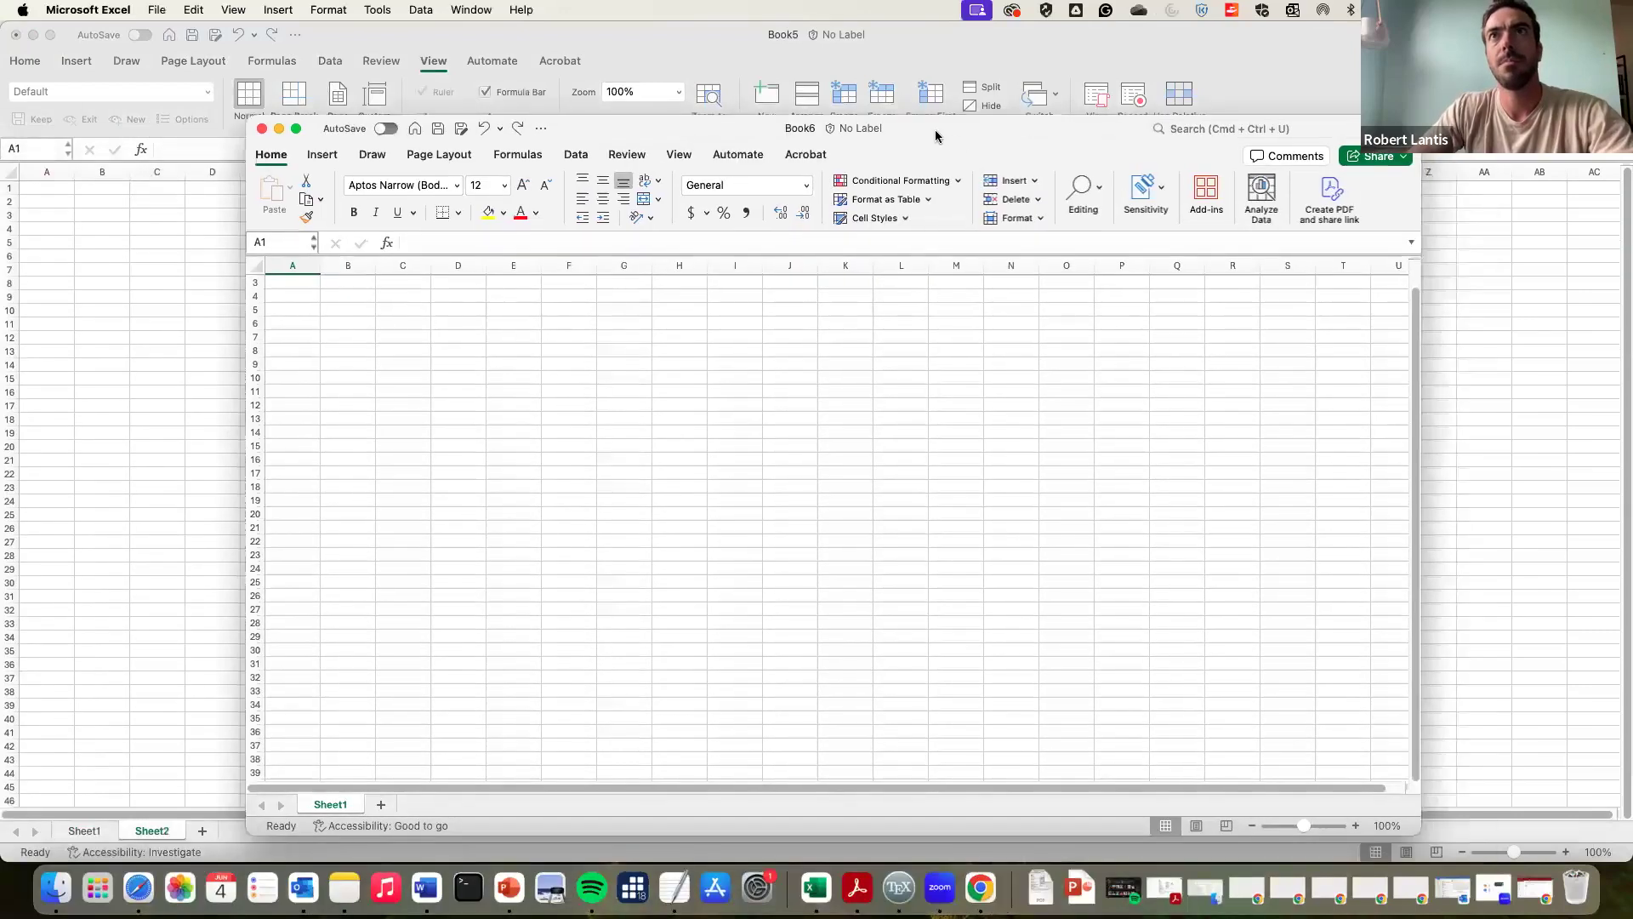
double_click(936, 129)
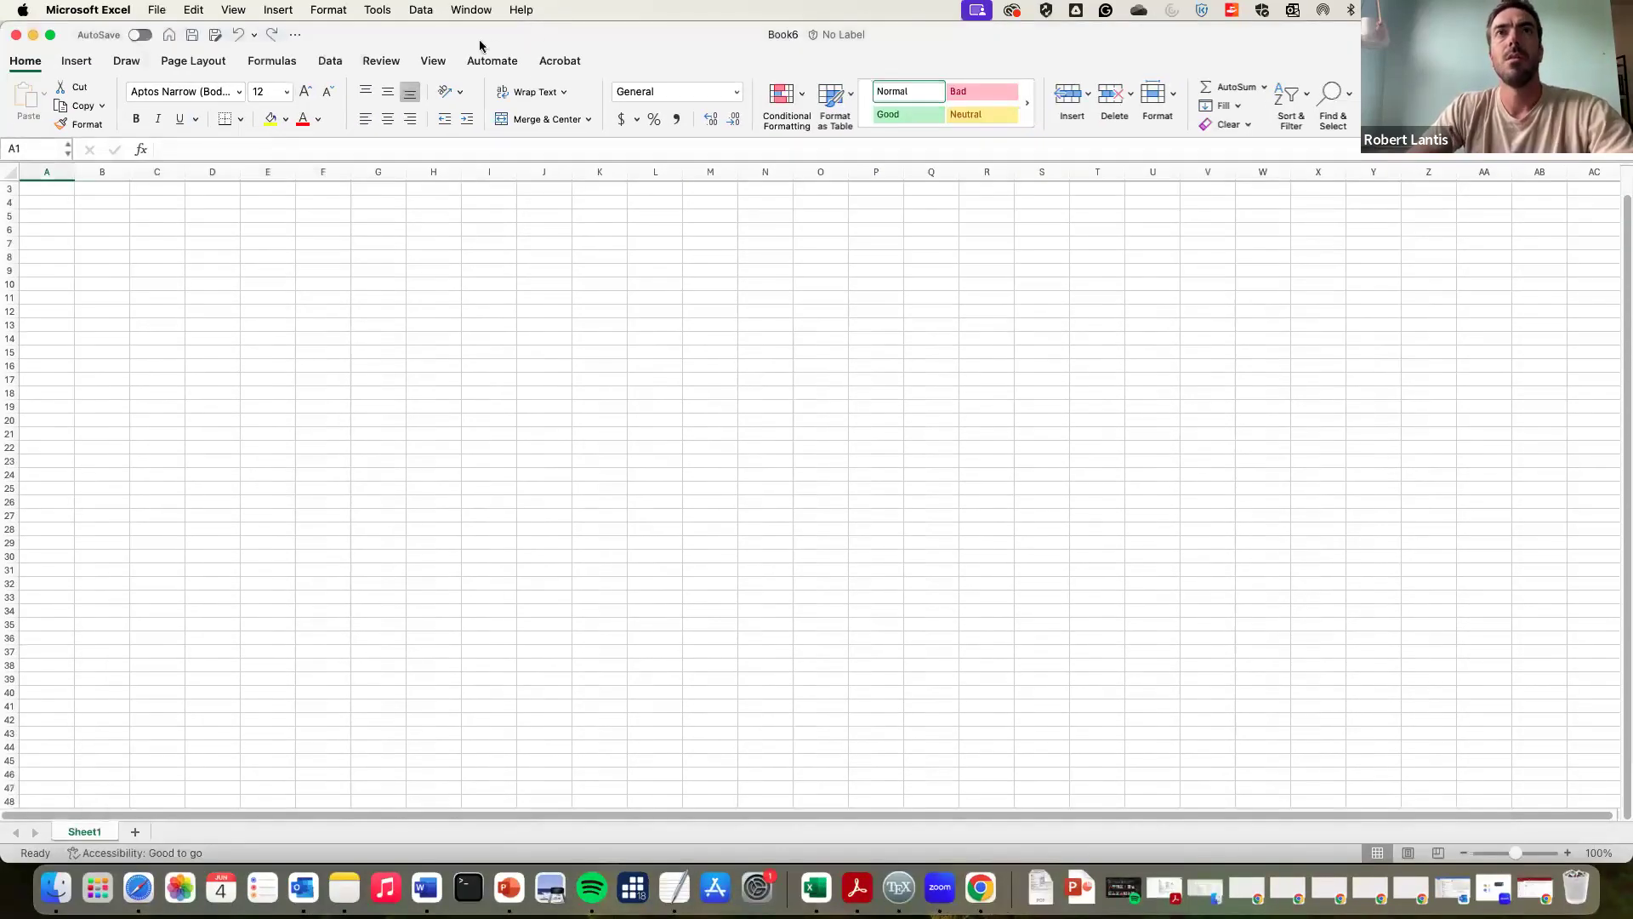
Step: Set the new workbook's zoom level to 200%
left_click(434, 61)
left_click(629, 91)
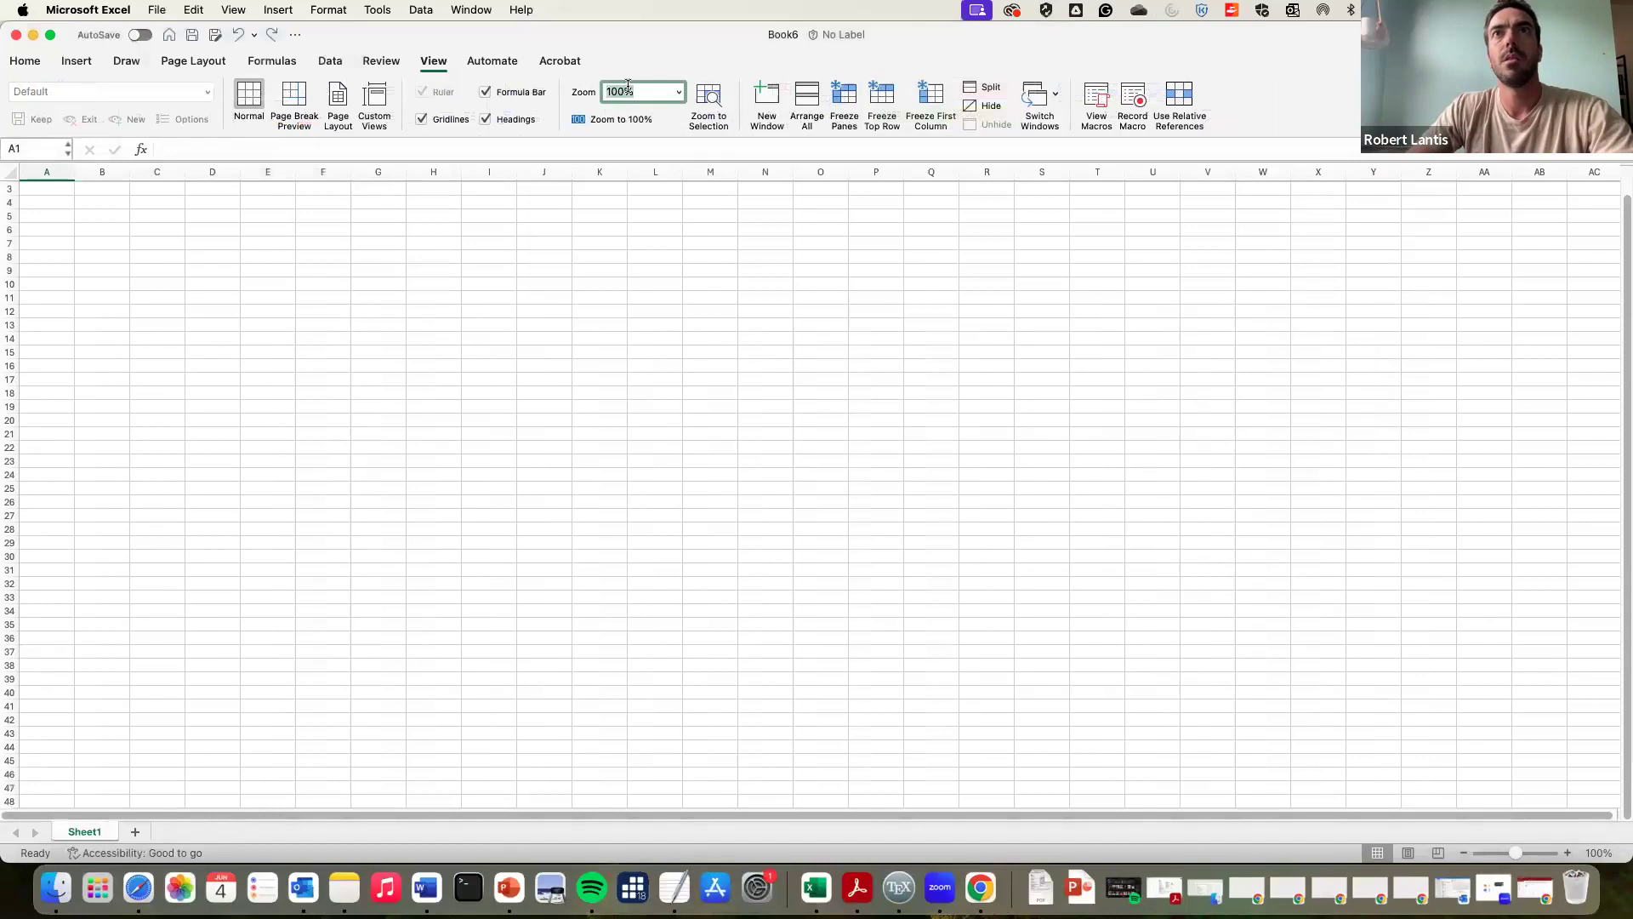
left_click(679, 91)
left_click(630, 134)
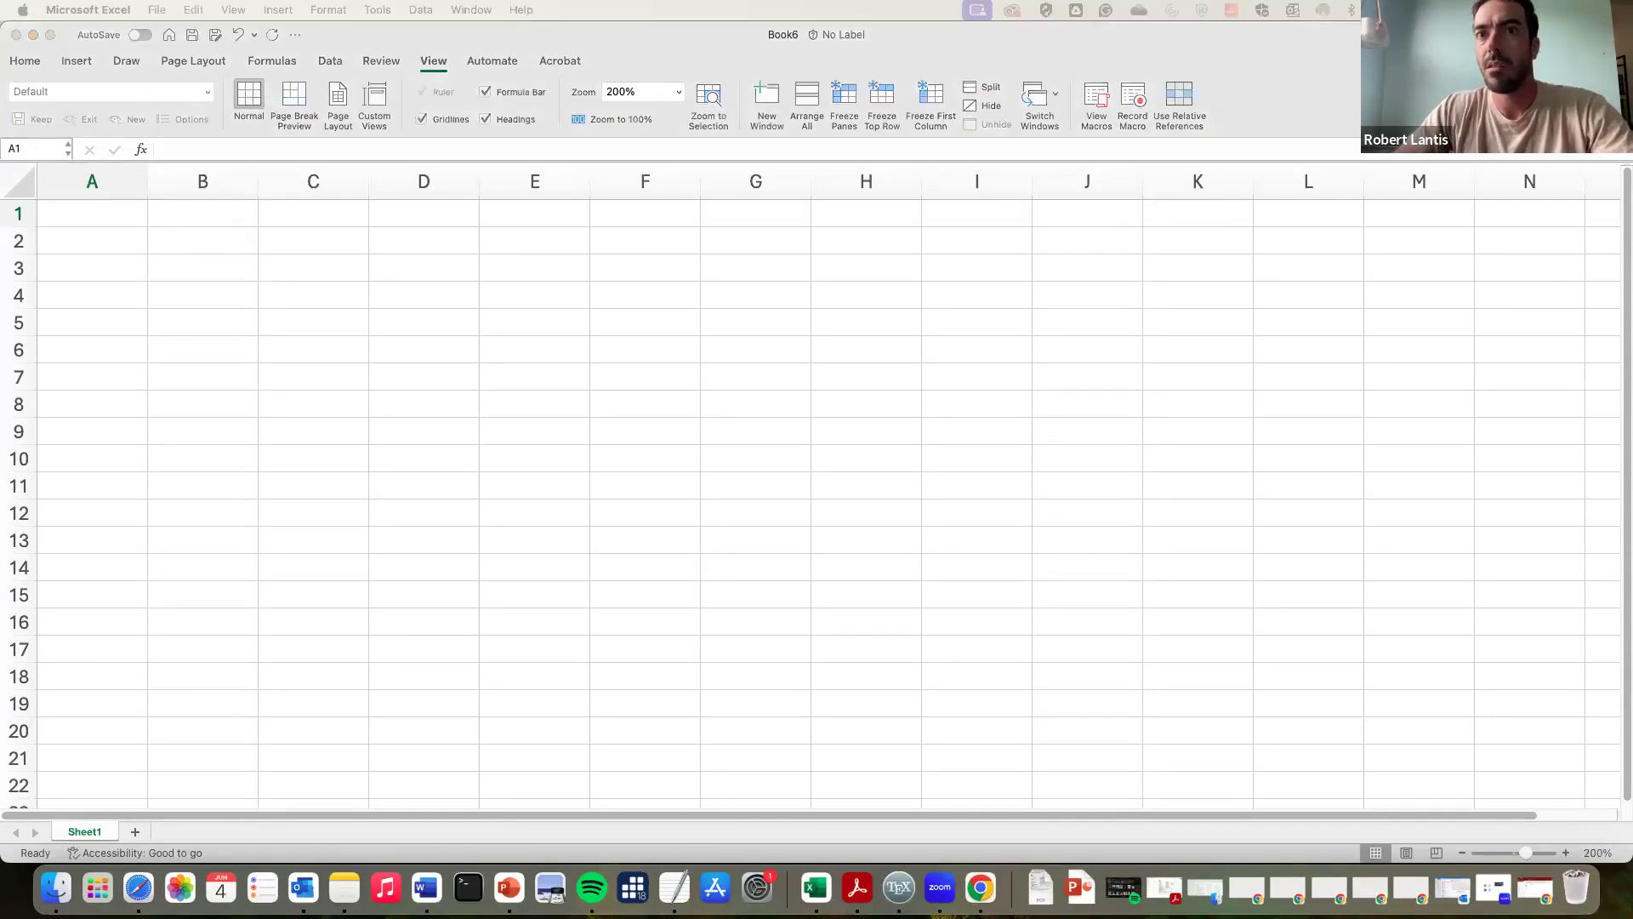
Step: Switch to PowerPoint to read the Binomial Using Excel Examples slide, minimize the presentation and return to the blank Excel workbook
left_click(502, 885)
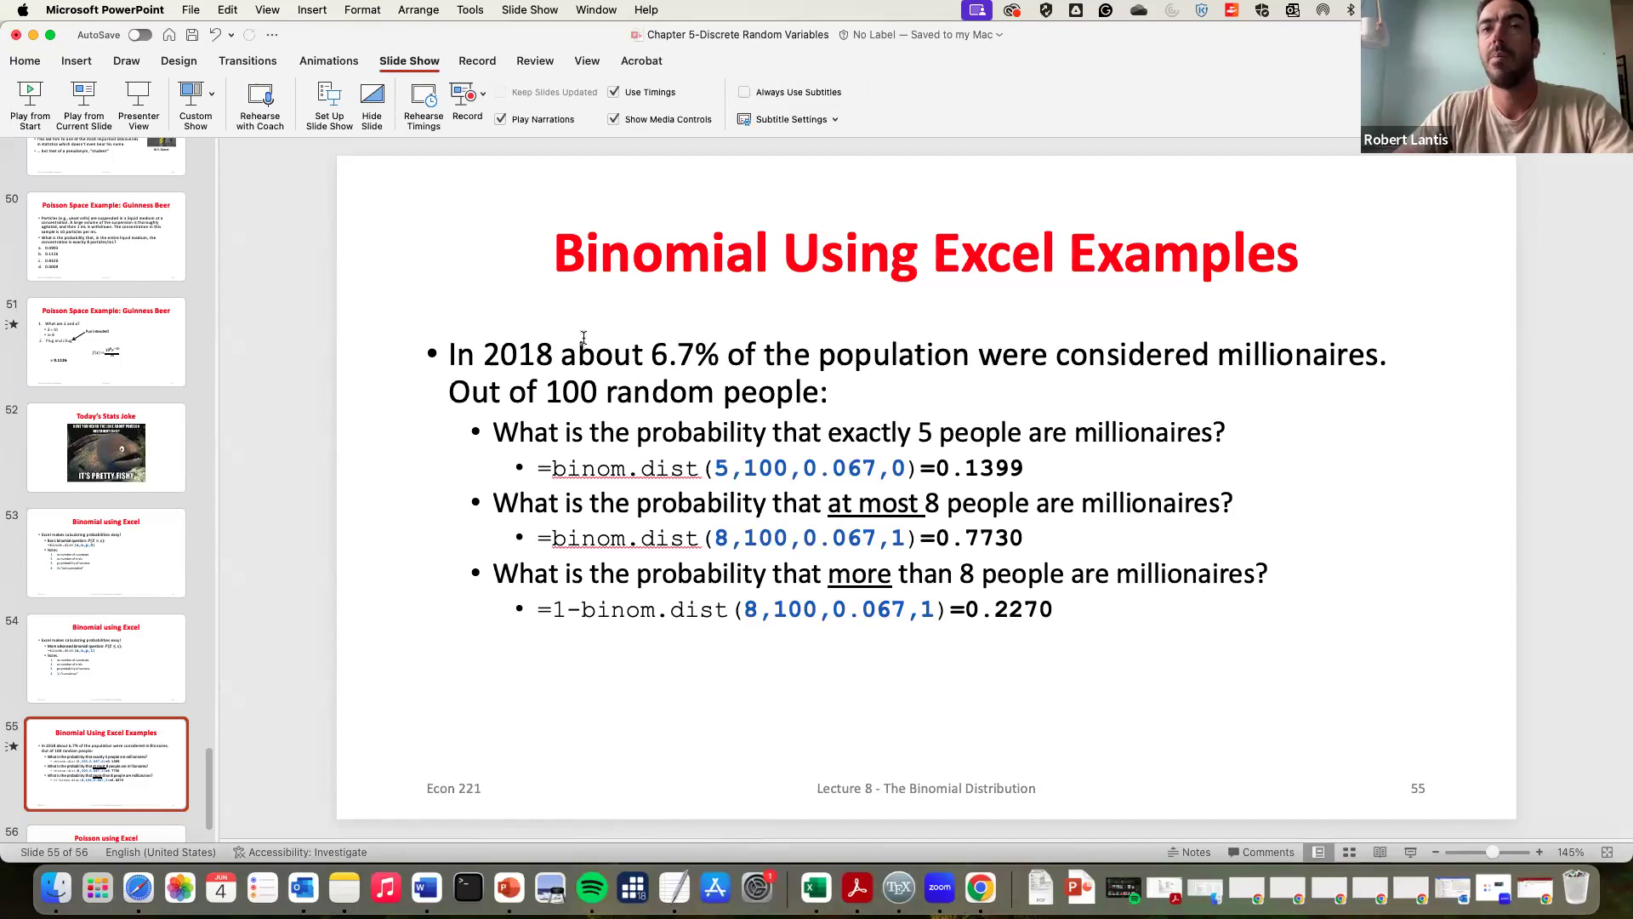
left_click(32, 35)
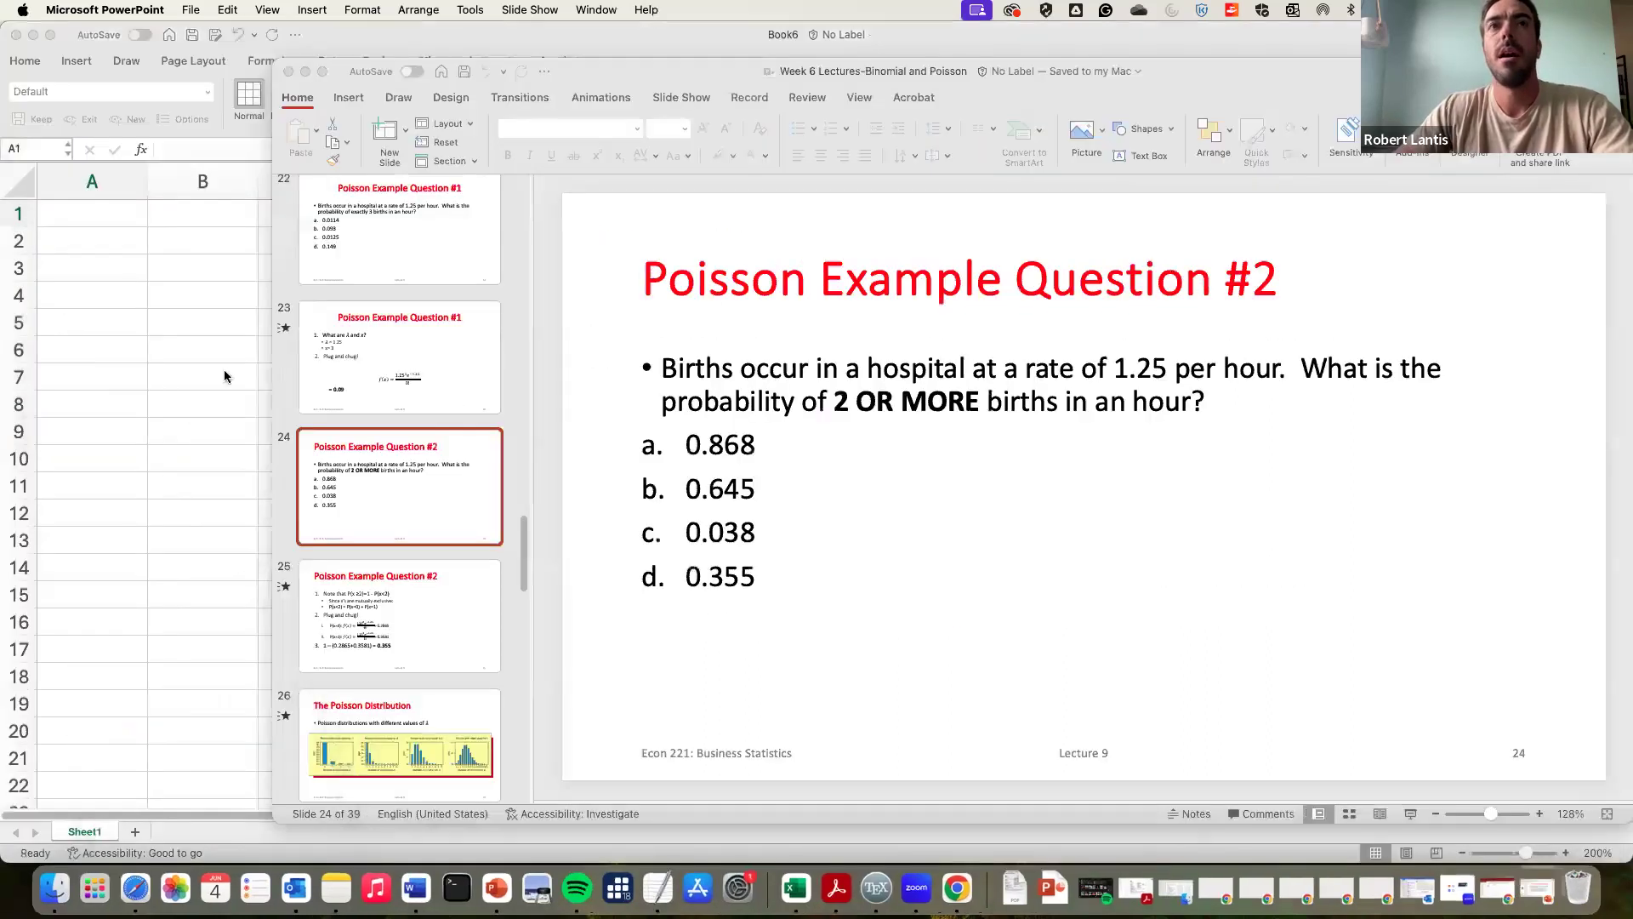
left_click(225, 372)
Step: Enter the parameter labels n, x and p in cells A1 to A3
type("n")
key("Return")
type("x")
key("Return")
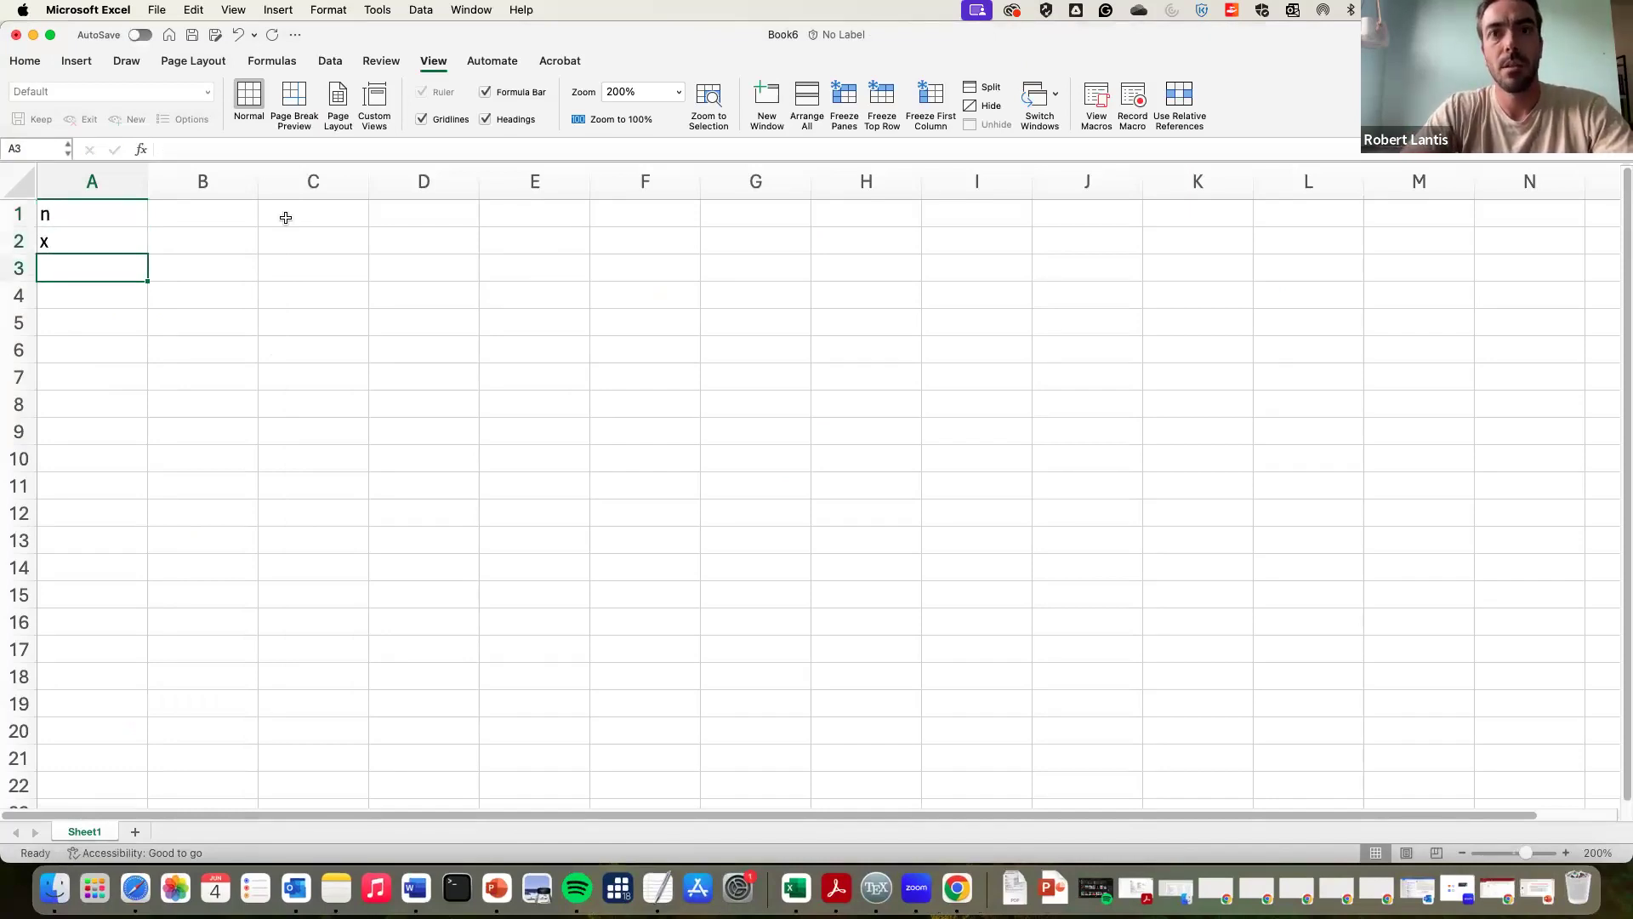
type("p")
key("Tab")
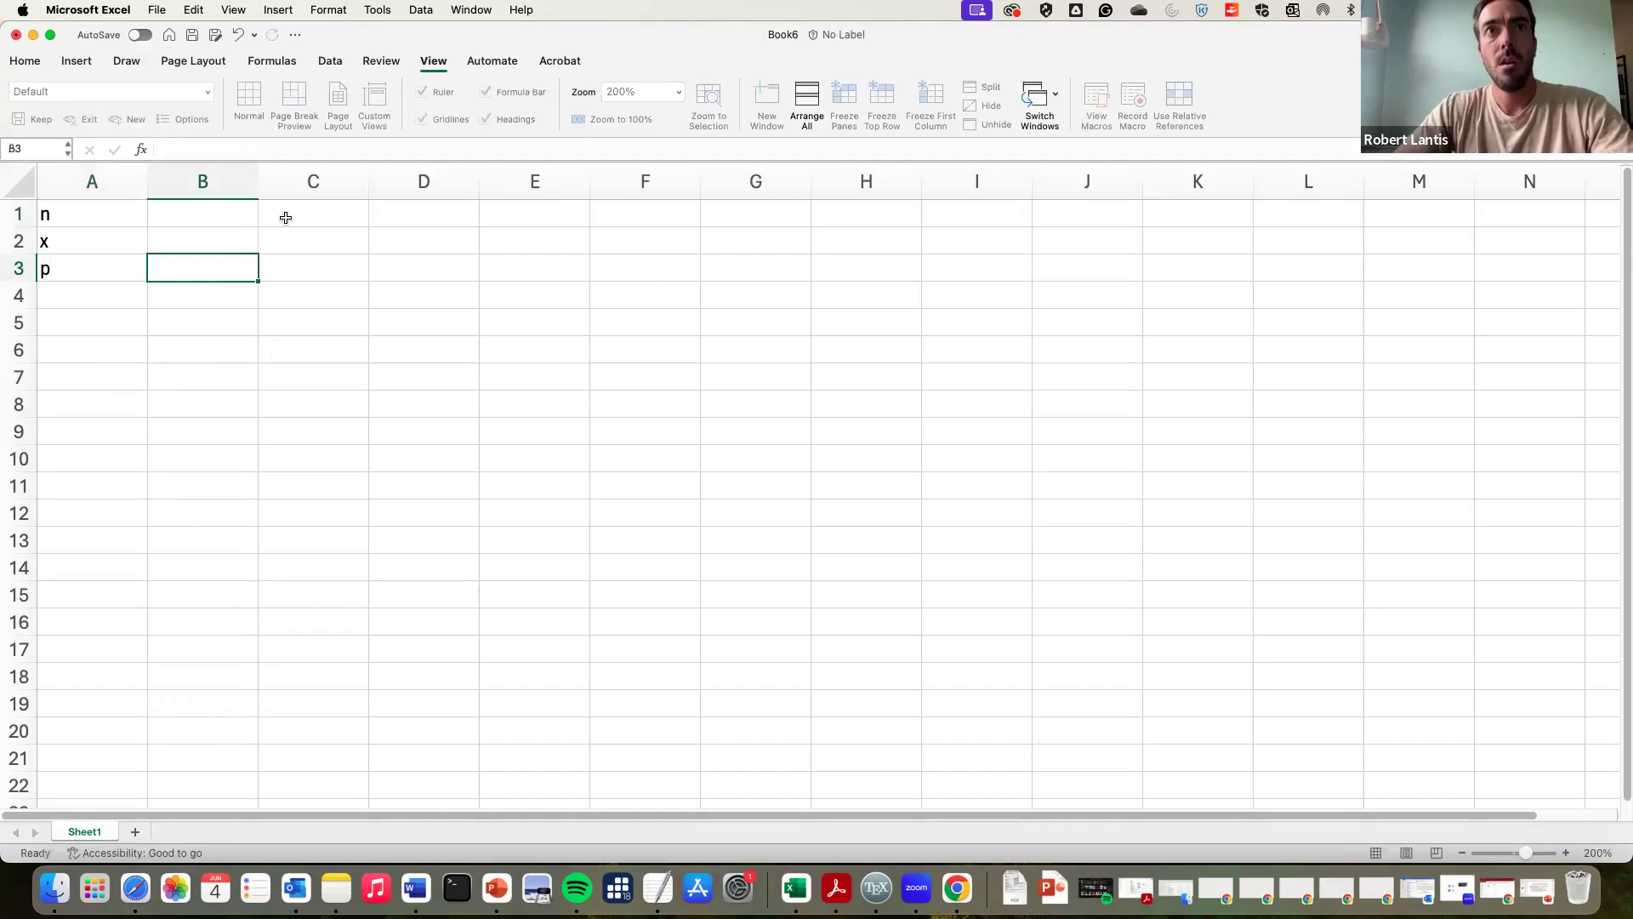
Step: Enter the binomial parameters beside their labels: 100 for n, 10 for x and .067 for p
type(".067")
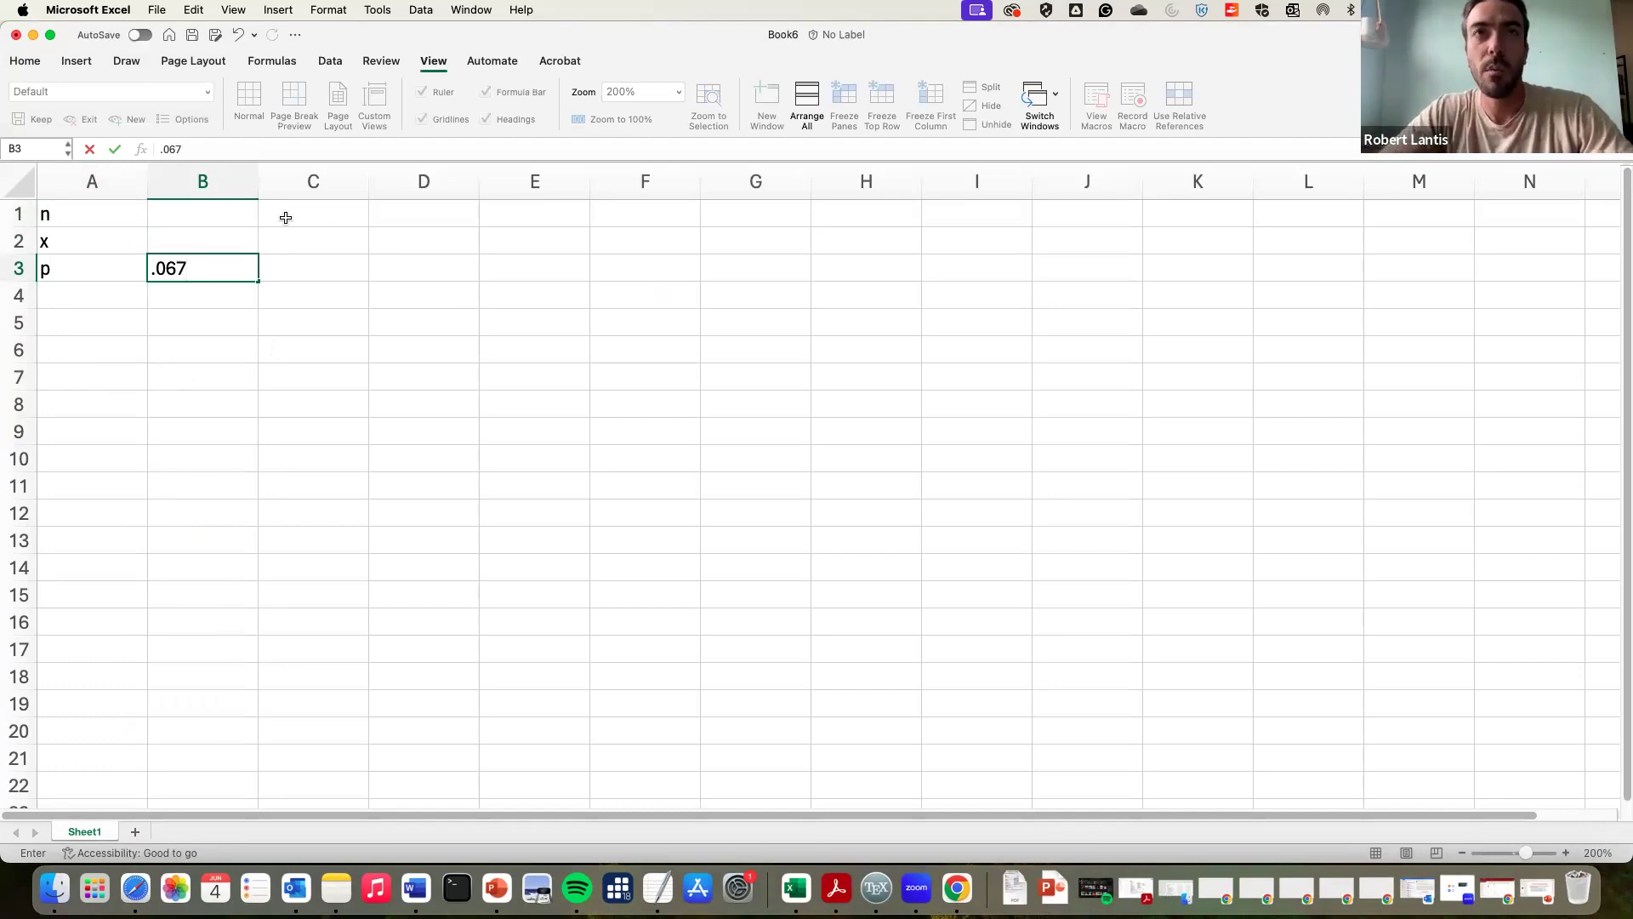
key("Up")
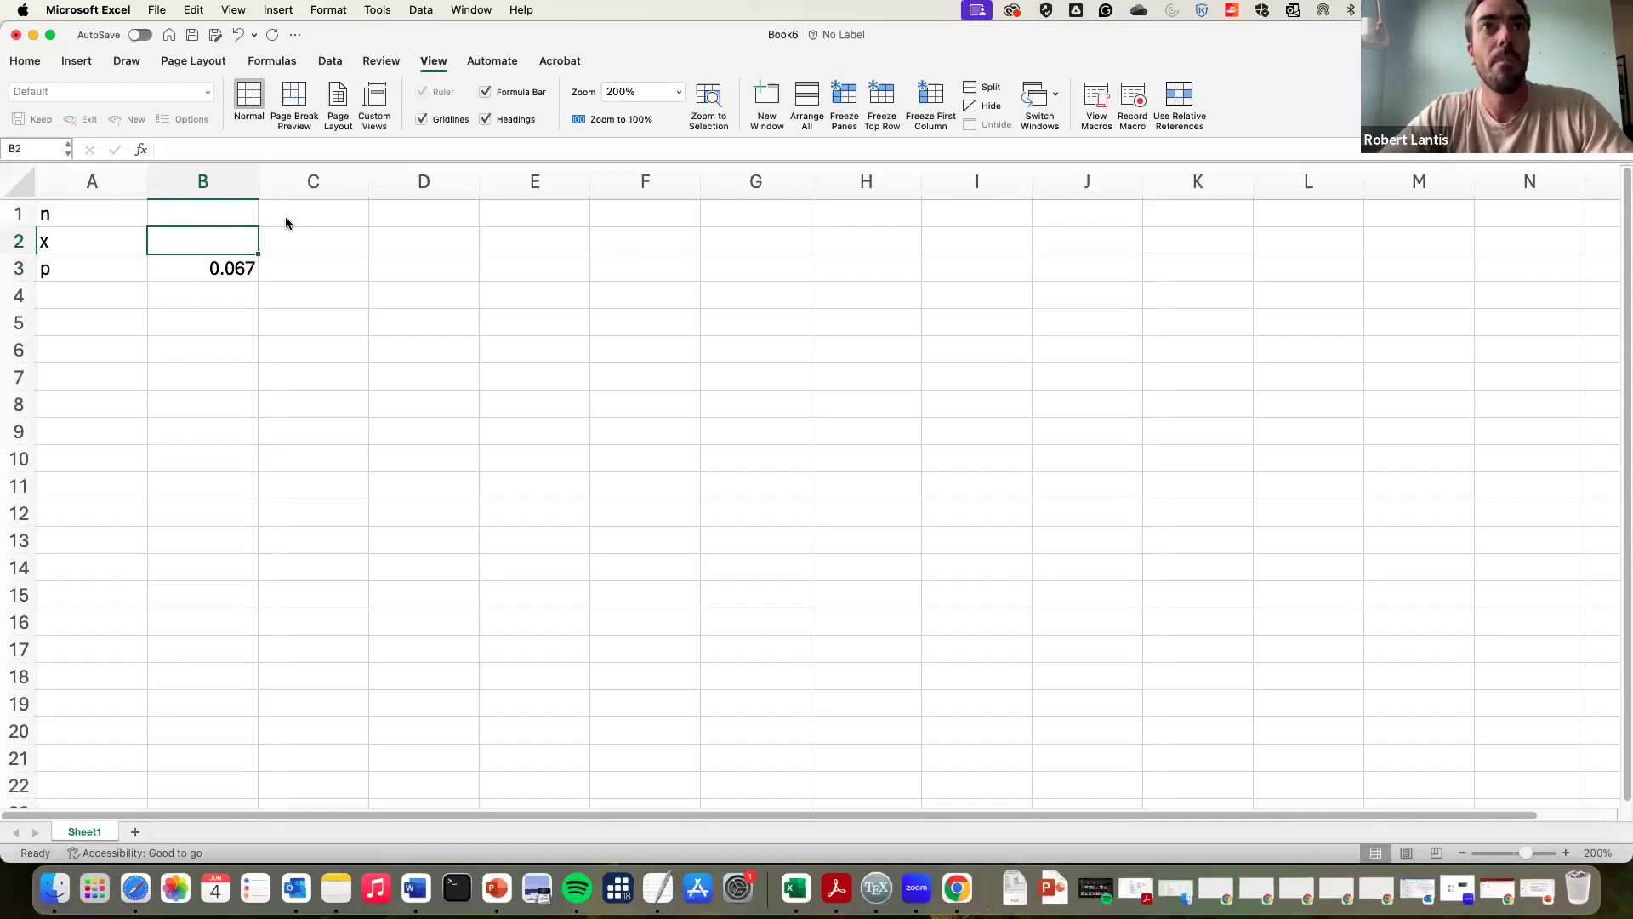
key("Up")
type("100")
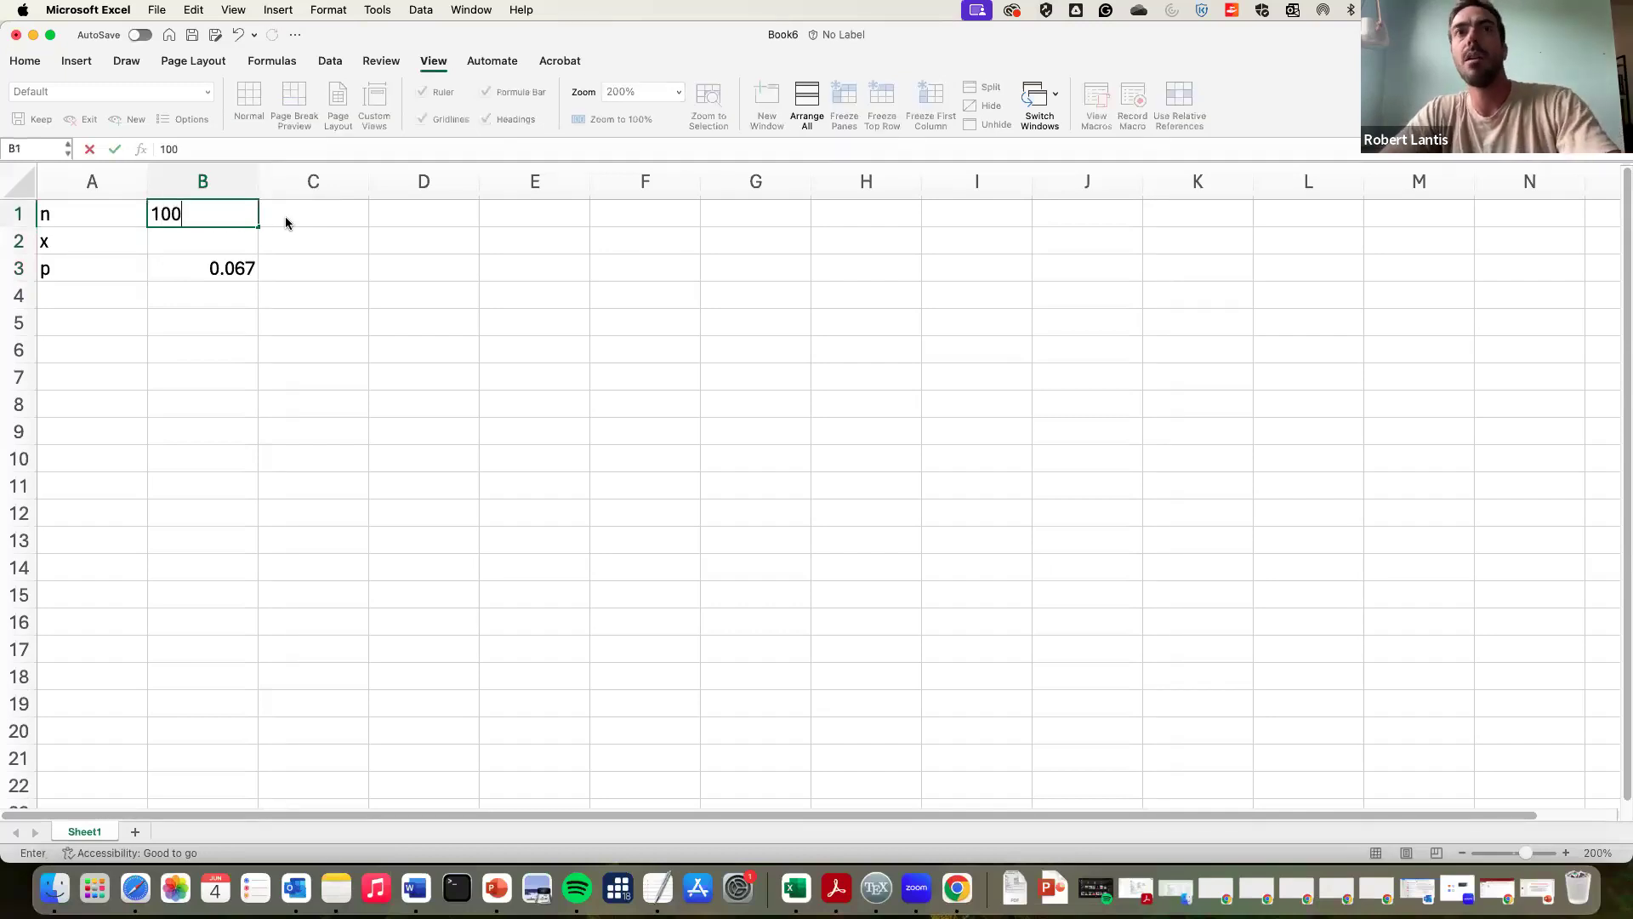
key("Return")
type("10")
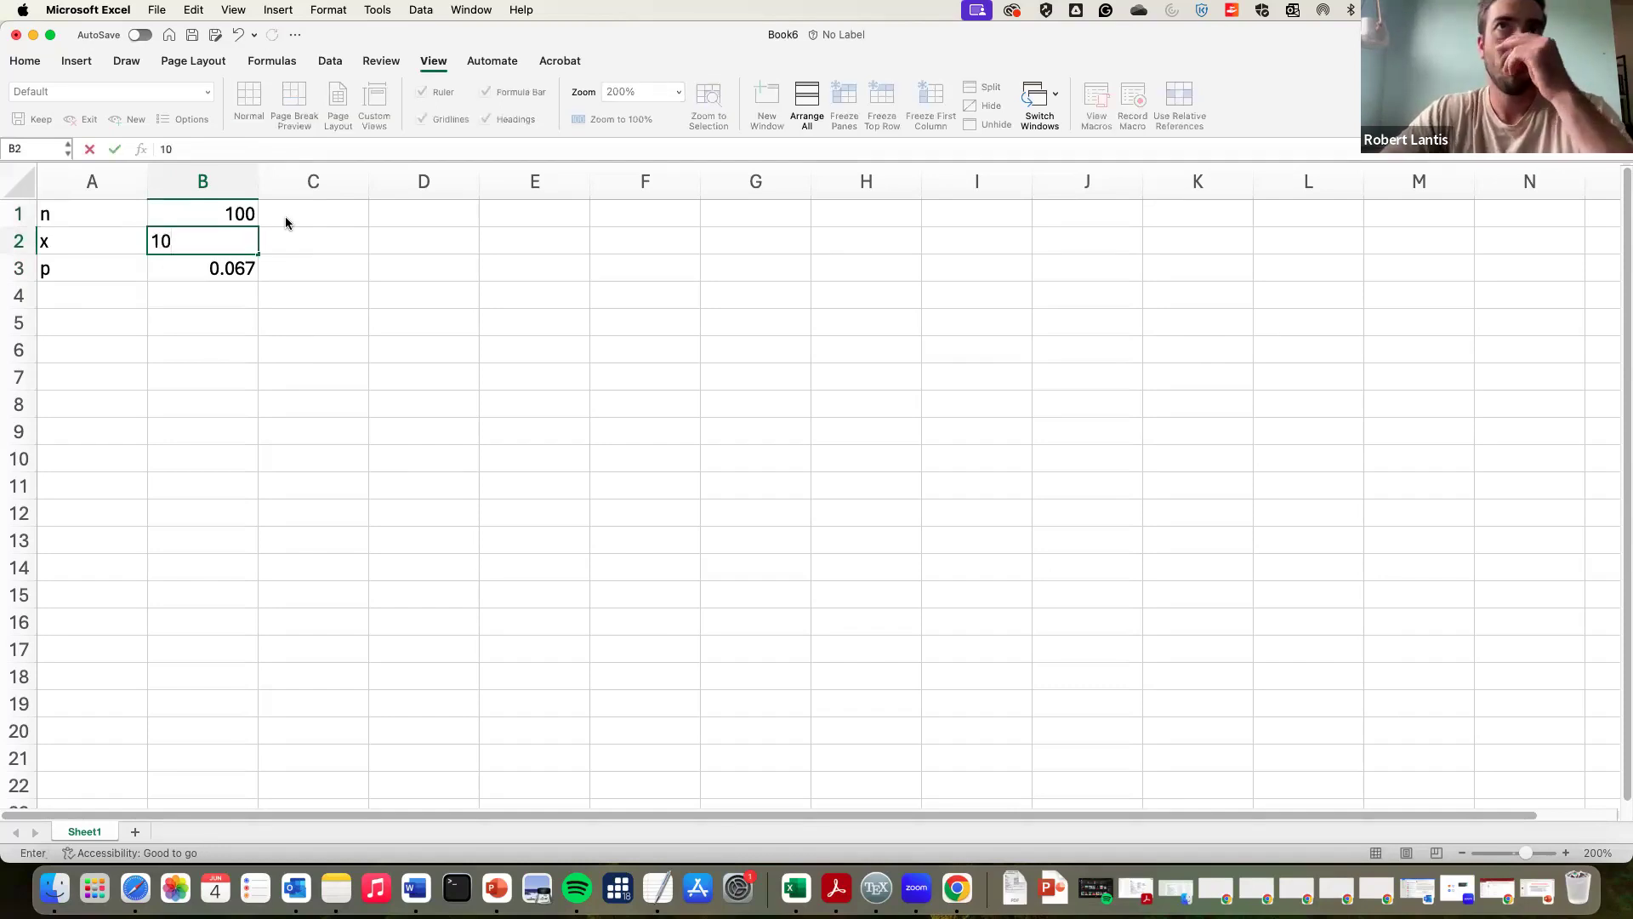
key("Tab")
Step: Label cell D1 as P(X=10)
key("Tab")
key("Up")
type("(")
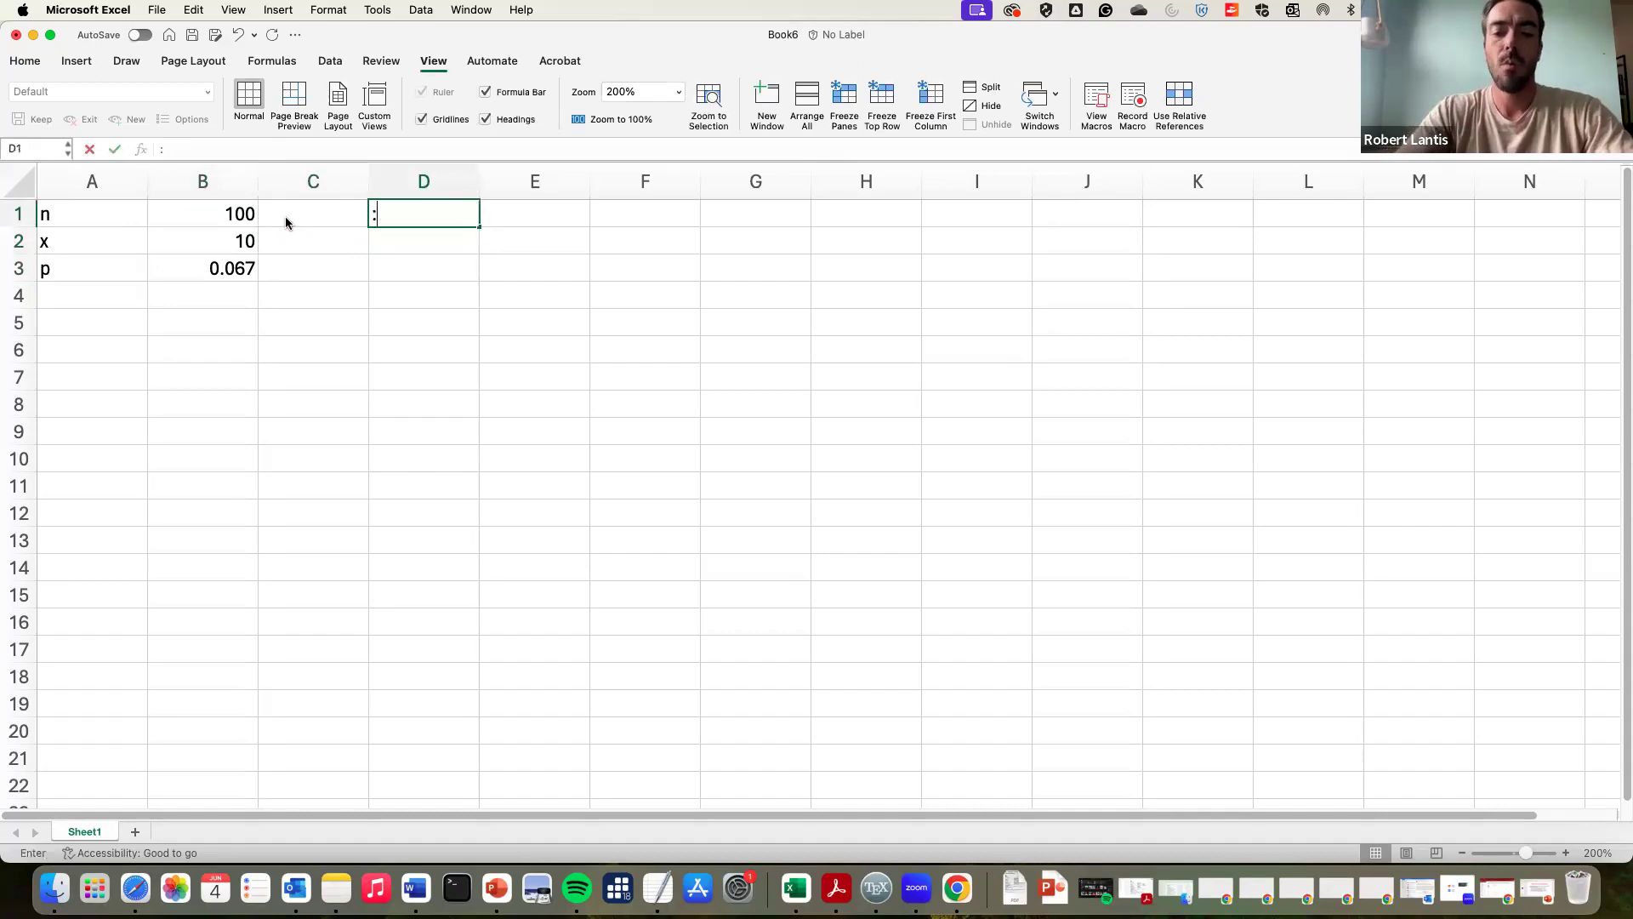
key("BackSpace")
type("P(")
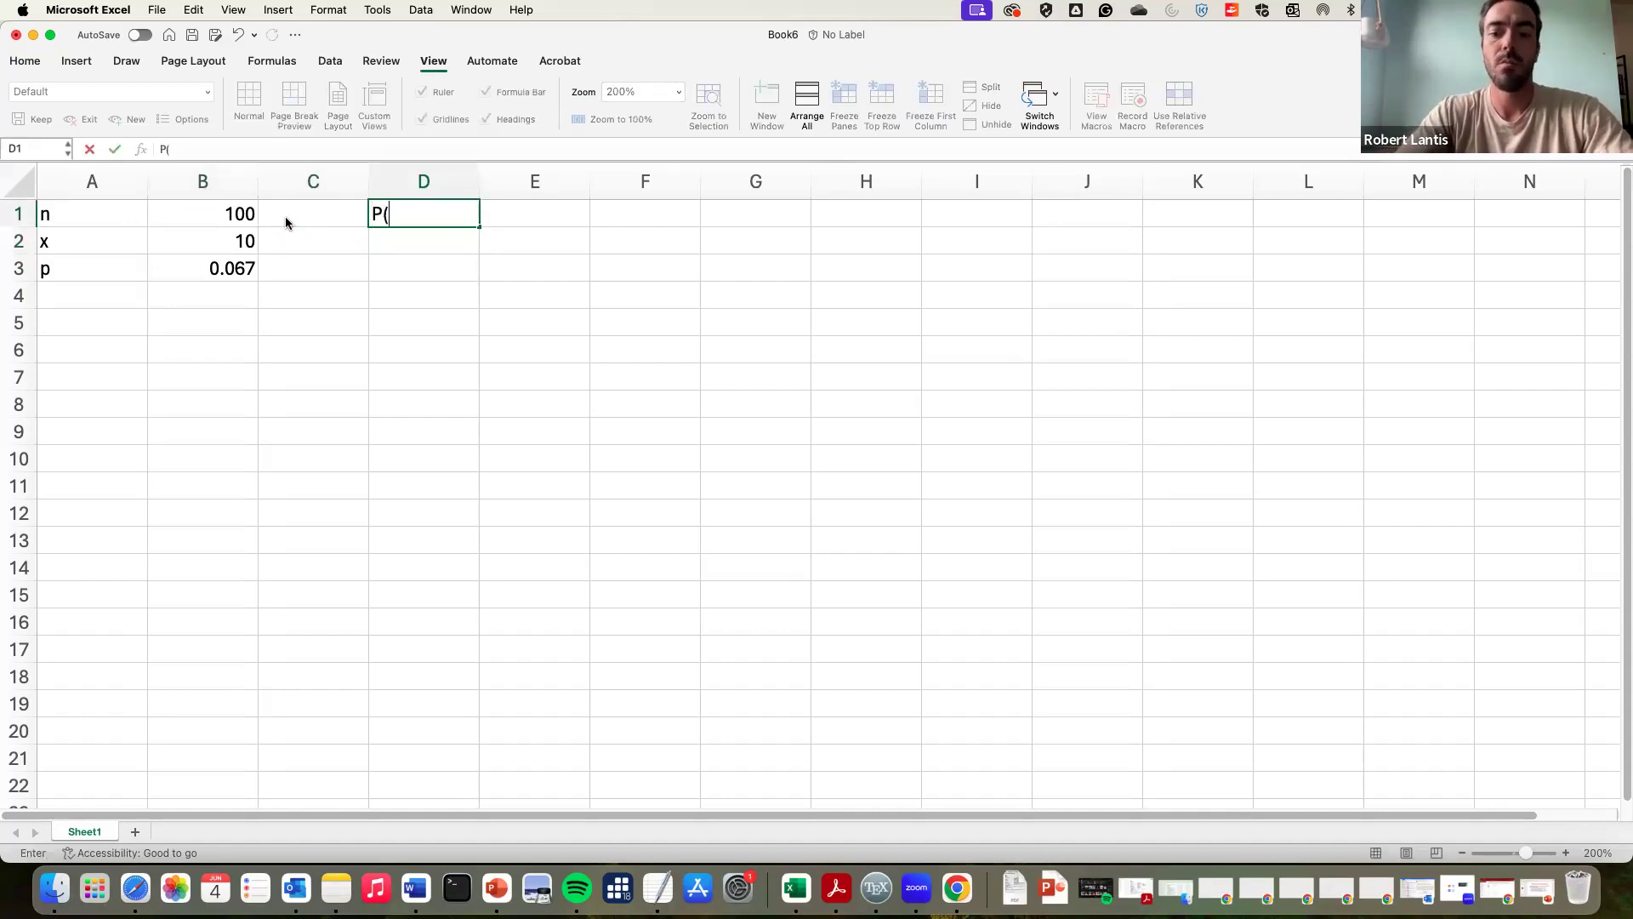
type("X=10)")
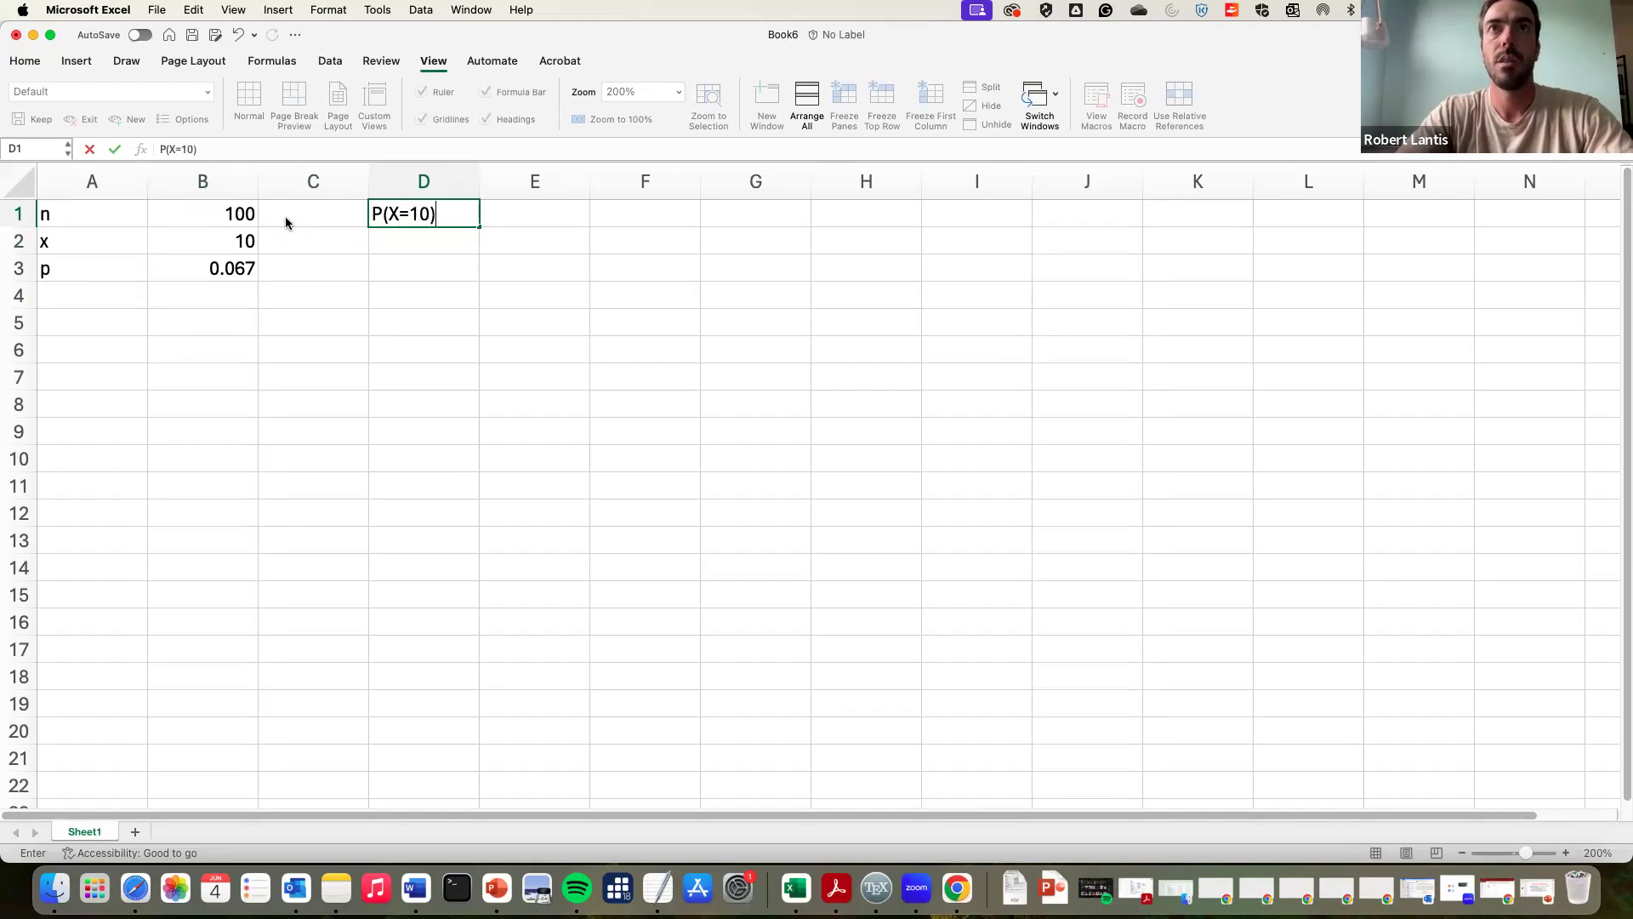
key("Tab")
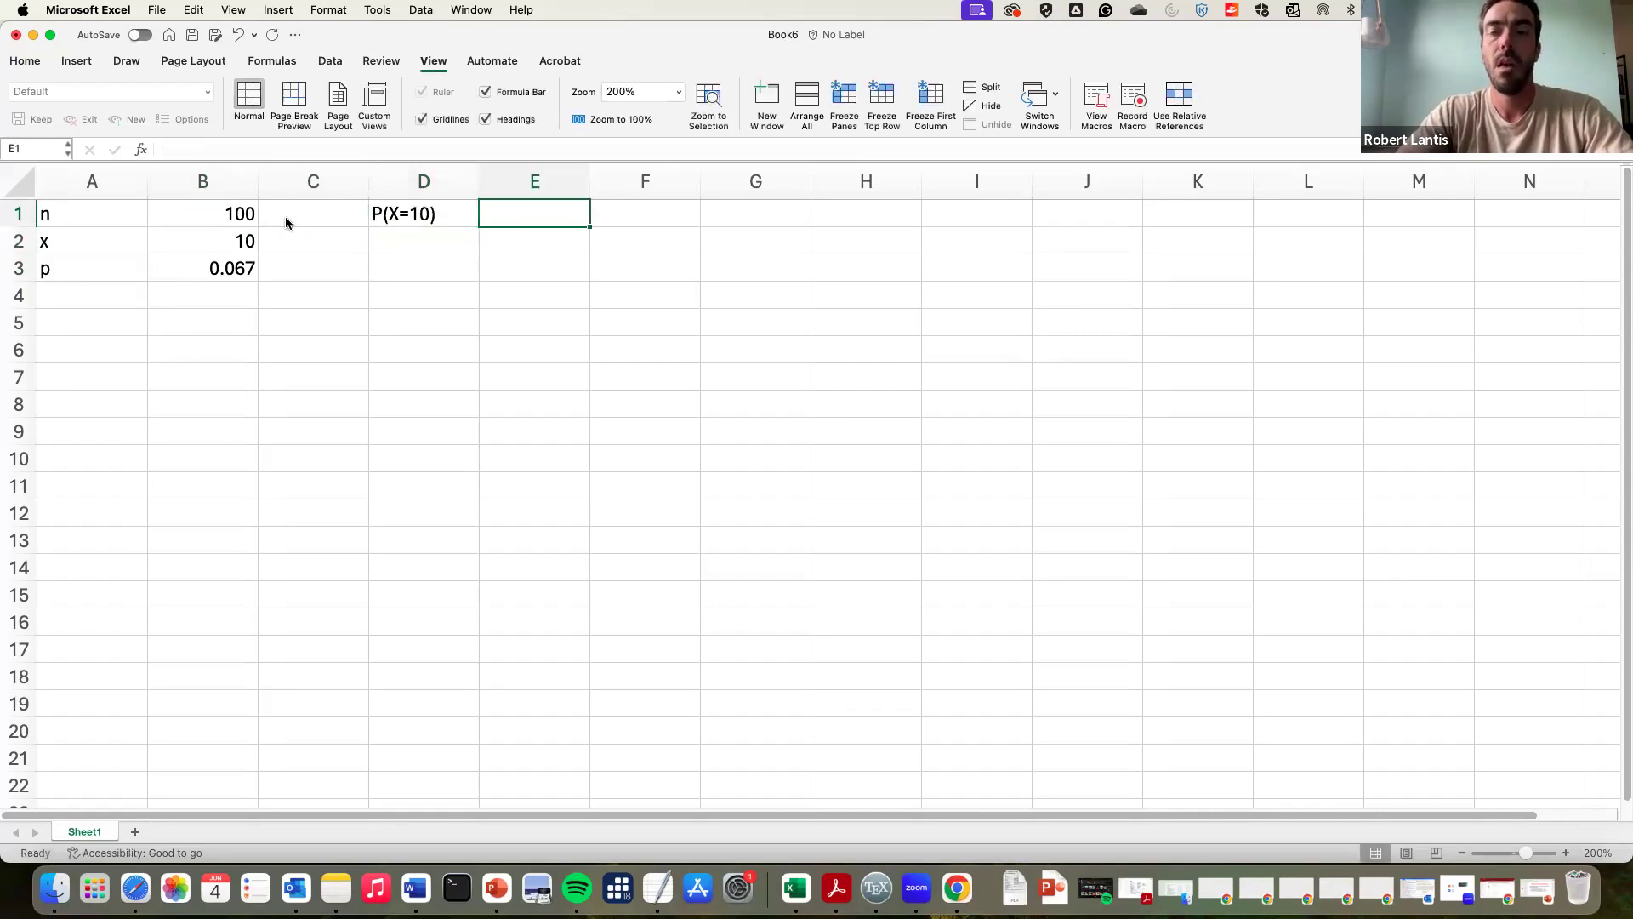
Step: Calculate the exact binomial probability in E1 with the formula =binom.dist(B2,B1,B3,0)
type("=")
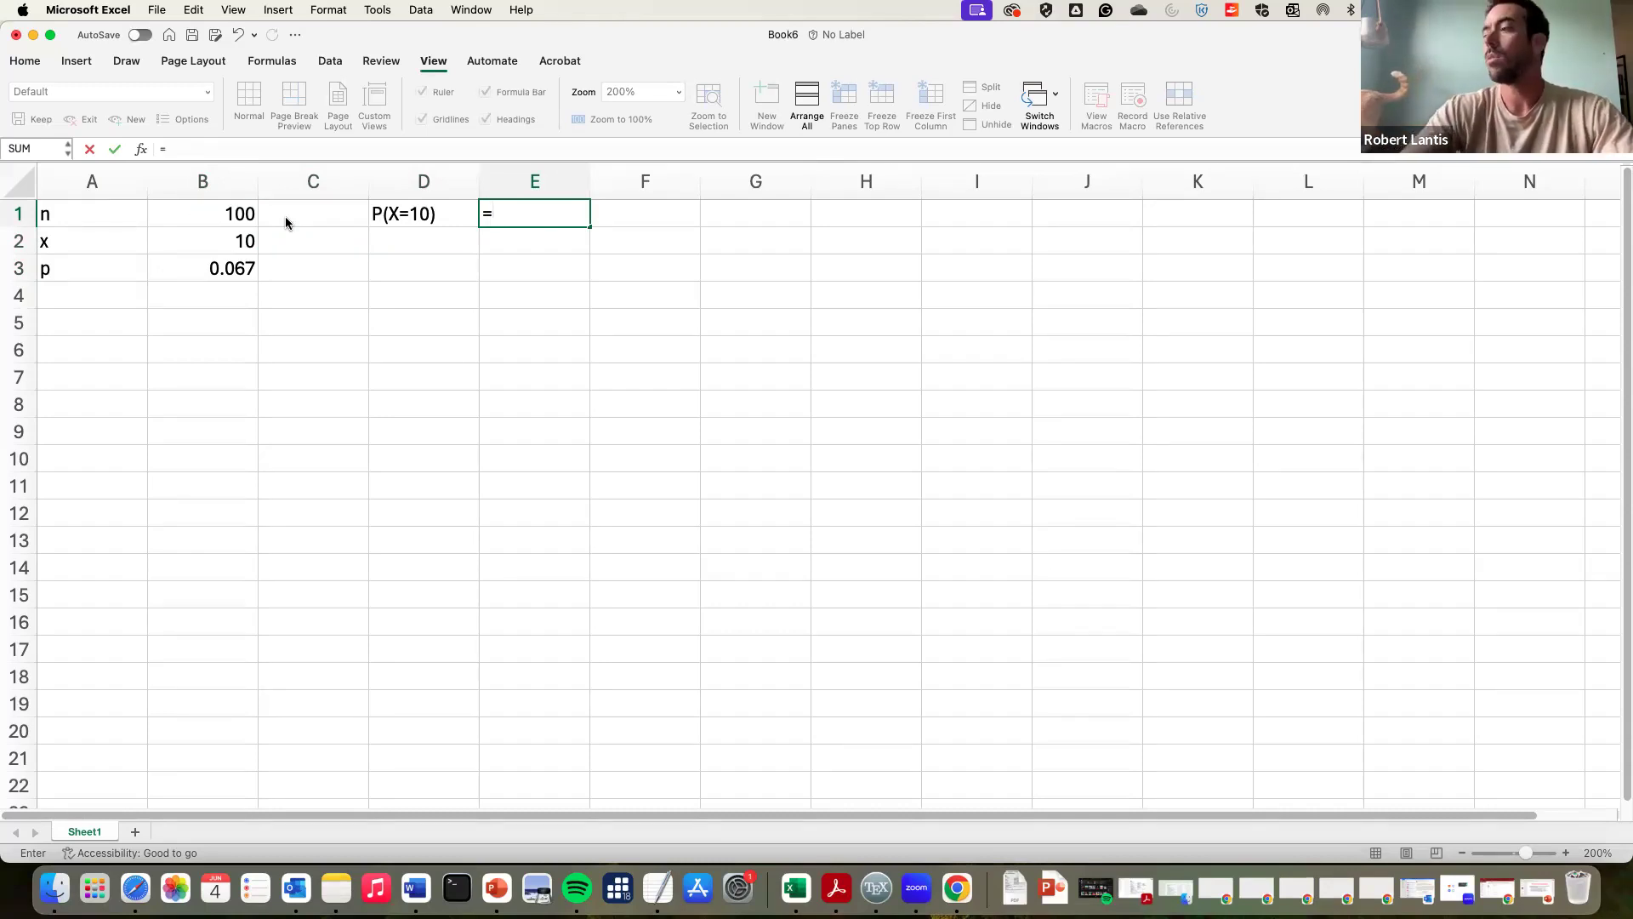
type("bi")
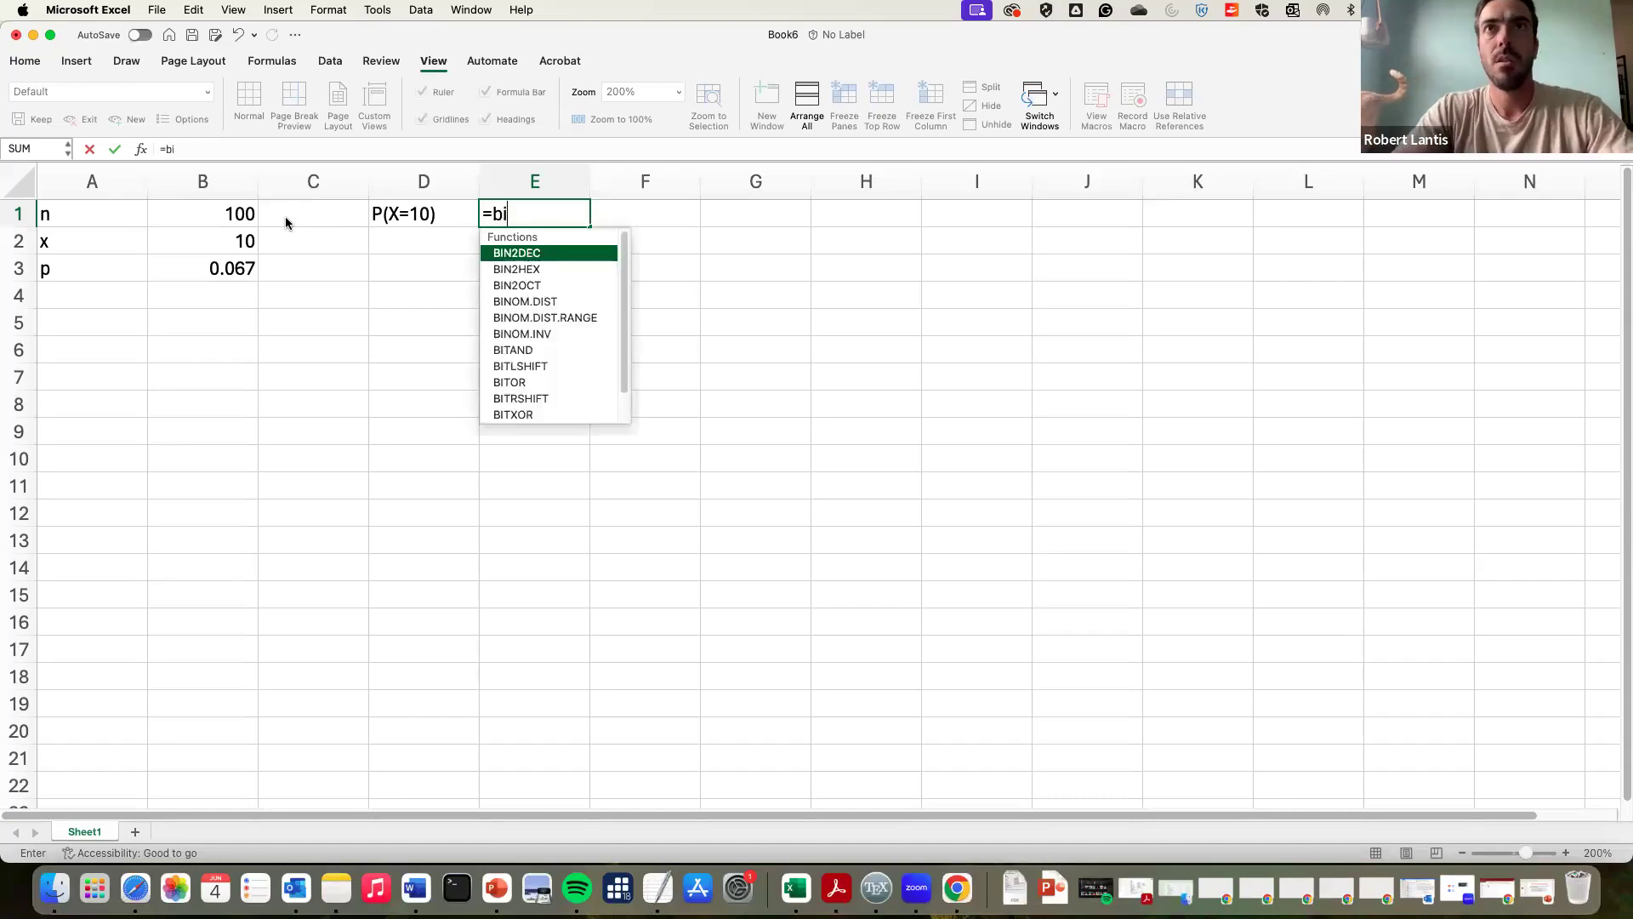
type("nom.dist(")
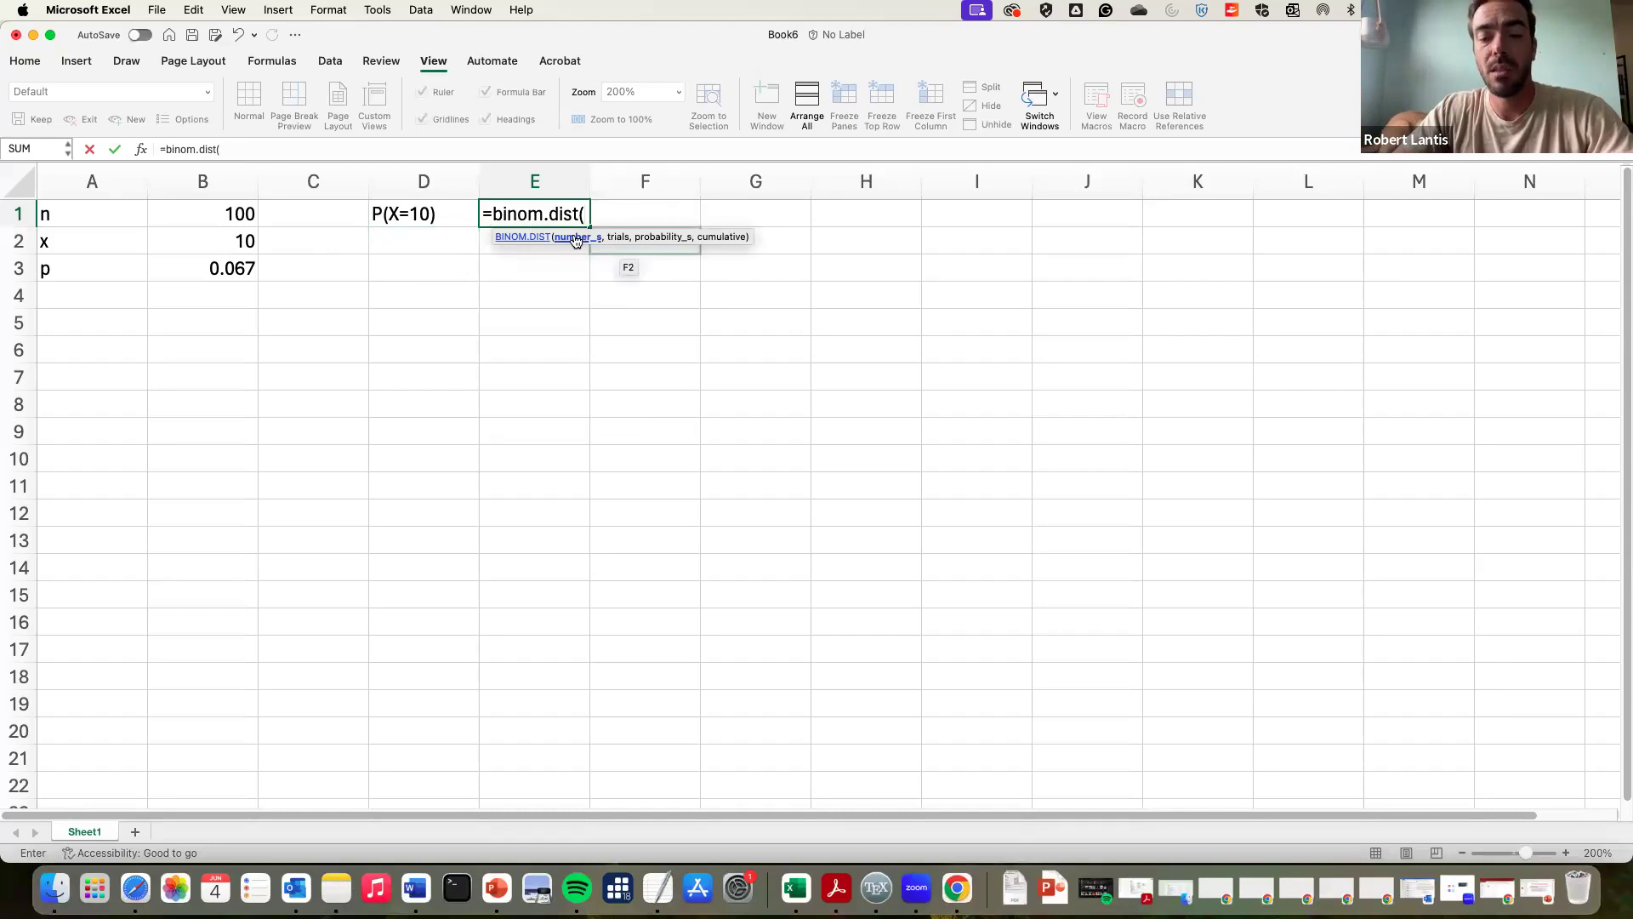
left_click(192, 240)
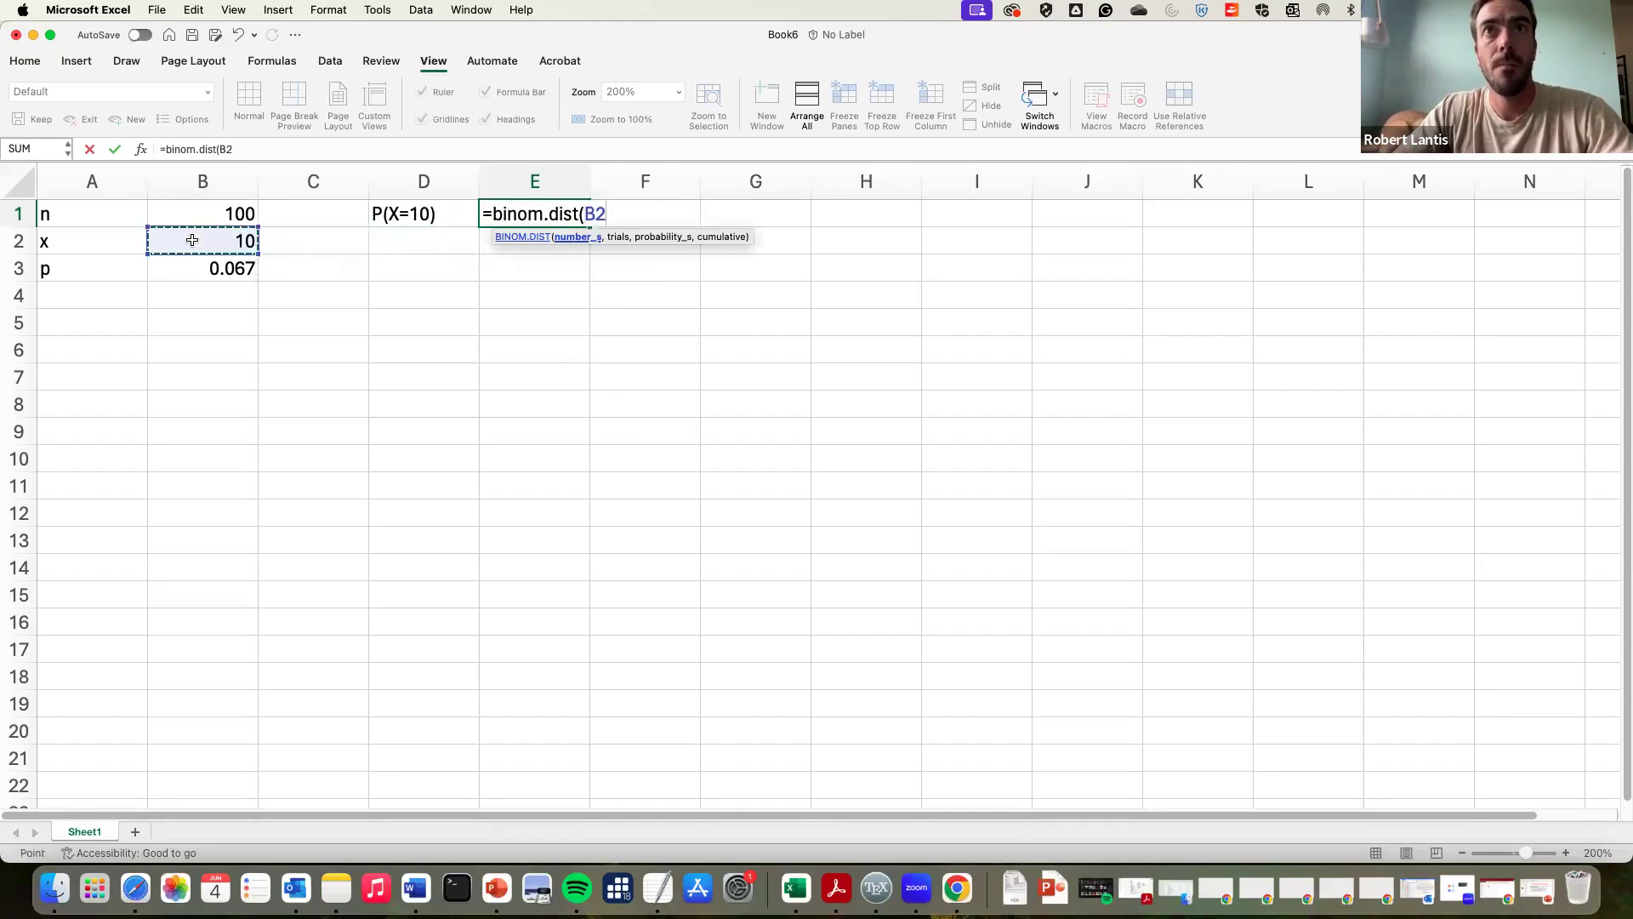
type(",")
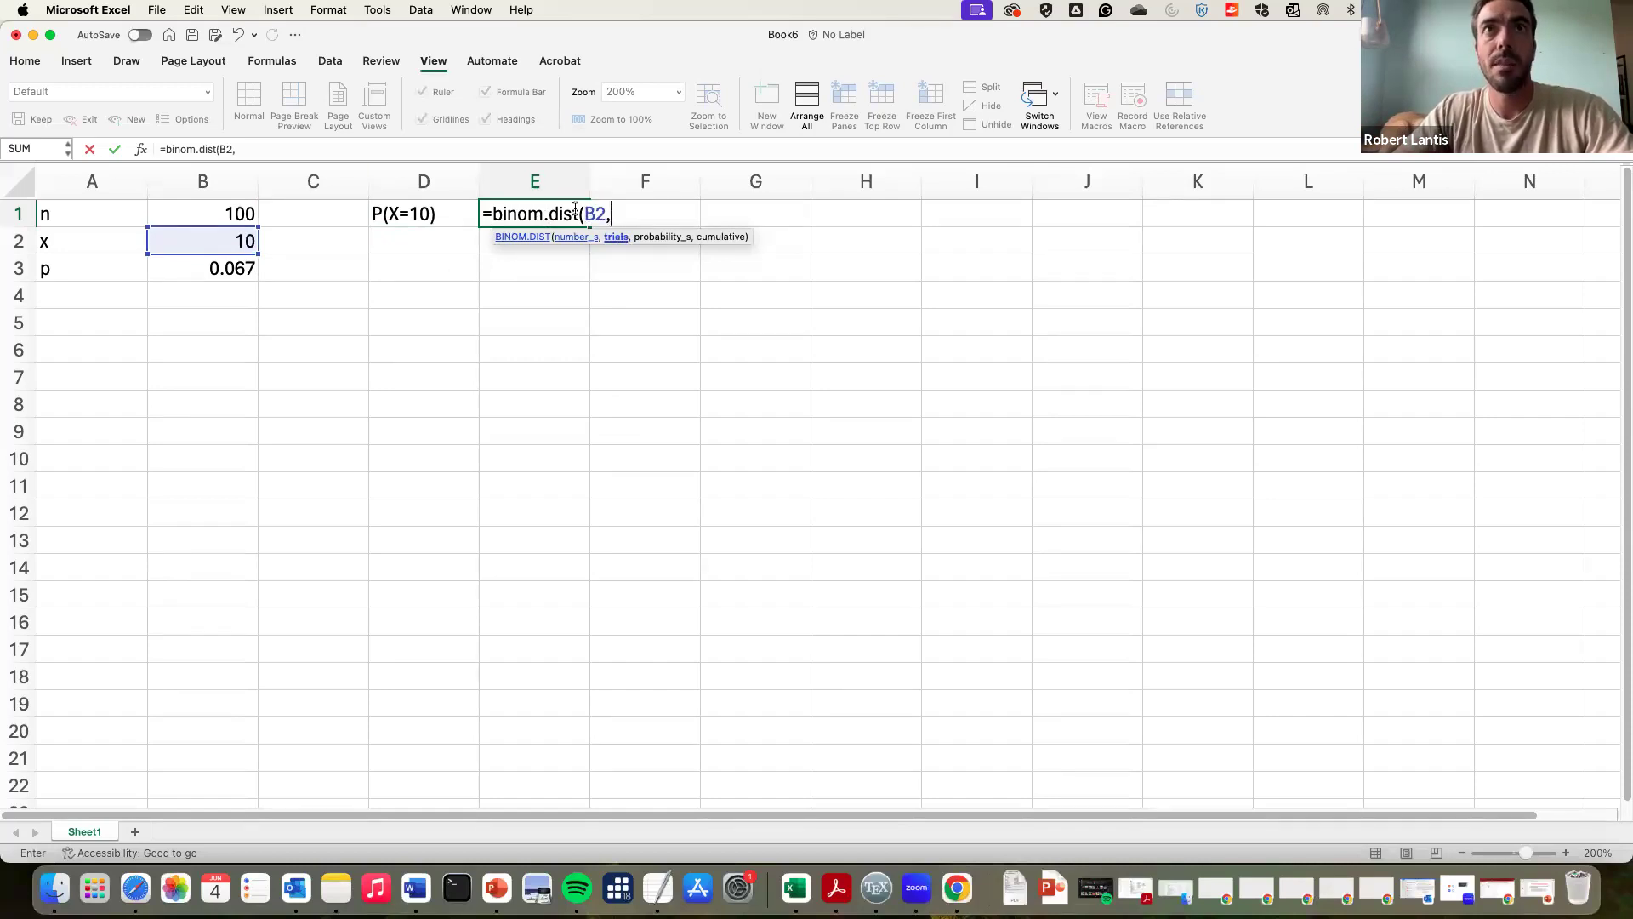
left_click(203, 212)
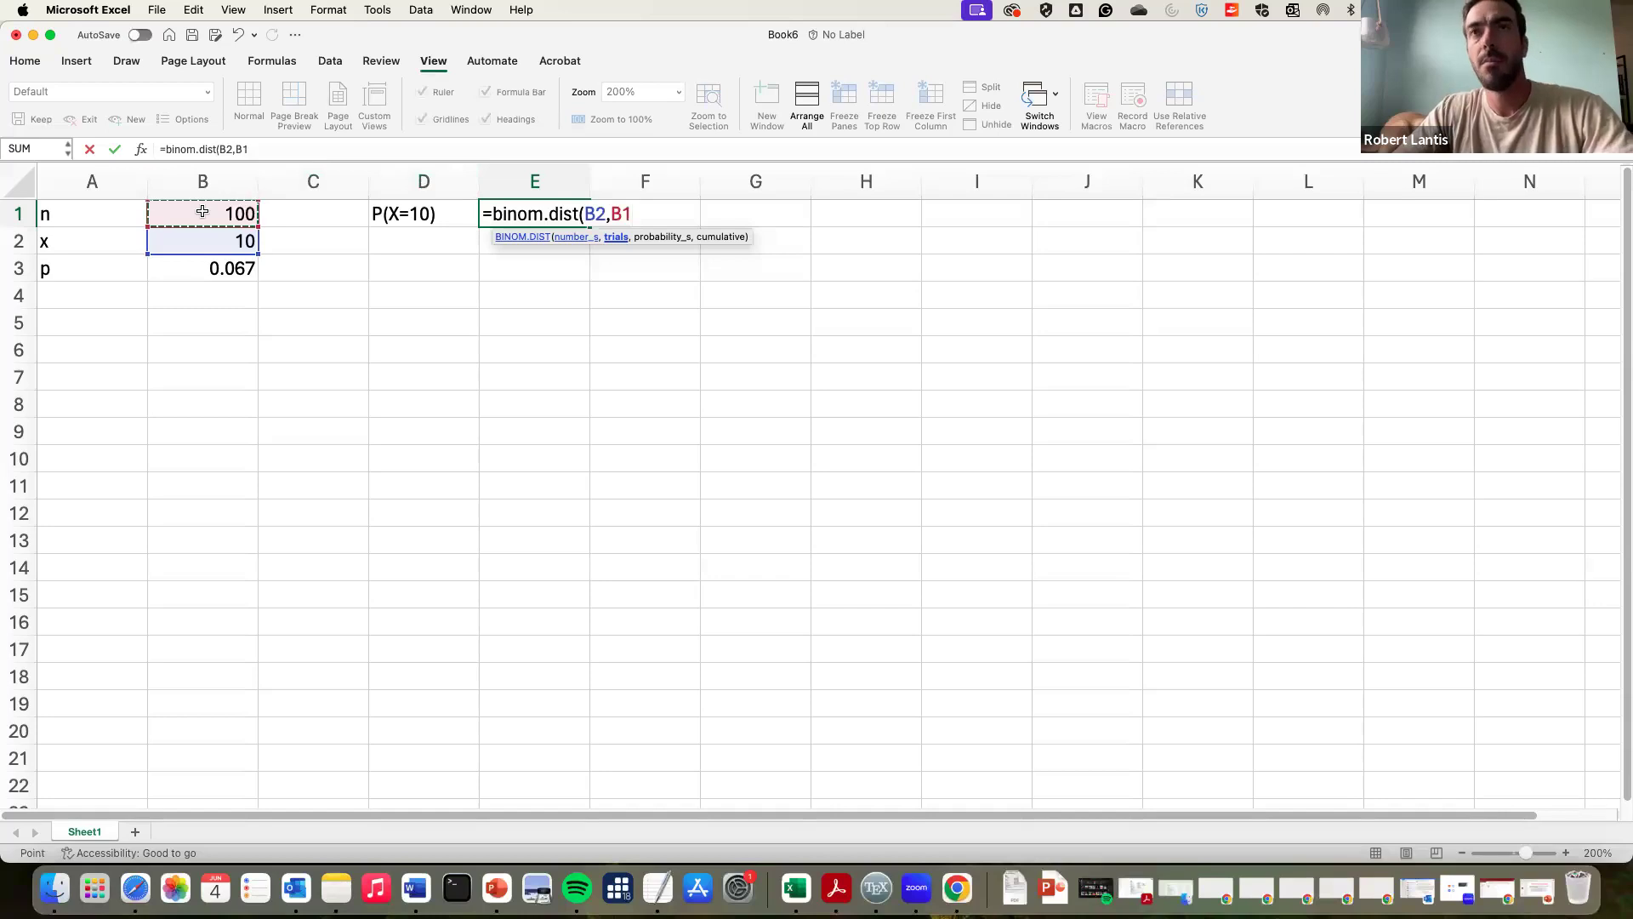
type(",")
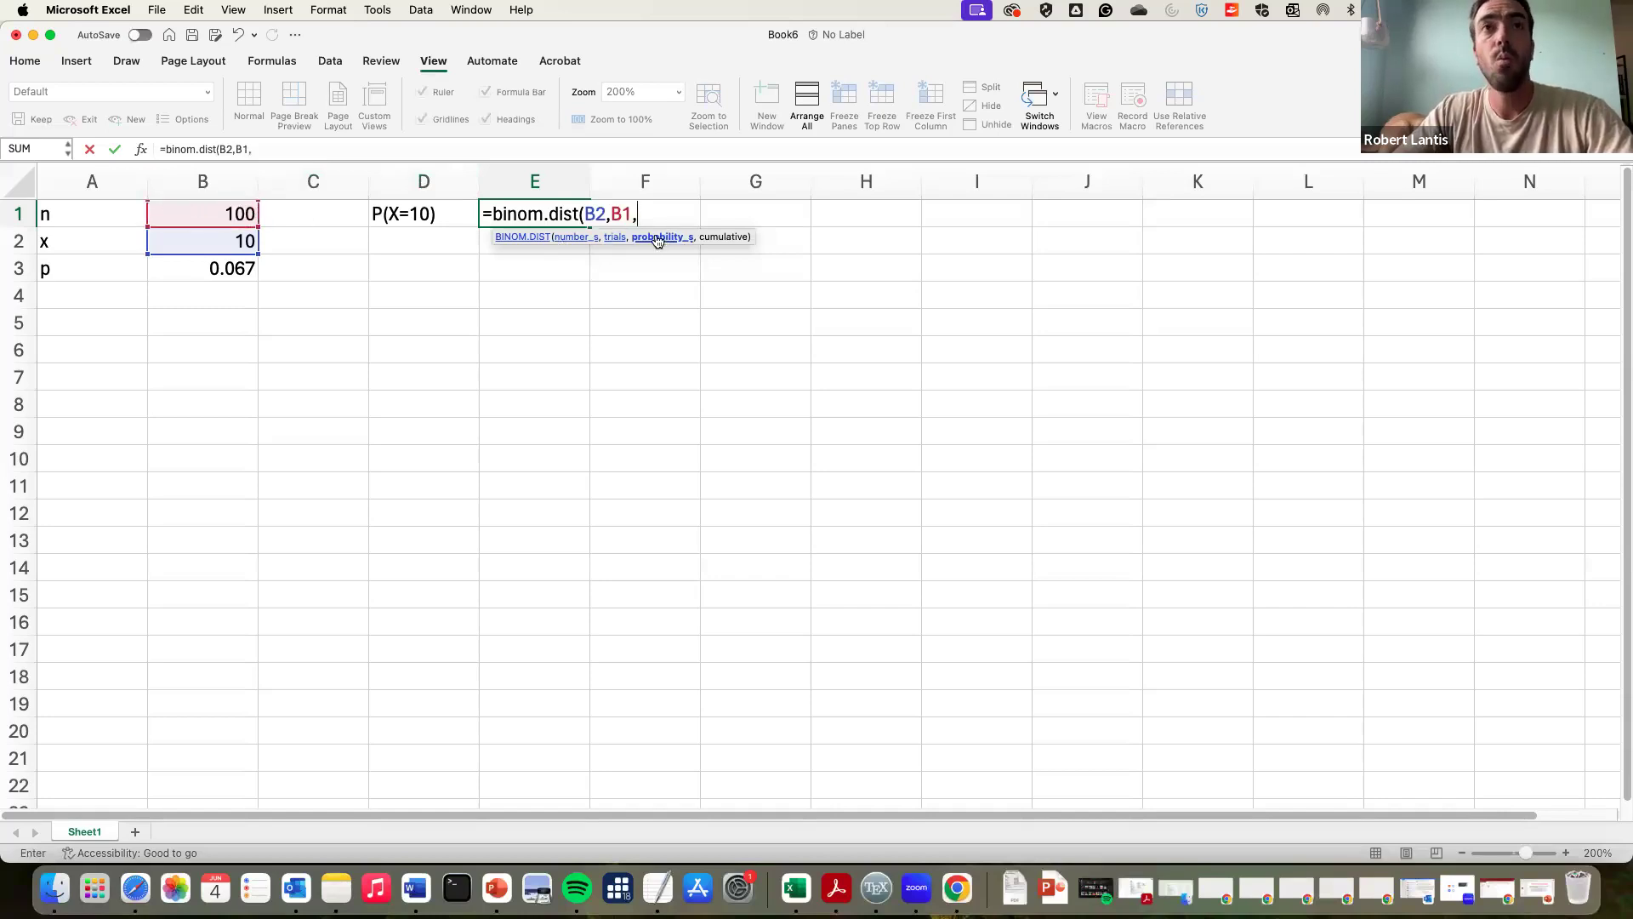
left_click(188, 270)
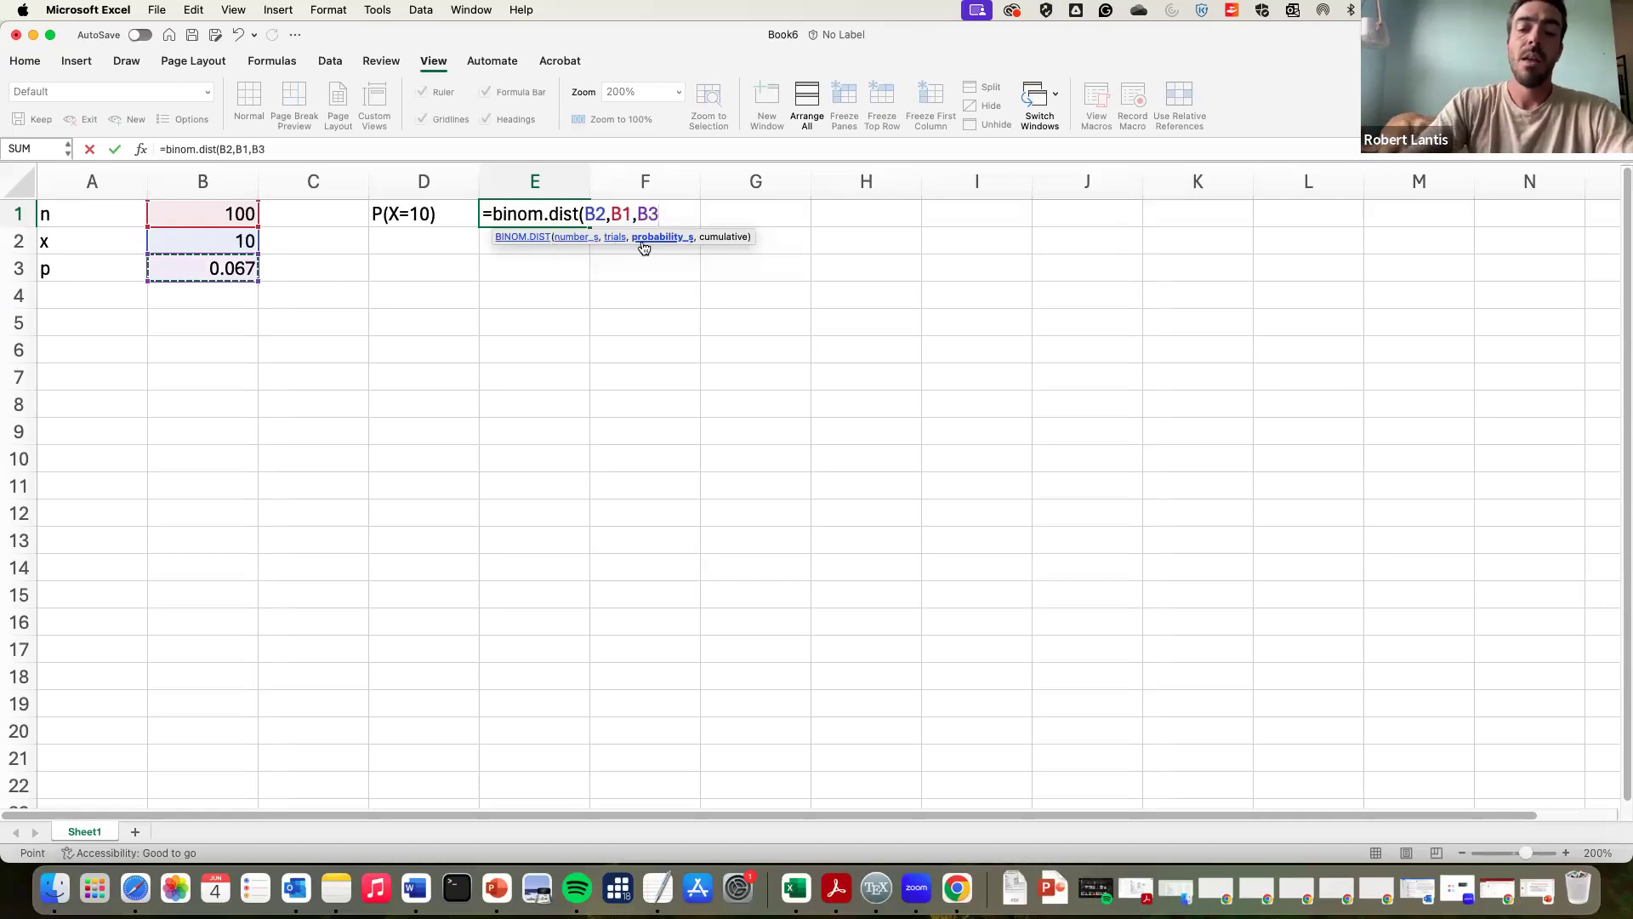
type(",")
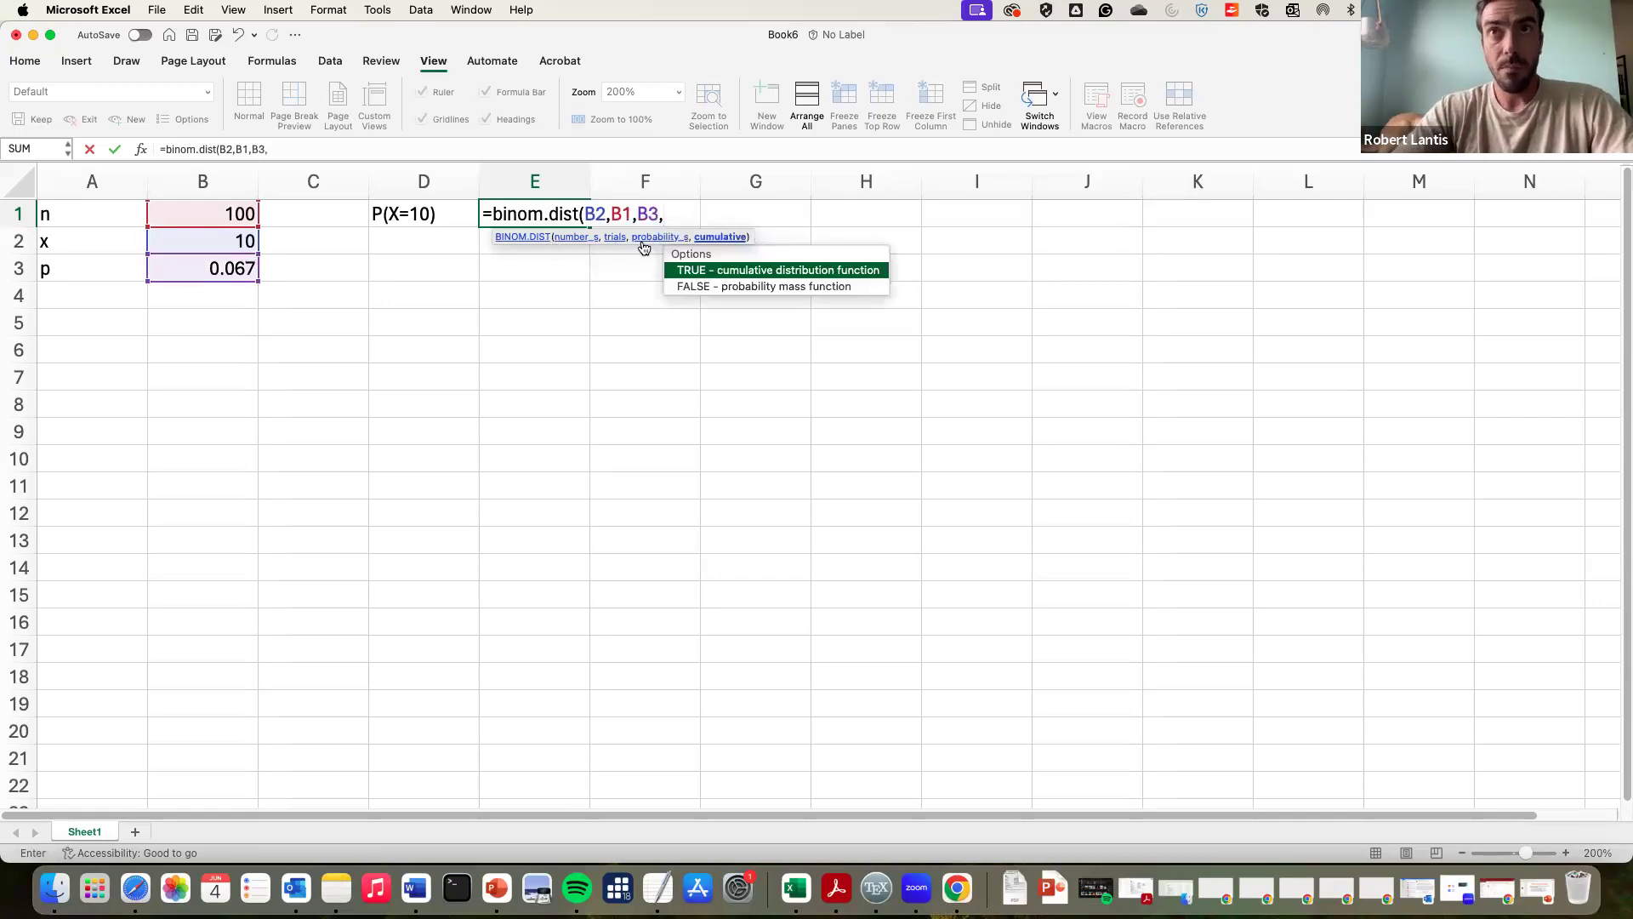
type("0)")
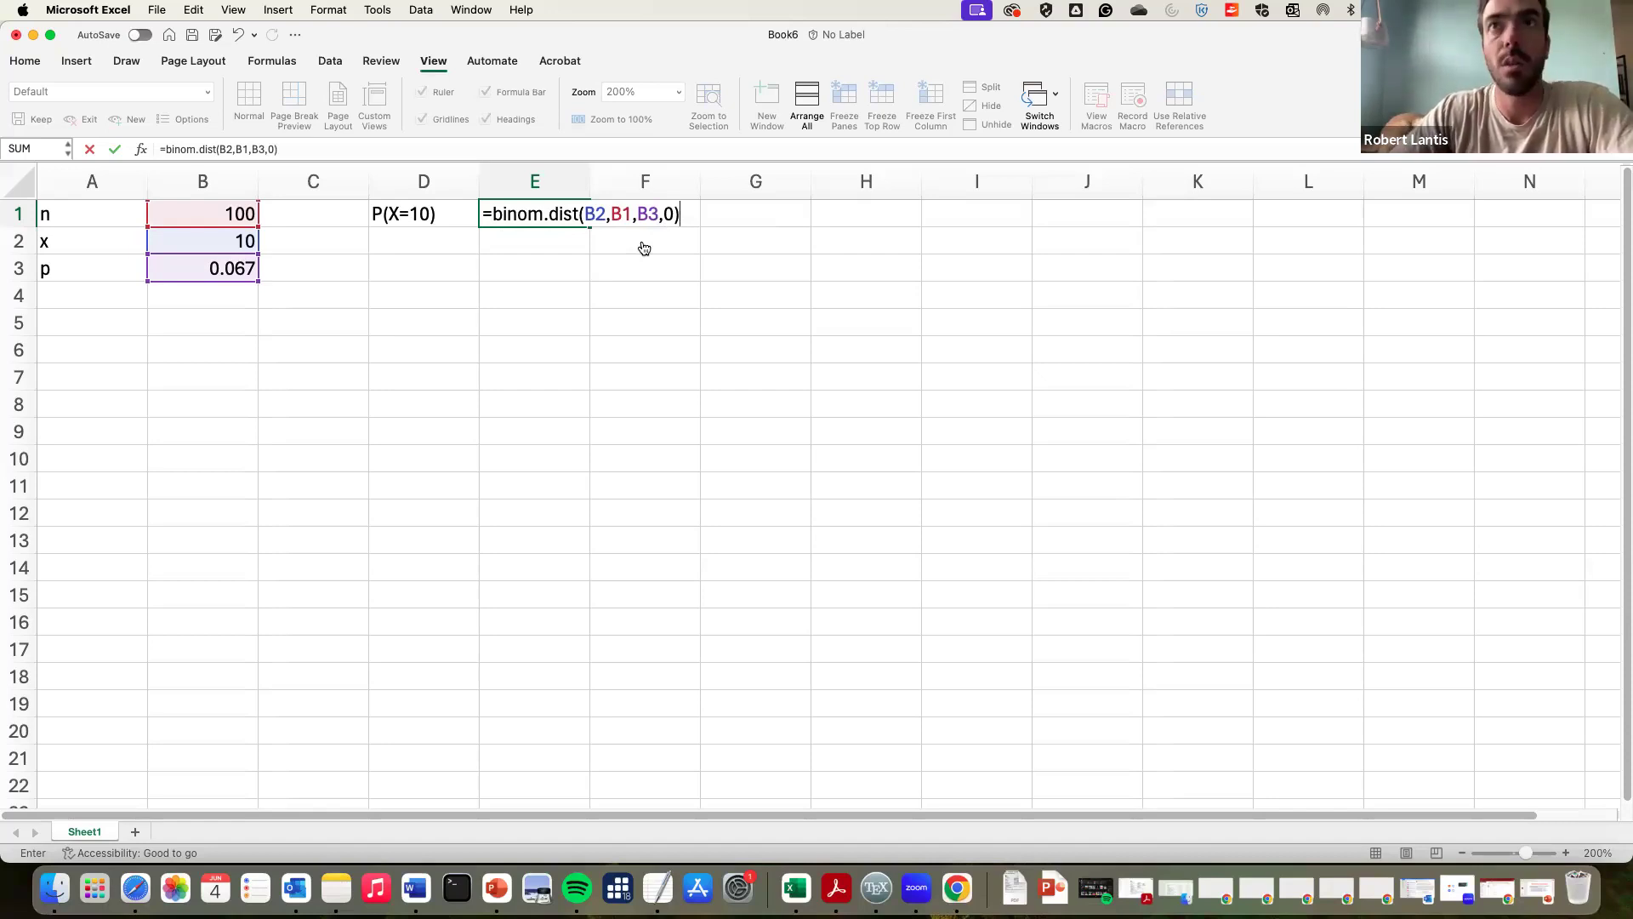
key("Return")
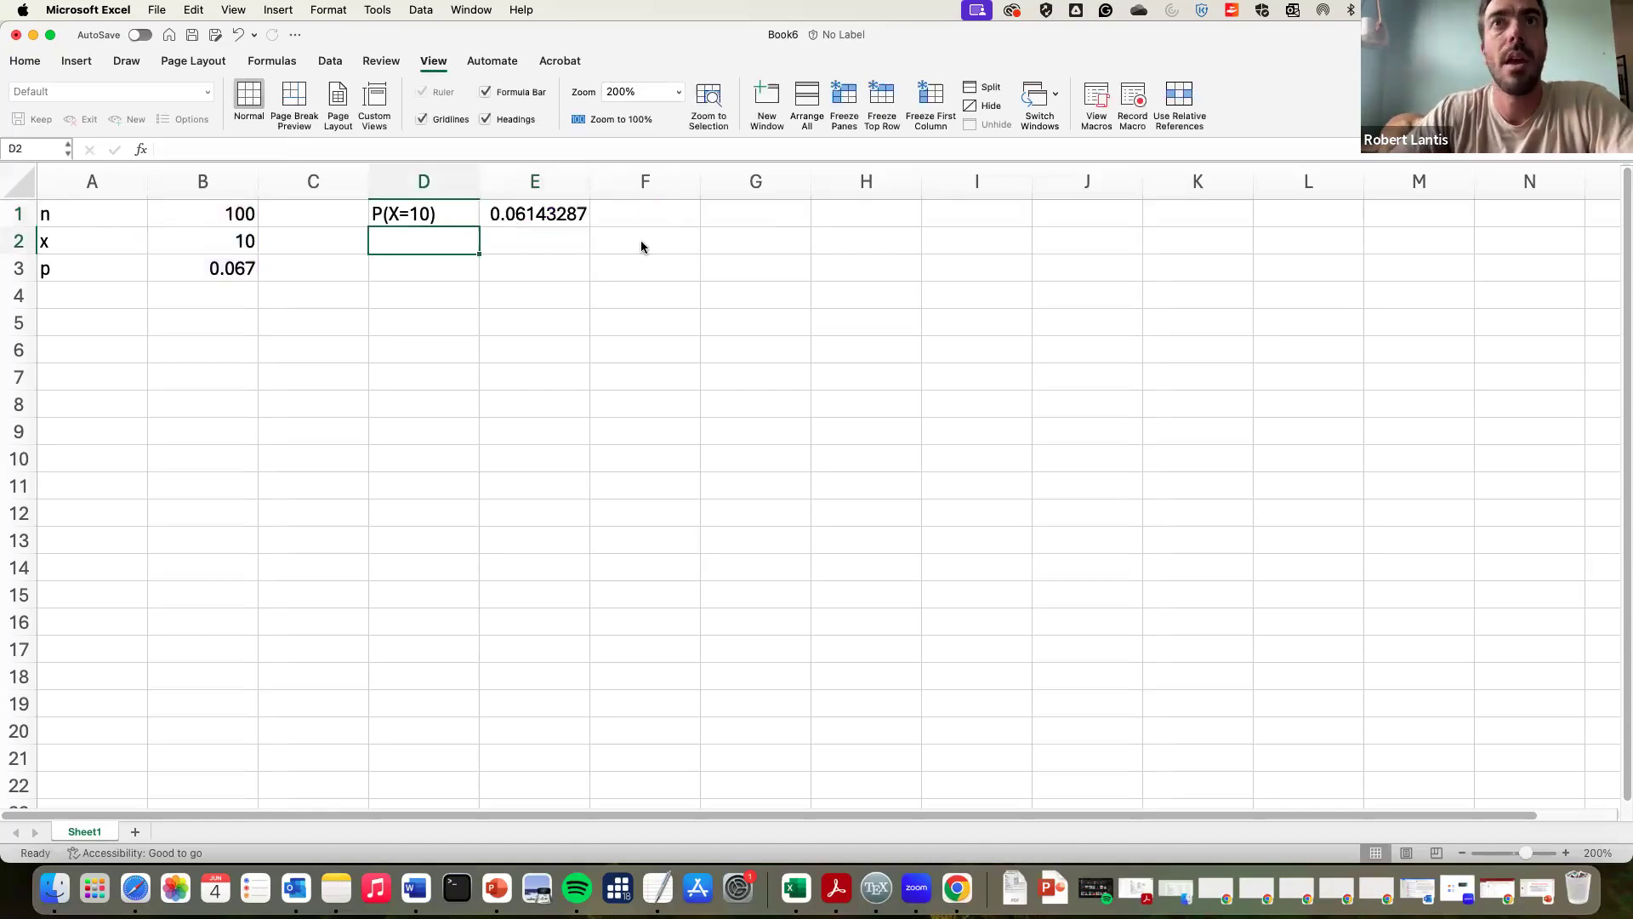
Step: Add the table headers x in G1 and P(X=x) in H1
key("Right")
key("Left")
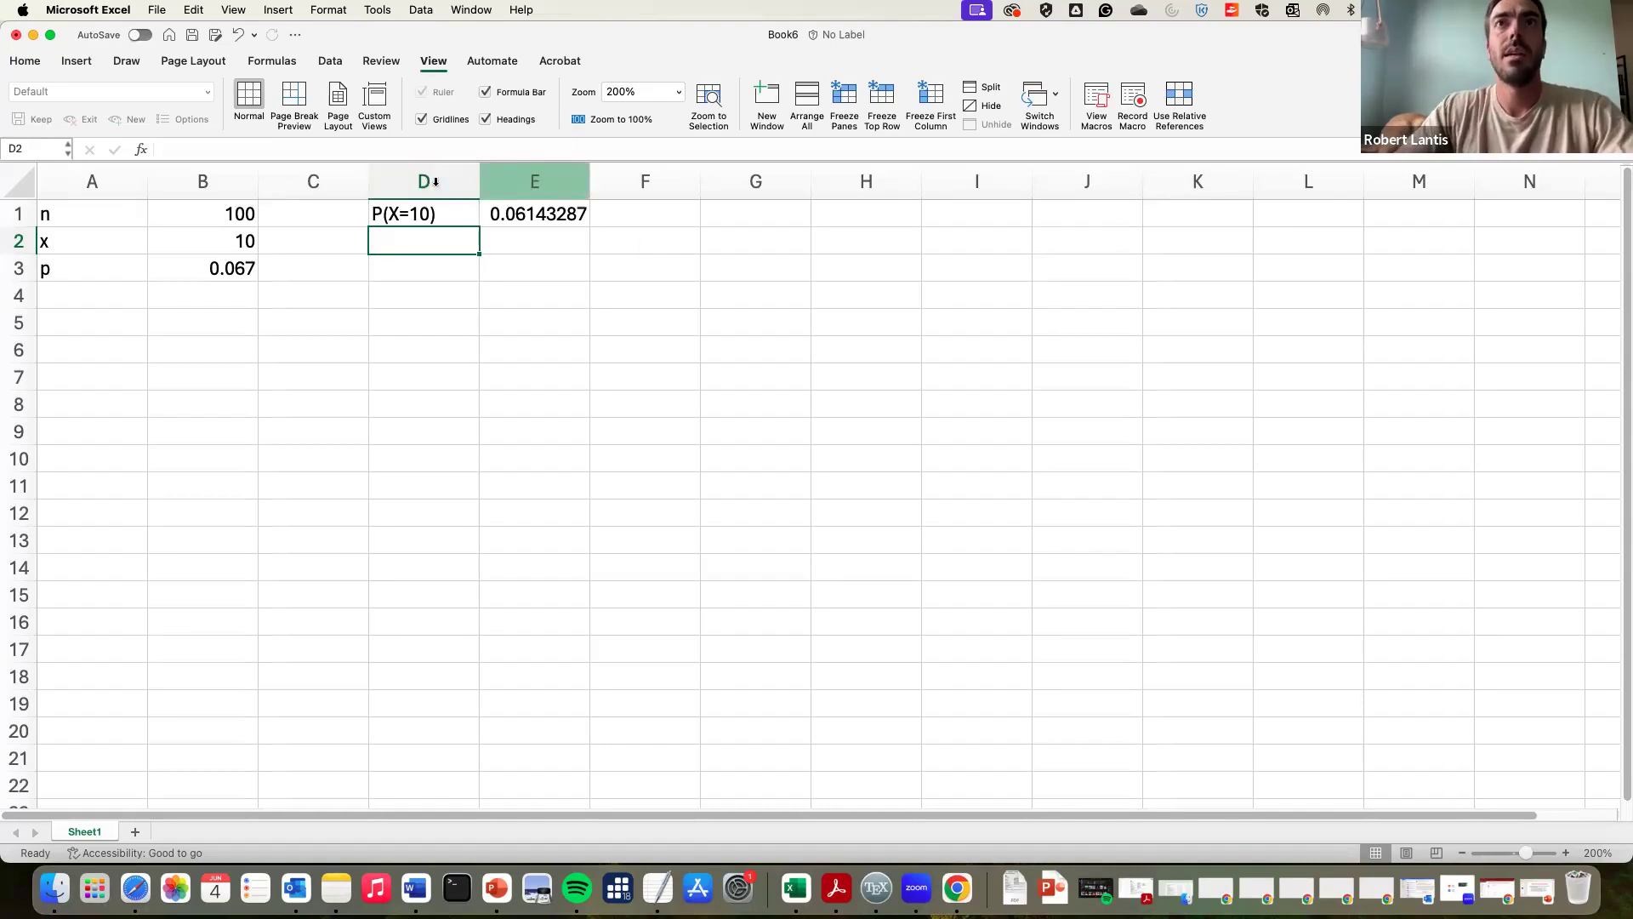
left_click(791, 218)
type("x")
key("Tab")
type("P(X=x)")
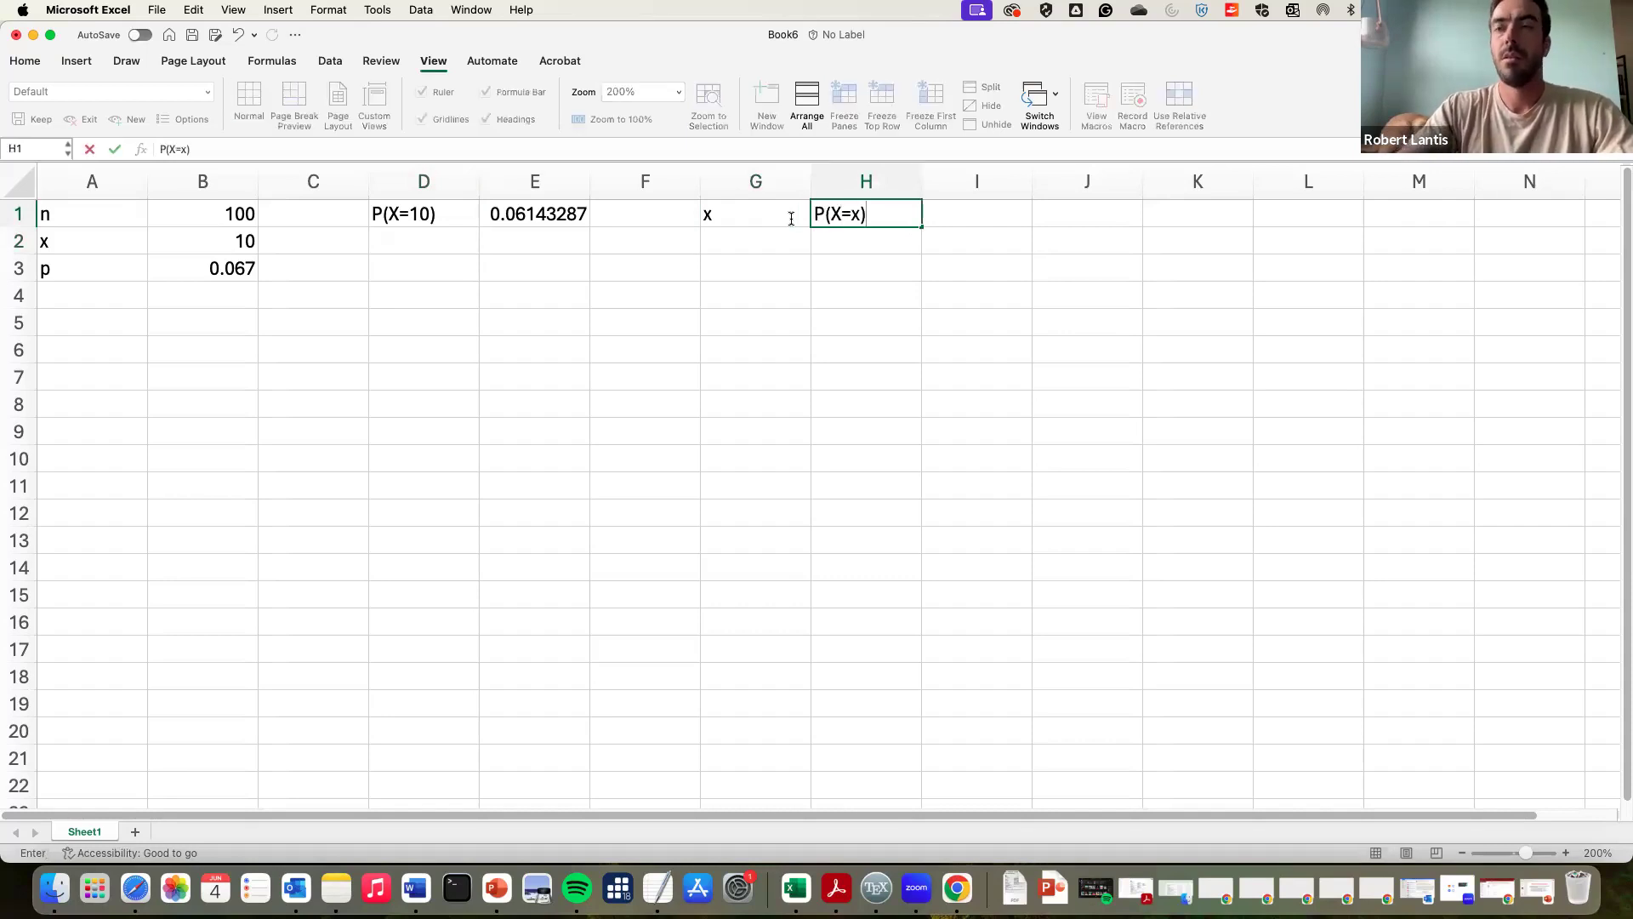
key("Return")
Step: Enter the x values 0 through 6 in cells G2 to G8
left_click(758, 242)
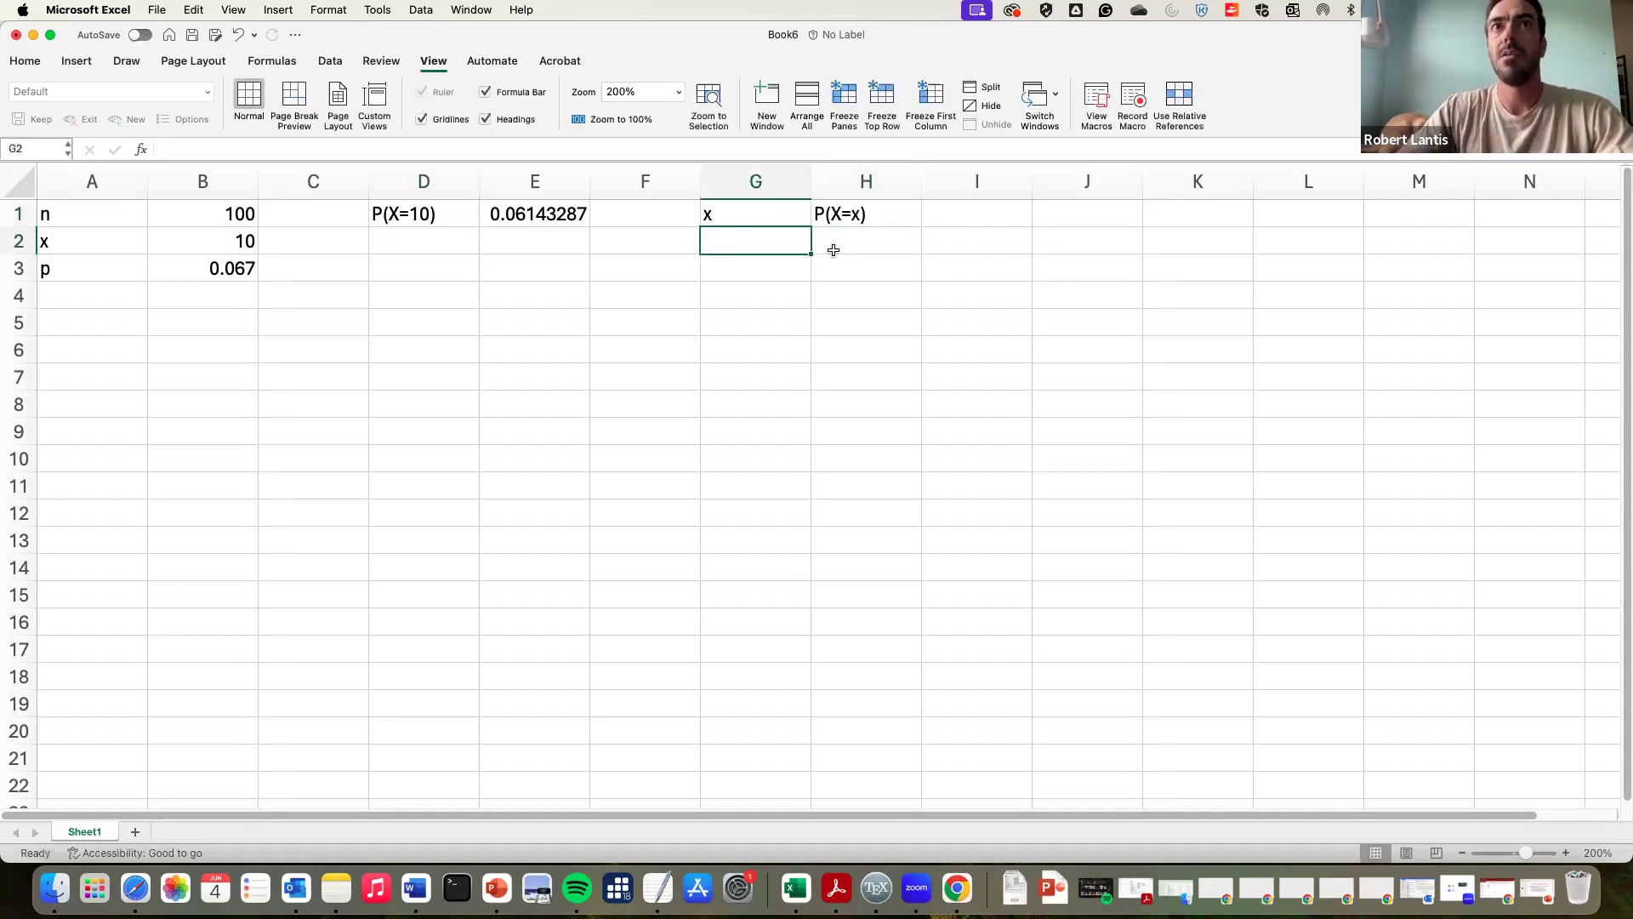
type("0")
key("Return")
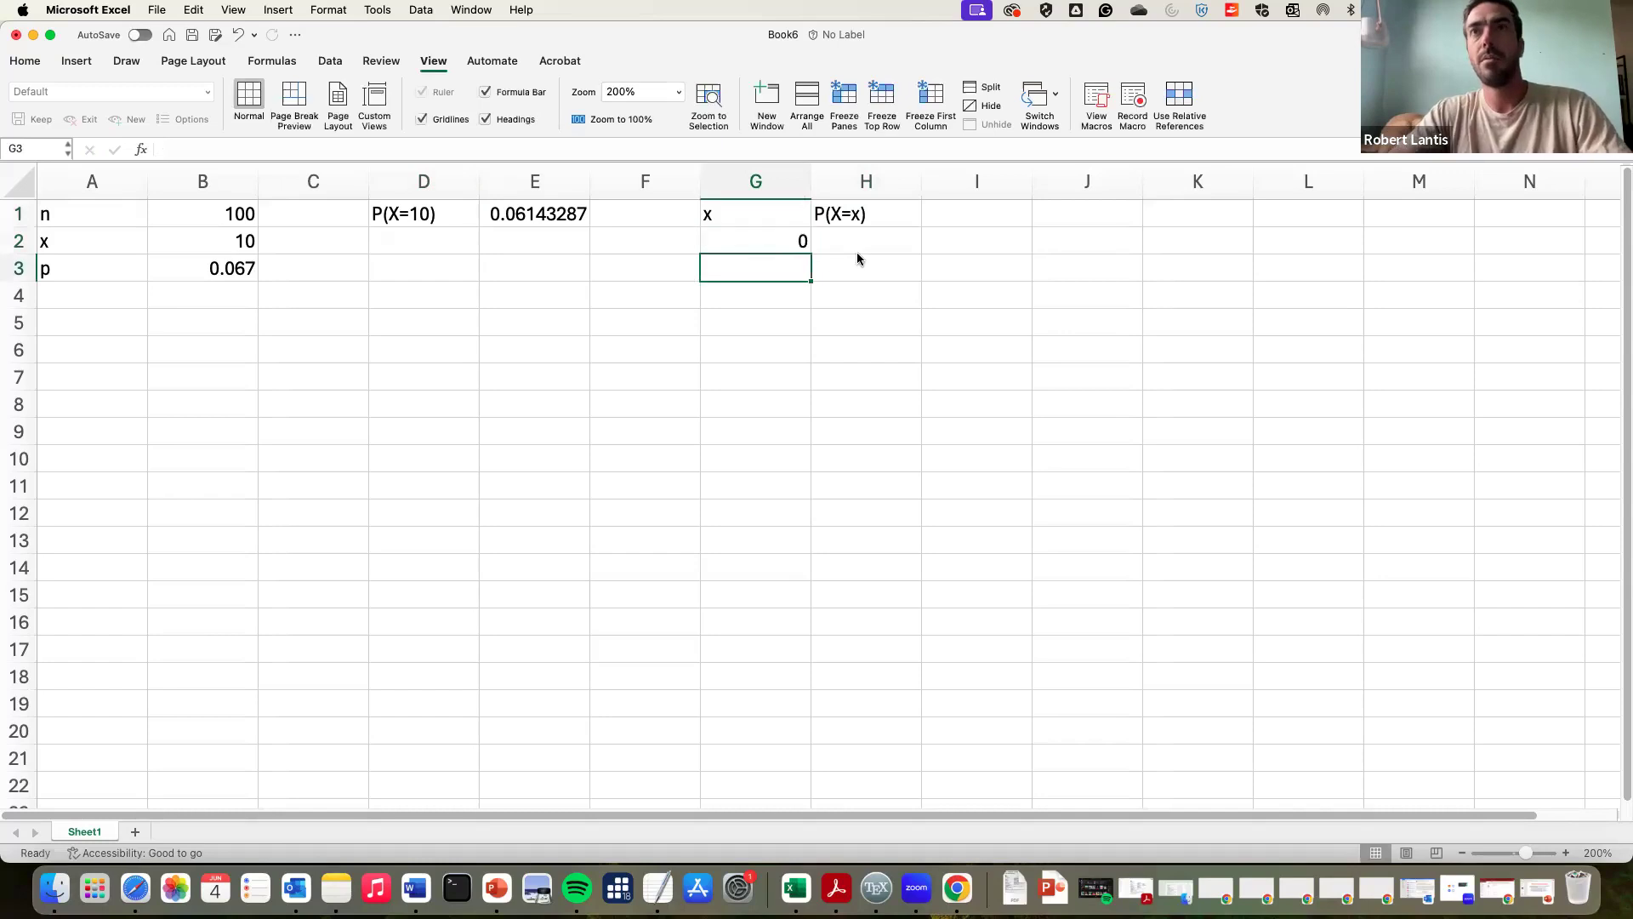
type("1")
key("Return")
type("2 3")
key("Return")
type("4")
key("Return")
type("5")
key("Return")
type("6")
key("Return")
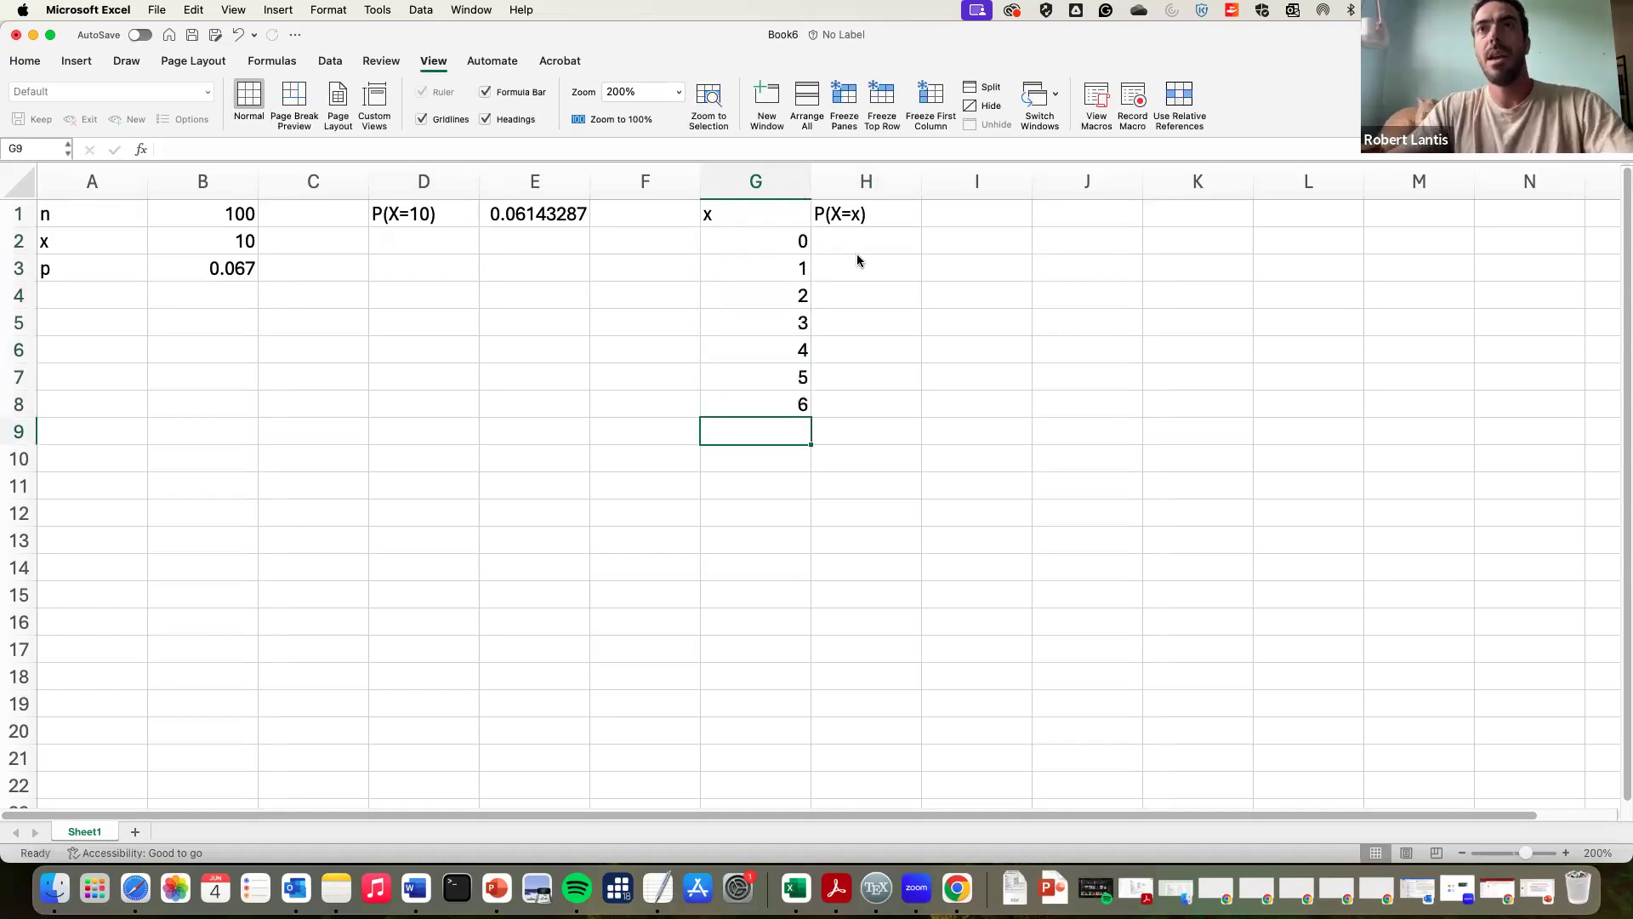
Step: Extend the x values as an increasing series from G8 down to G16, ending at 14
left_click(787, 404)
left_click_drag(809, 419, 780, 642)
key("alt")
key("alt")
left_click(788, 407)
left_click_drag(809, 418, 779, 631)
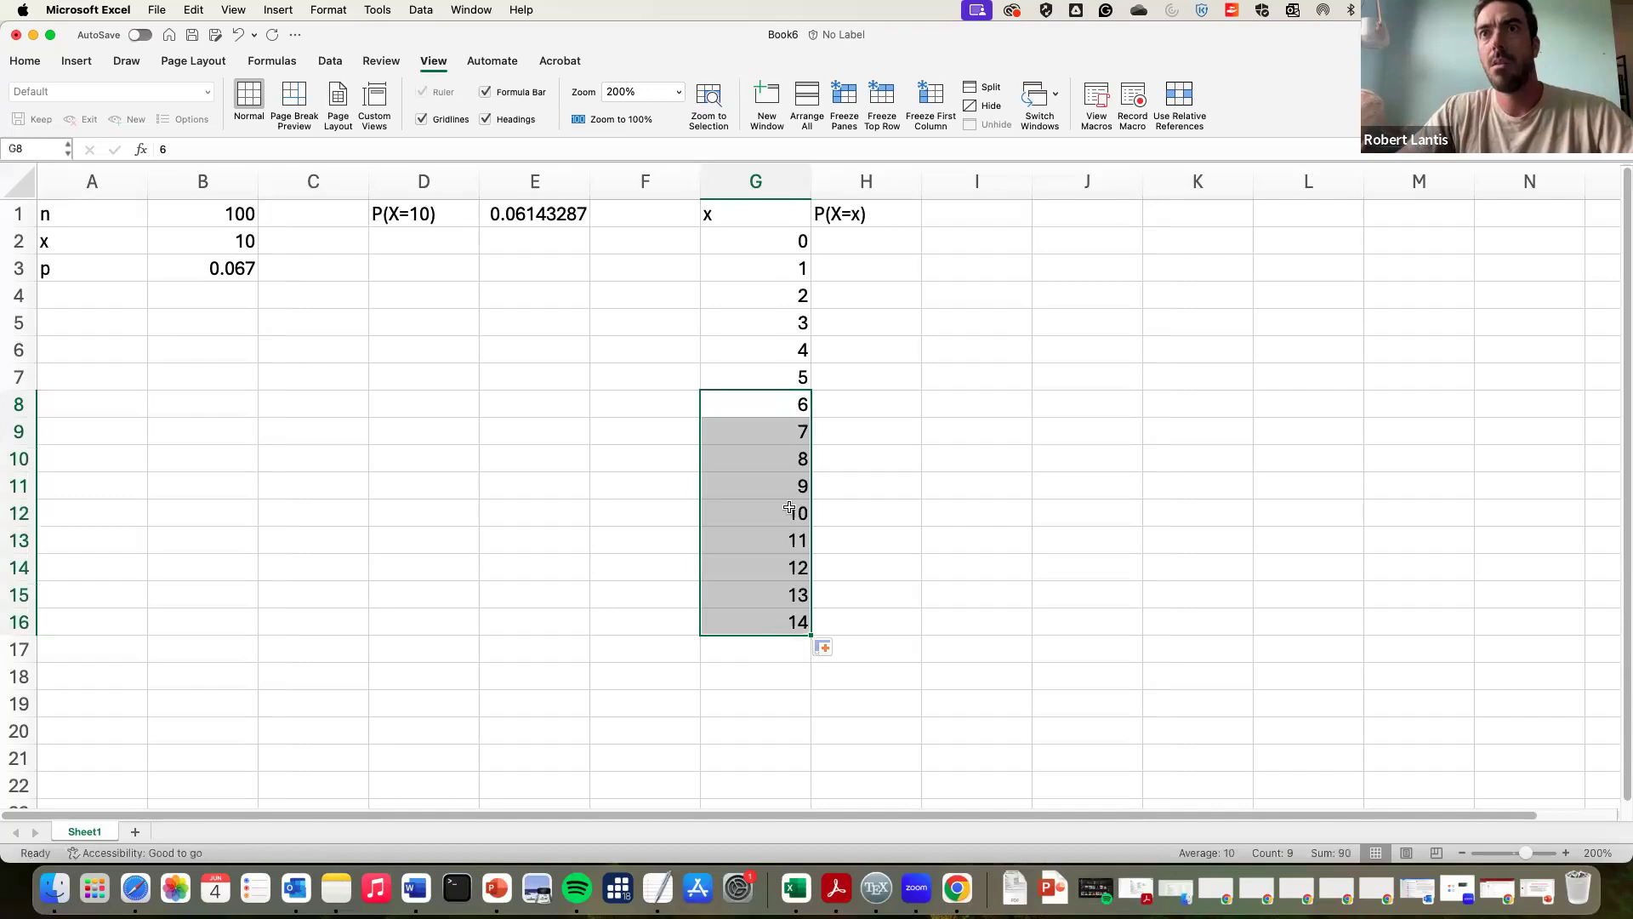
Step: Fill G8 down to G16 with copies of 6, and refill the range as an increasing series ending at 14
left_click(780, 394)
left_click_drag(807, 412, 795, 625)
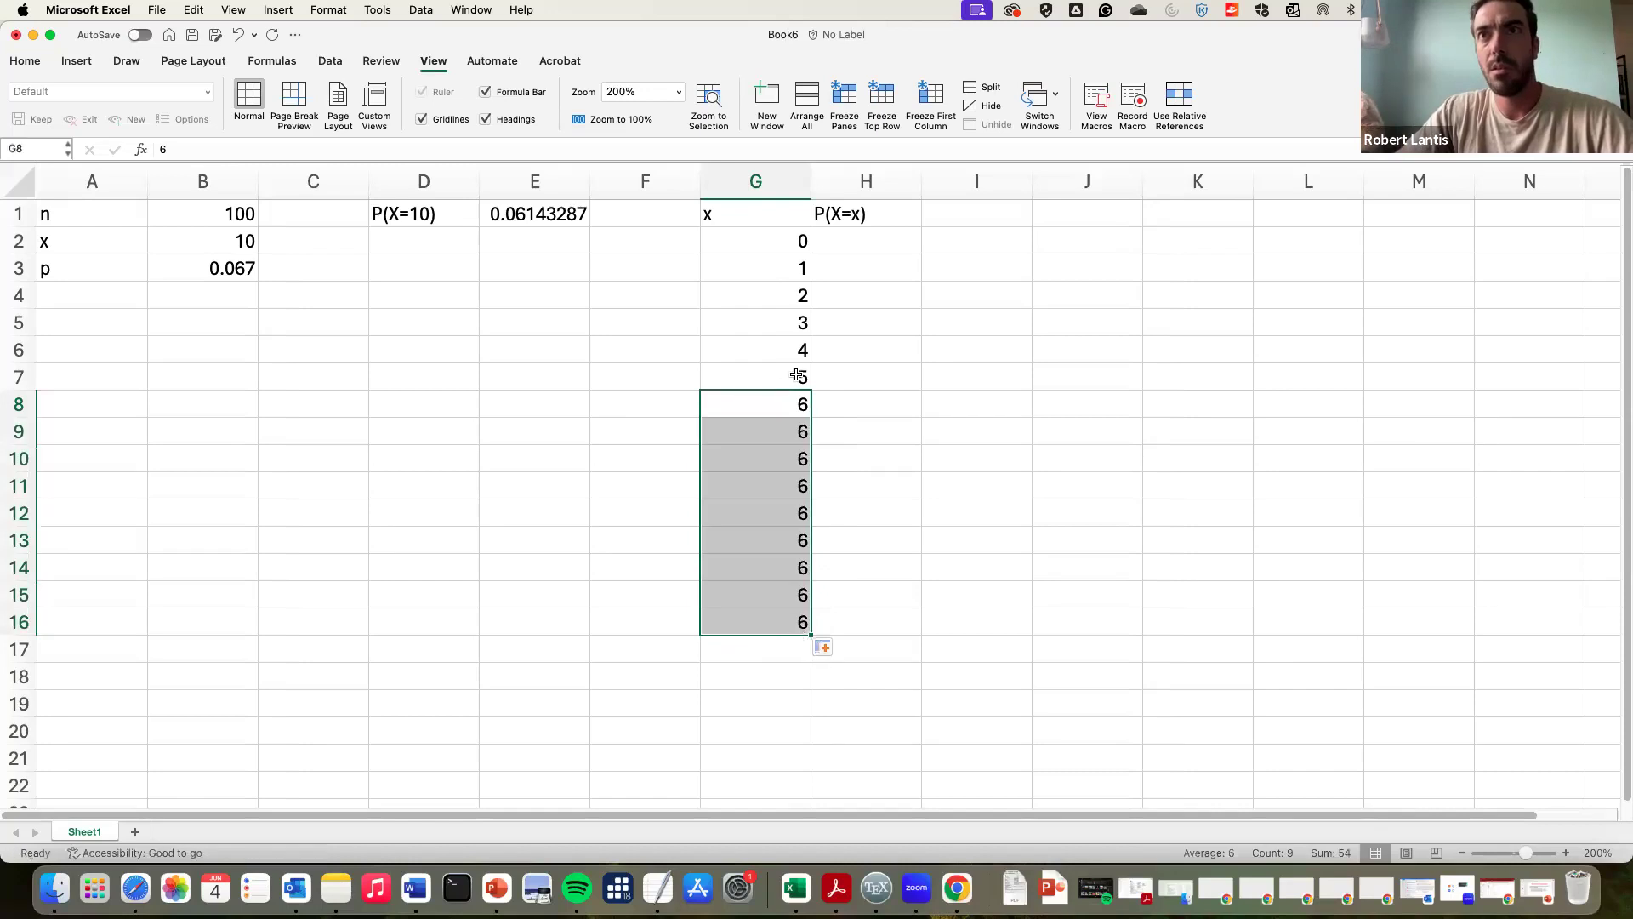
left_click(788, 403)
left_click_drag(807, 416, 801, 624)
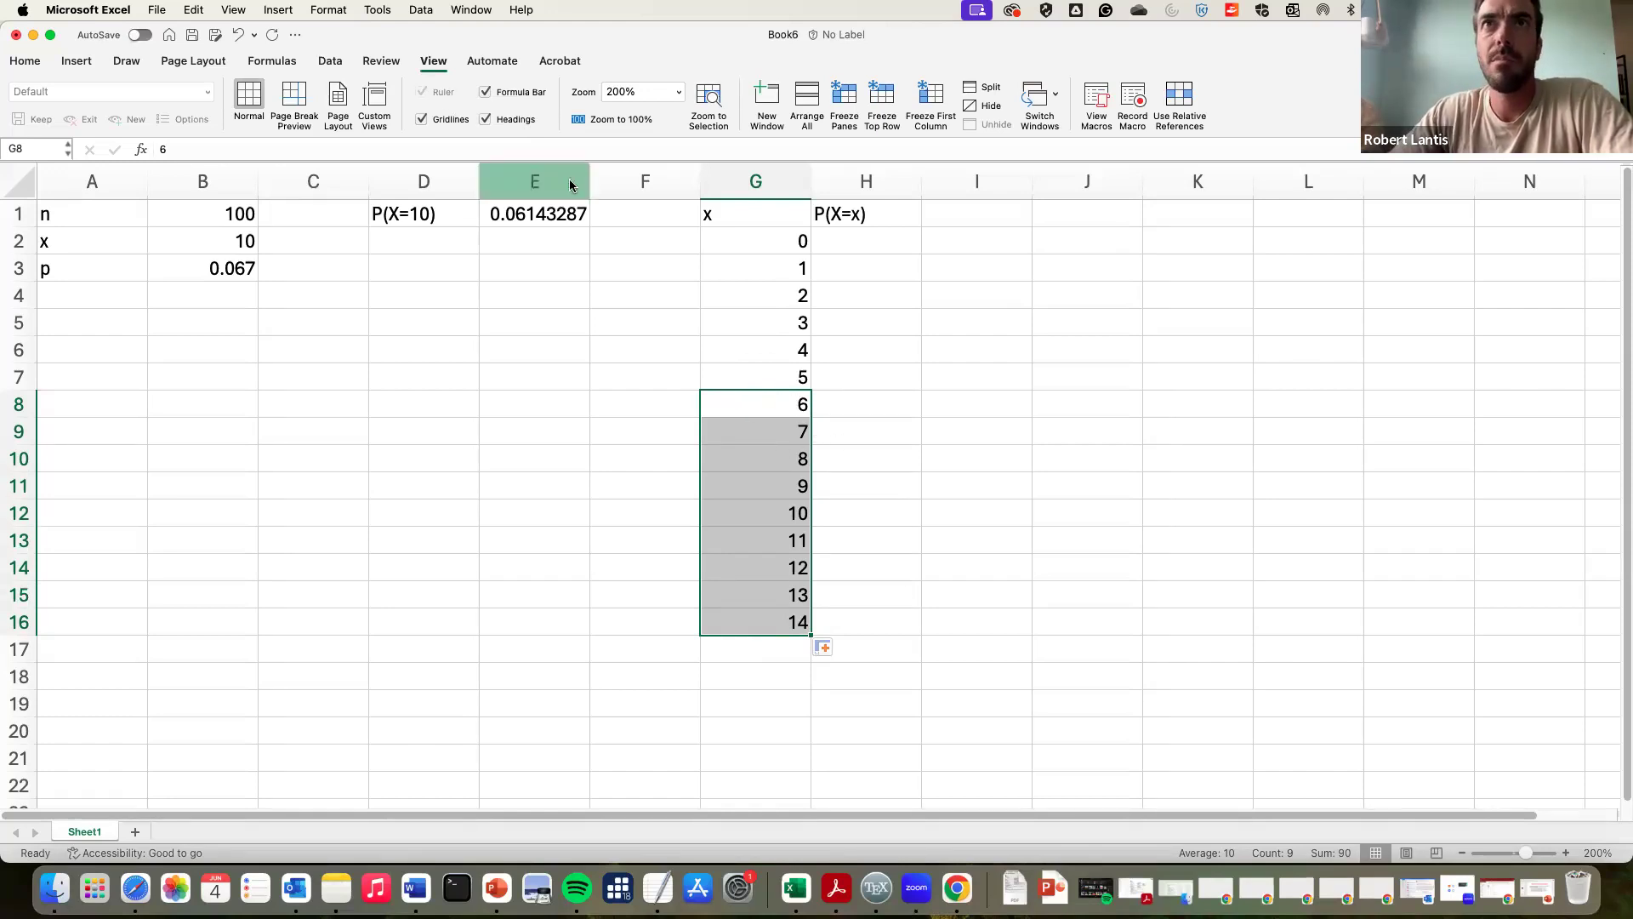
left_click(90, 62)
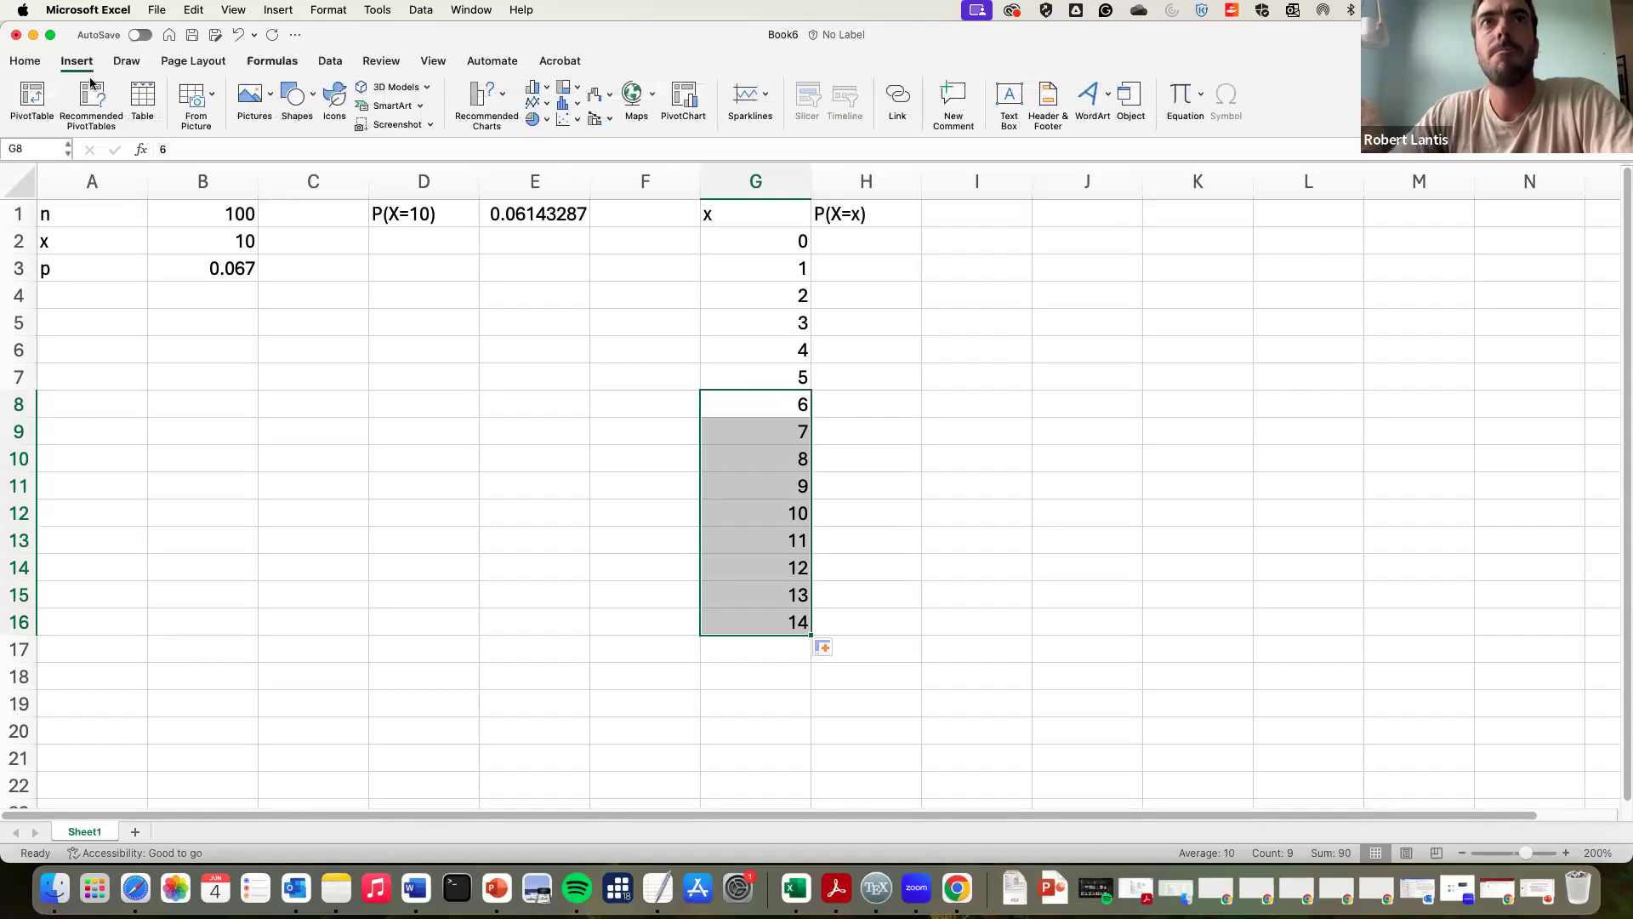
left_click(24, 60)
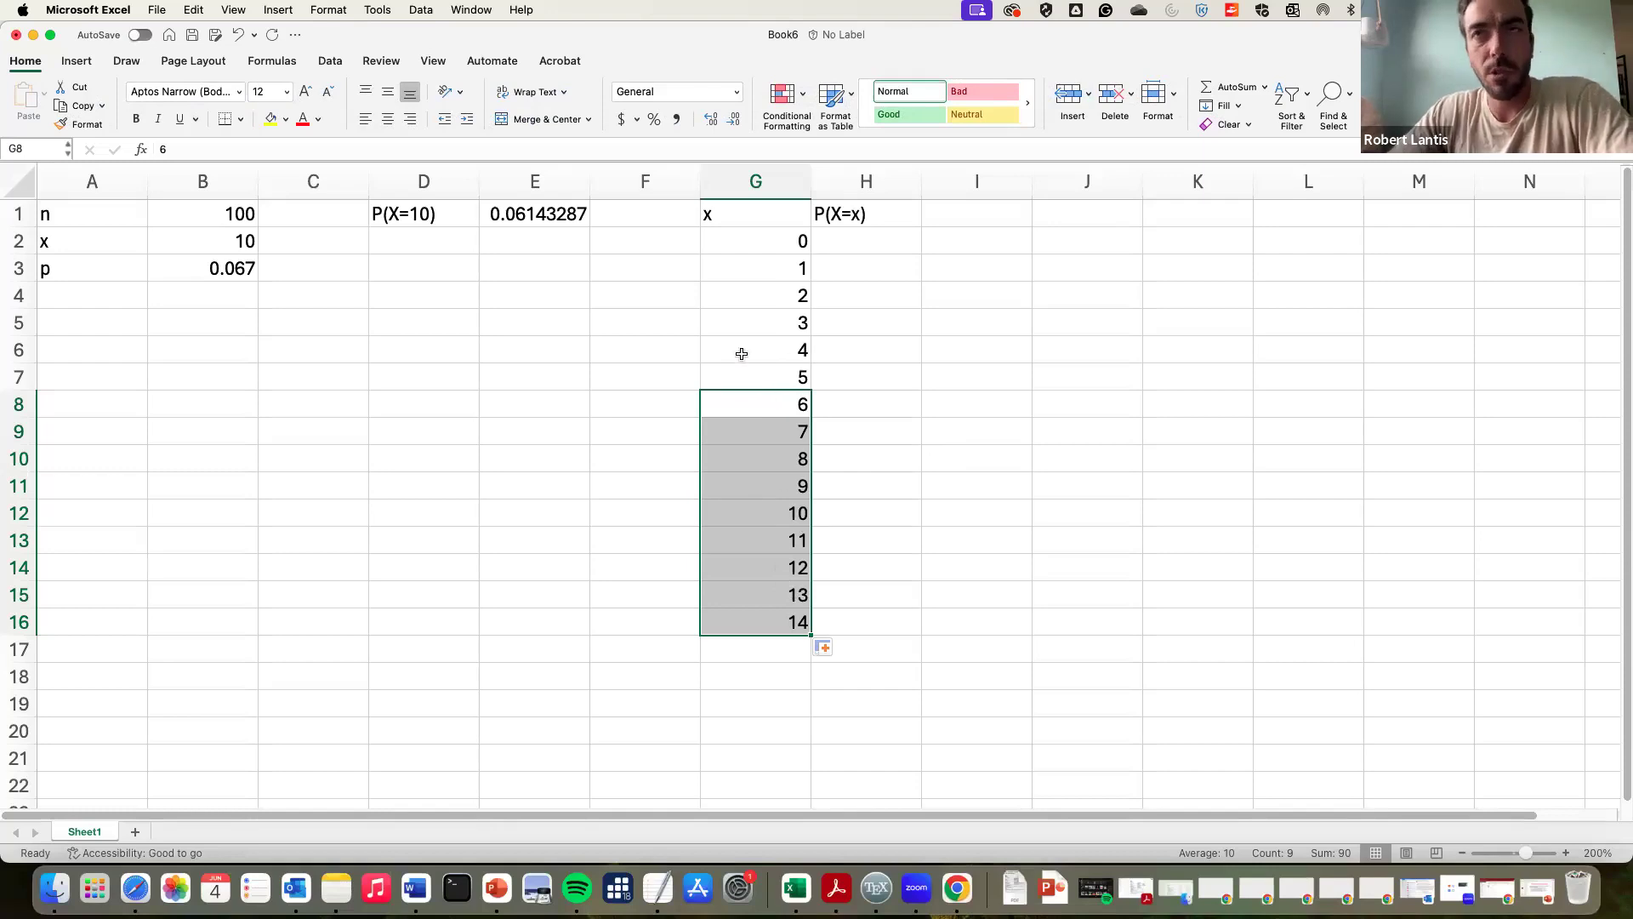
Step: Write the formula =binom.dist(G2,B1,B3,0) in H2 for the probability of the first x value
left_click(835, 241)
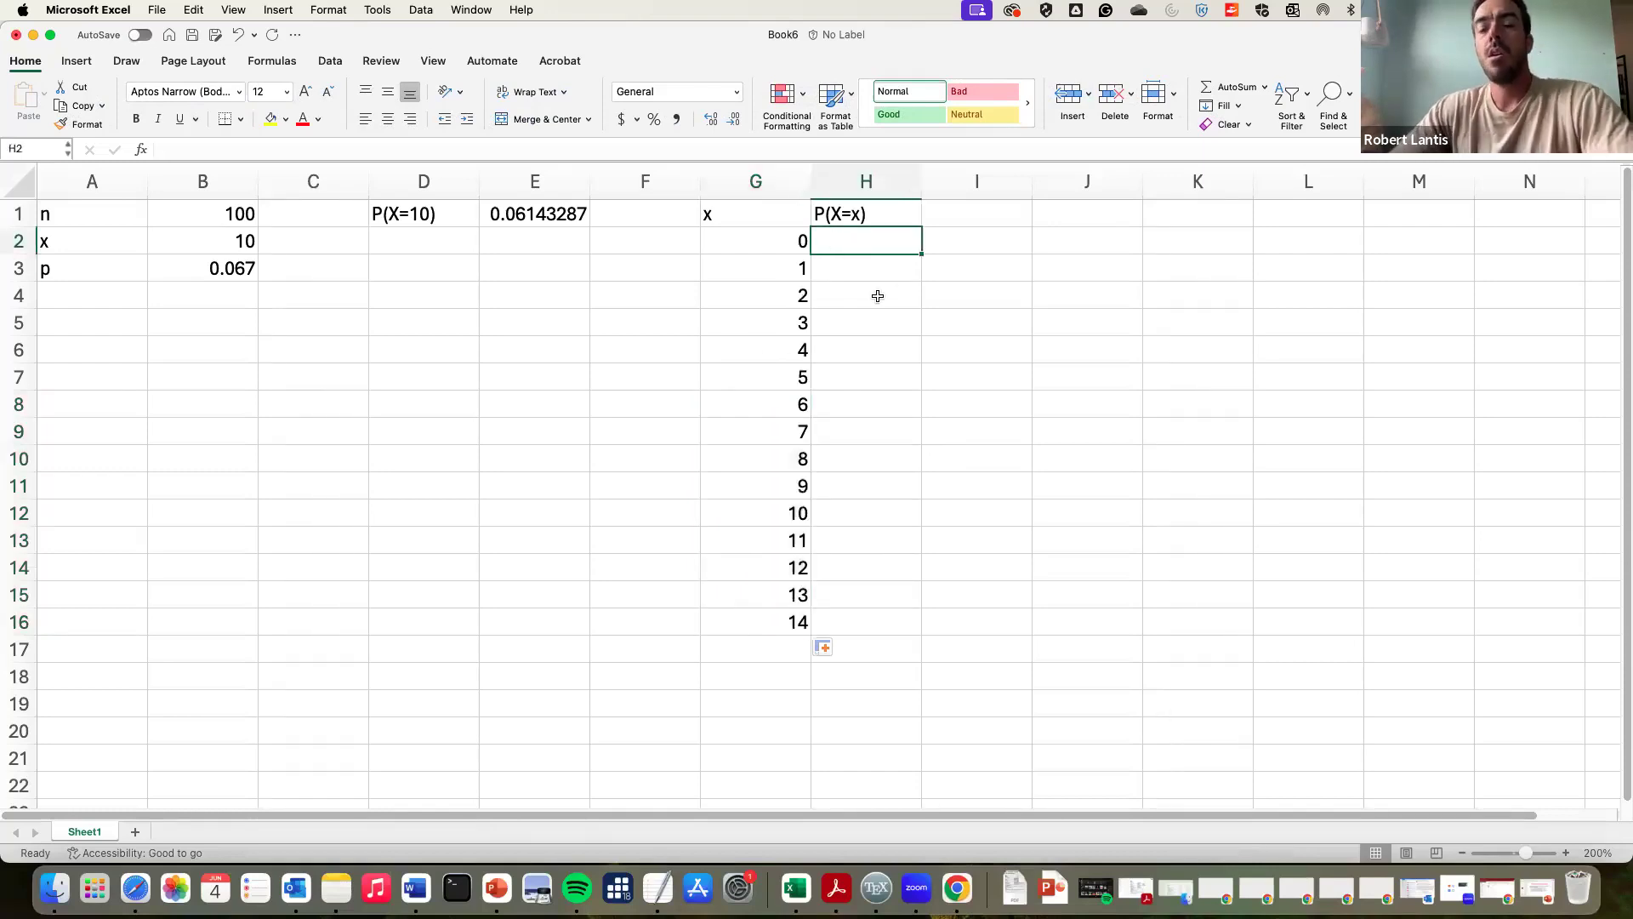
type("=")
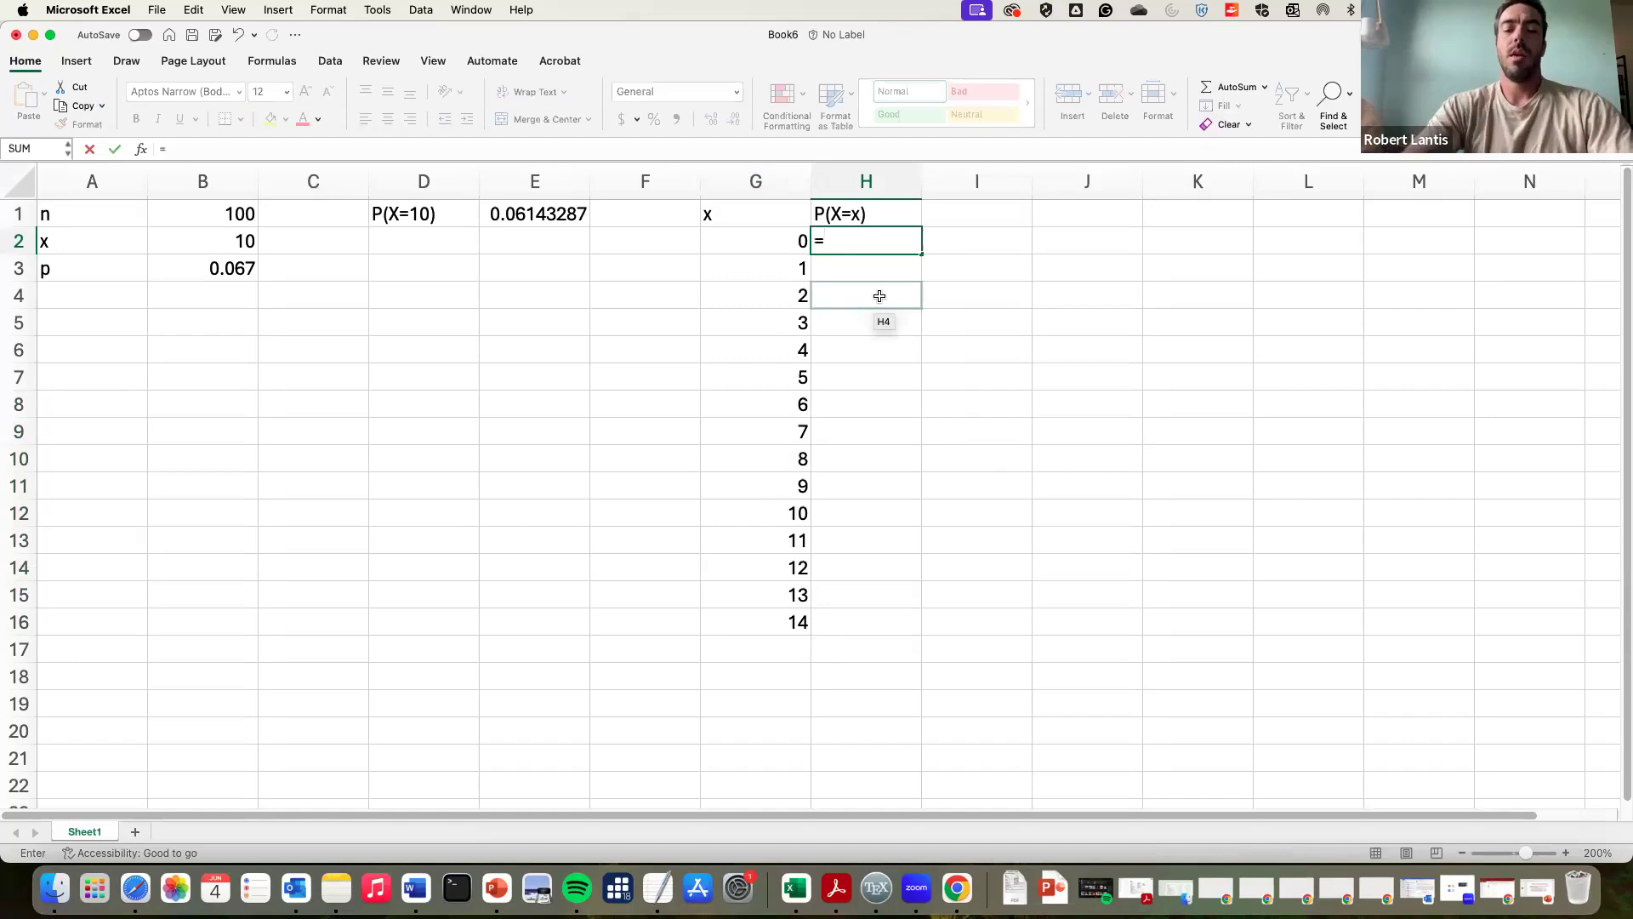
type("binom.dist(")
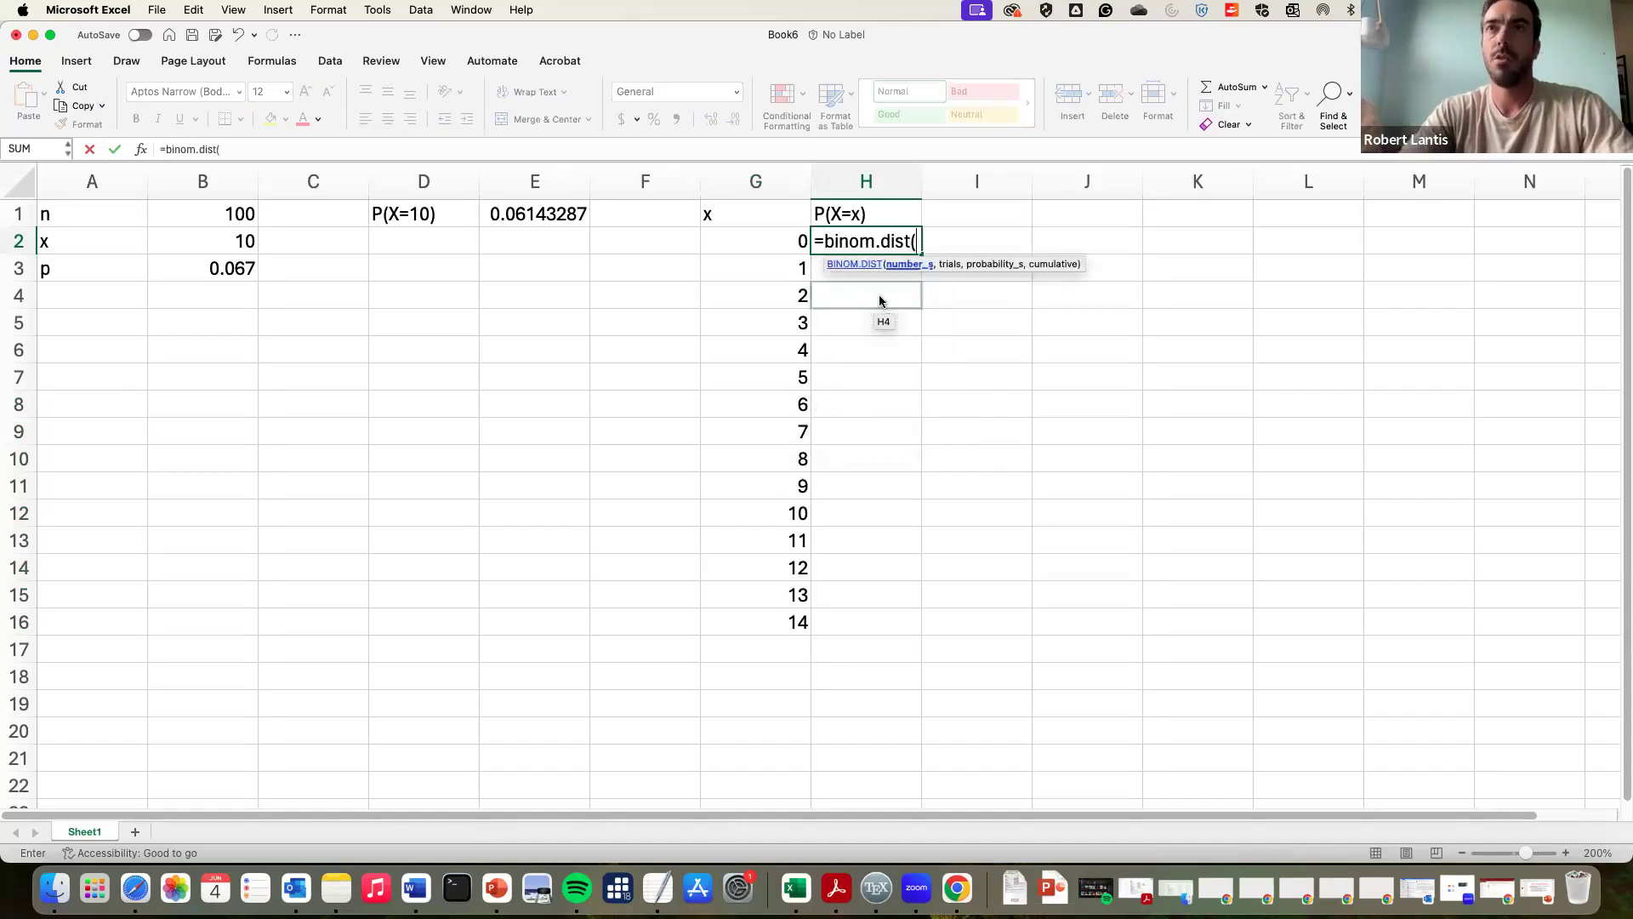
key("Left")
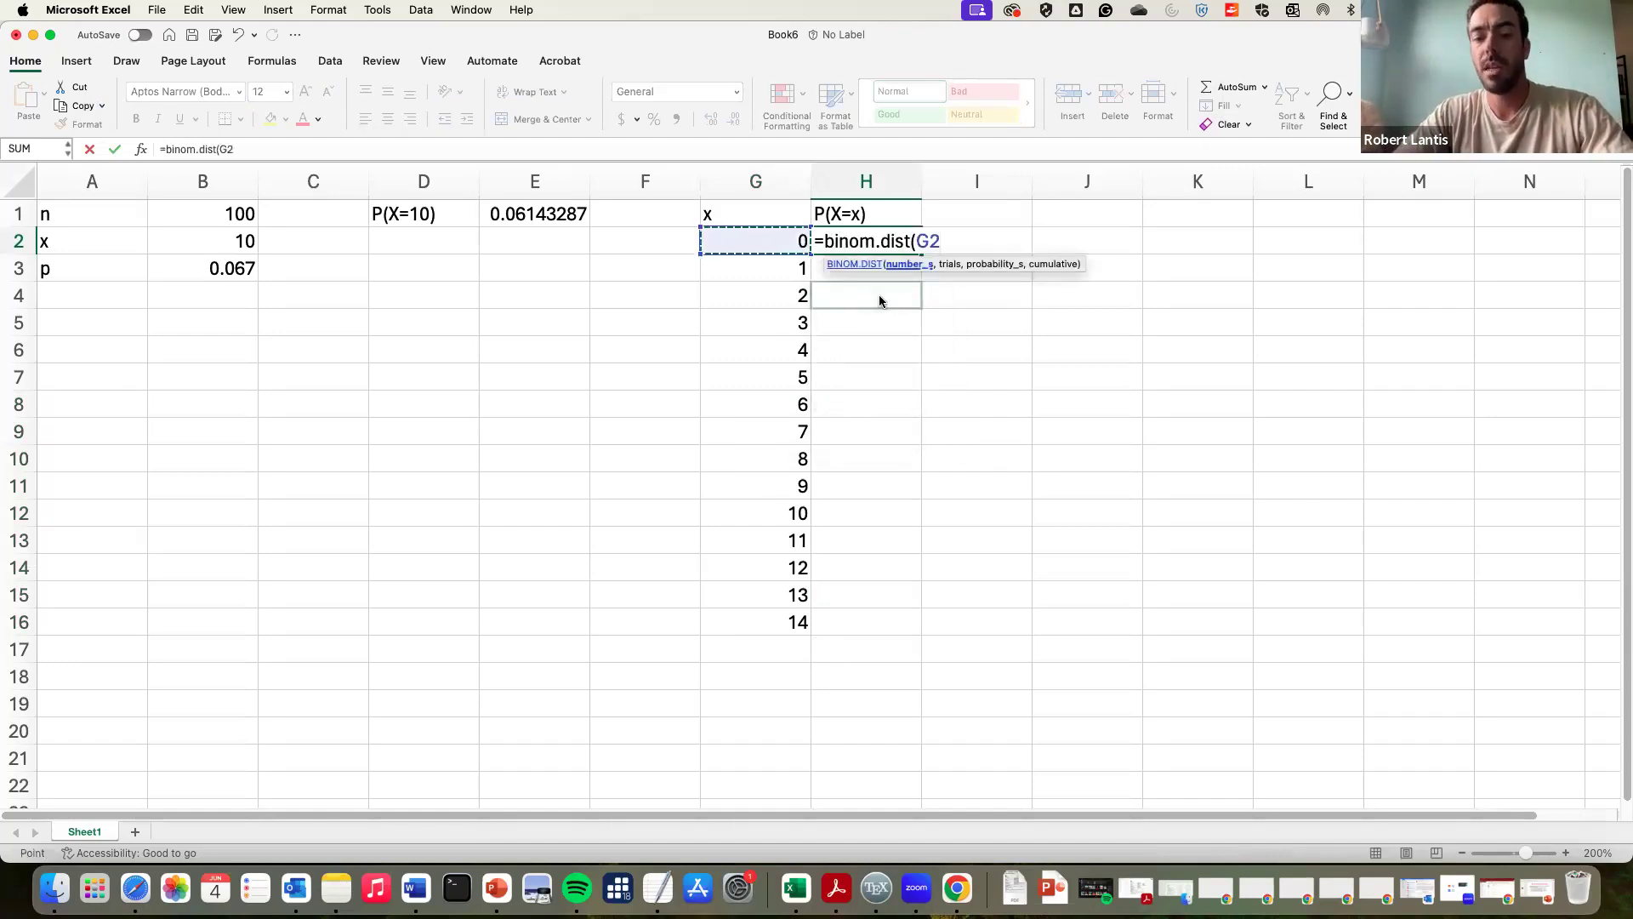
type(",")
key("Left")
key("Left")
key("Left")
key("Left")
key("Left")
key("Left")
key("Up")
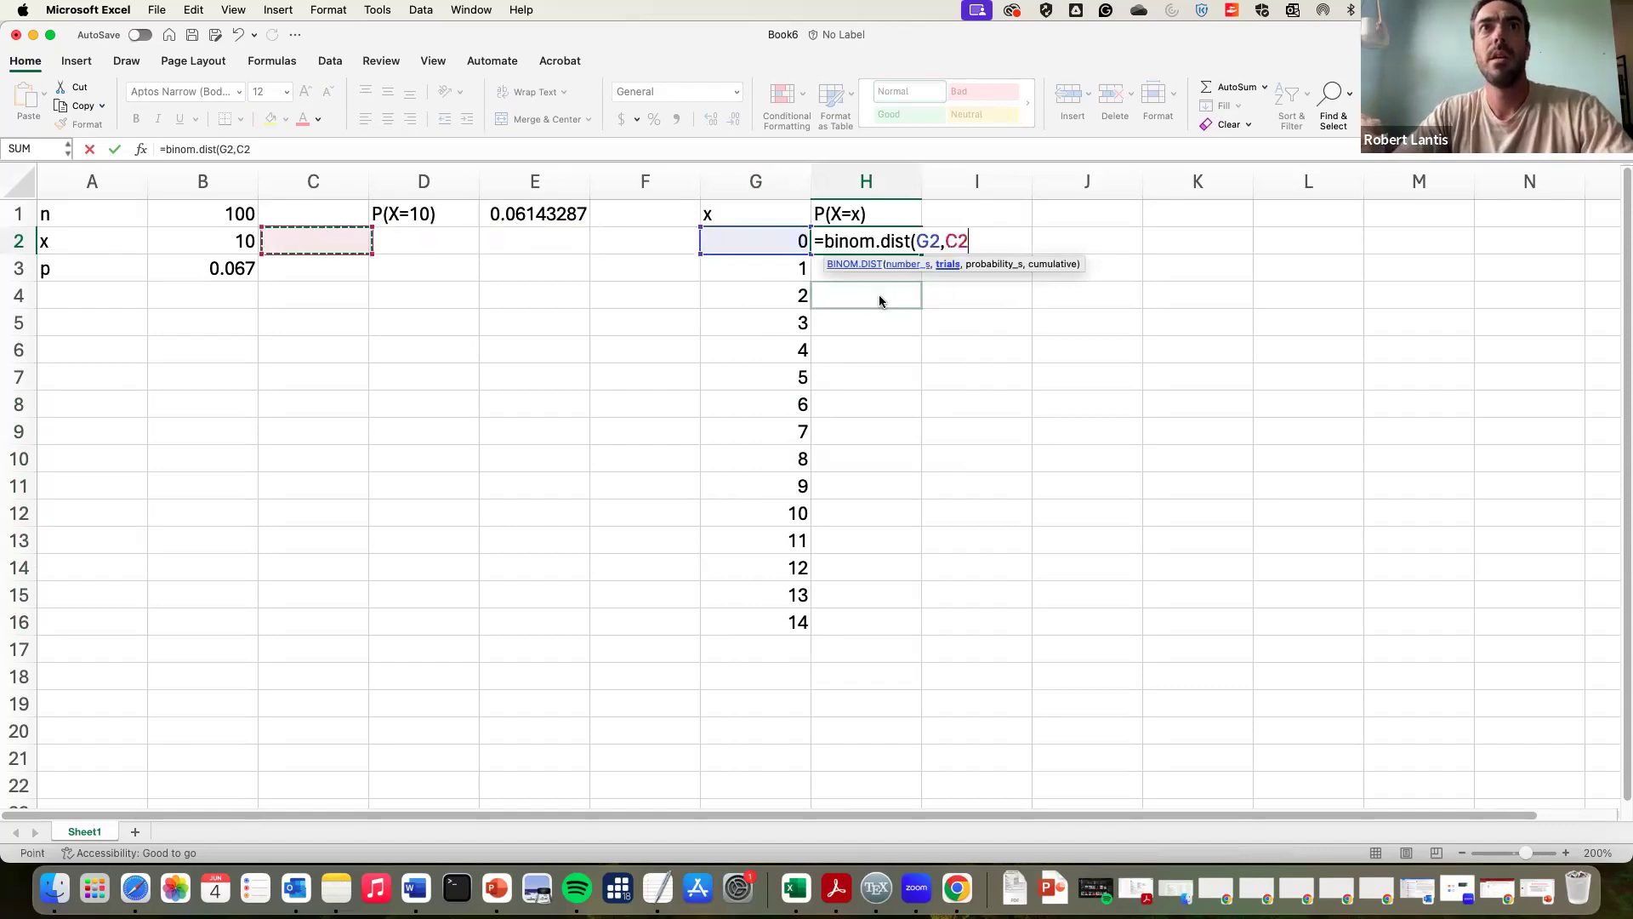
type(",")
key("Left")
key("Left")
key("Left")
key("Left")
key("Left")
key("Left")
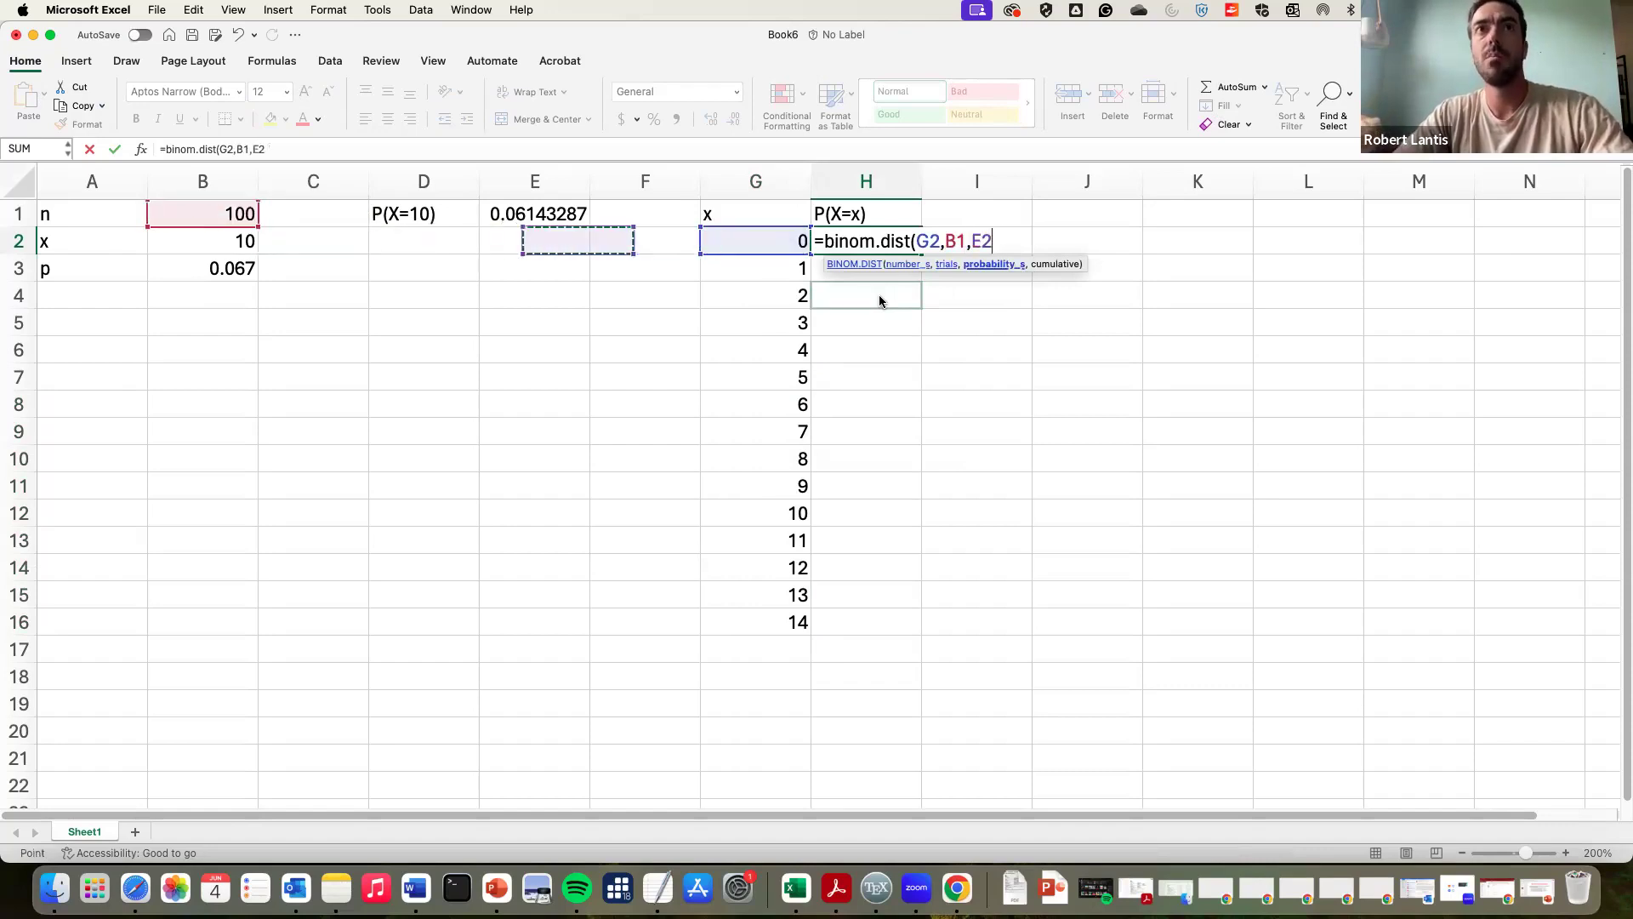
key("Down")
type(",0)")
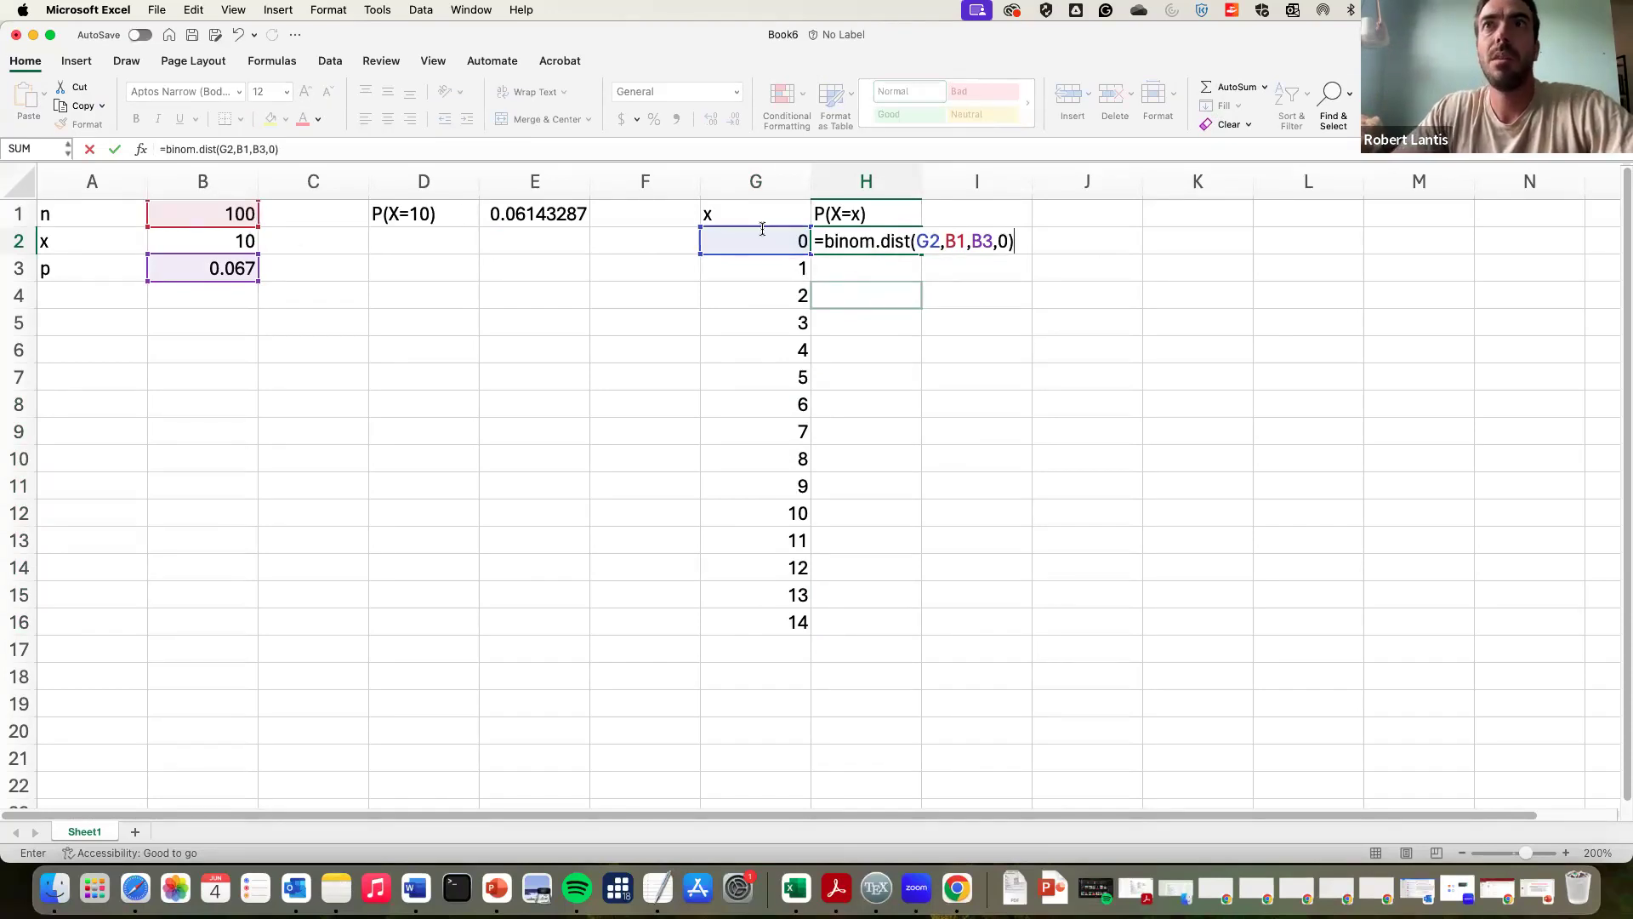
Step: Make the n and p references in the H2 formula absolute, as $B$1 and $B$3, and enter it
left_click_drag(947, 242, 994, 242)
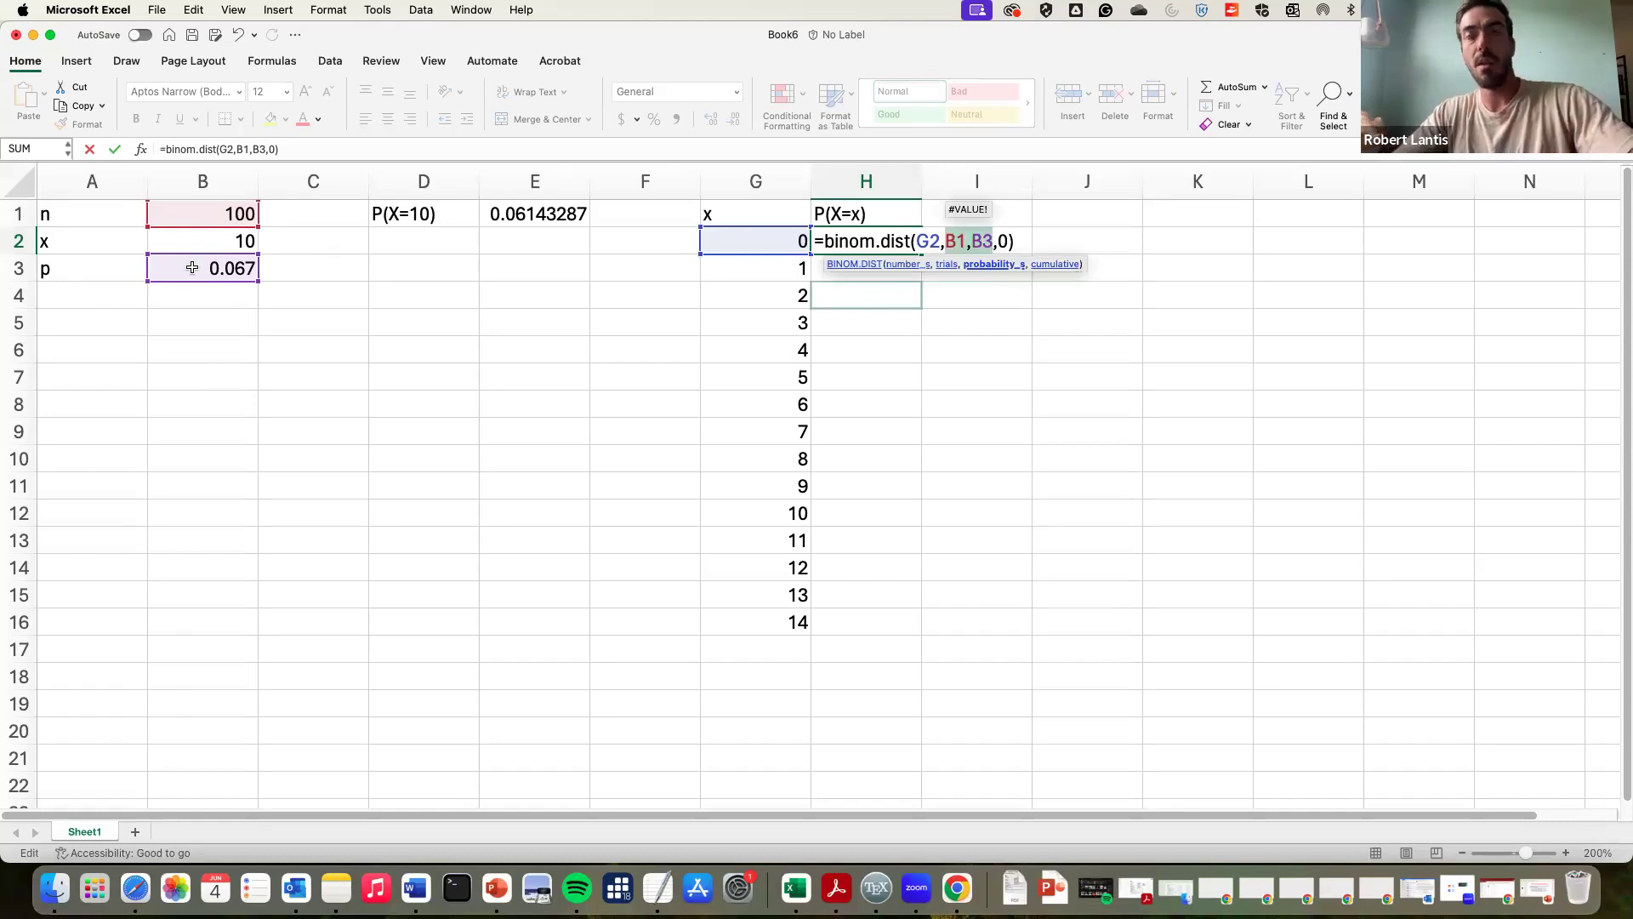
key("F4")
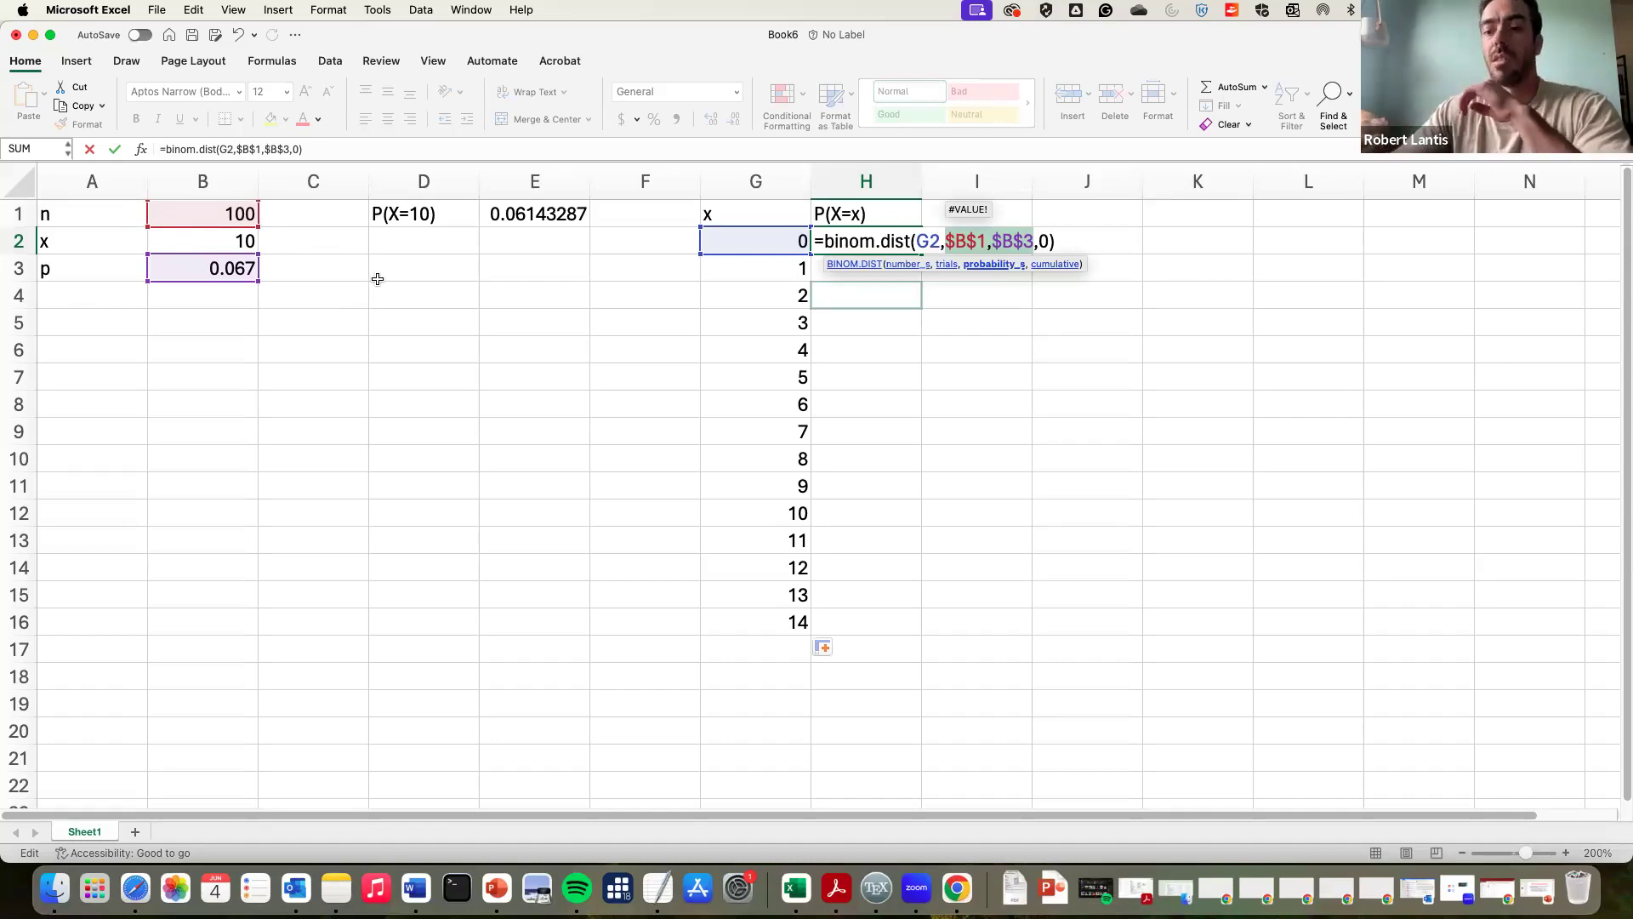
key("Return")
Step: Fill the H2 formula down to H16 and check the cell references of the copied formula in H8
left_click(920, 251)
left_click_drag(921, 252, 874, 636)
double_click(861, 416)
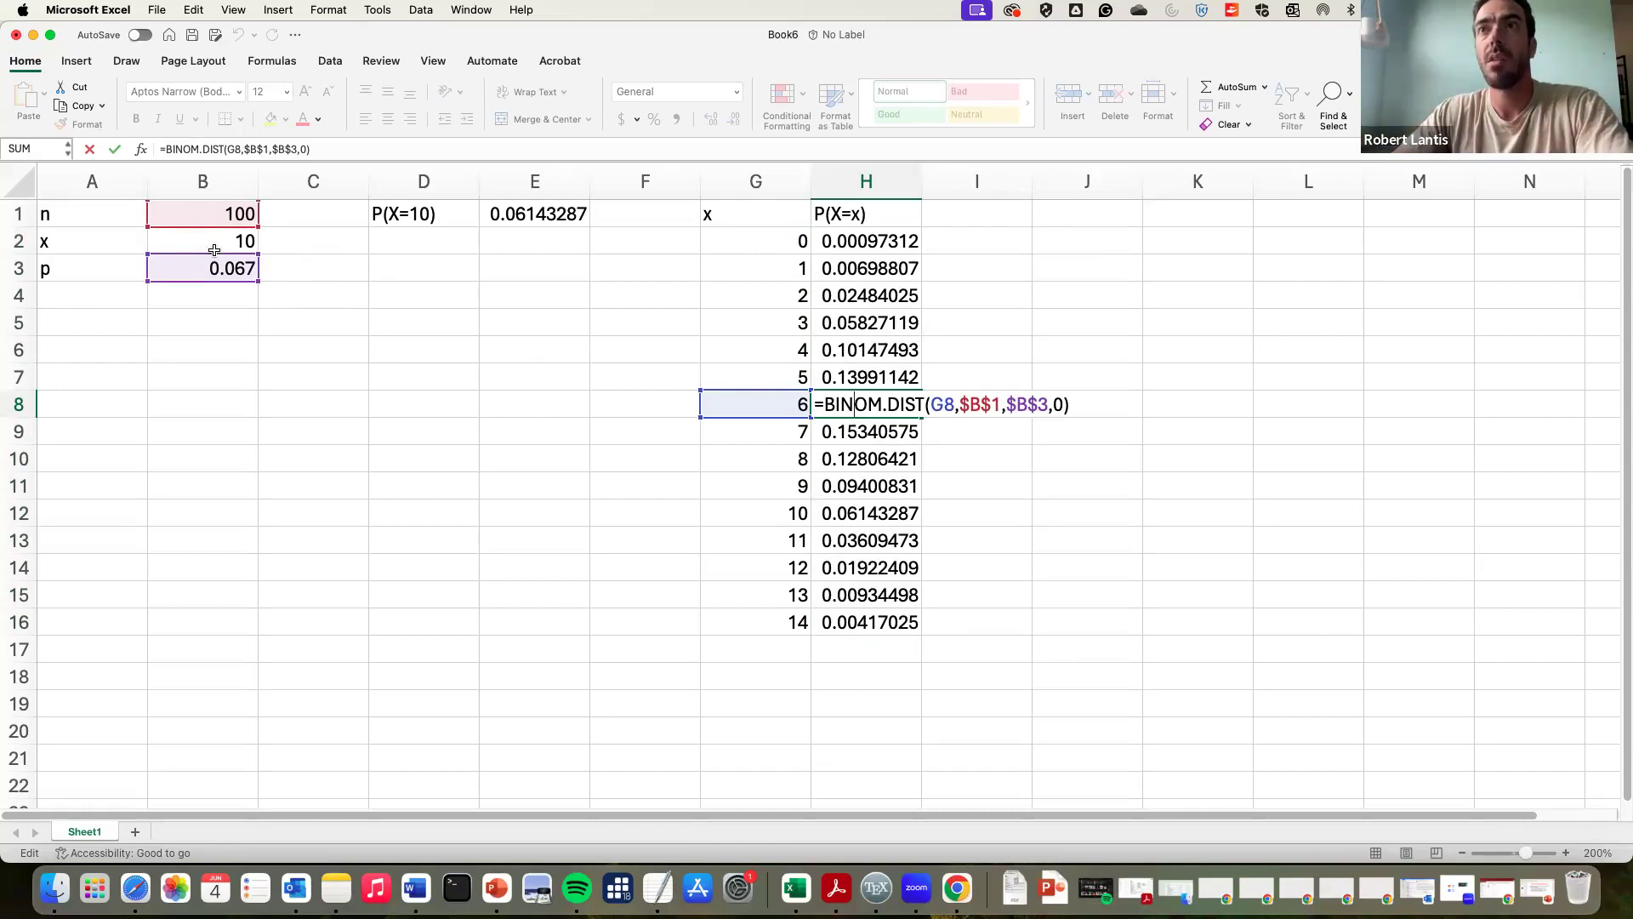
key("Return")
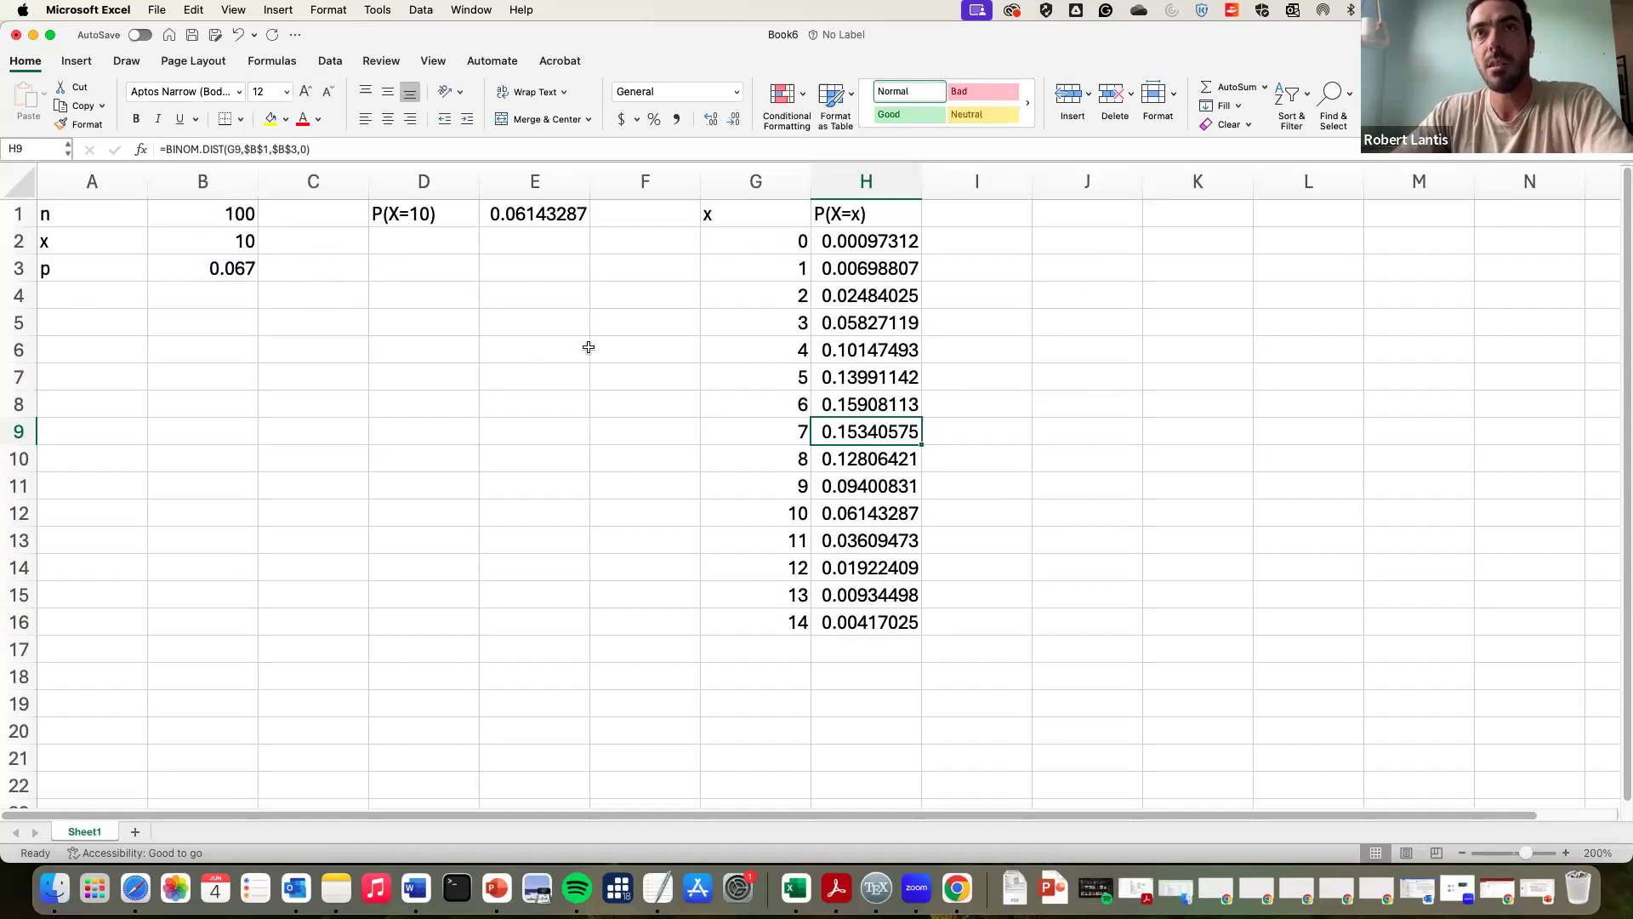
Step: Label D2 as Mean and calculate the mean in E2 with the formula =B1*B3
left_click(426, 246)
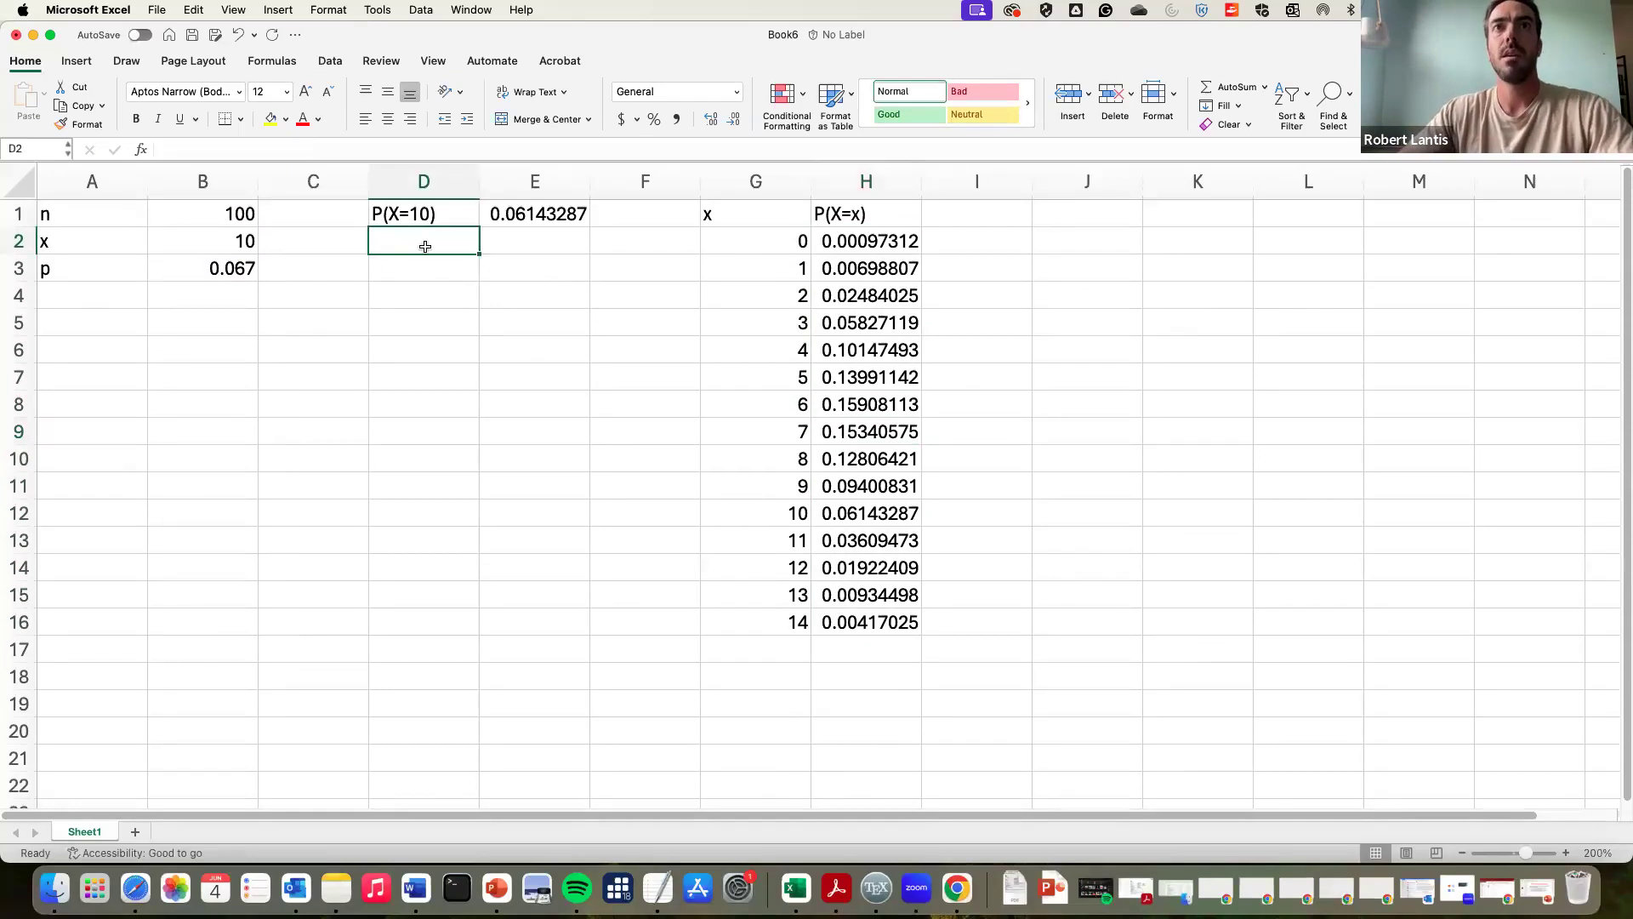
type("Mean")
key("Tab")
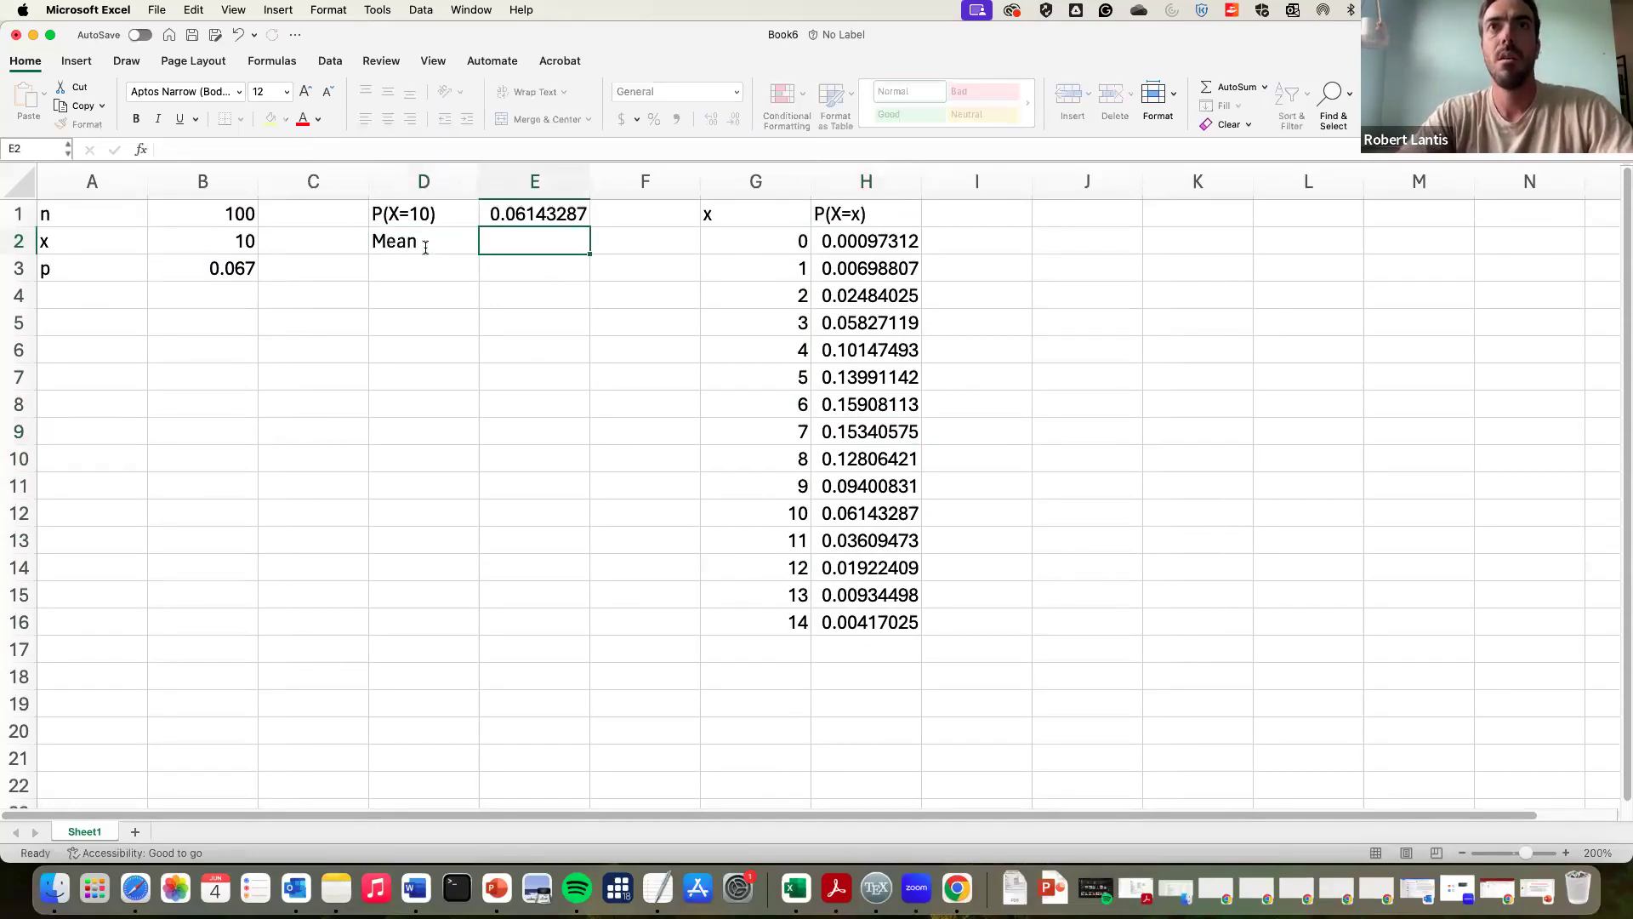
type("=")
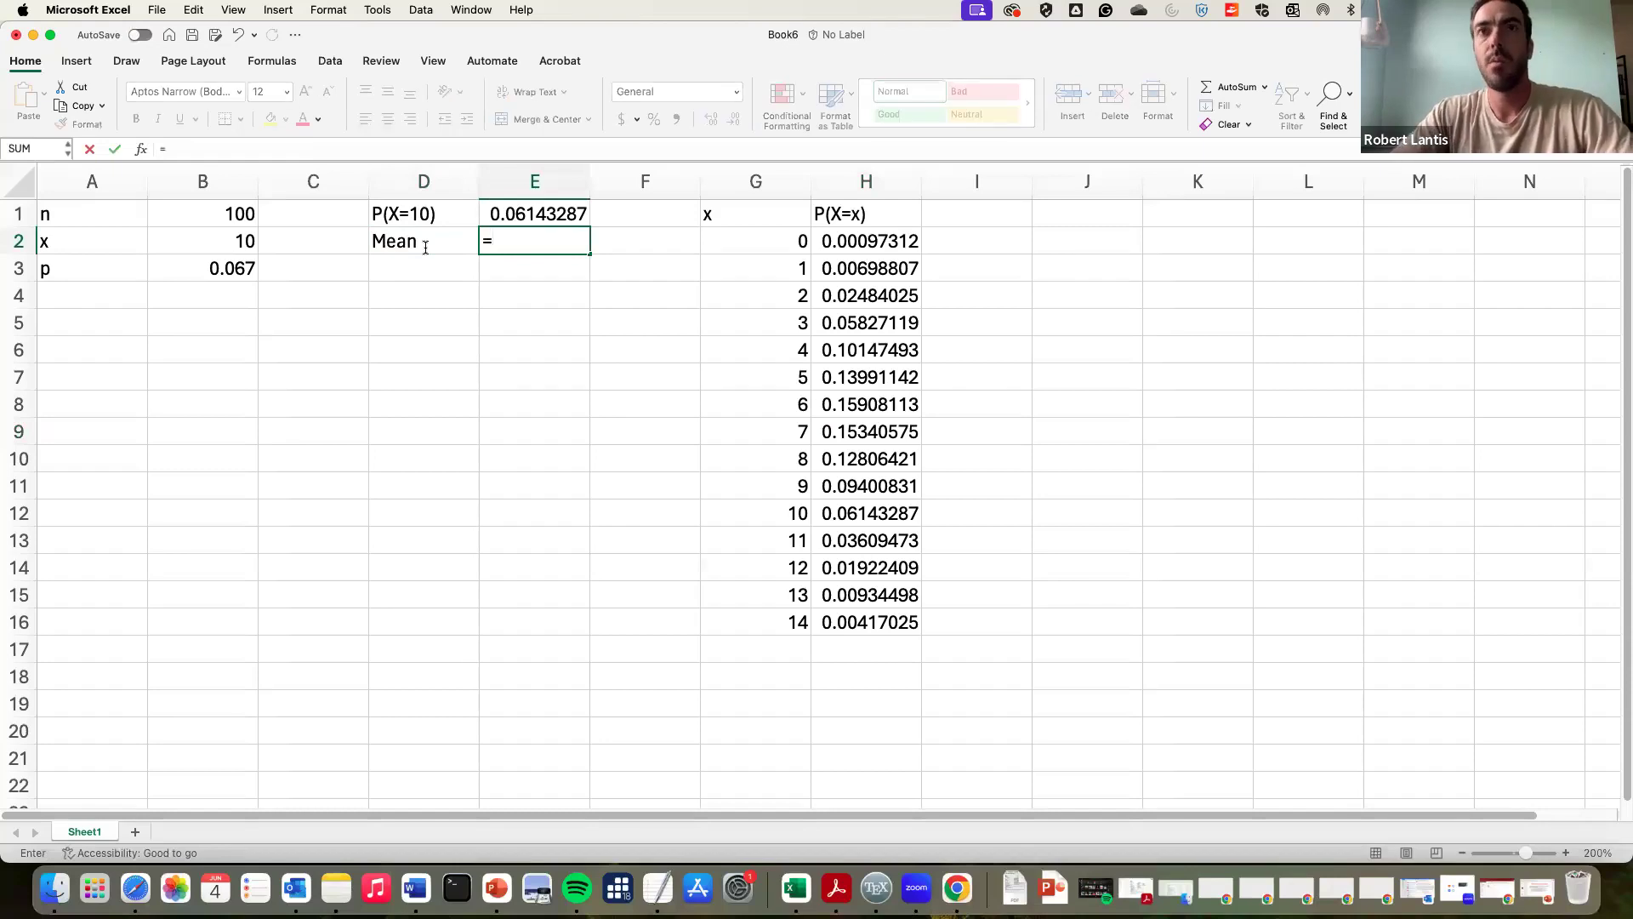
key("Up")
key("Left")
key("Left")
key("Left")
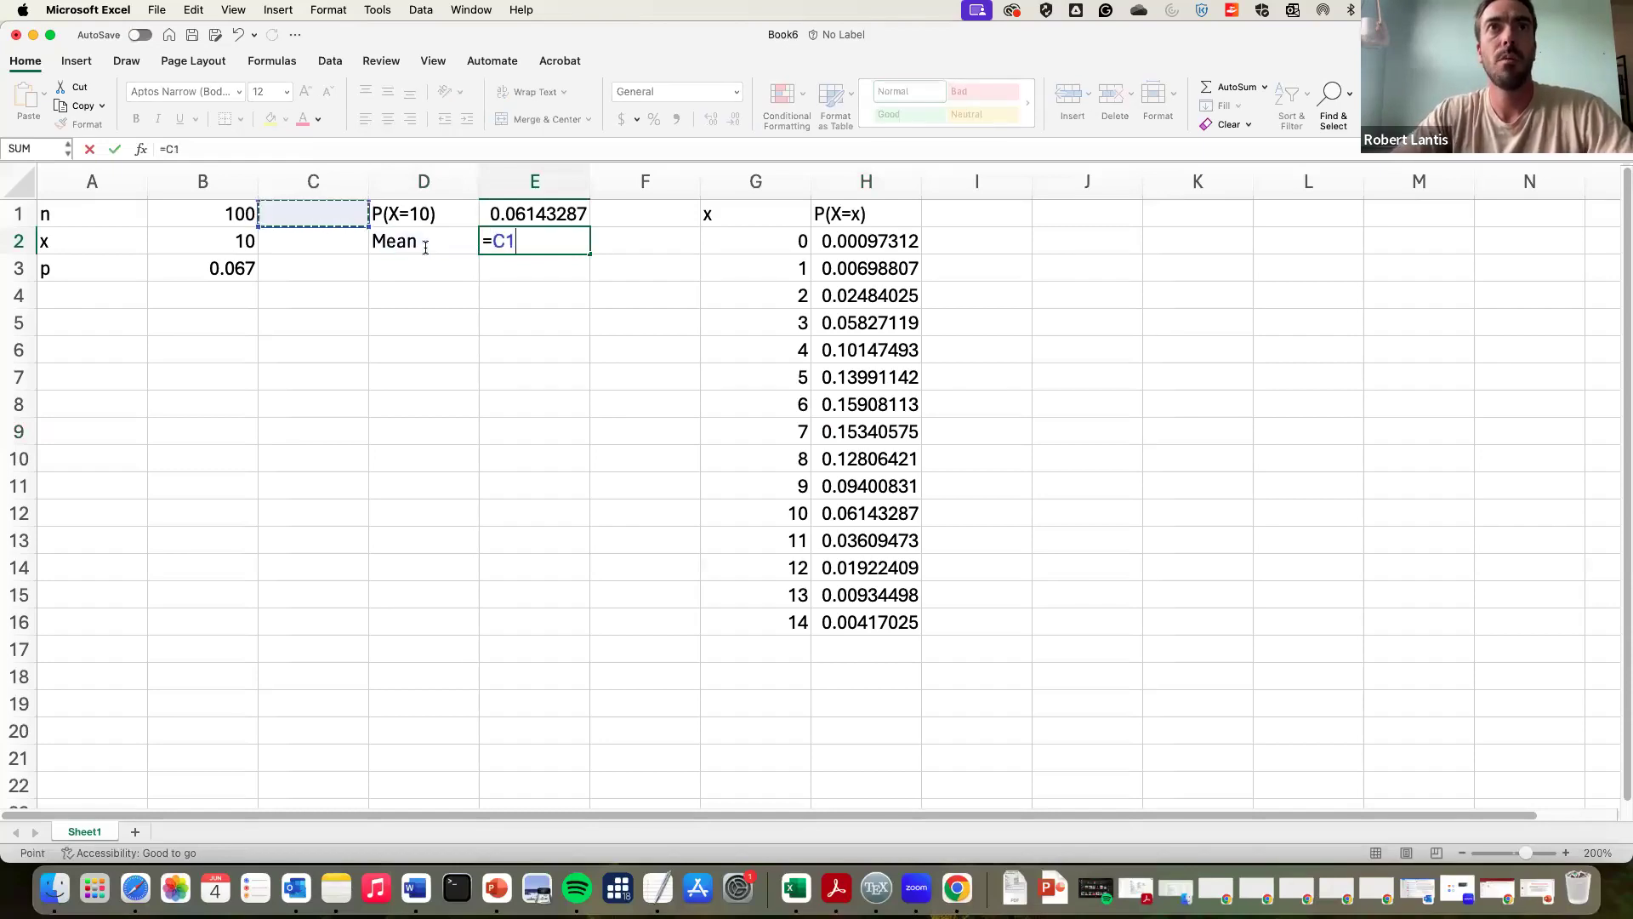
type("*")
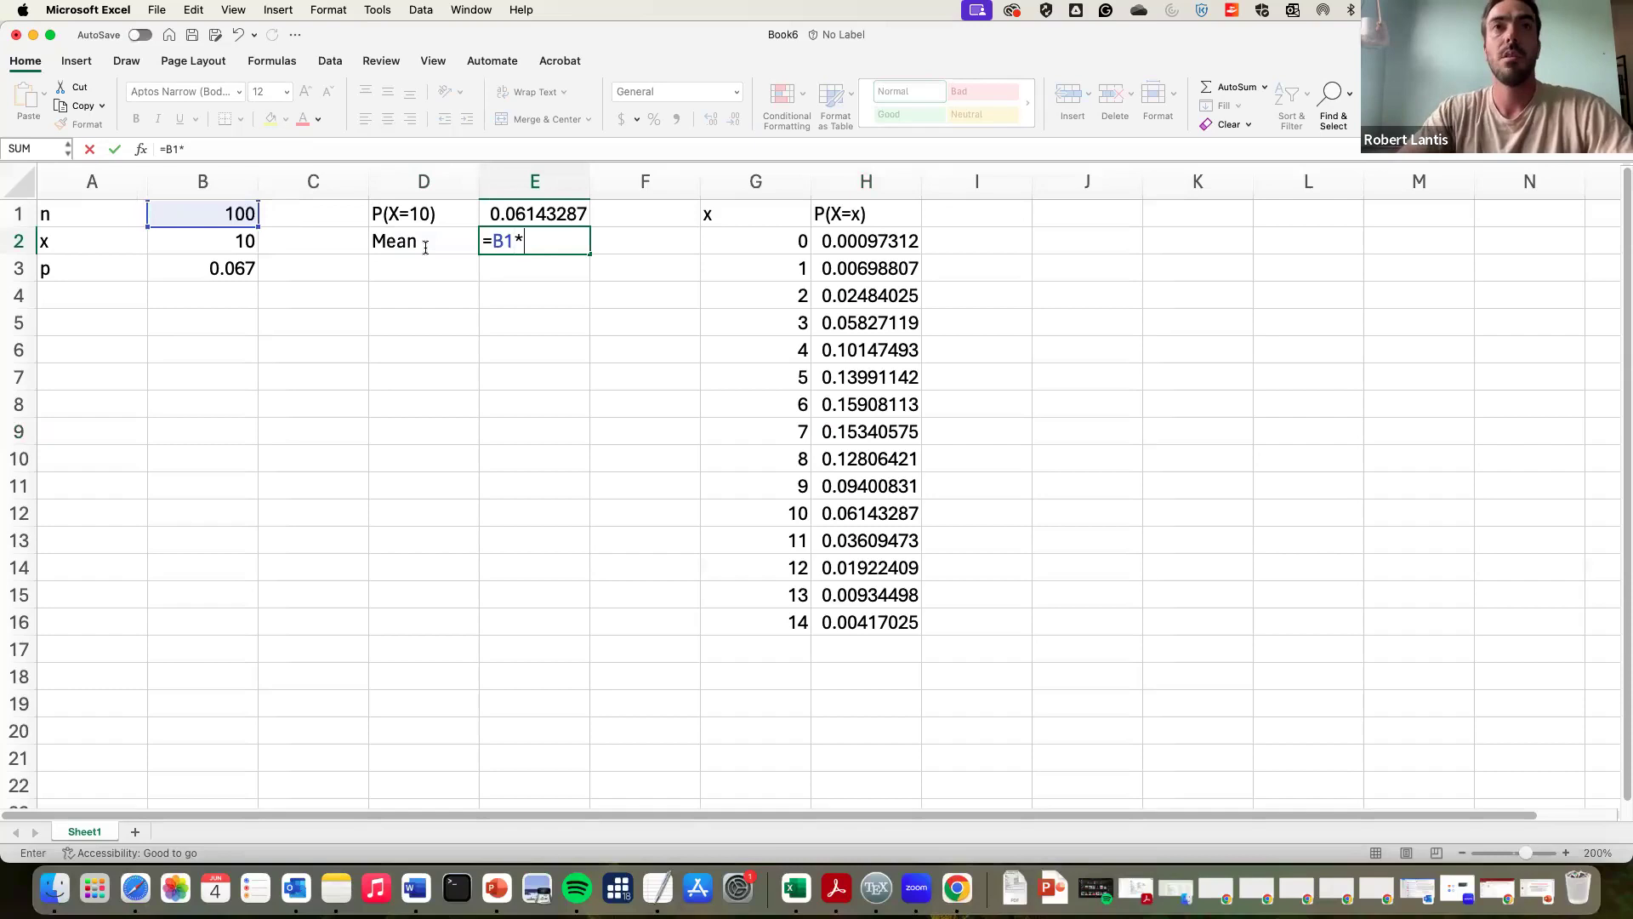
key("Left")
key("Left")
key("Left")
key("Down")
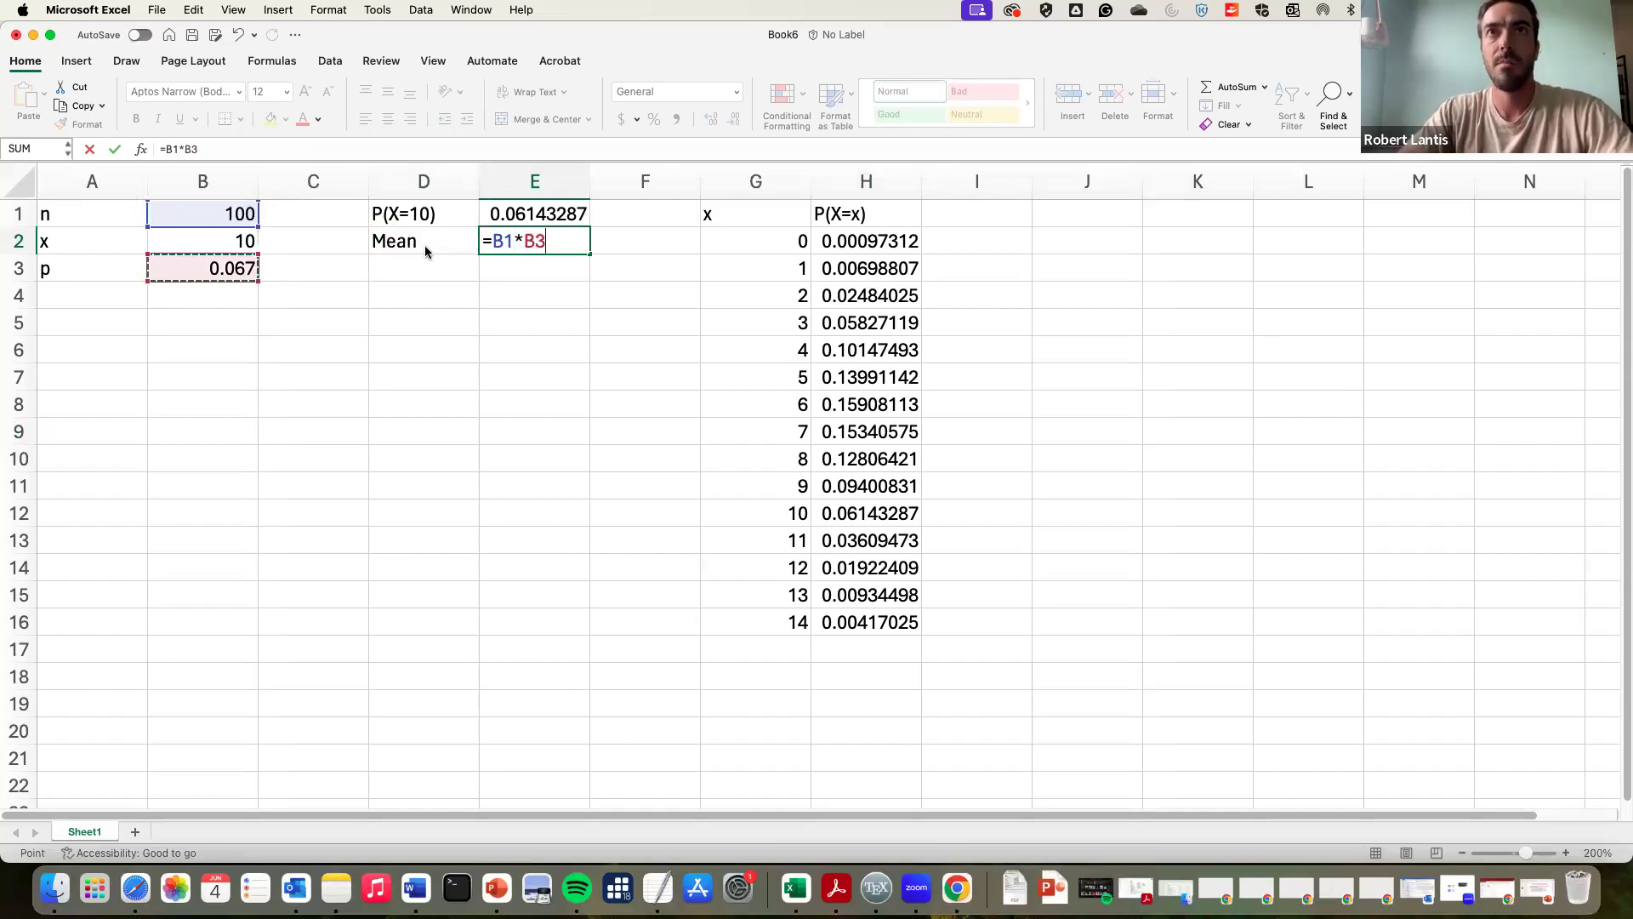
key("Return")
Step: Examine the probabilities in column H around the mean and down to x = 14
key("Right")
key("Down")
key("Down")
key("Down")
key("Down")
key("Down")
key("Right")
key("Right")
key("Down")
key("Up")
key("Down")
key("Up")
key("Down")
key("Up")
key("Down")
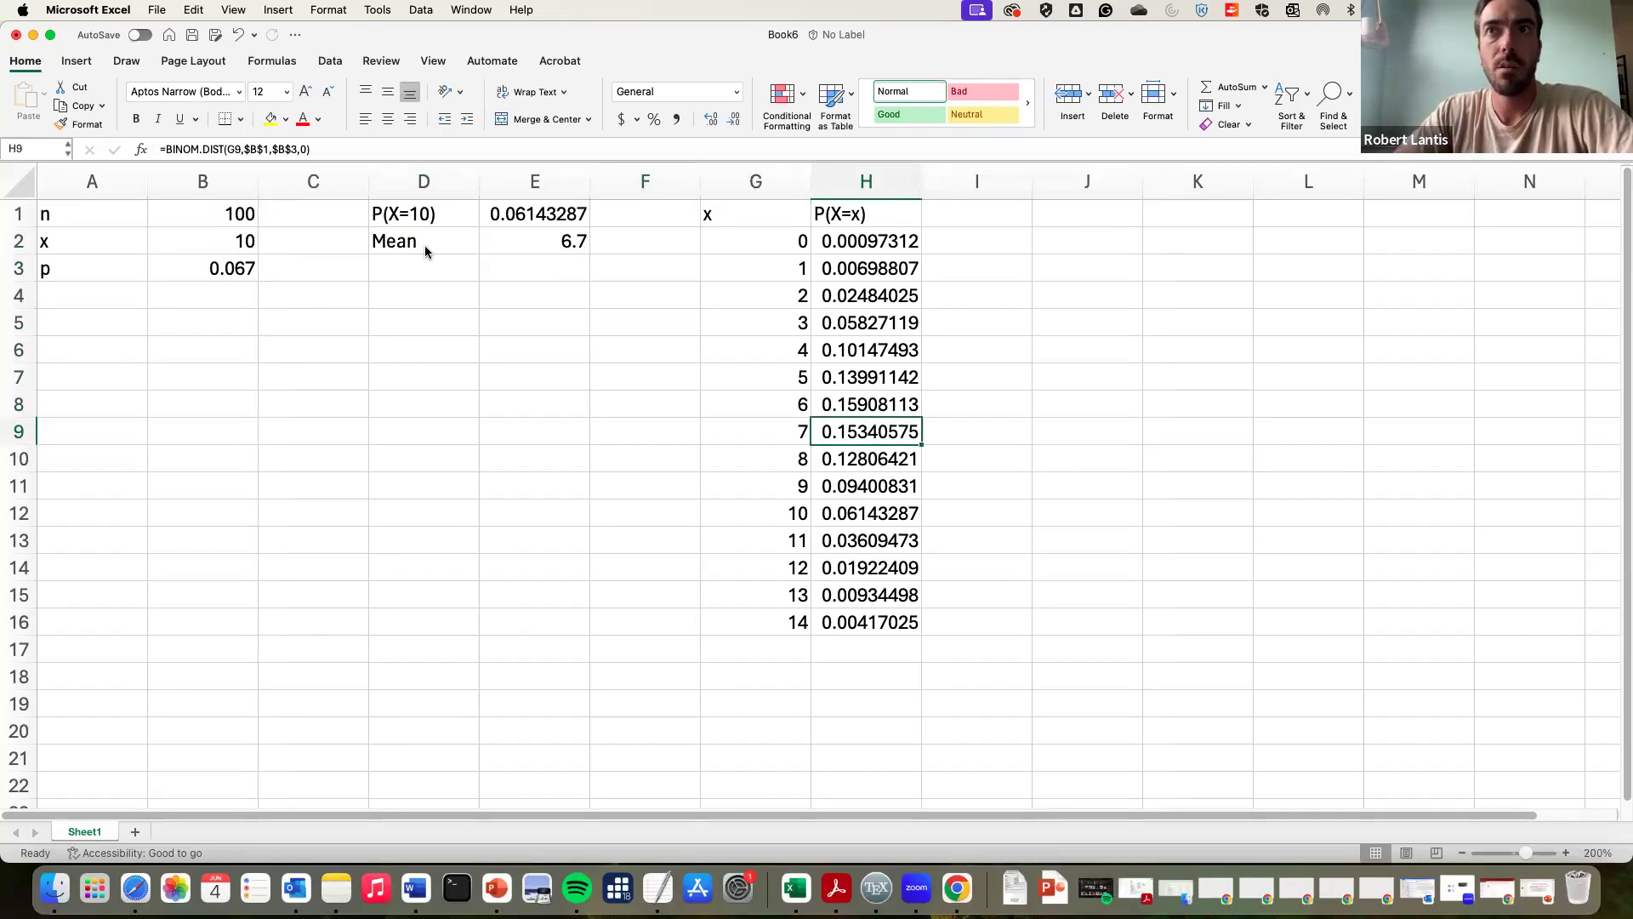
key("Up")
key("Up")
key("Up")
key("Up")
key("Up")
key("Up")
key("Up")
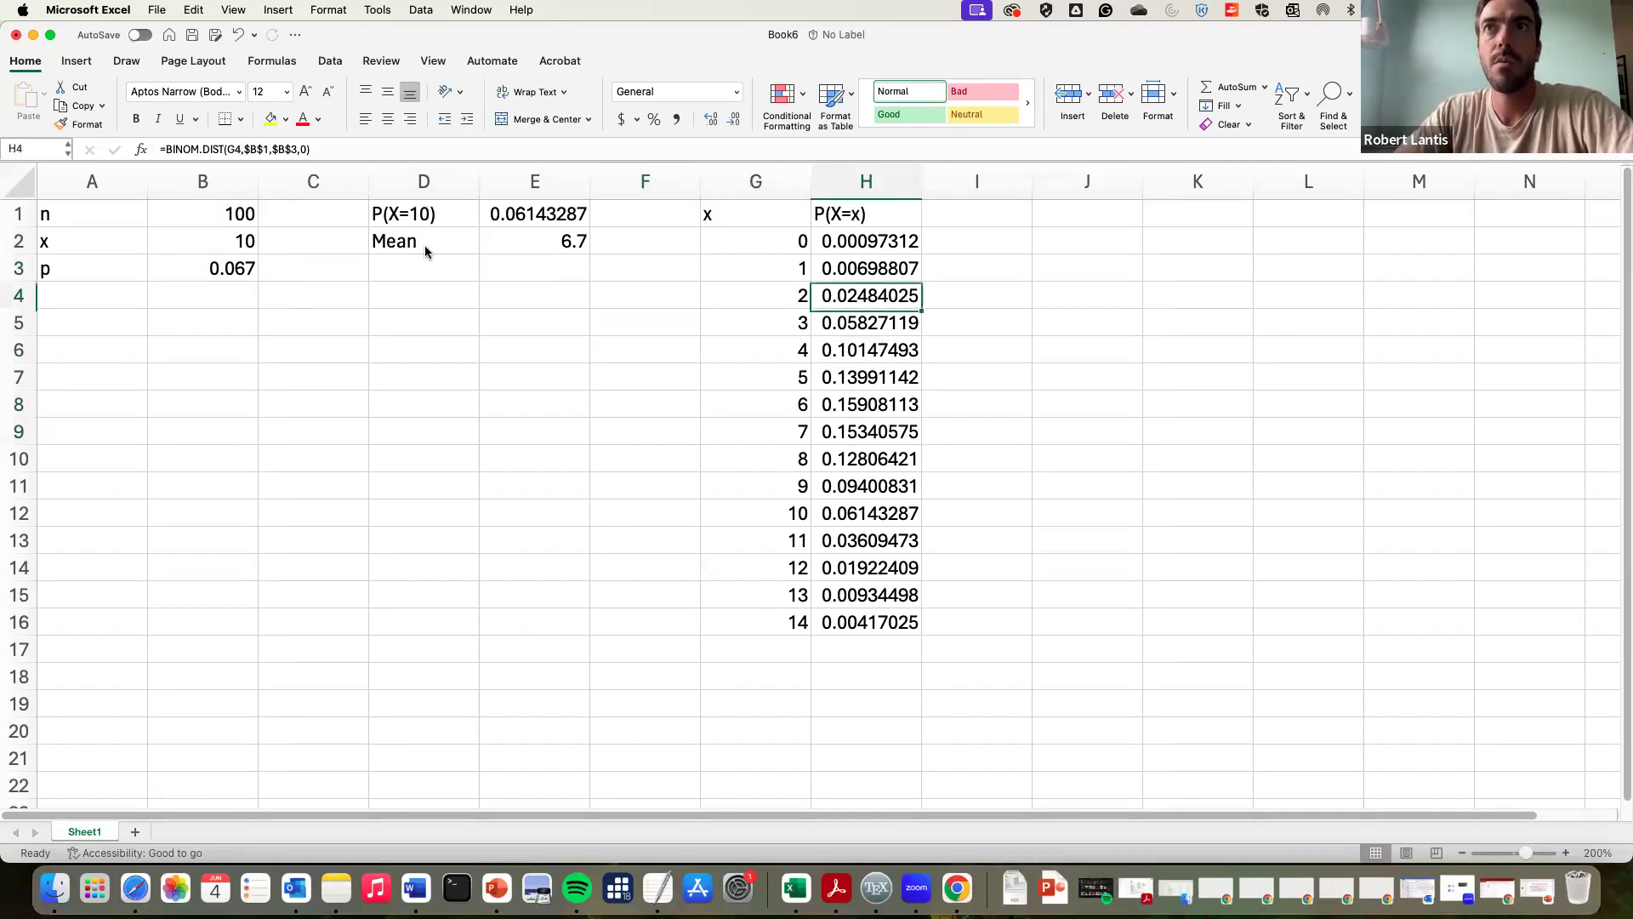
key("Down")
key("Down")
key("Down")
key("Down")
key("Down")
key("Down")
key("Down")
key("Down")
key("Down")
key("Down")
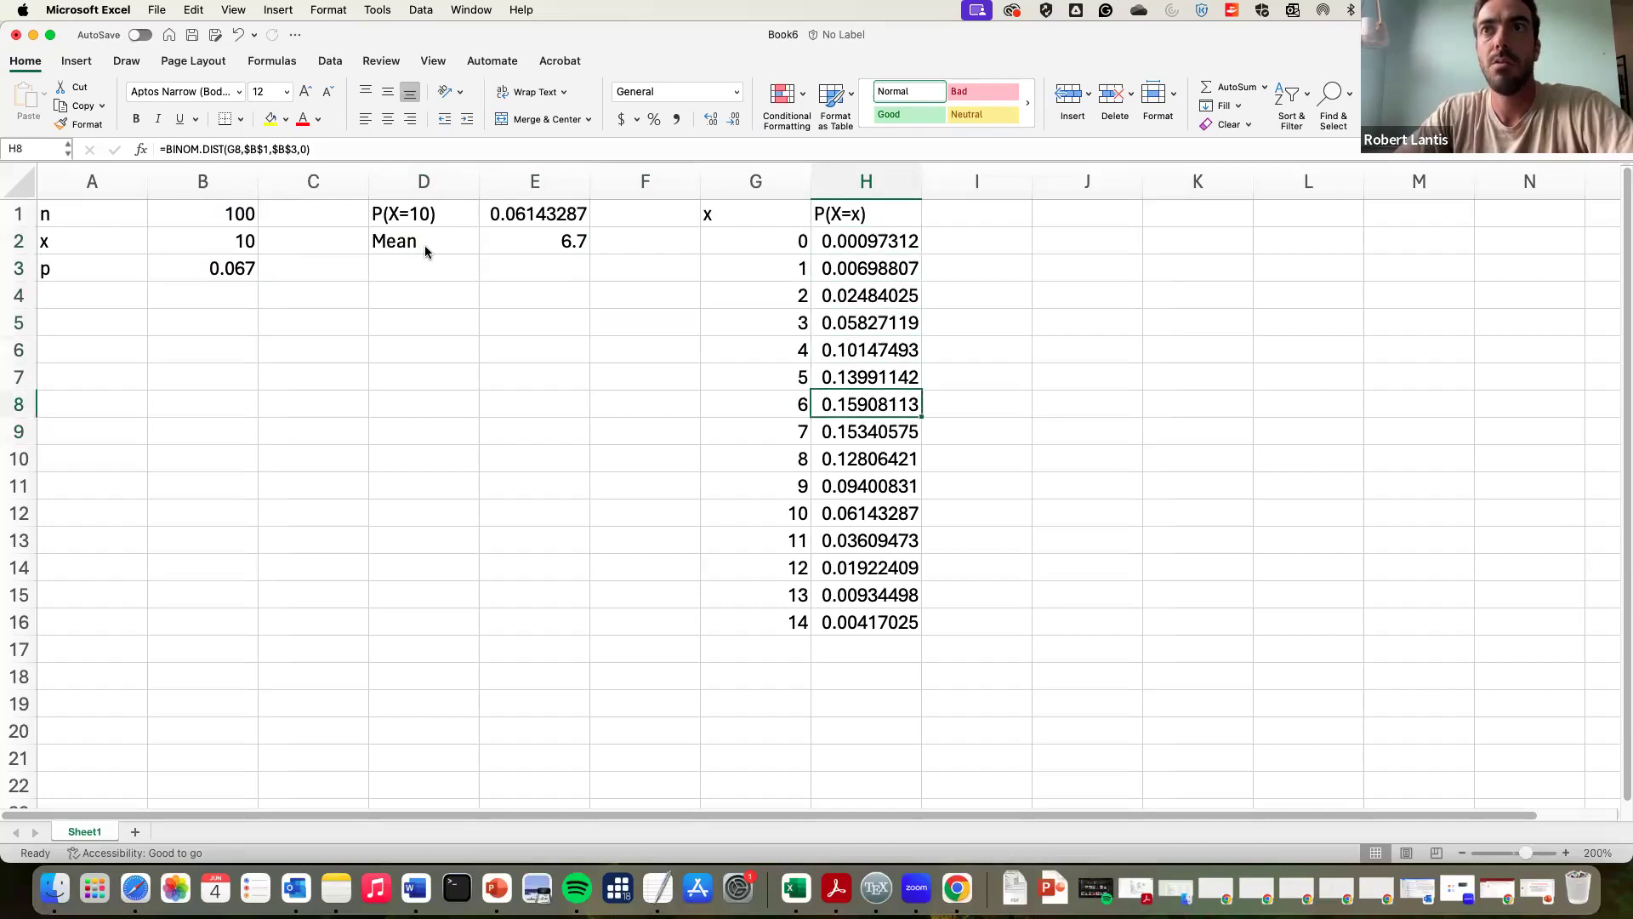
key("Down")
key("Down")
key("Down")
key("Down")
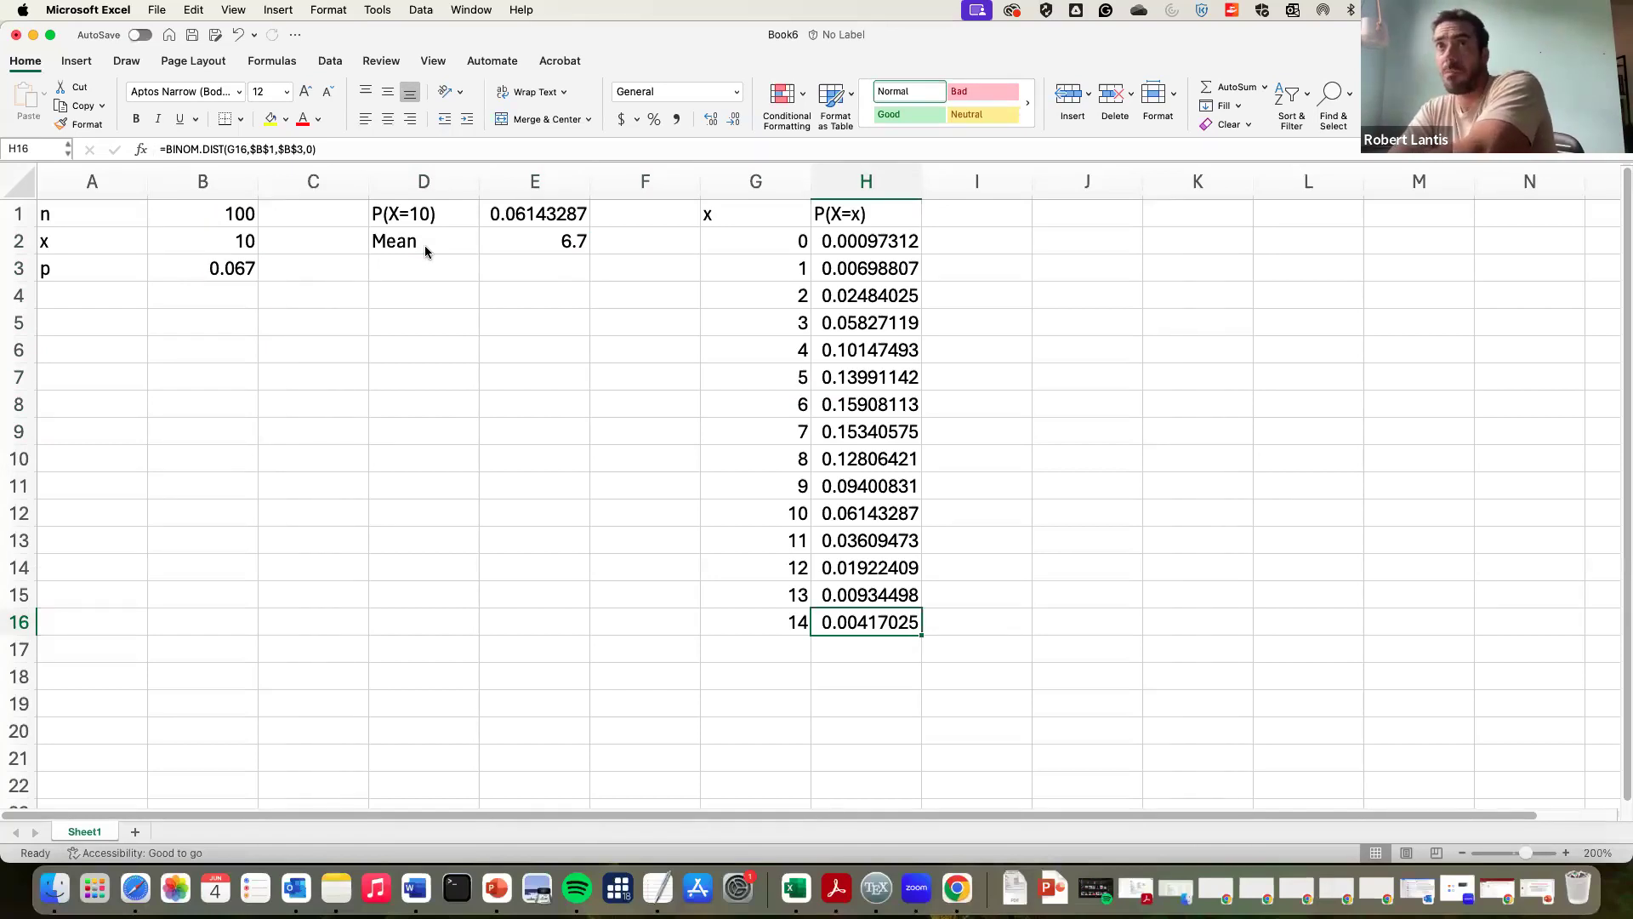
Step: Try a 2-D clustered column chart of the whole table G1:H16, and undo it
left_click_drag(757, 212, 867, 621)
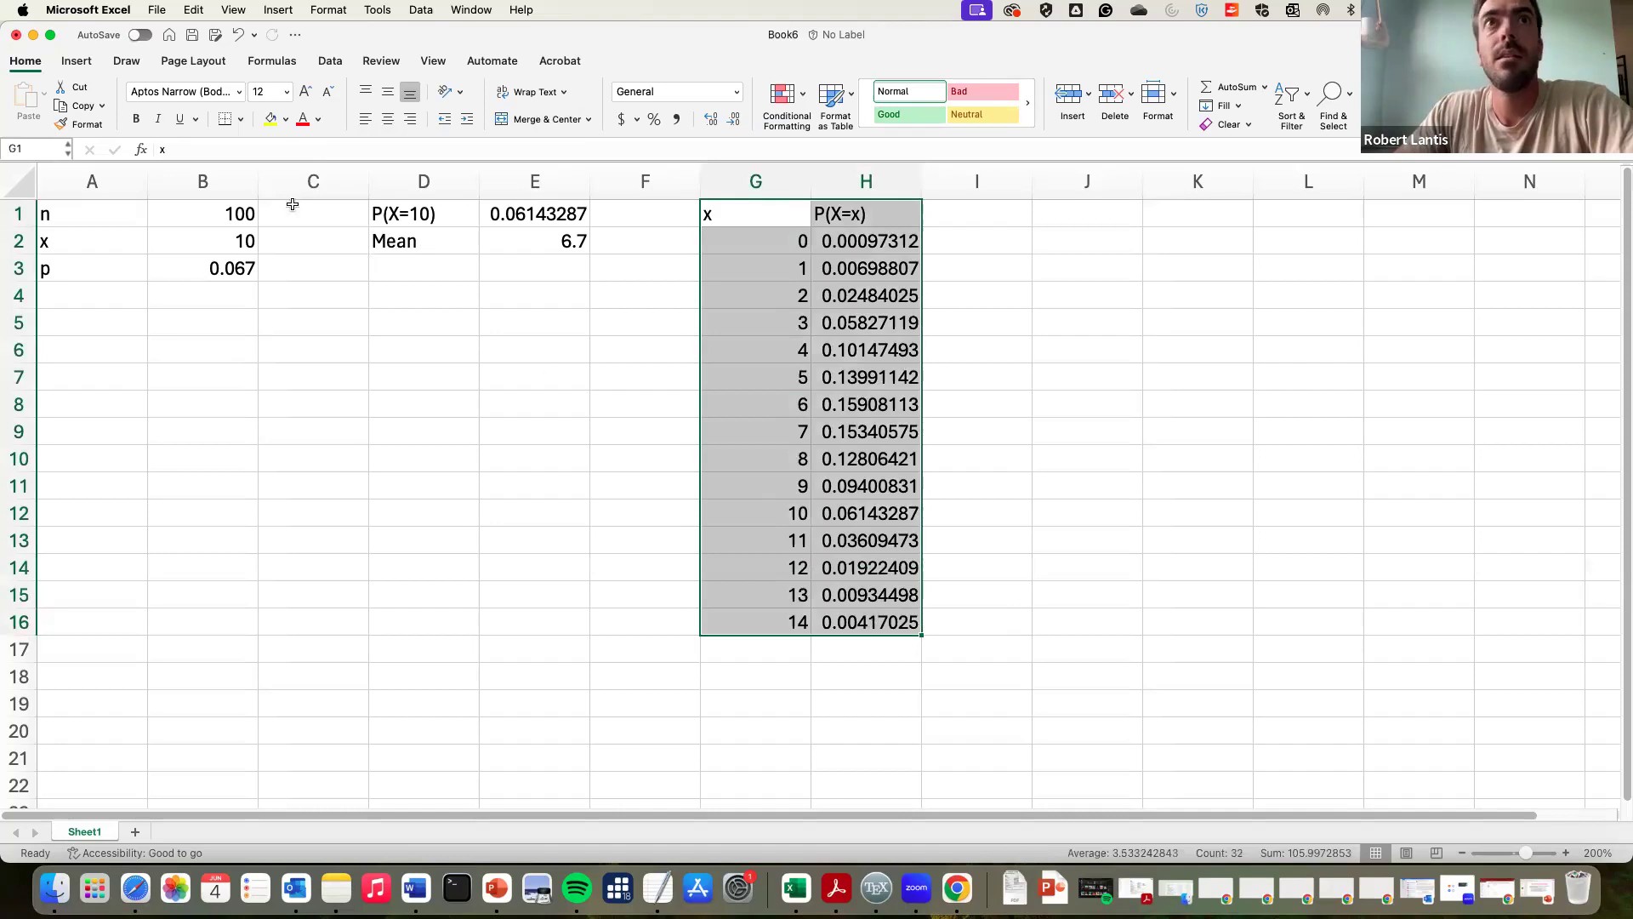
left_click(77, 60)
left_click(531, 89)
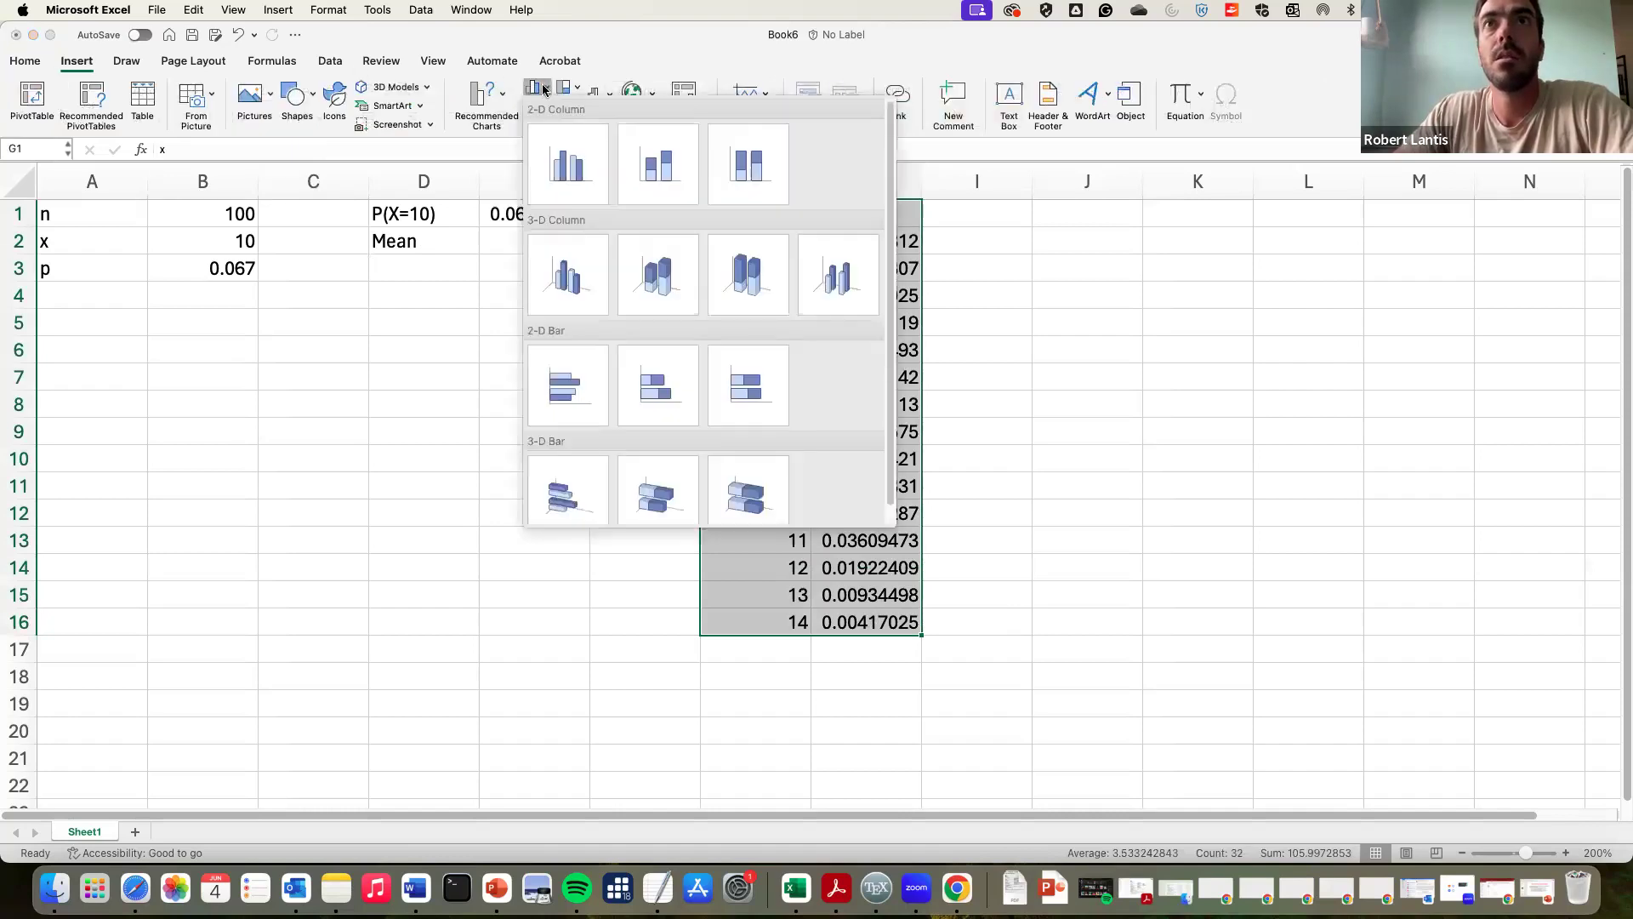
left_click(558, 146)
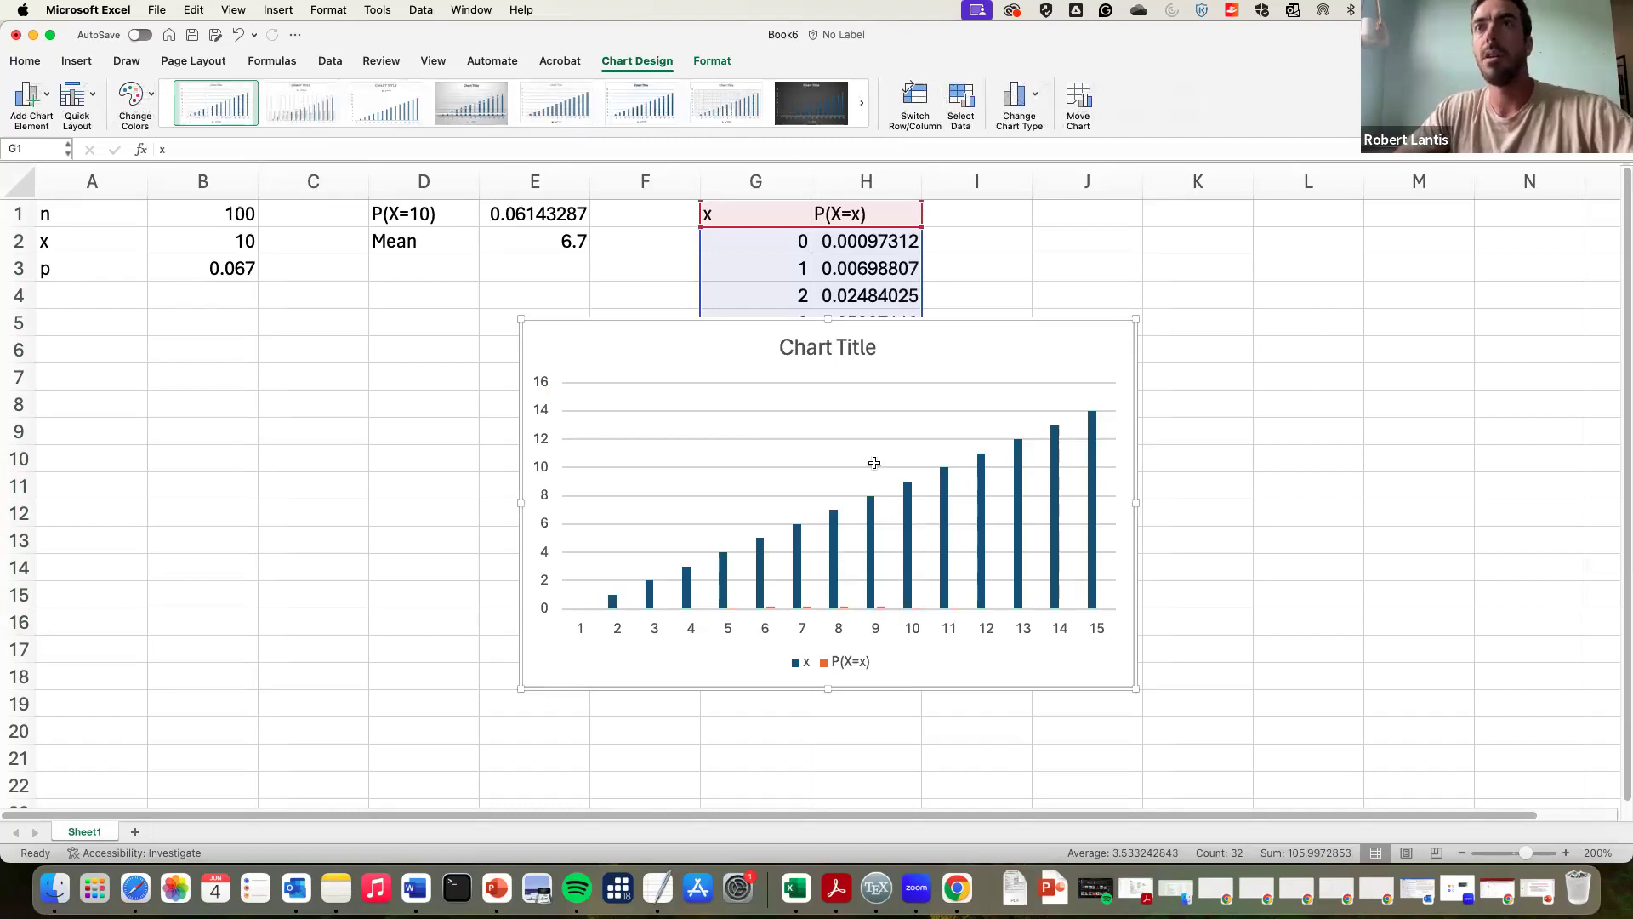
key("super+z")
Step: Insert a 2-D clustered column chart of the P(X=x) column, H1:H16
left_click_drag(845, 216, 864, 621)
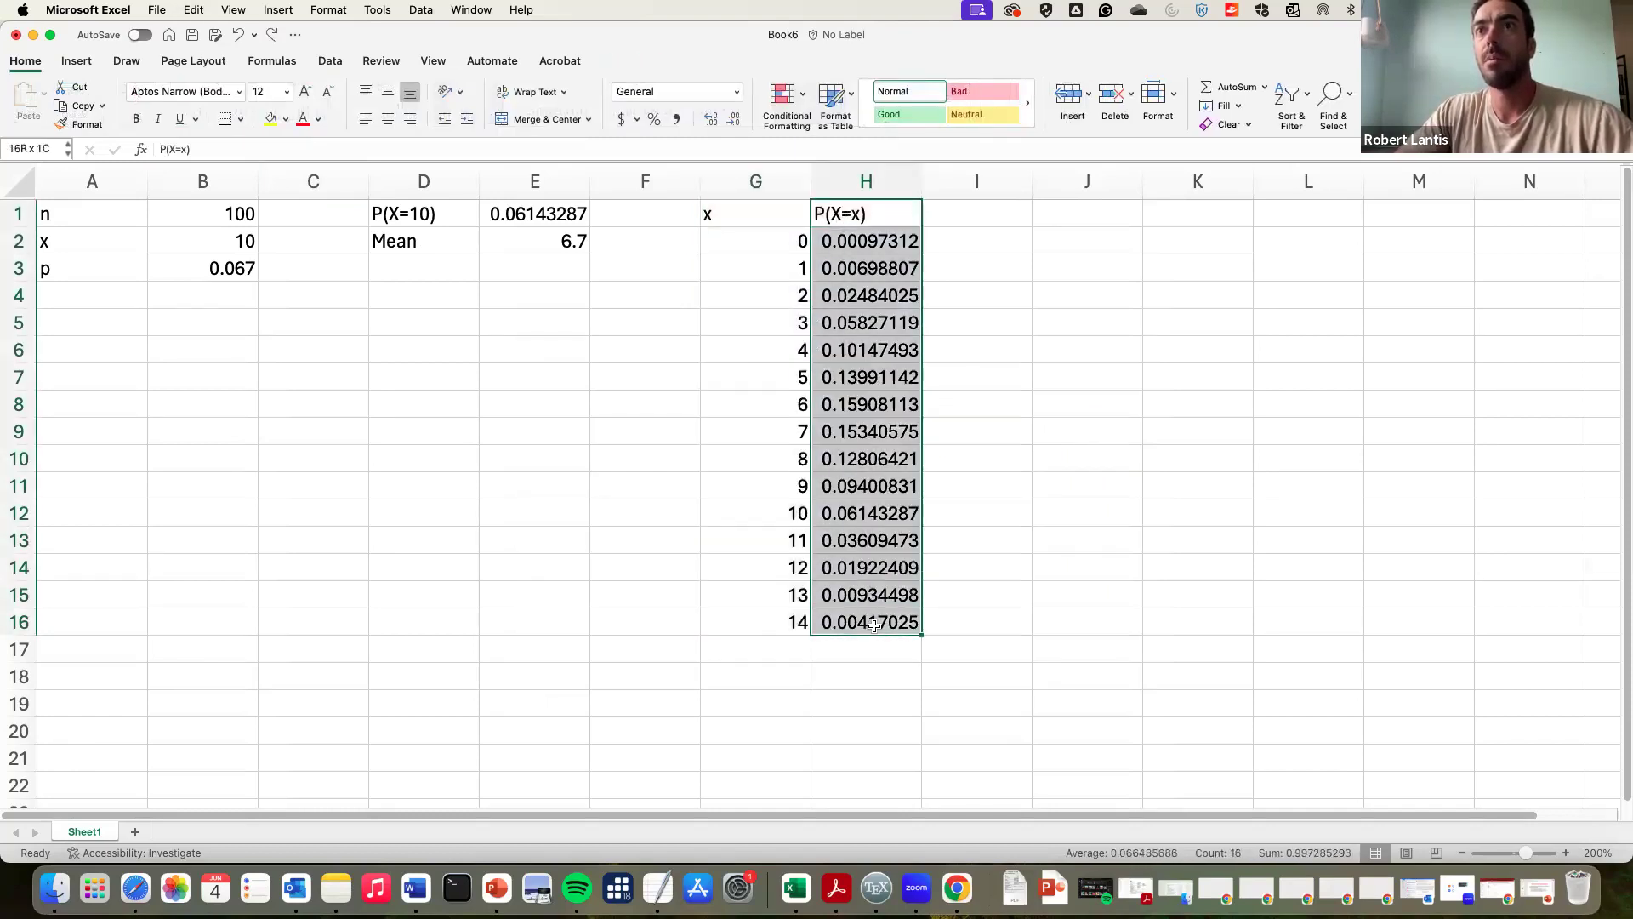
left_click(77, 61)
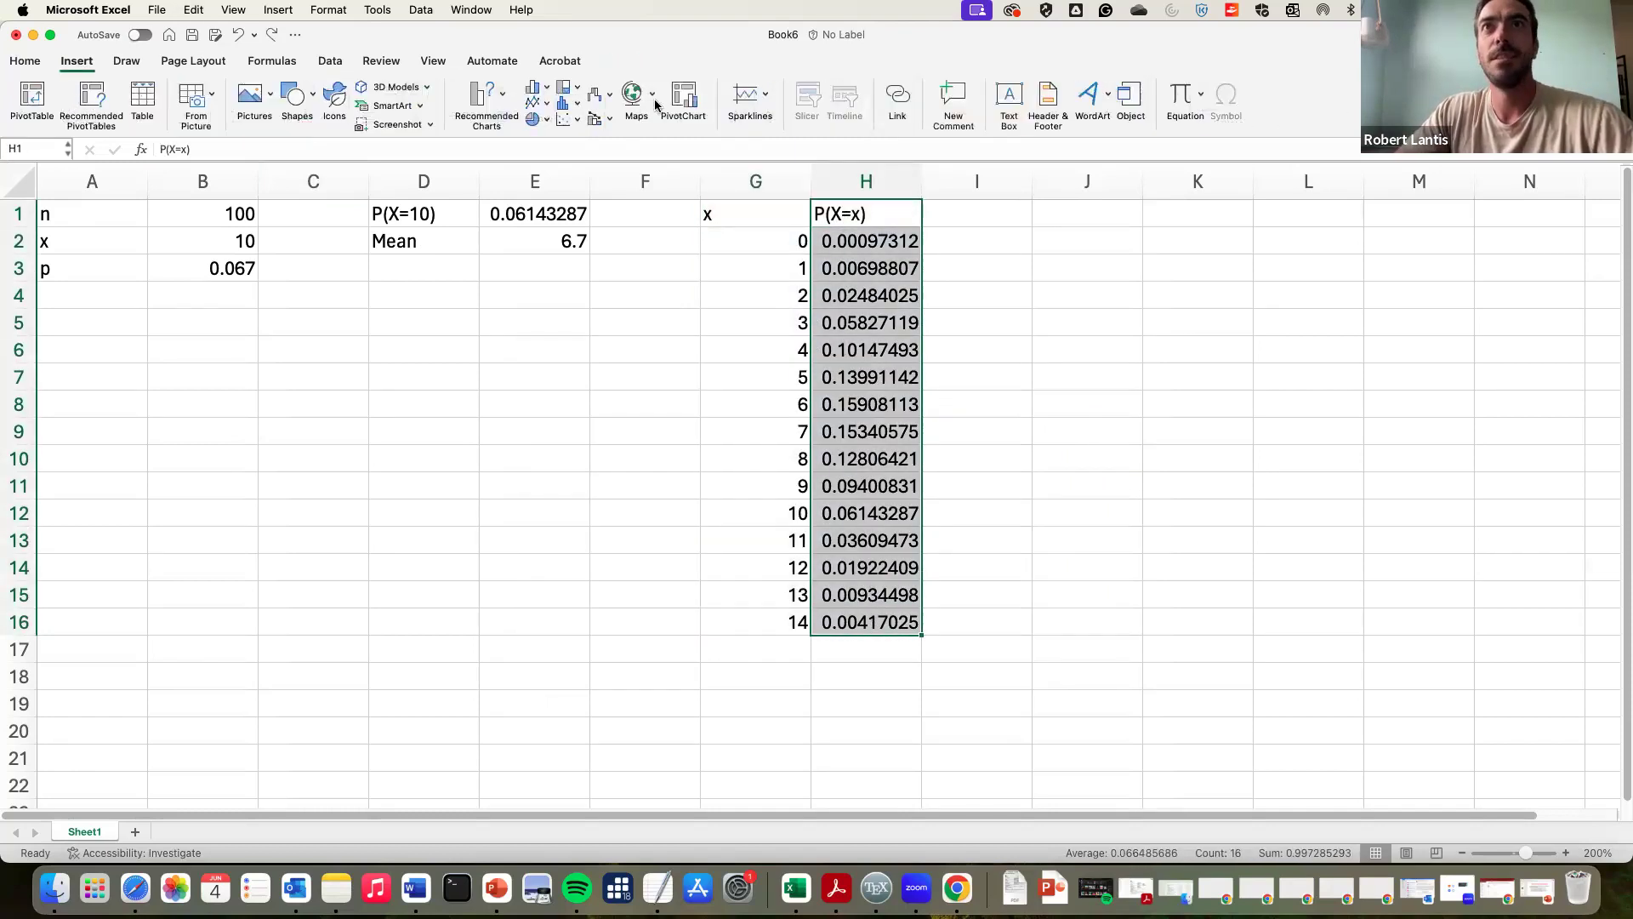
left_click(536, 88)
left_click(567, 162)
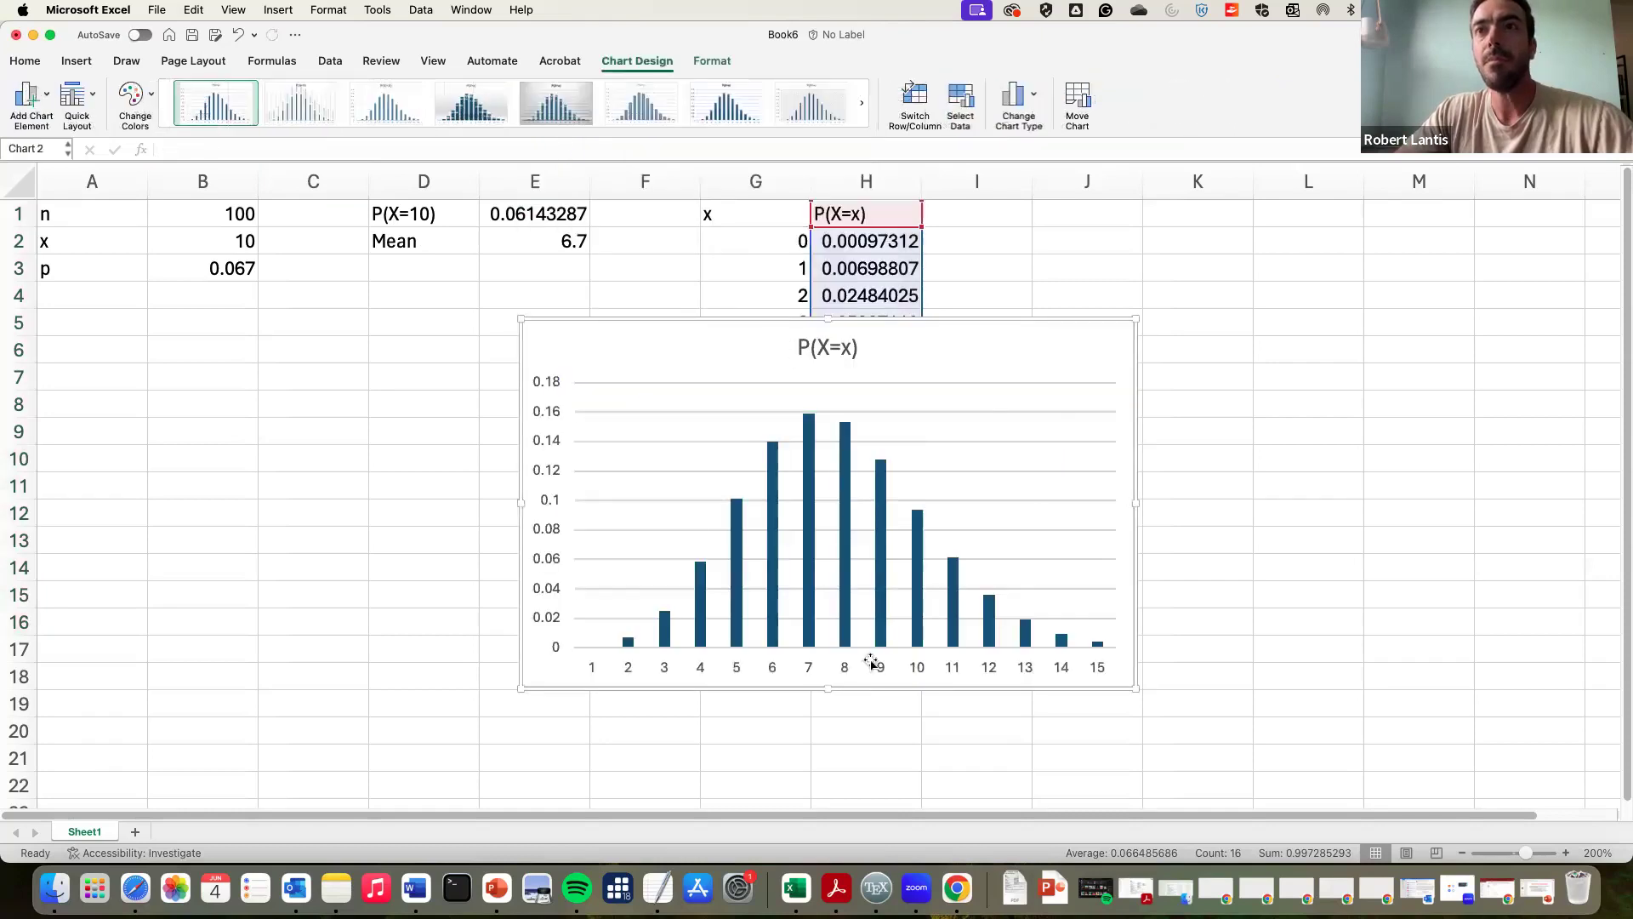
Step: Use G2:G16 as the chart's horizontal axis labels and move the chart beside the table, clear of column H
scroll(842, 666, "down", 1)
scroll(842, 666, "up", 1)
right_click(846, 670)
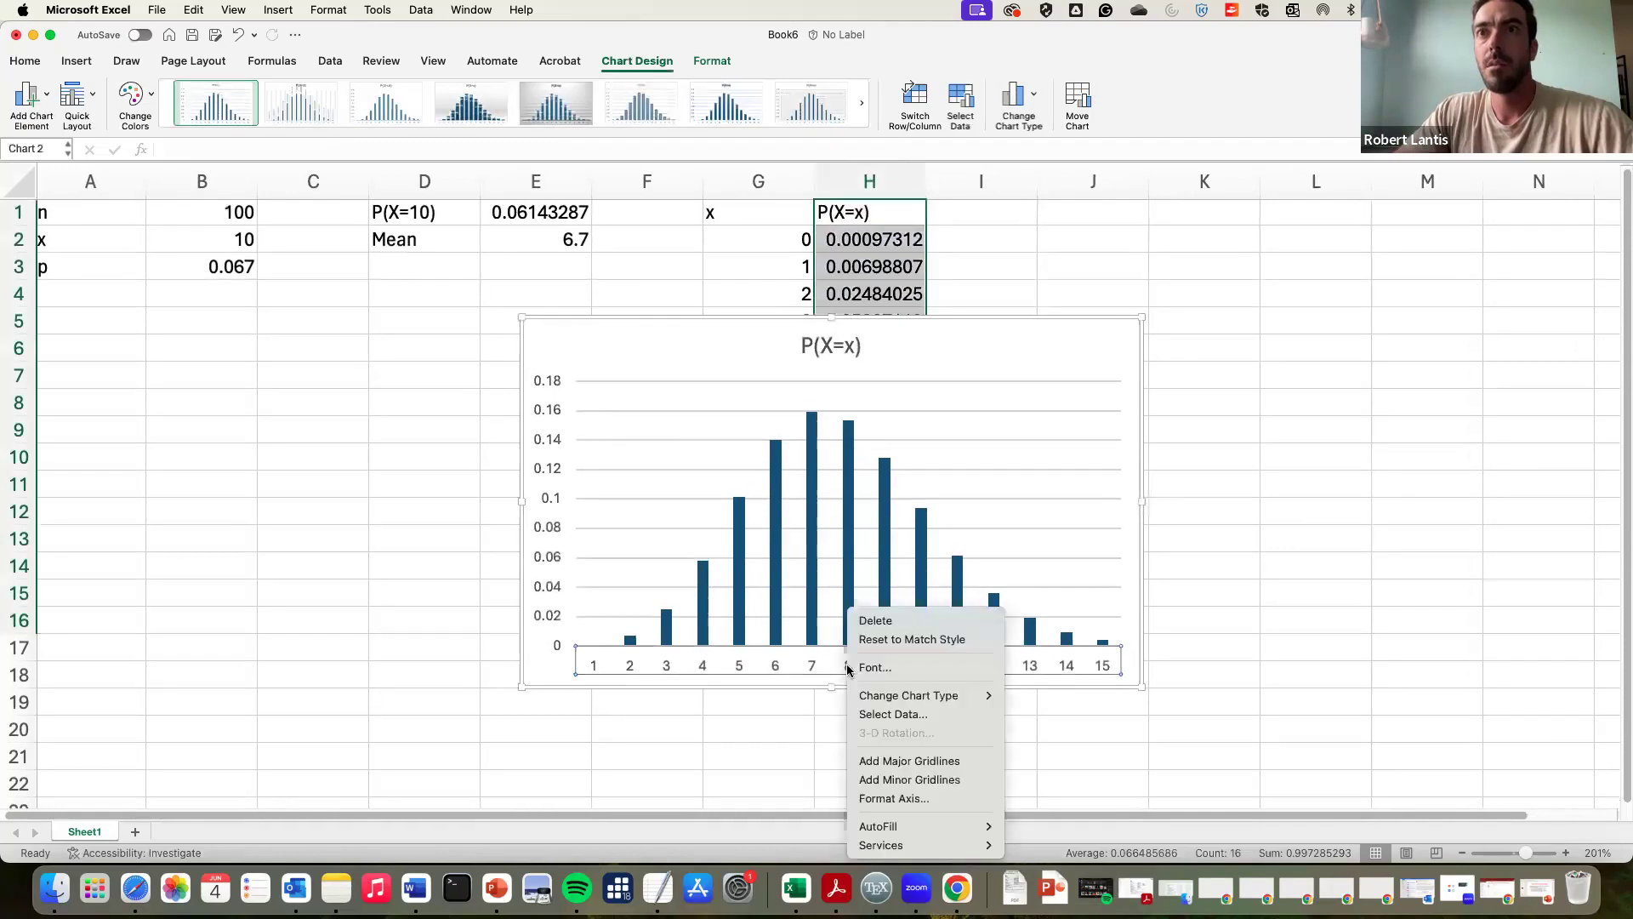
left_click(842, 671)
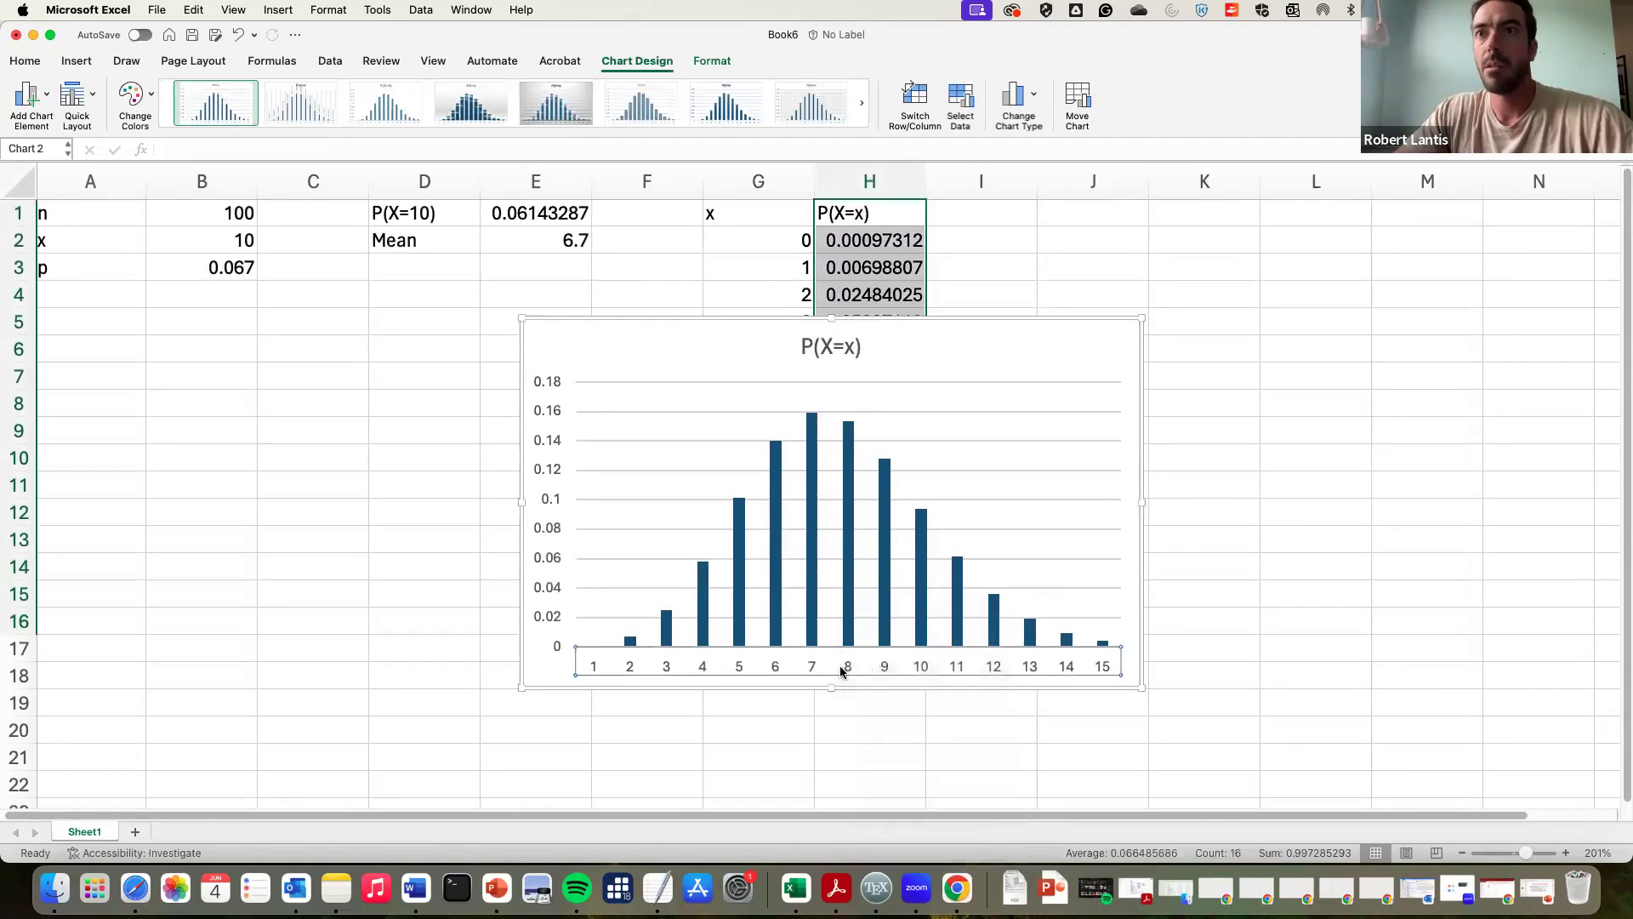
right_click(844, 671)
left_click(873, 715)
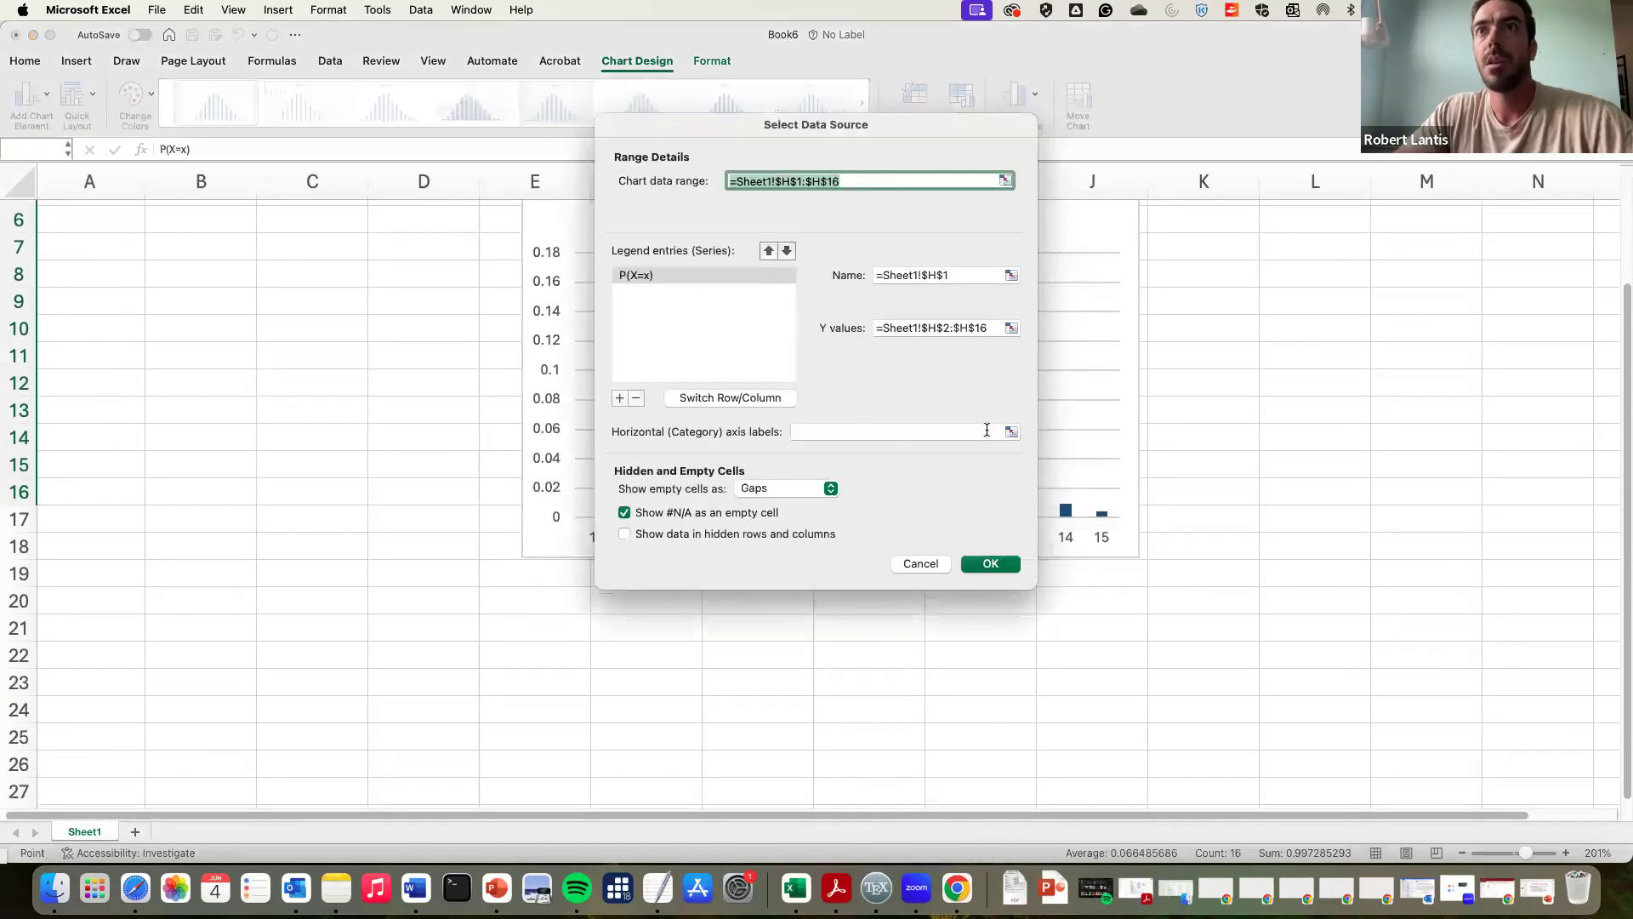
left_click(1011, 432)
scroll(583, 321, "up", 5)
scroll(740, 230, "down", 1)
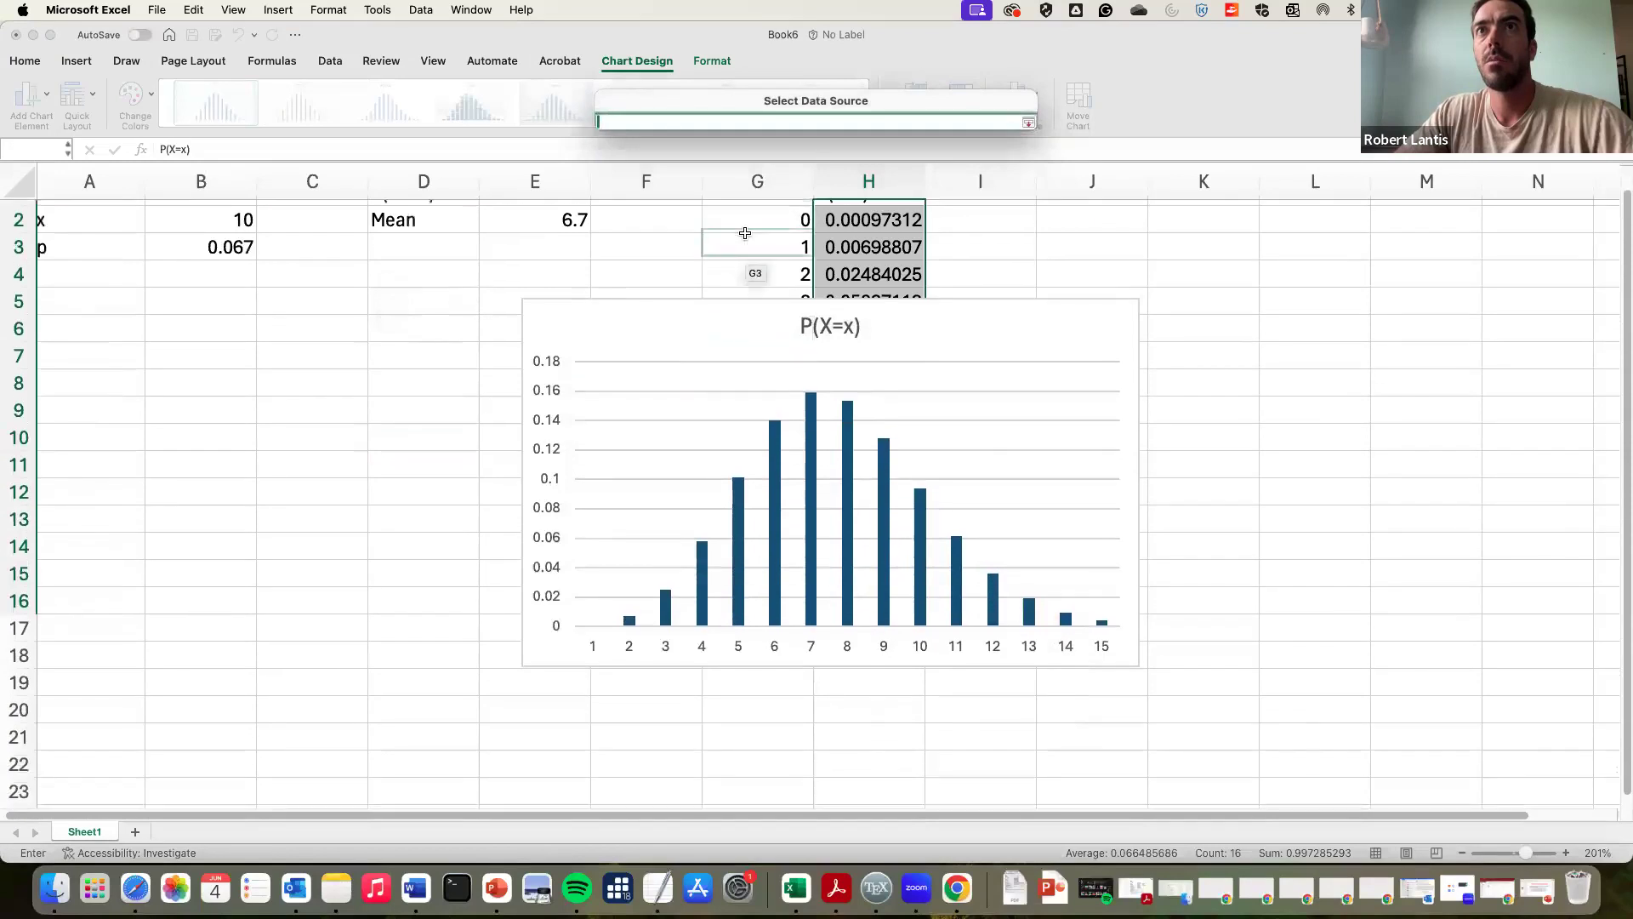
scroll(740, 252, "down", 2)
scroll(740, 247, "up", 3)
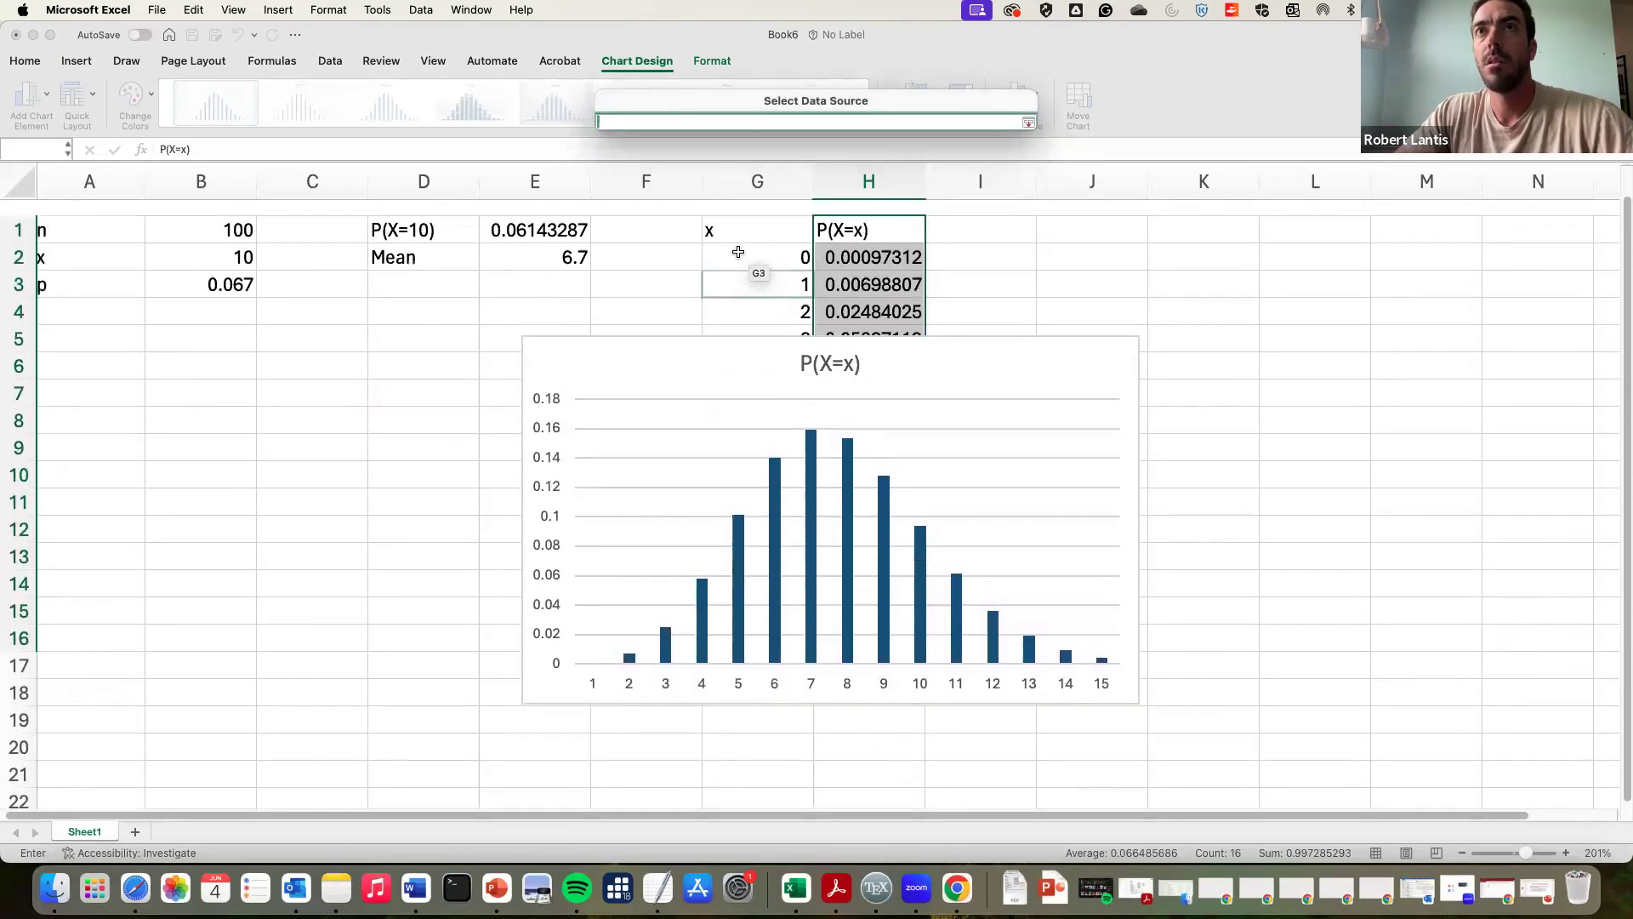
left_click(754, 239)
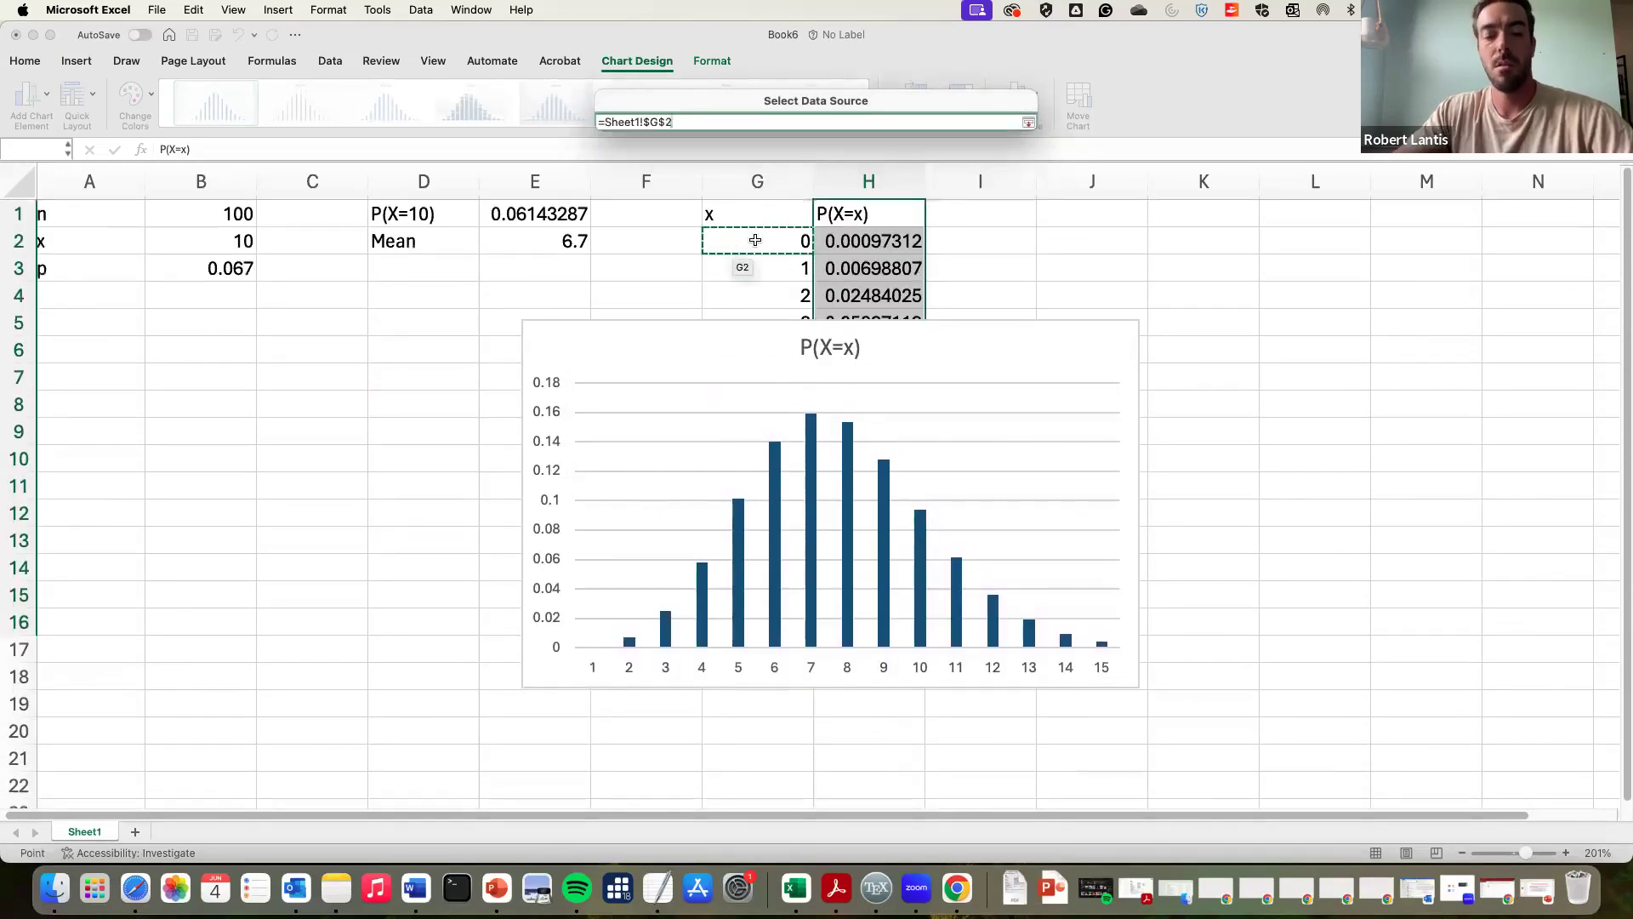
key("super+shift+Down")
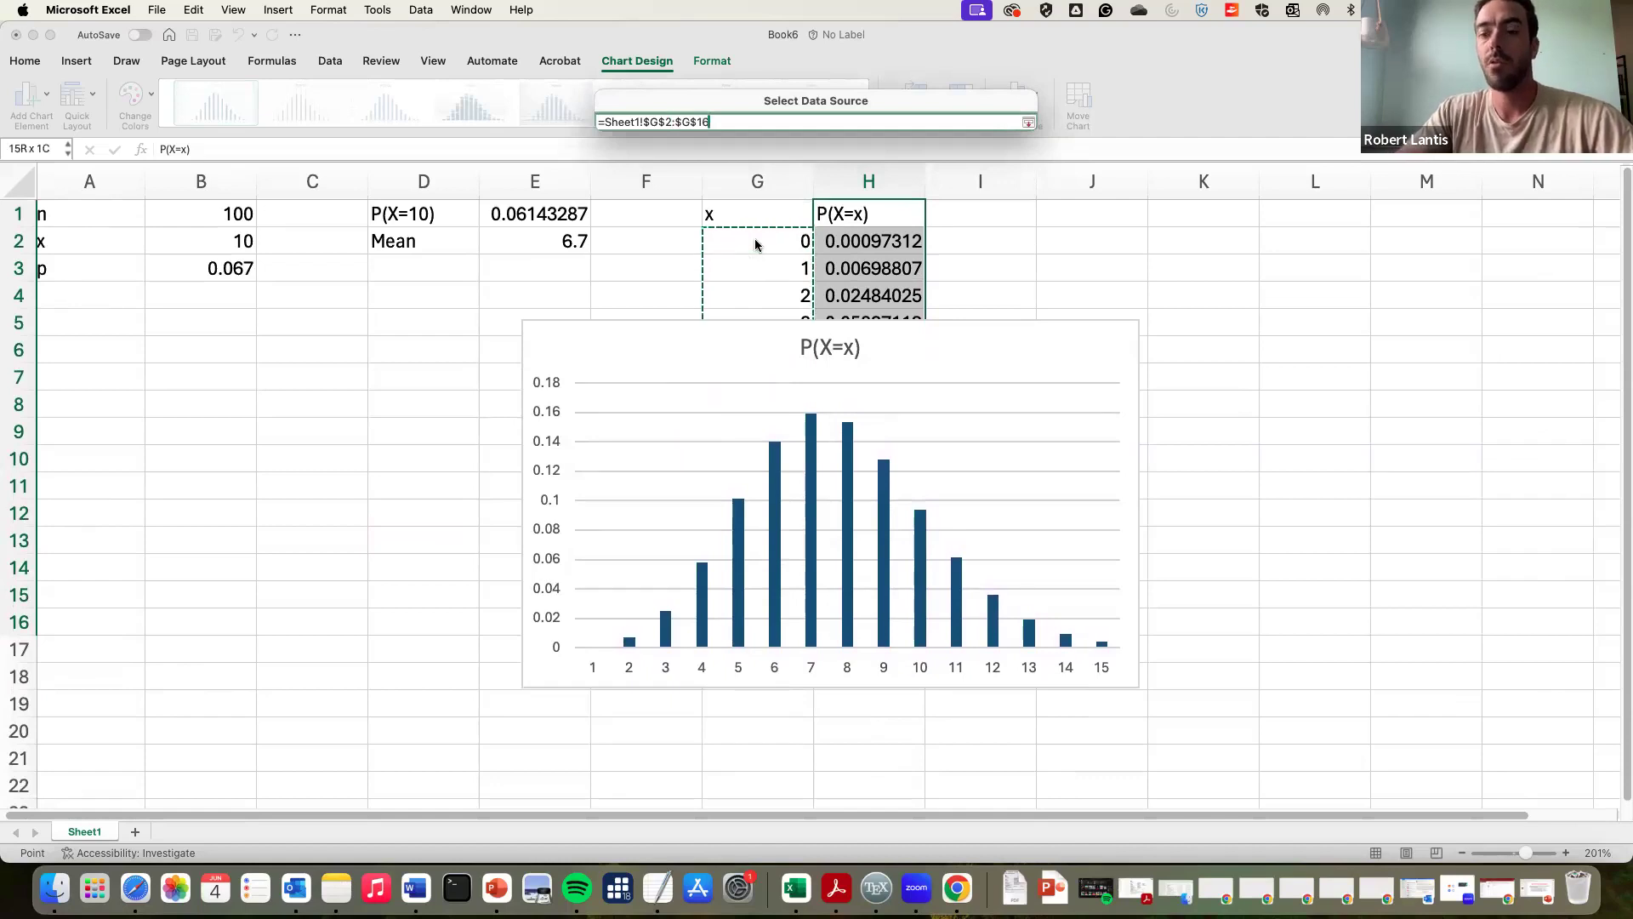
key("Return")
left_click(977, 565)
left_click_drag(642, 343, 1040, 276)
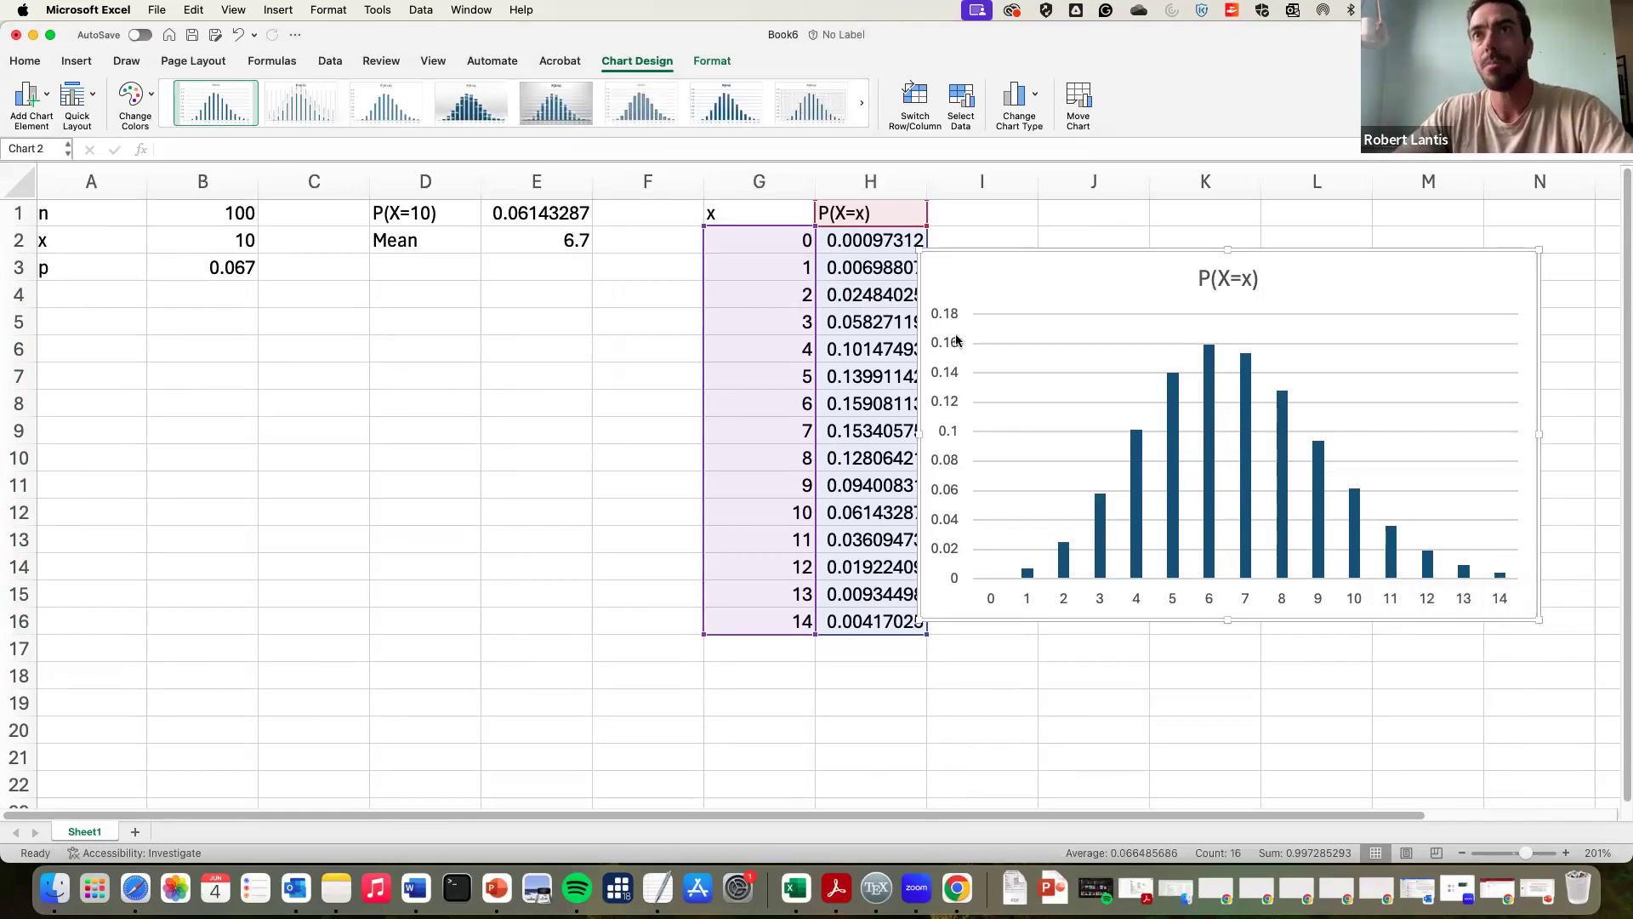
left_click_drag(970, 276, 1023, 279)
Step: Label cell D3 as P(X<=10)
left_click(422, 267)
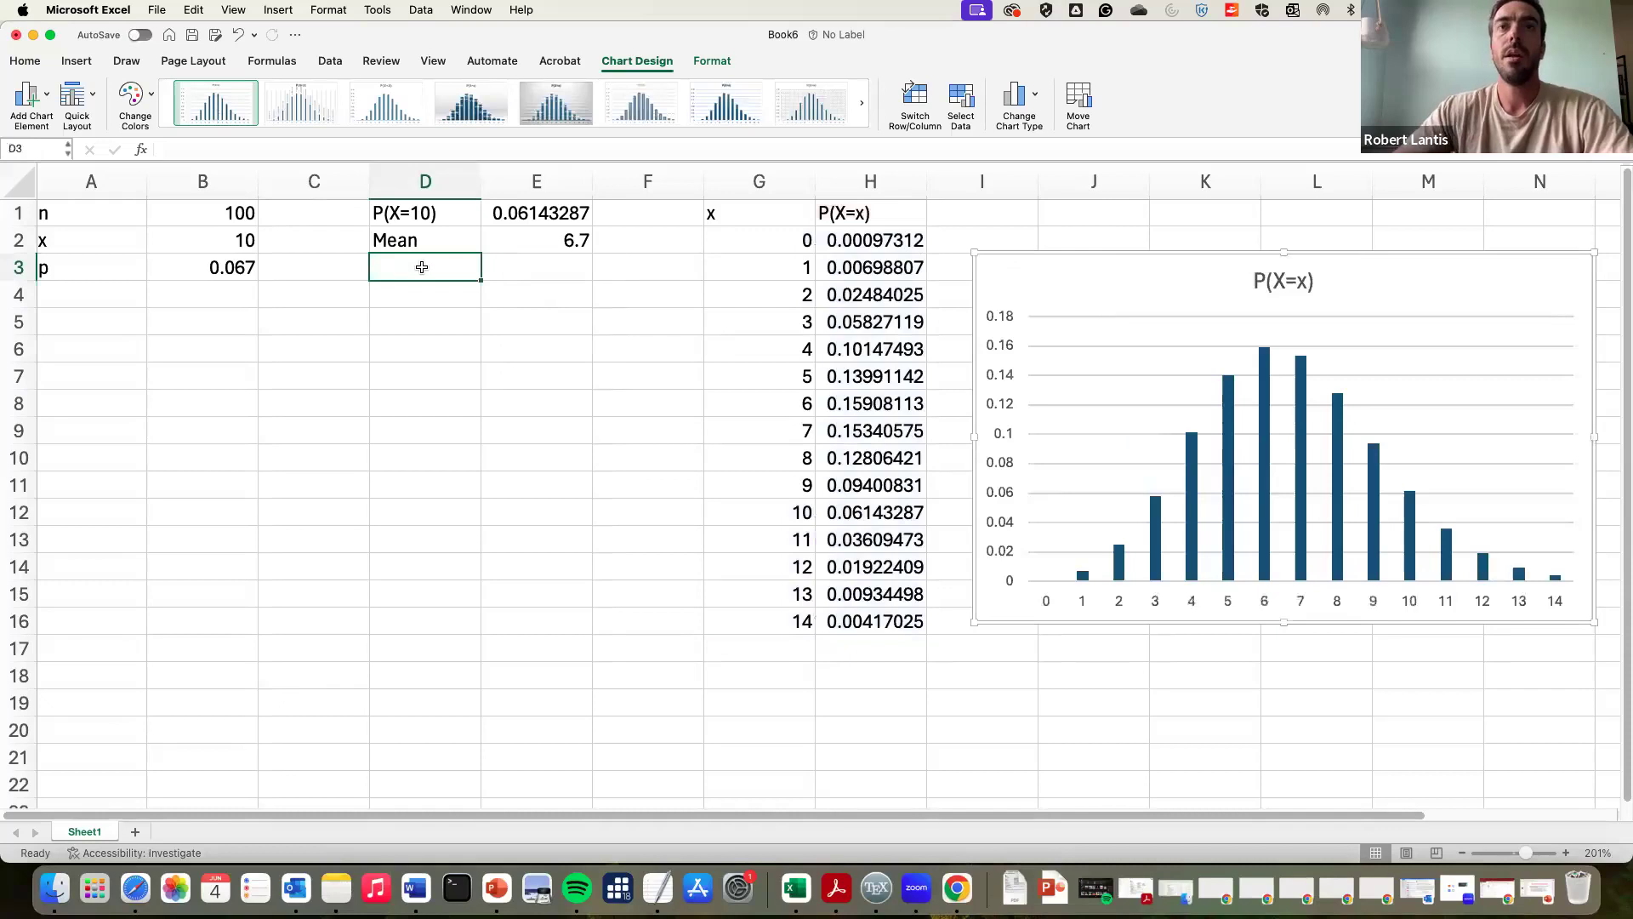
type("P(X<=10")
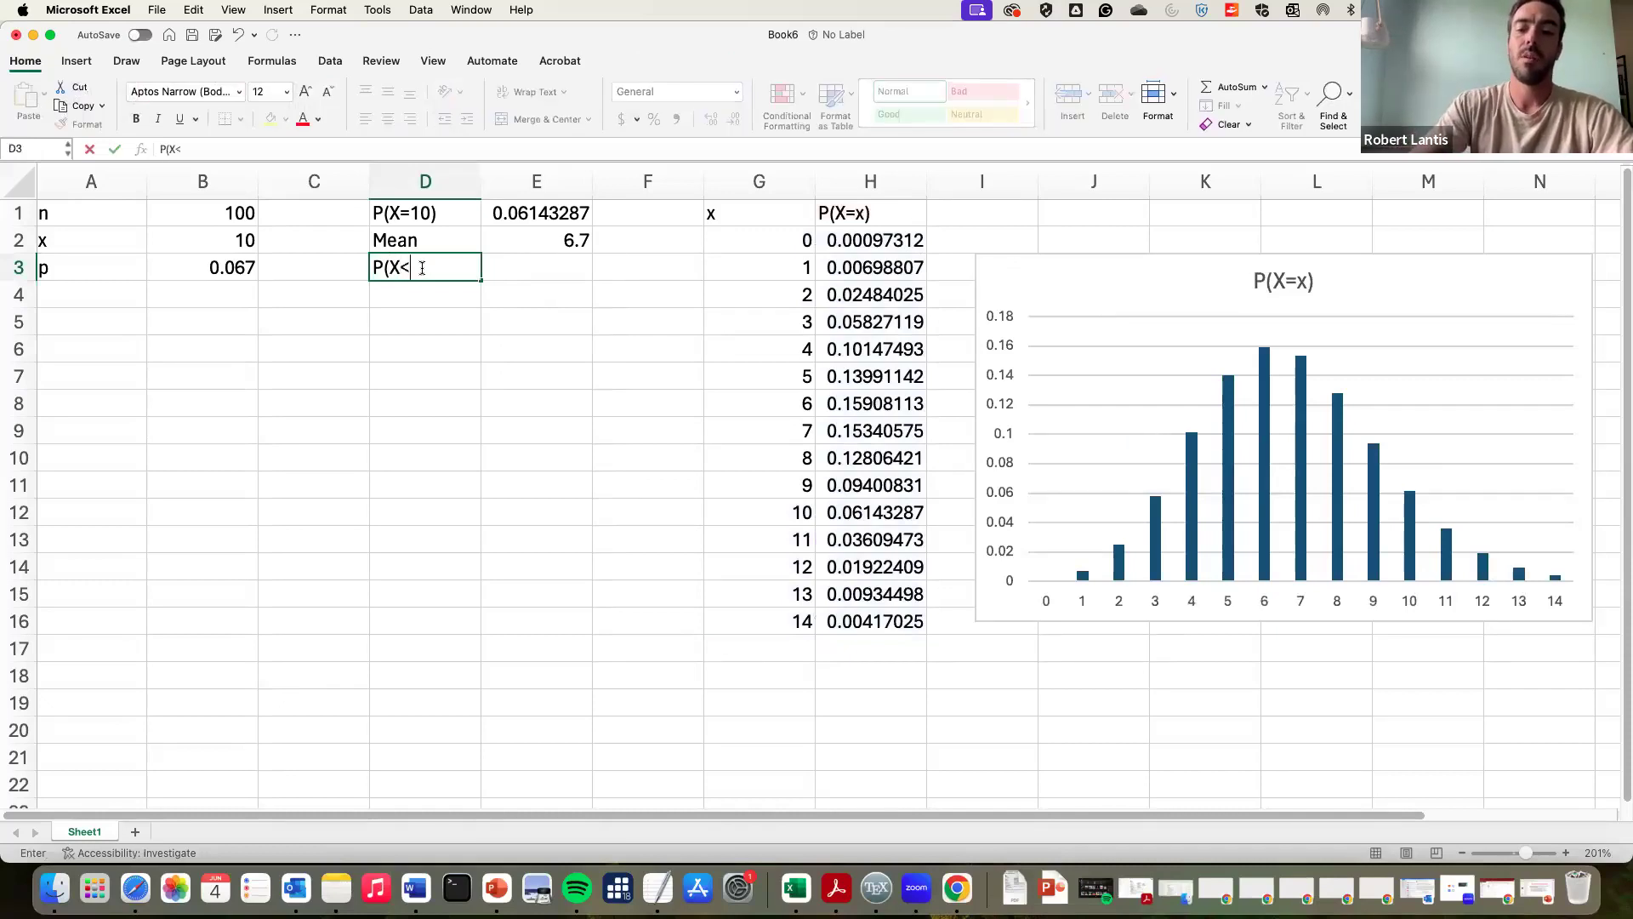
left_click(507, 271)
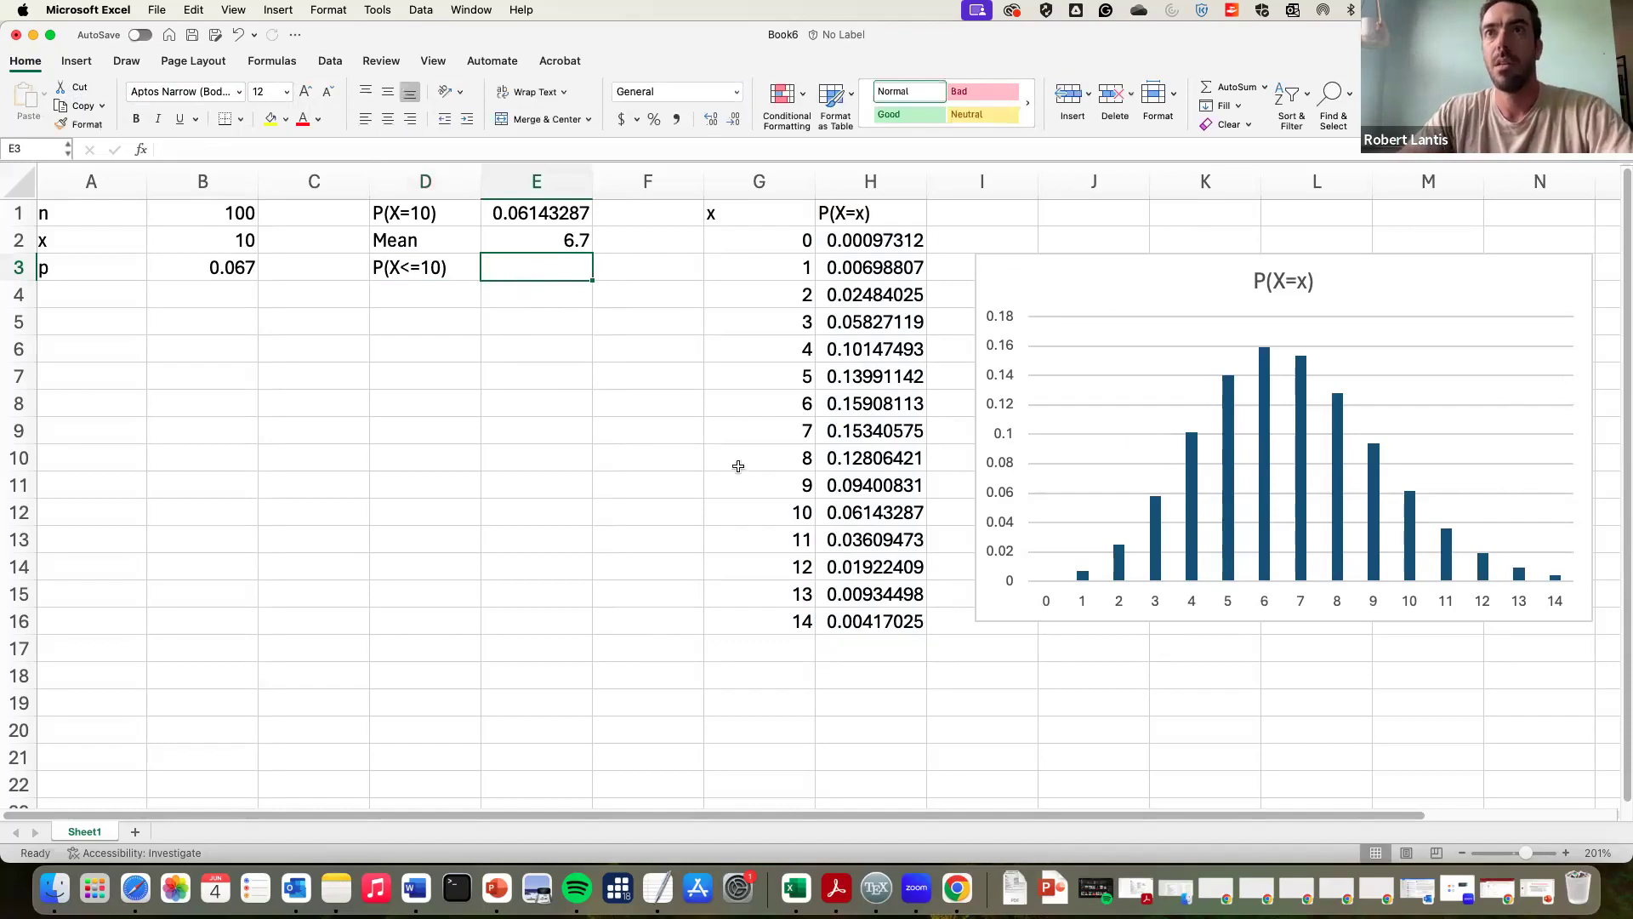
left_click(670, 504)
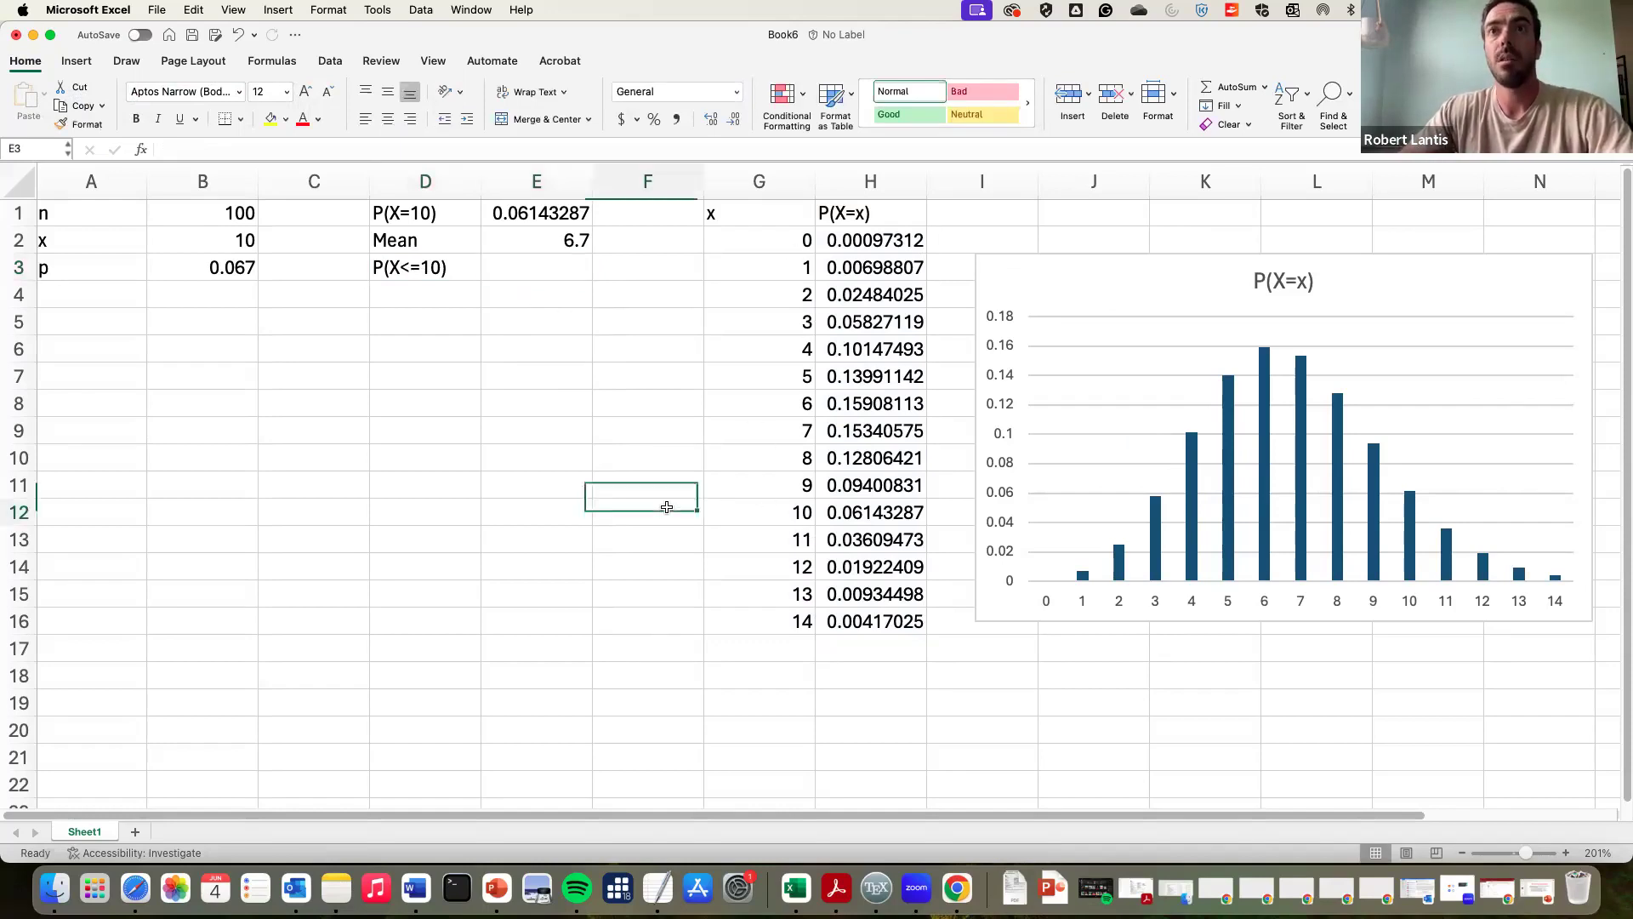
type("=sum(")
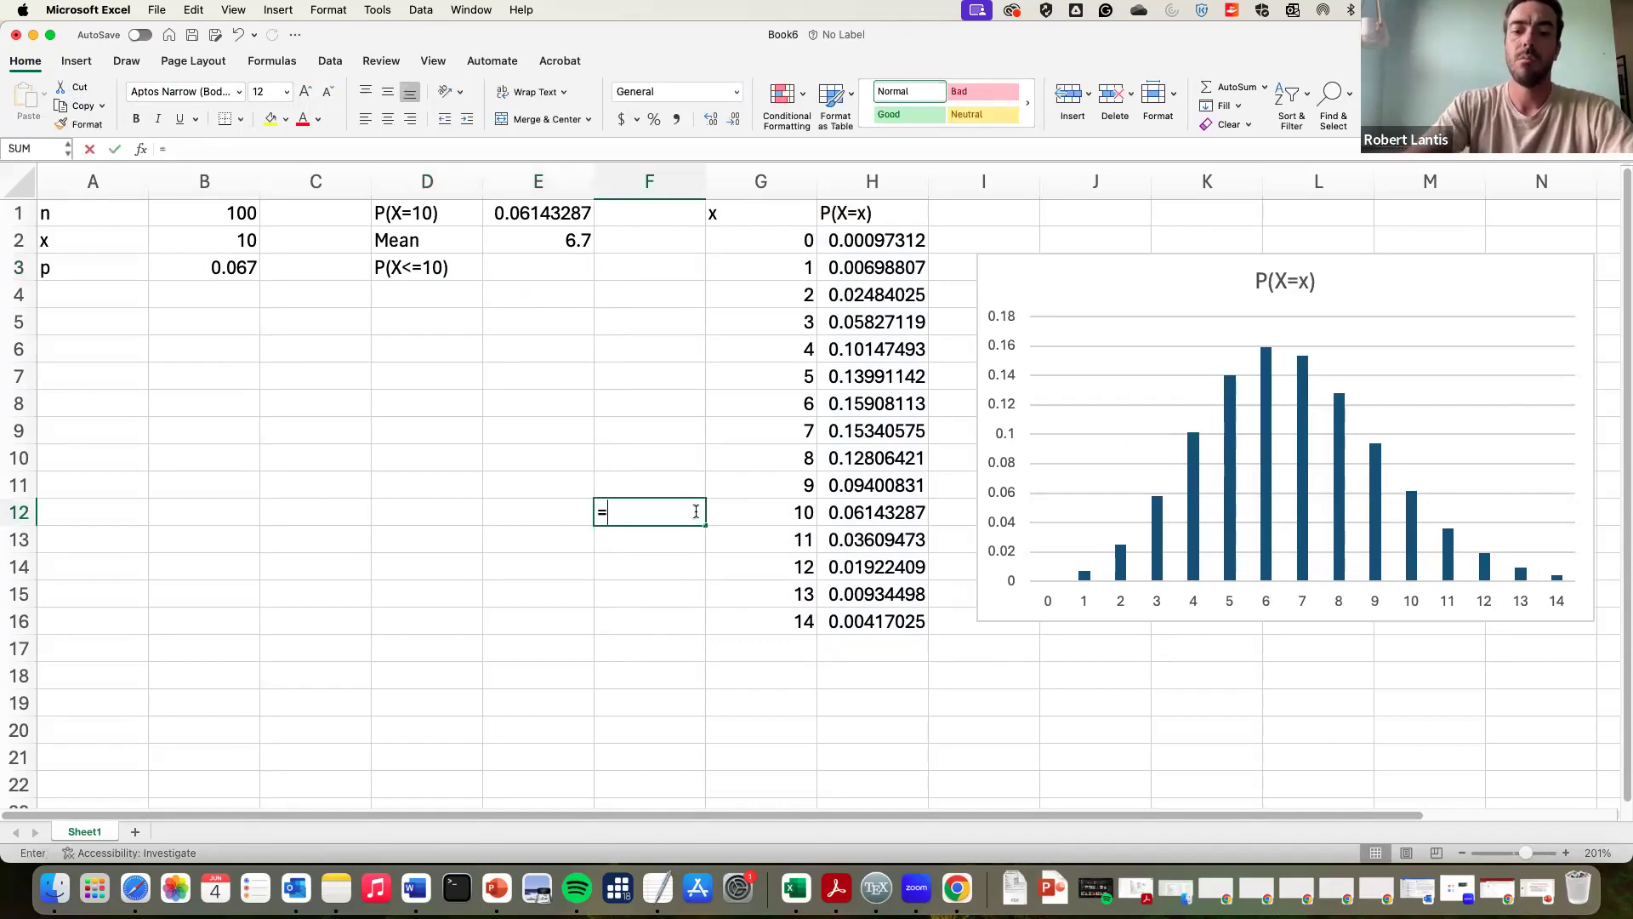
key("Right")
key("Up")
key("Up")
key("Up")
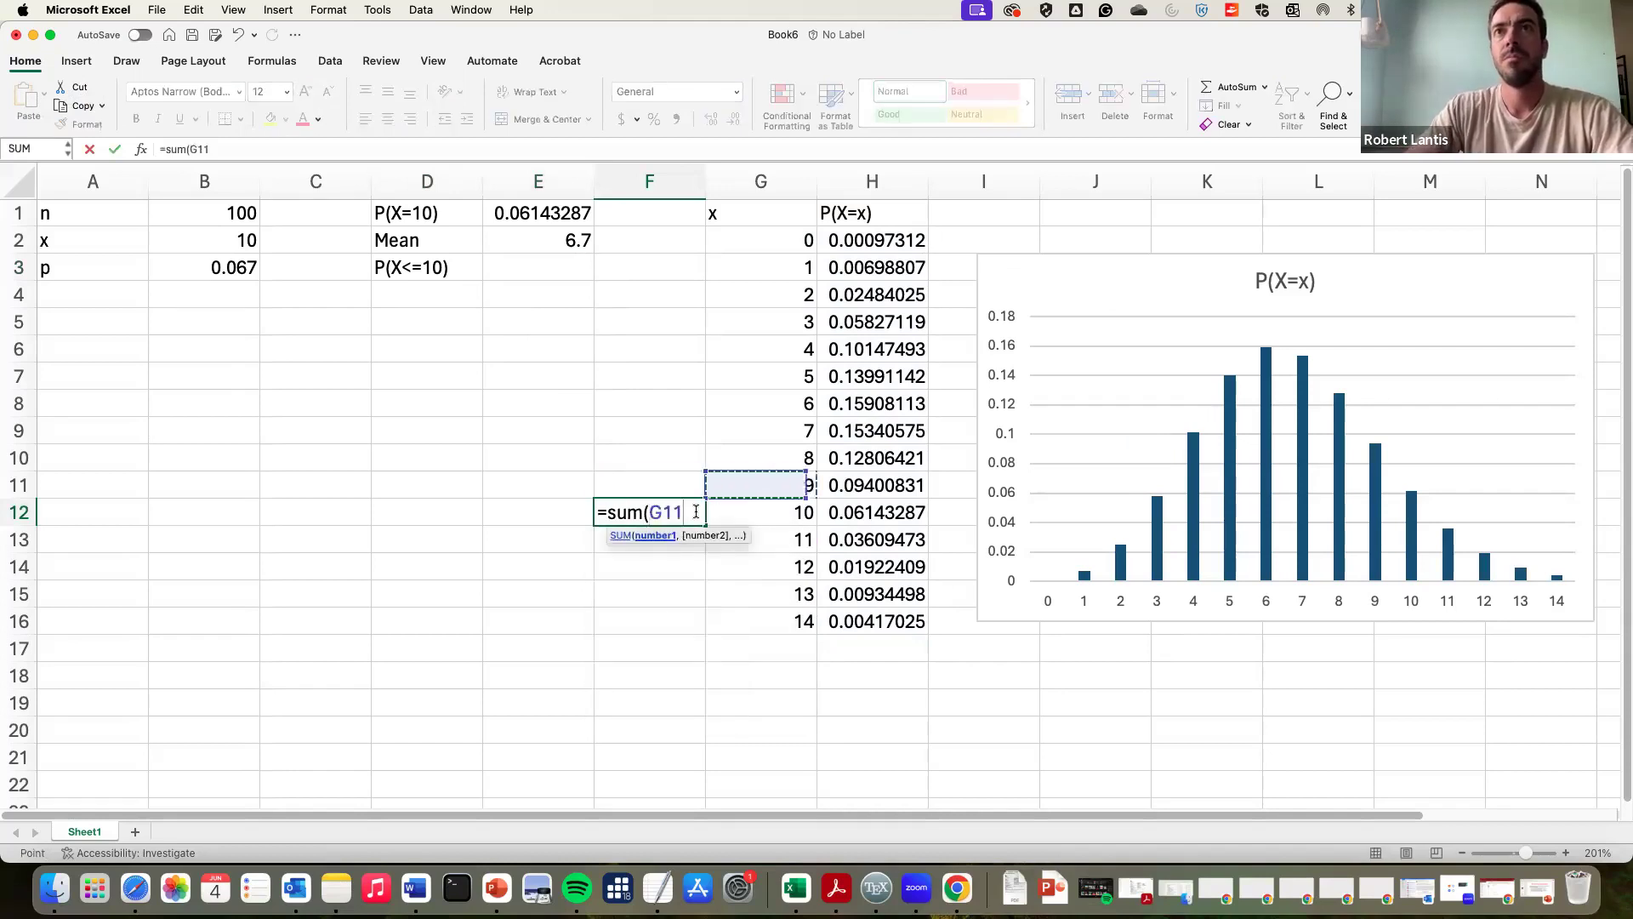
key("Right")
key("Up")
key("Up")
key("Up")
key("BackSpace")
key("BackSpace")
key("BackSpace")
key("BackSpace")
key("BackSpace")
key("BackSpace")
key("BackSpace")
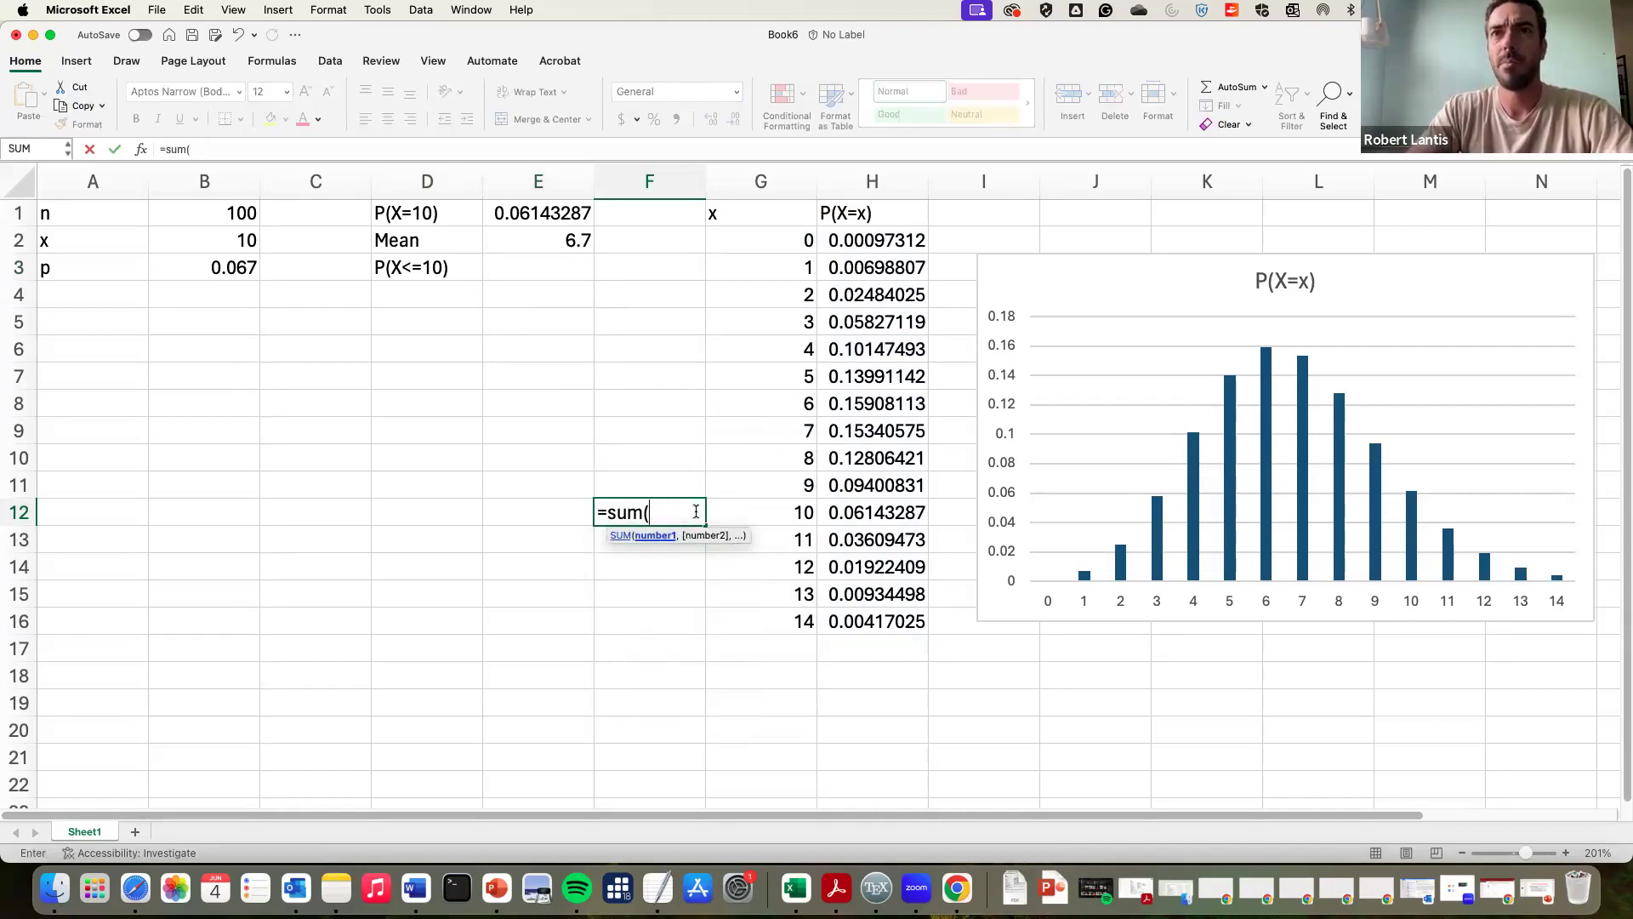
key("Return")
Step: Sum the probabilities for x = 0 to 10 in F3 with the formula =SUM(H2:H12)
key("Up")
key("Up")
key("Up")
key("Up")
key("Up")
key("Up")
key("Up")
key("Up")
key("Up")
key("Up")
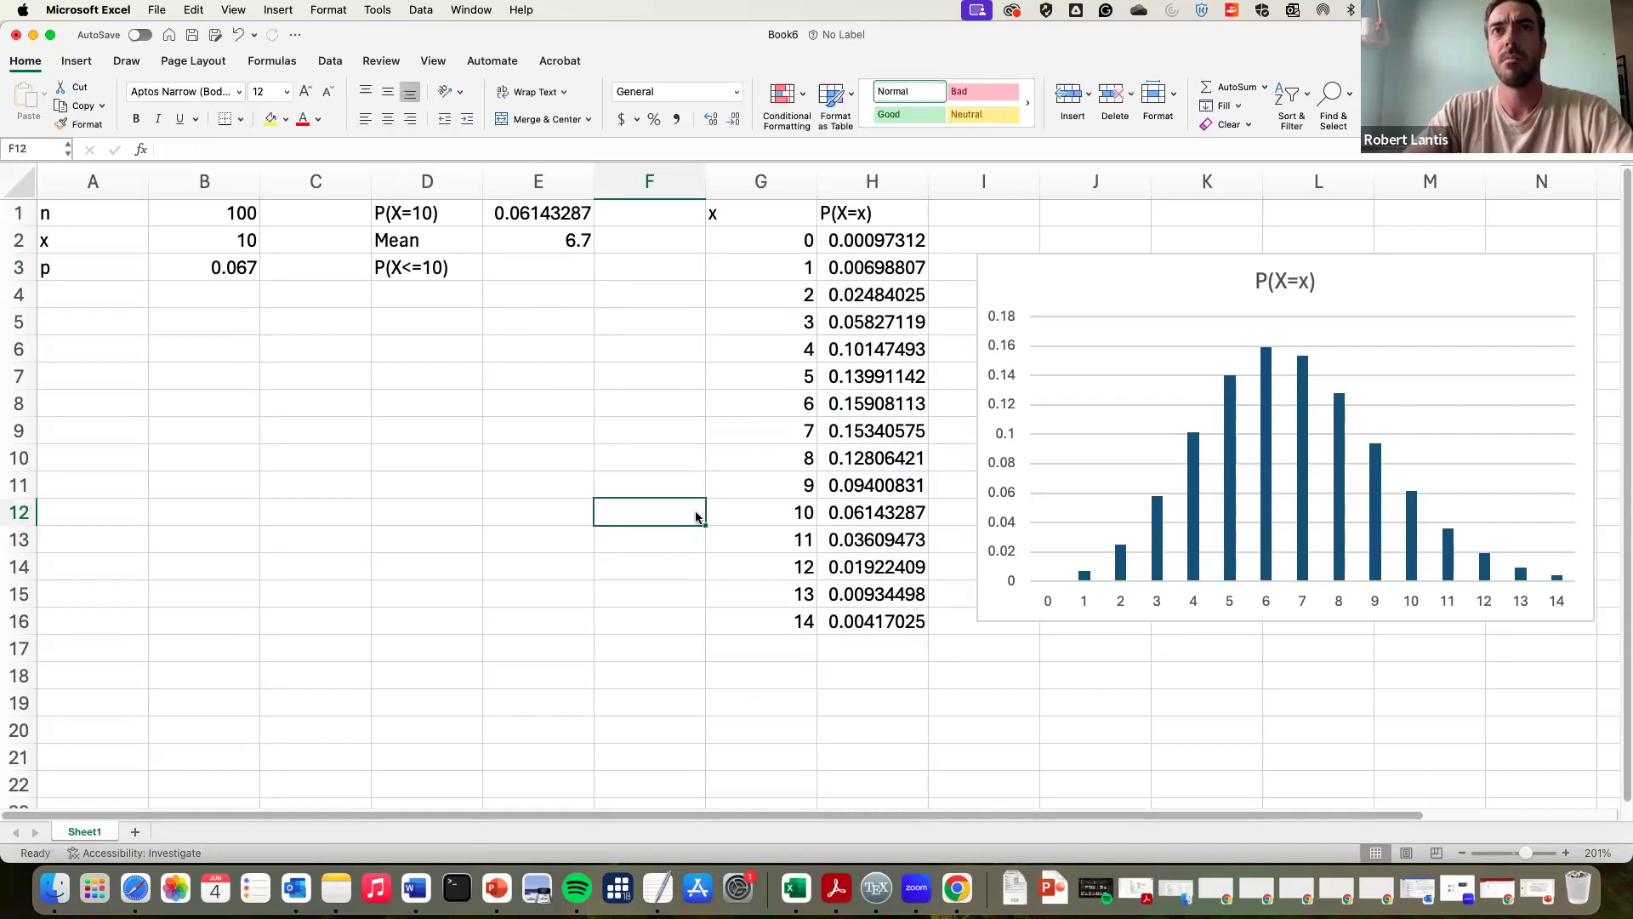
type("=sum(")
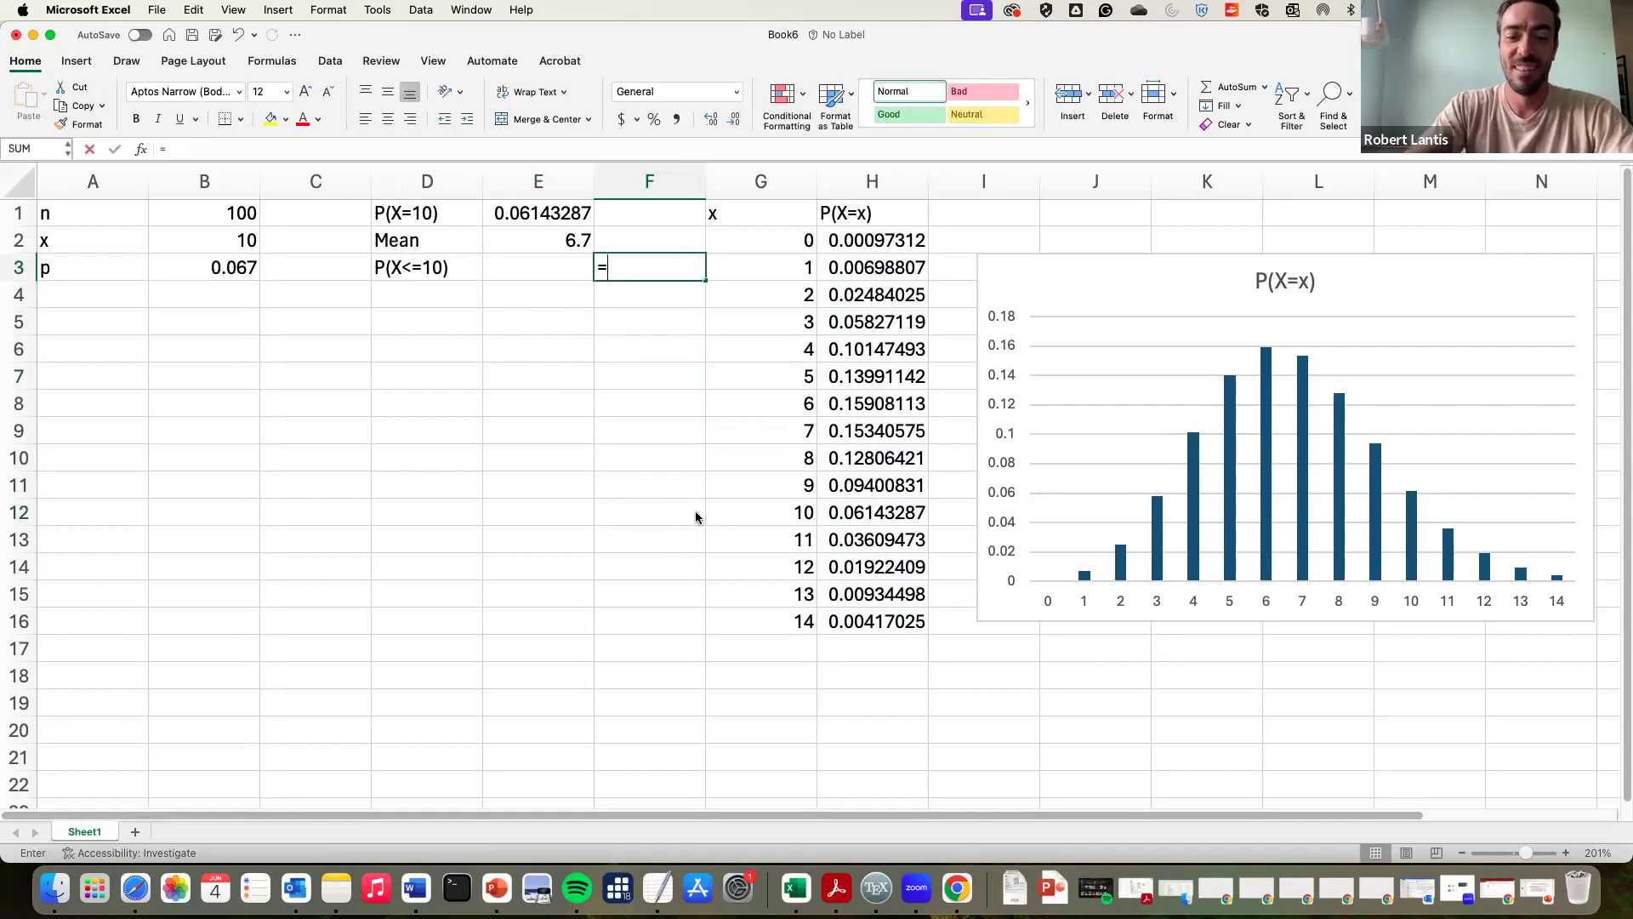
key("Right")
key("Right")
key("Up")
key("shift+Down")
key("shift+Down")
key("shift+Down")
key("shift+Down")
key("shift+Down")
key("shift+Down")
key("shift+Down")
key("shift+Down")
key("shift+Down")
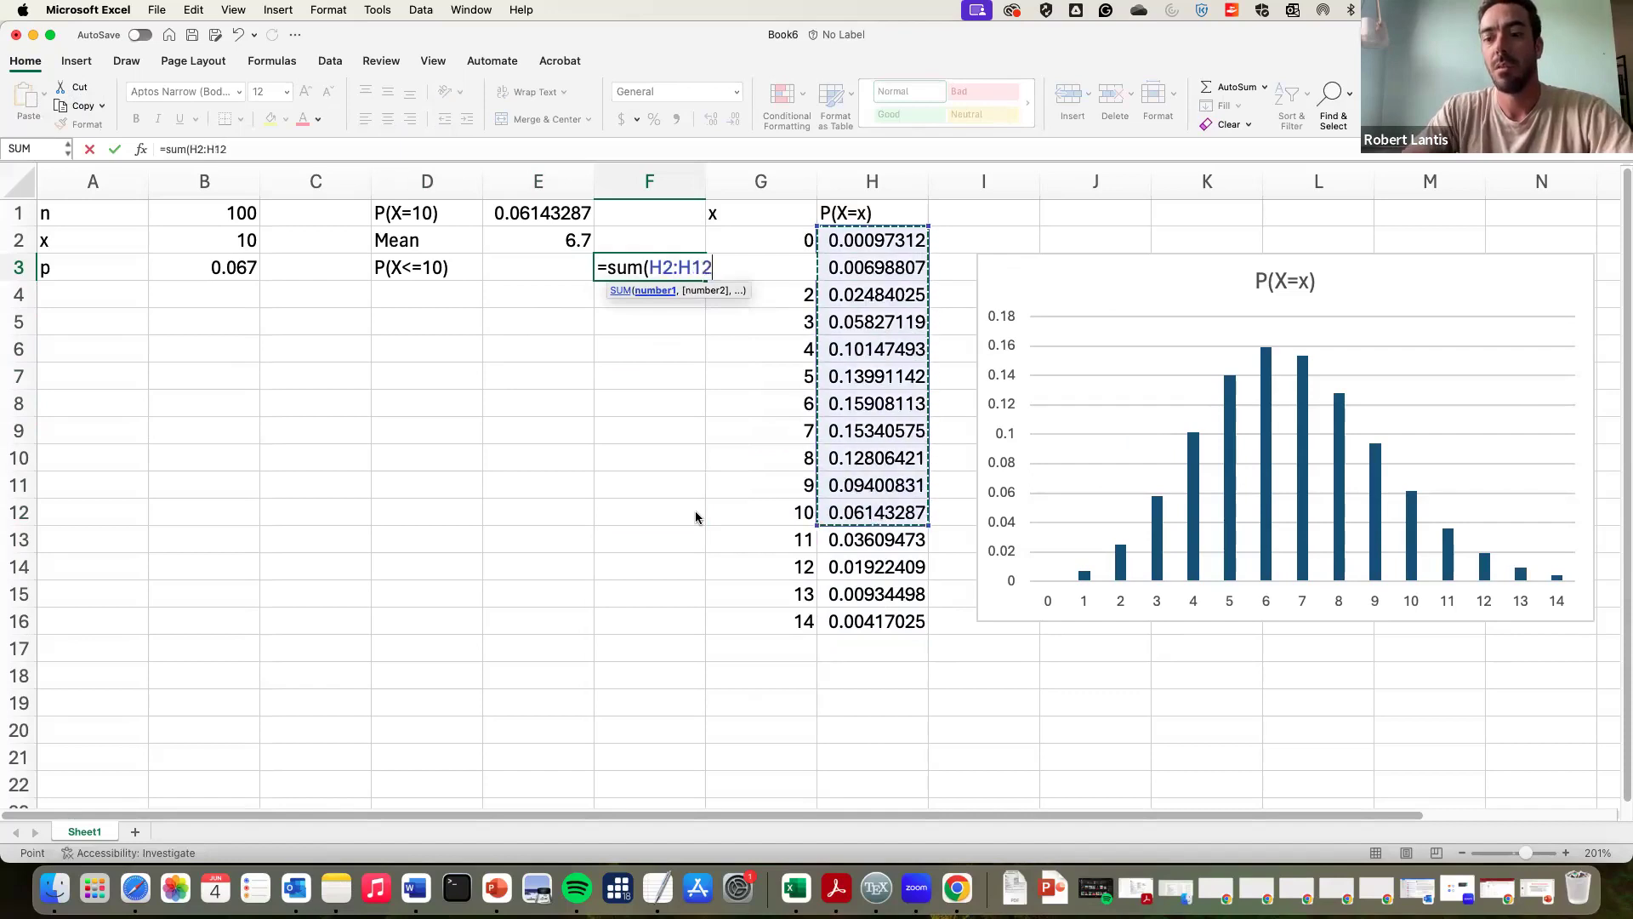
key("Return")
Step: Calculate the cumulative probability P(X<=10) in E3 with the formula =BINOM.DIST(B2,B1,B3,1)
key("Up")
key("Left")
type("=binom.dist")
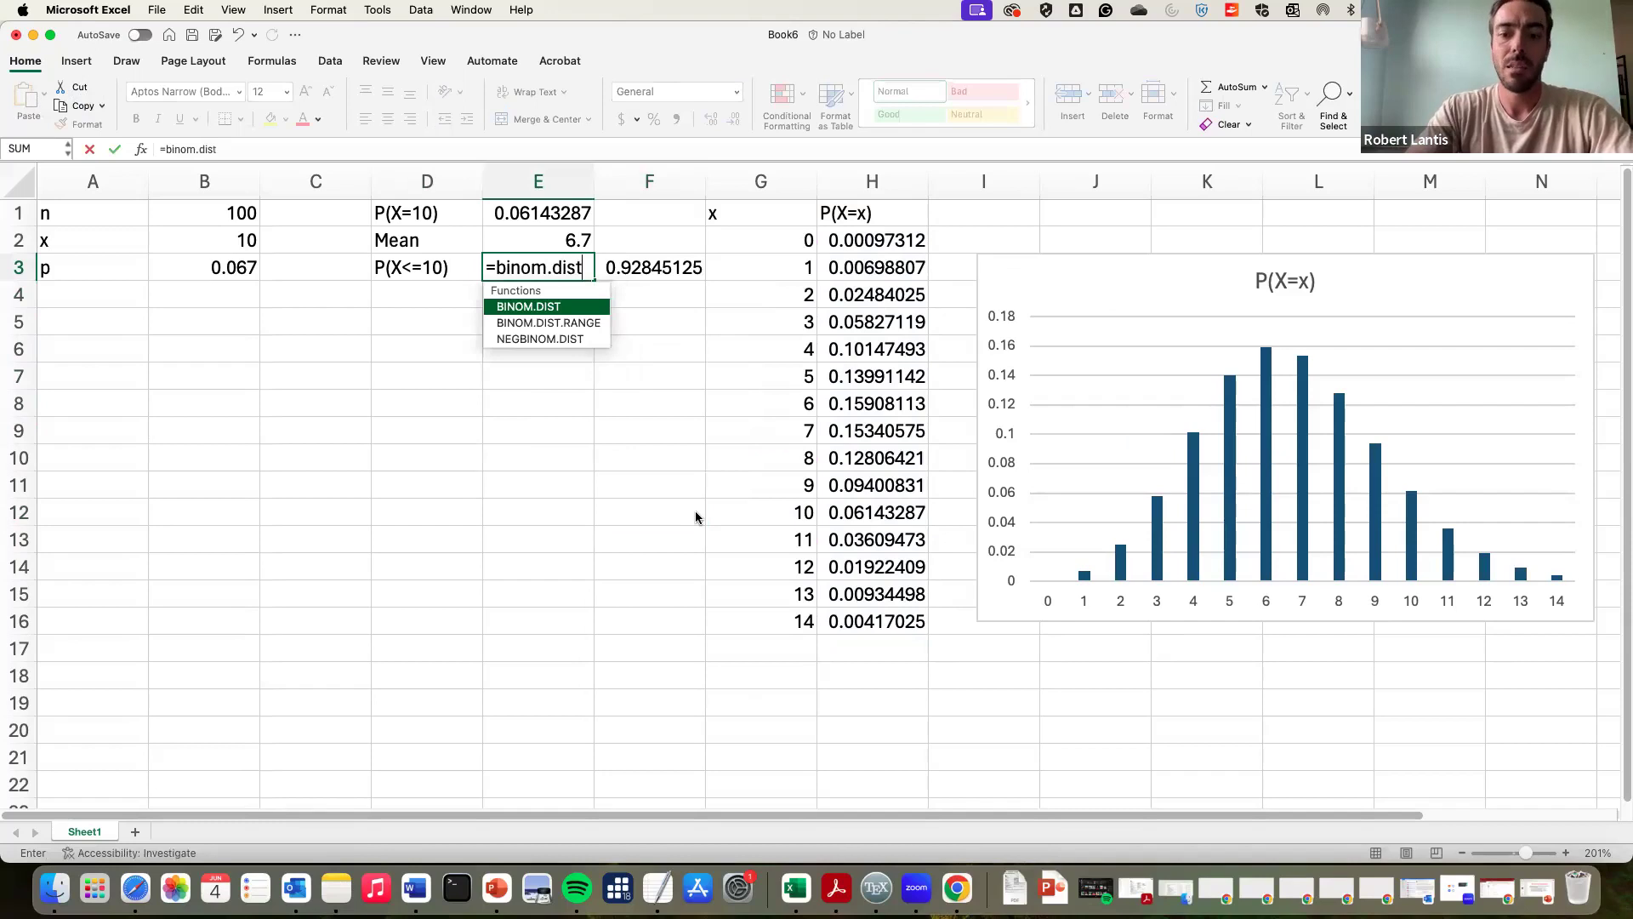
type("(")
key("Left")
key("Left")
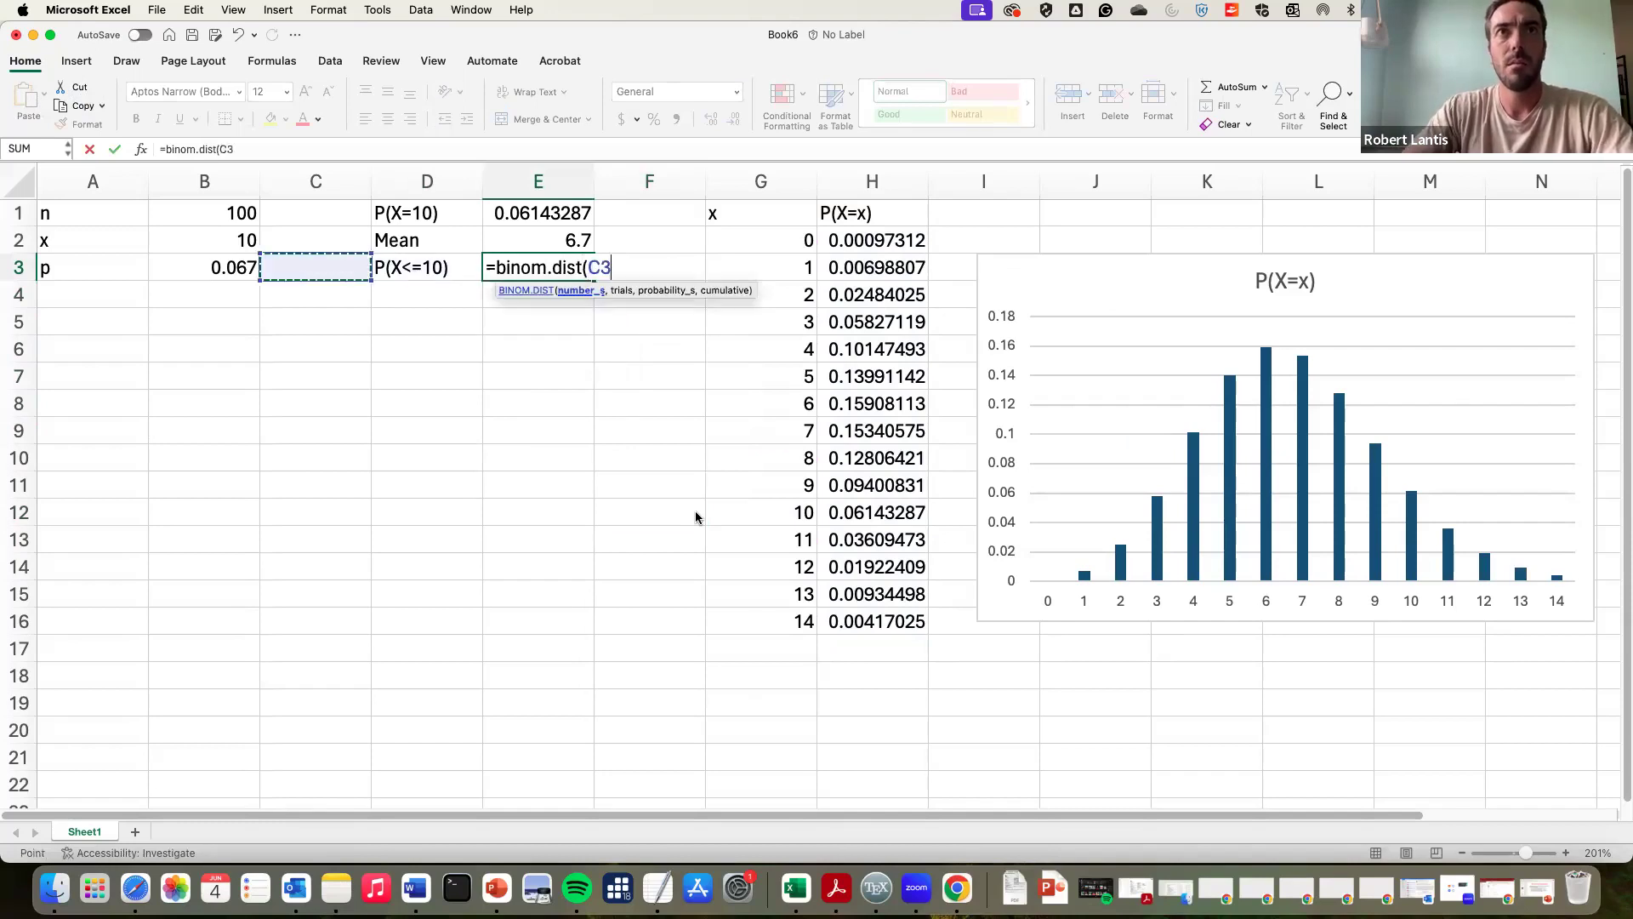
key("Left")
key("Up")
type(",")
key("Left")
key("Up")
key("Up")
key("Left")
key("Left")
type(",")
key("Left")
key("Left")
key("Left")
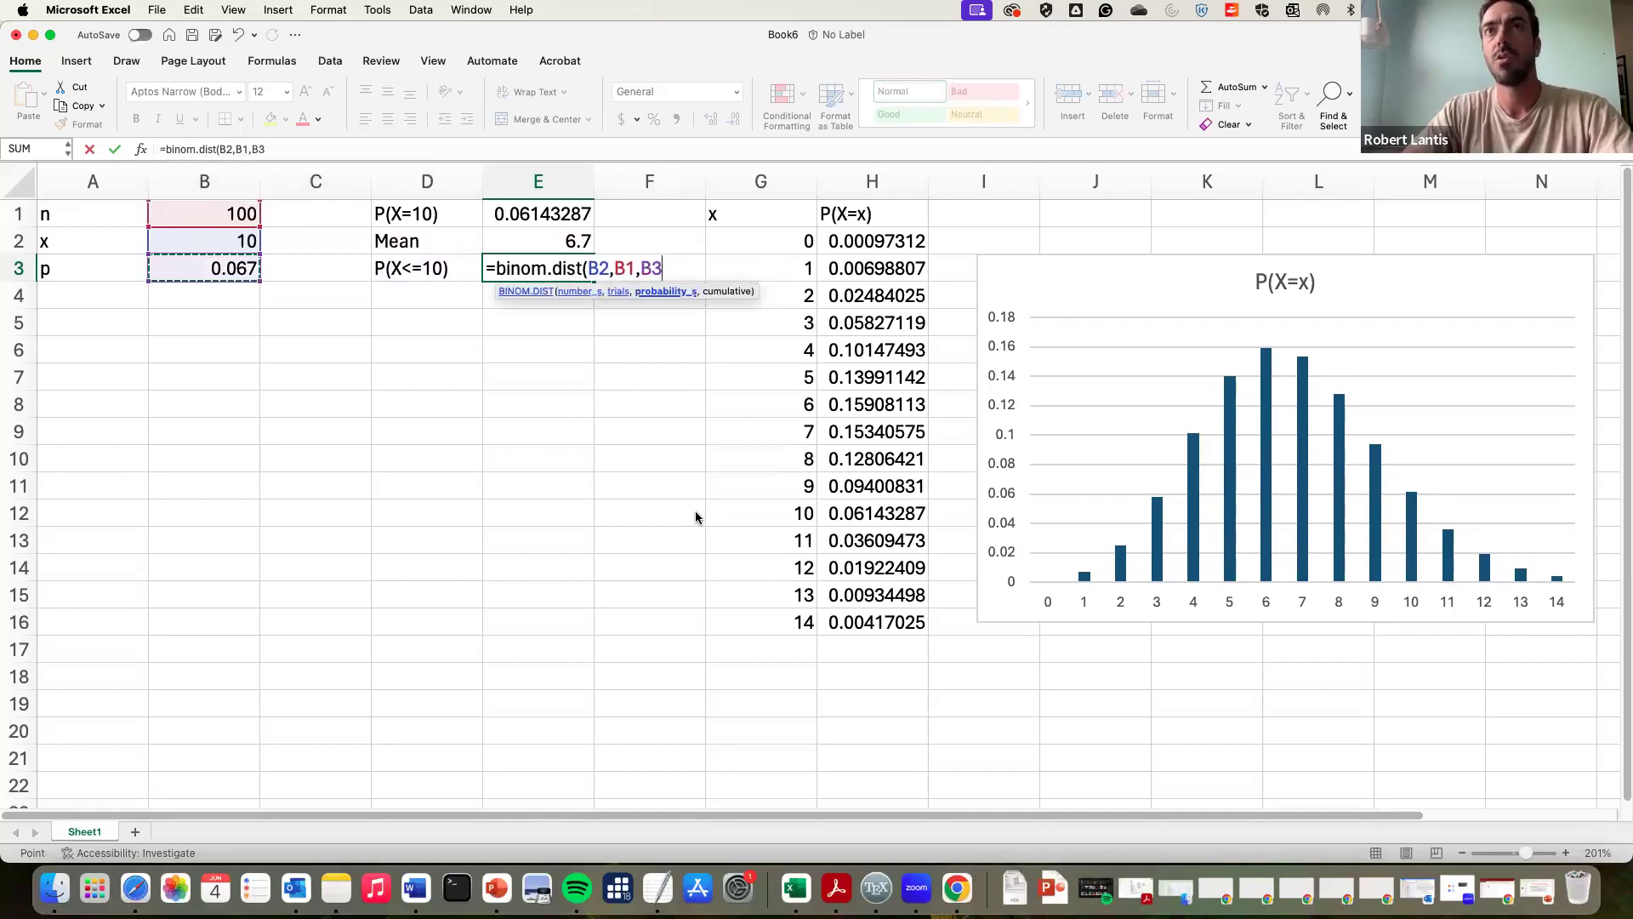
type(",1)")
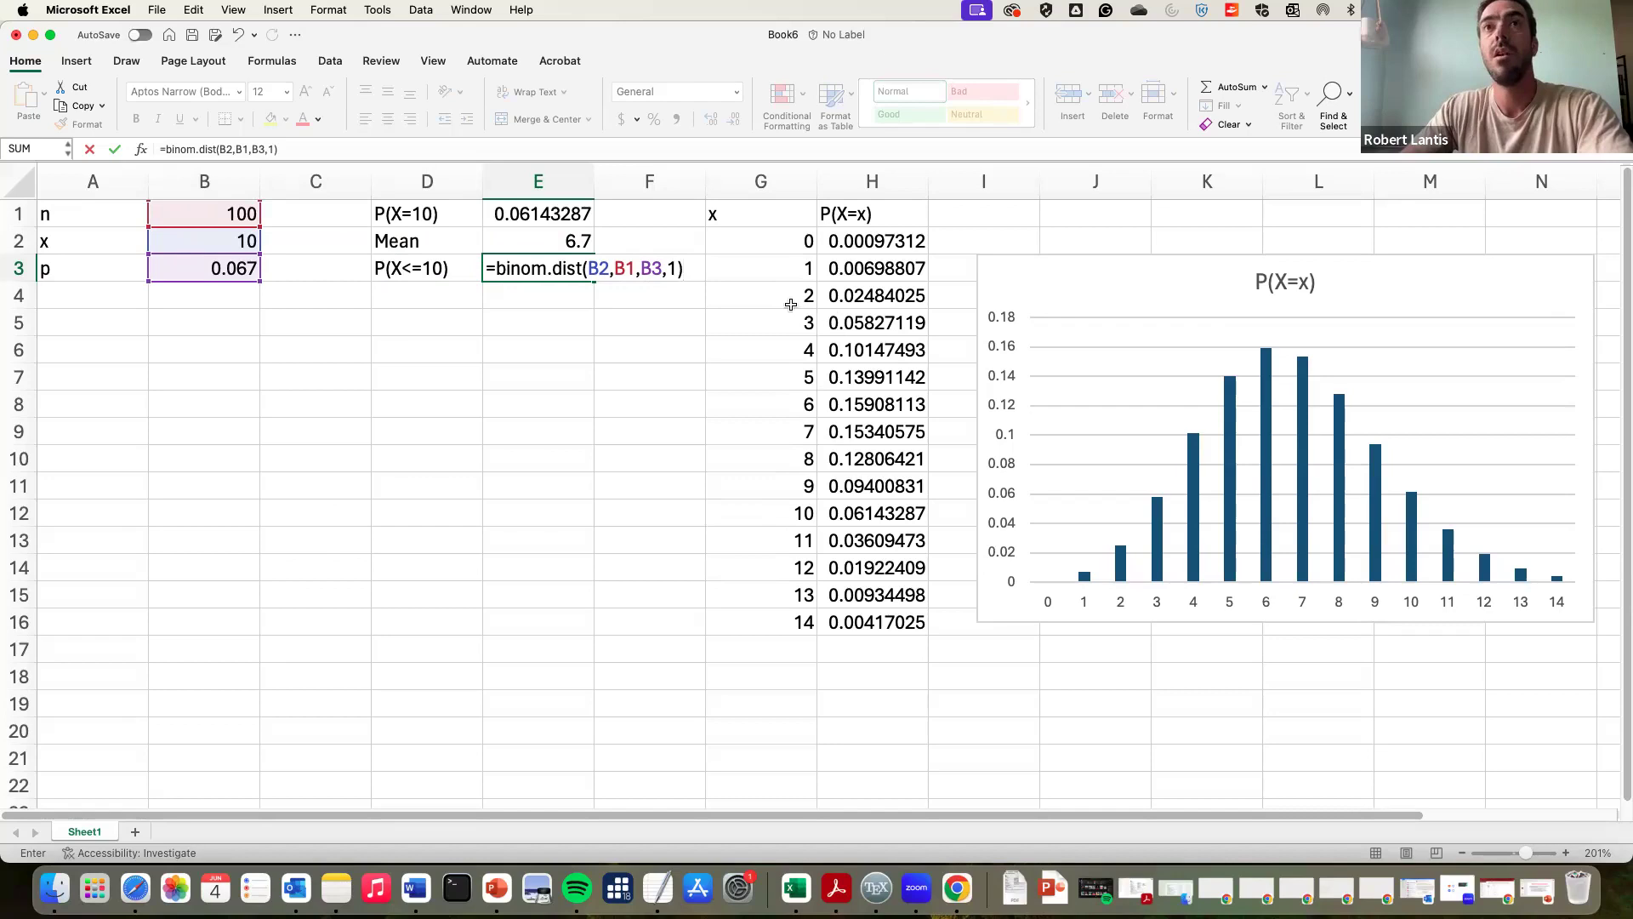
key("Return")
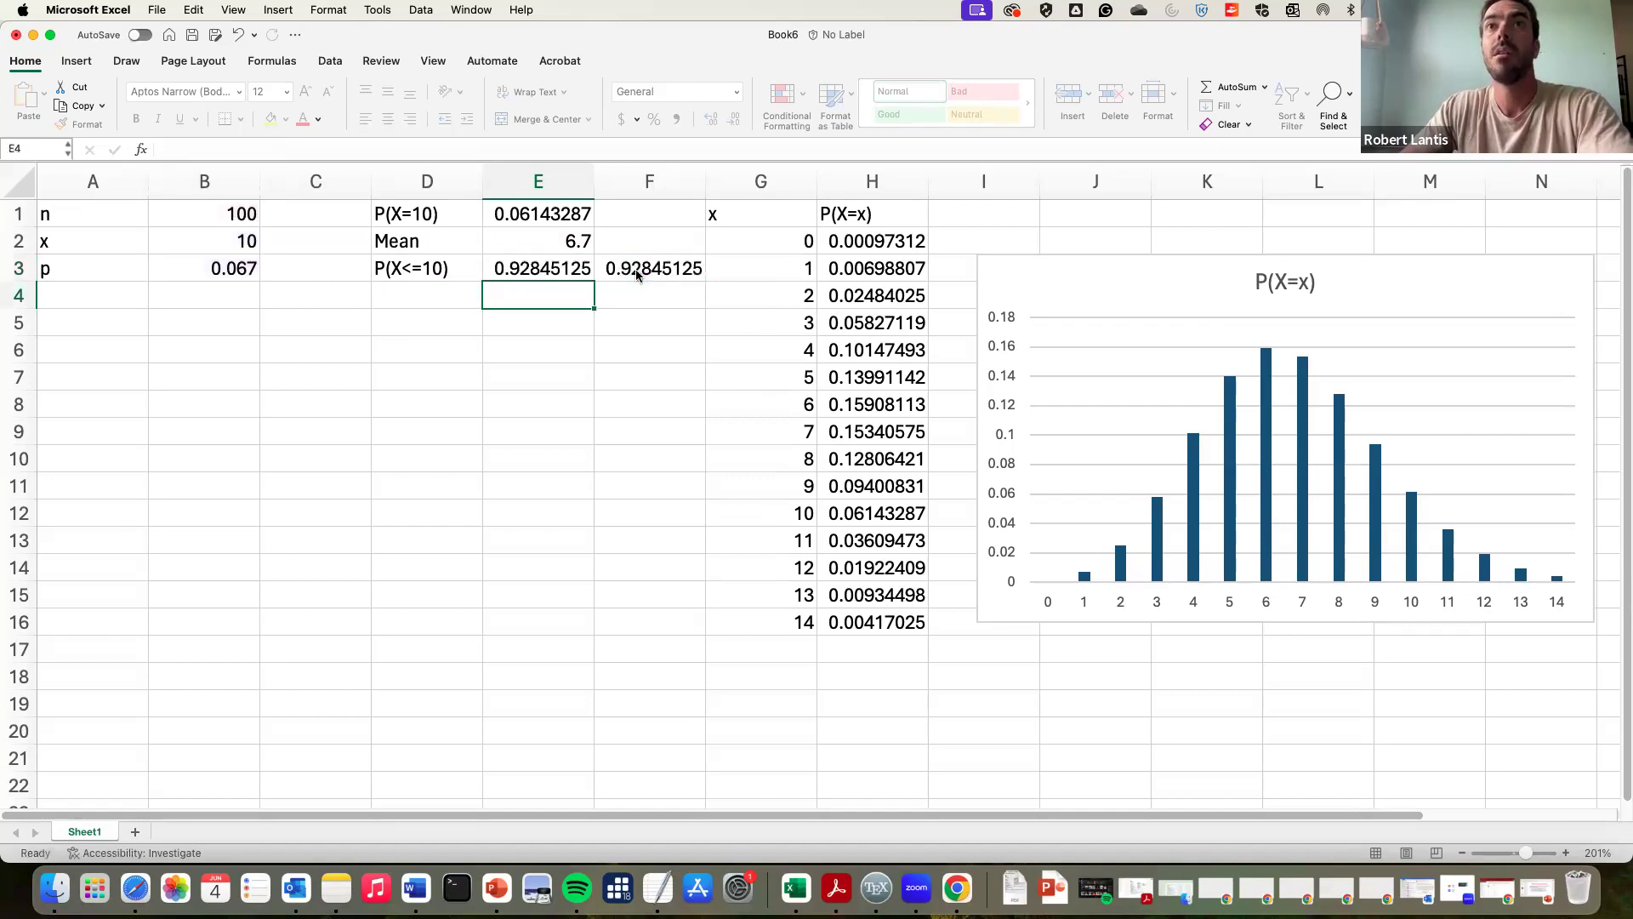
left_click(579, 270)
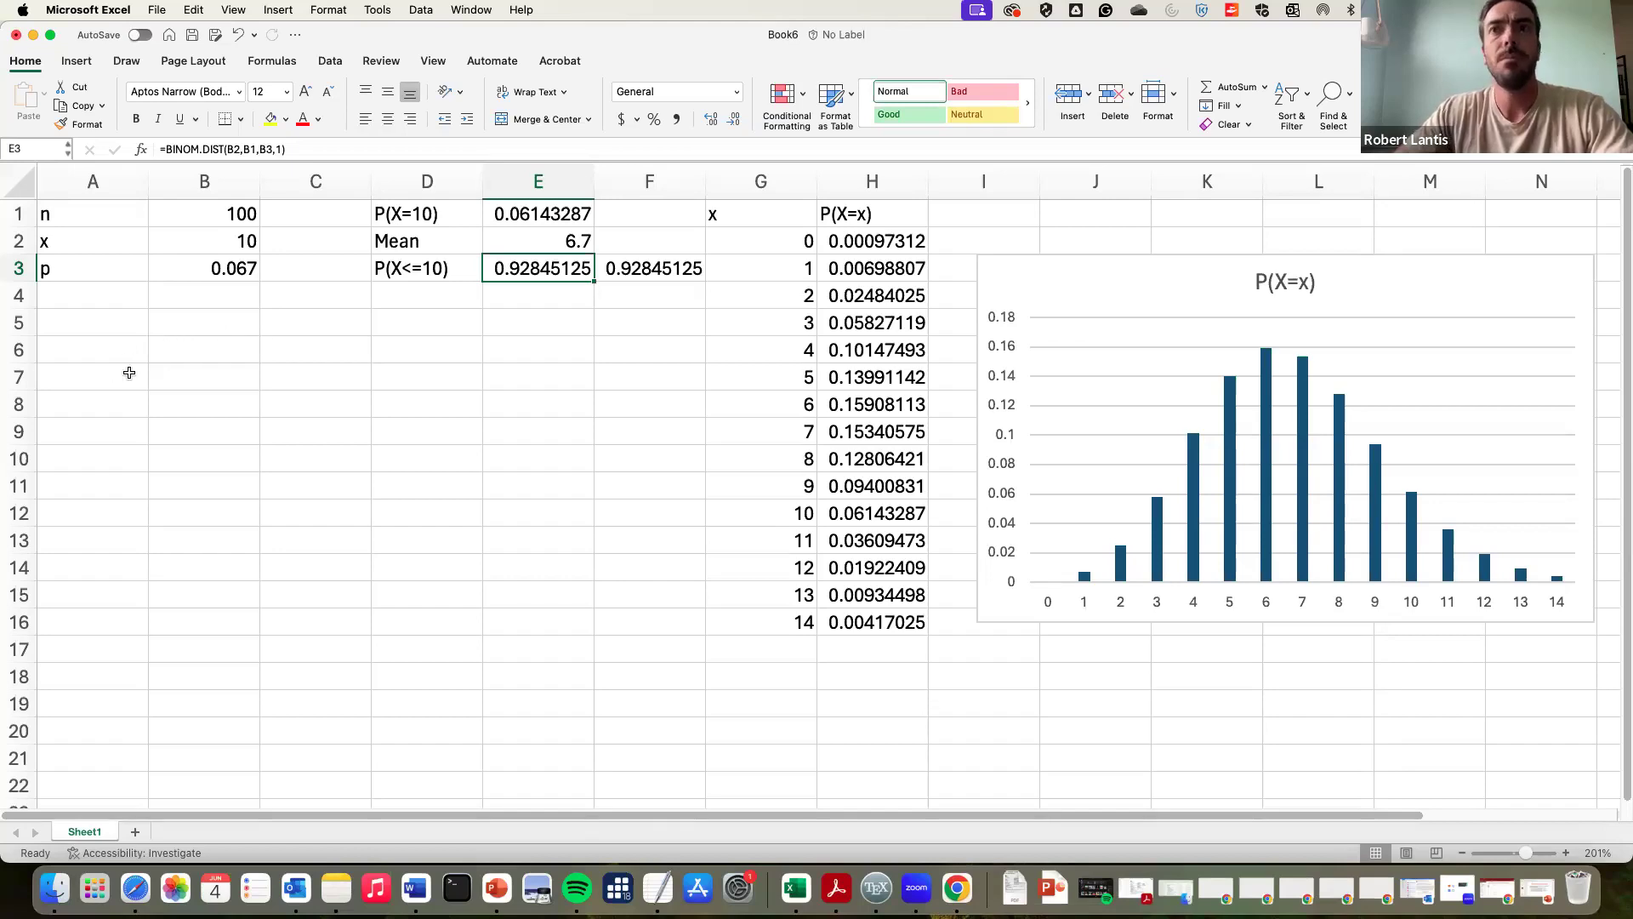
Step: Add a new worksheet and set its zoom to 200%
scroll(157, 527, "down", 1)
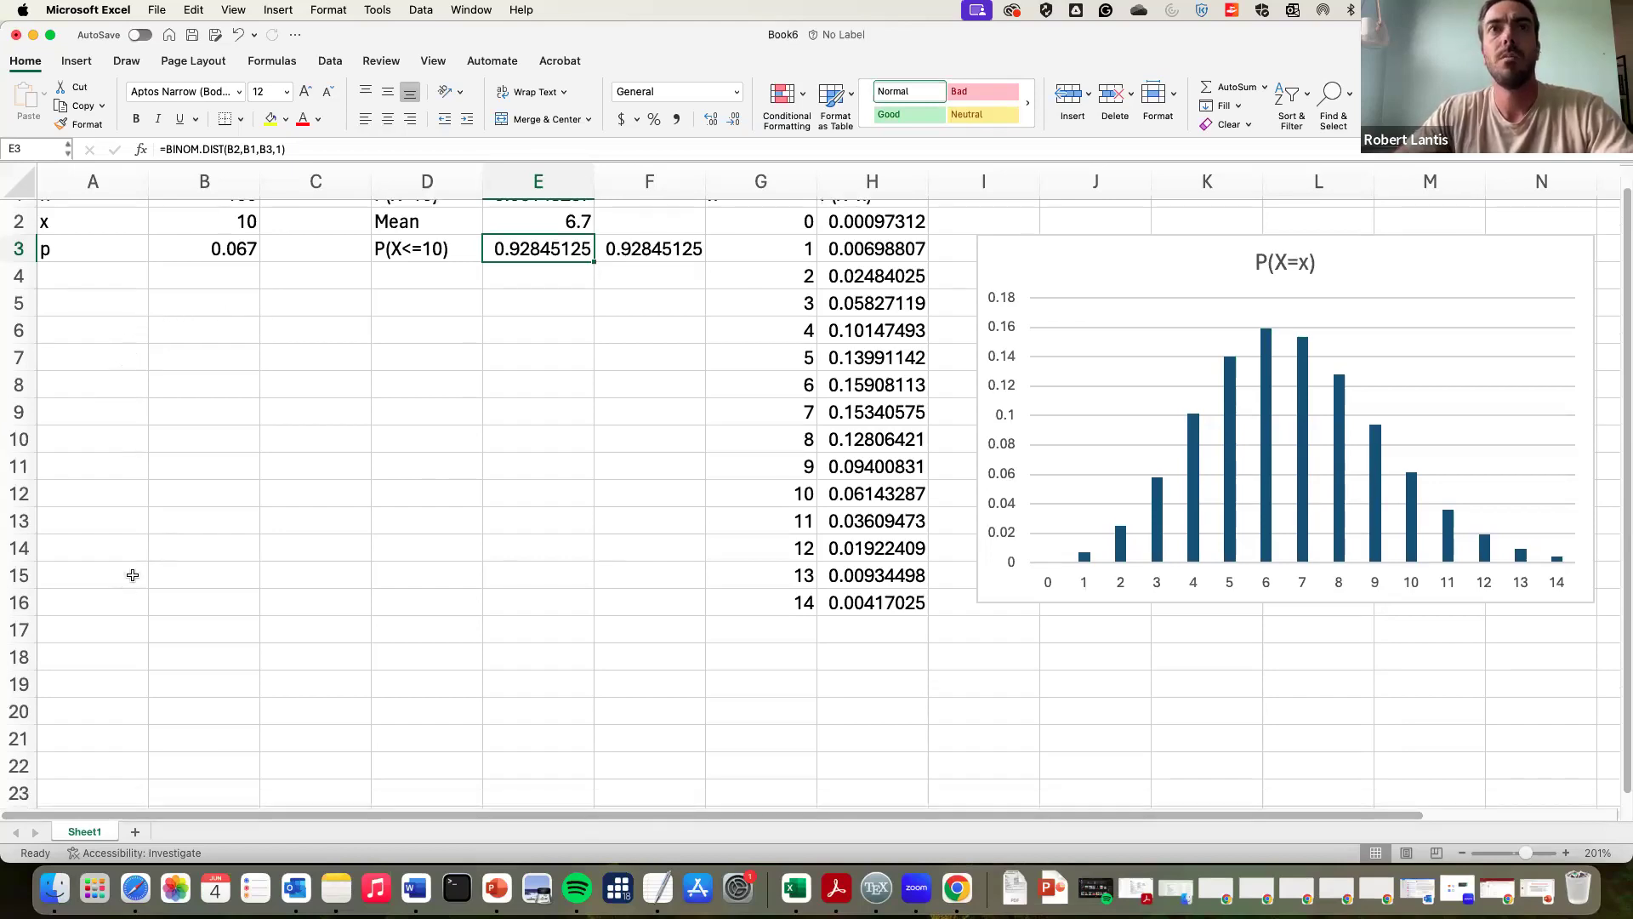
left_click(134, 831)
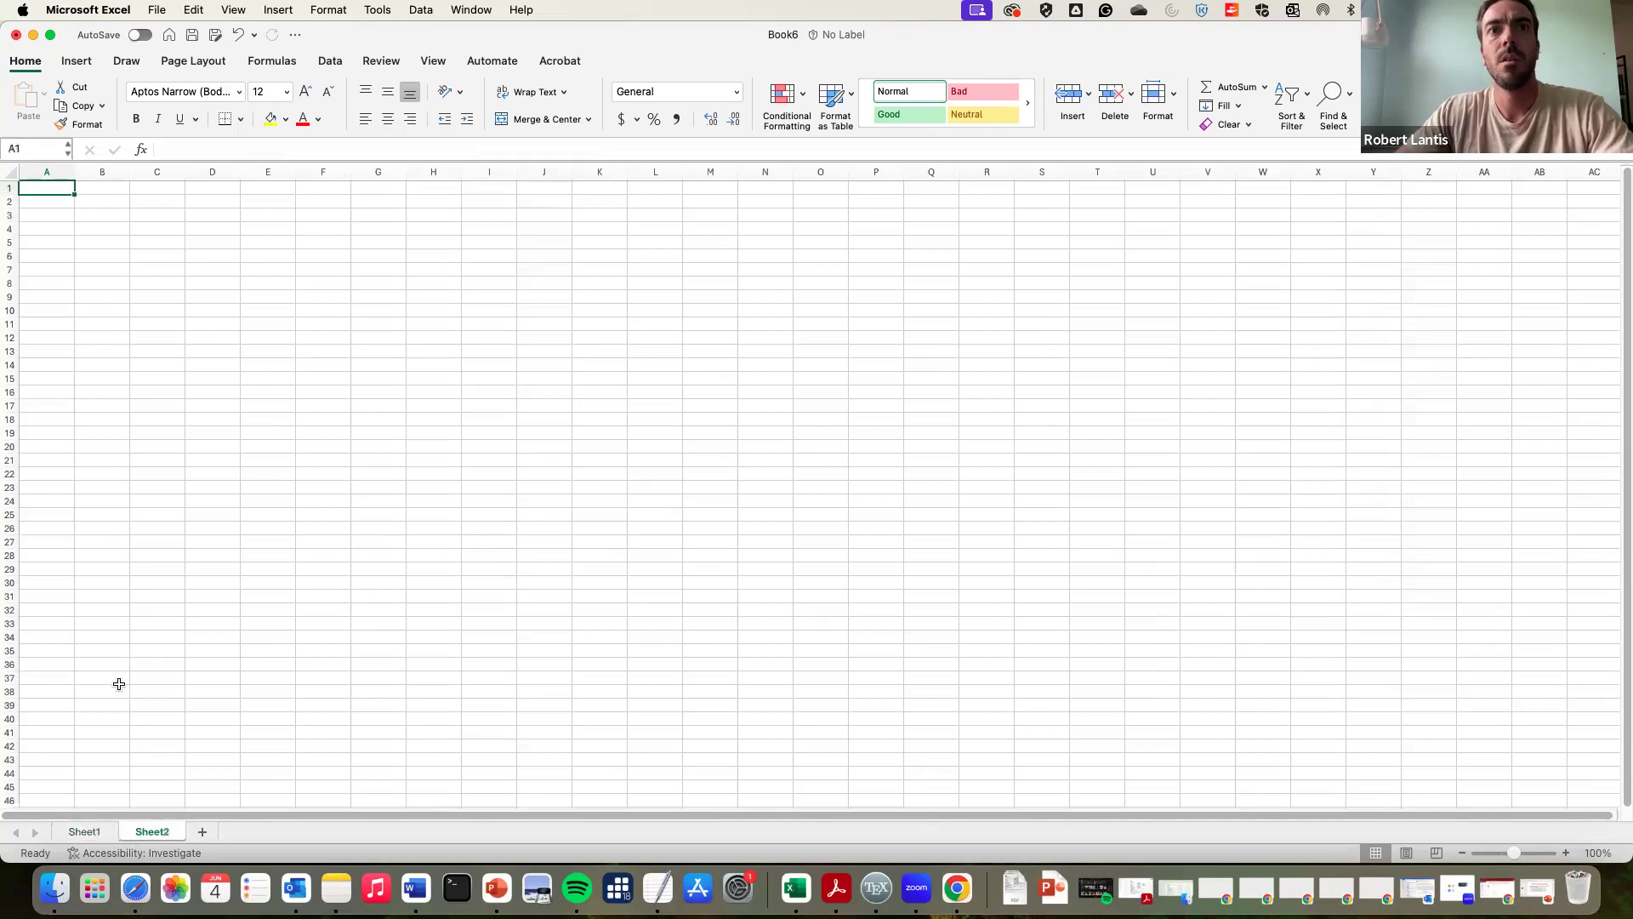
left_click(433, 60)
left_click(671, 93)
left_click(677, 92)
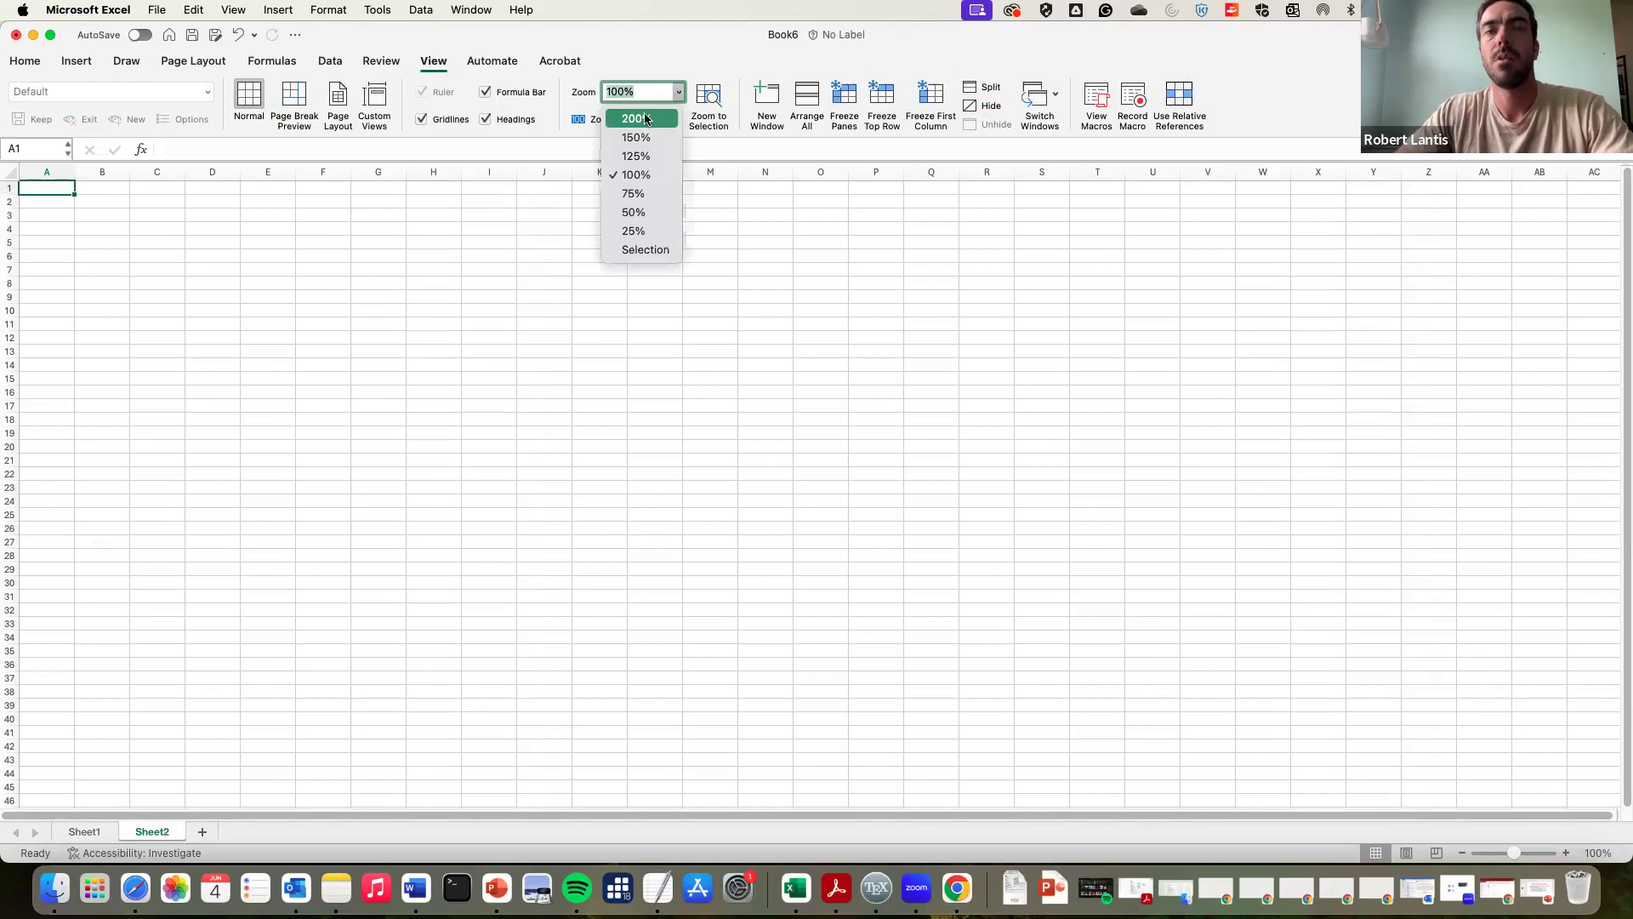
left_click(645, 119)
Step: Label A1 as Lambda and A2 as x on the new sheet
type("Lambda")
key("Return")
type("x")
key("Return")
Step: Enter the table headers x in D1 and P(X=x) in E1
key("Right")
key("Right")
key("Right")
key("Up")
key("Up")
type("x")
key("Return")
key("Up")
key("Right")
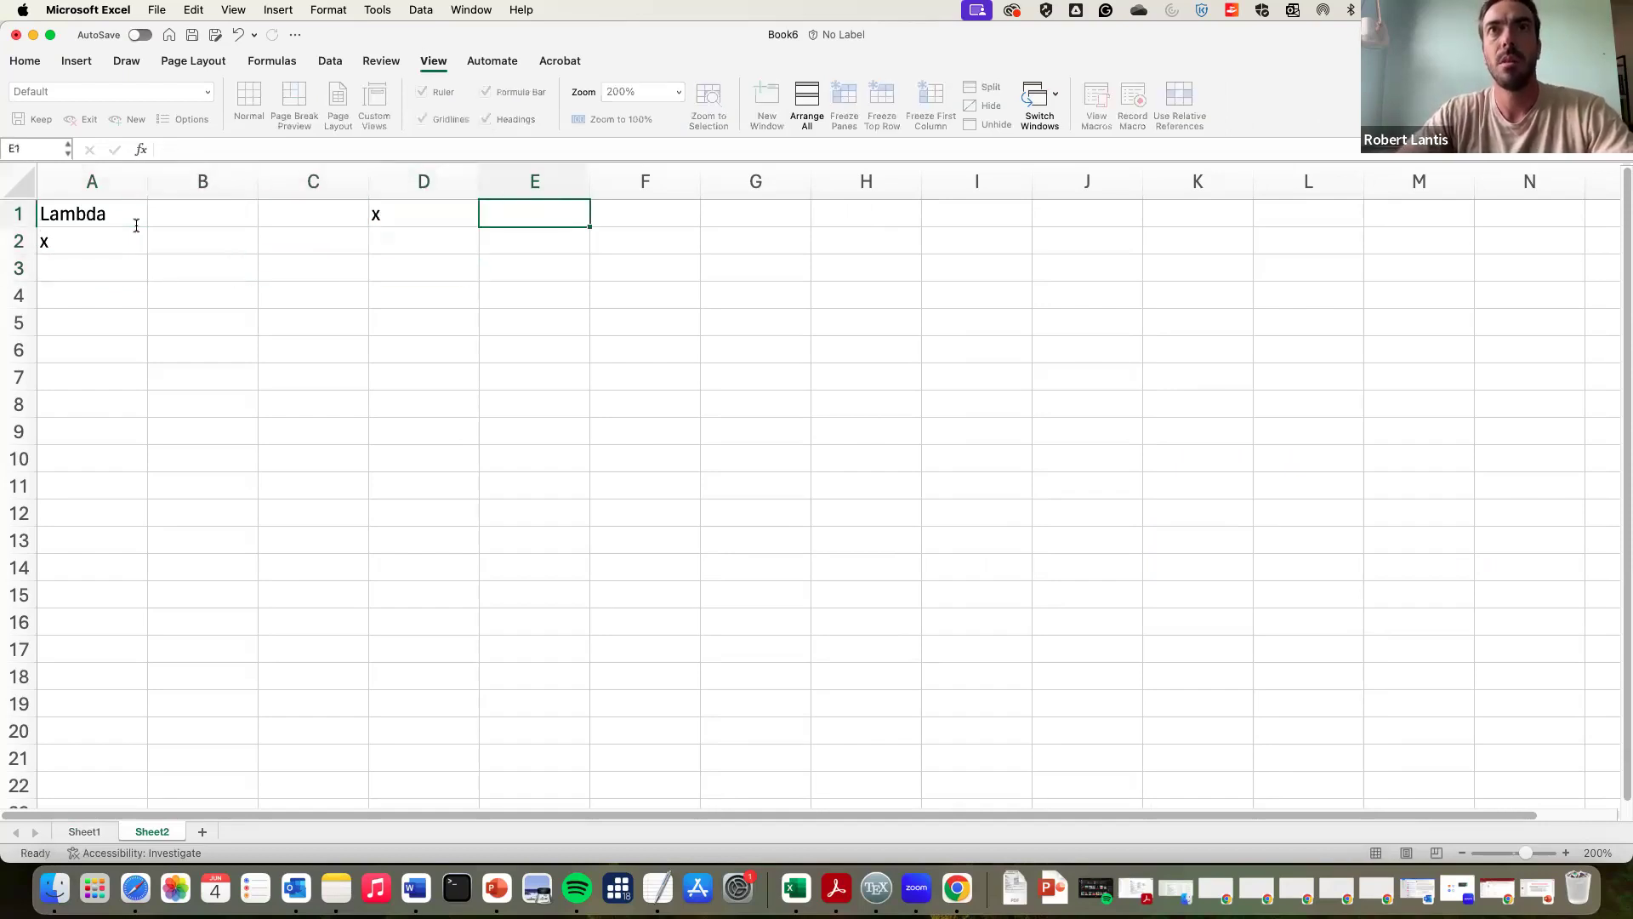
type("P(X=x)")
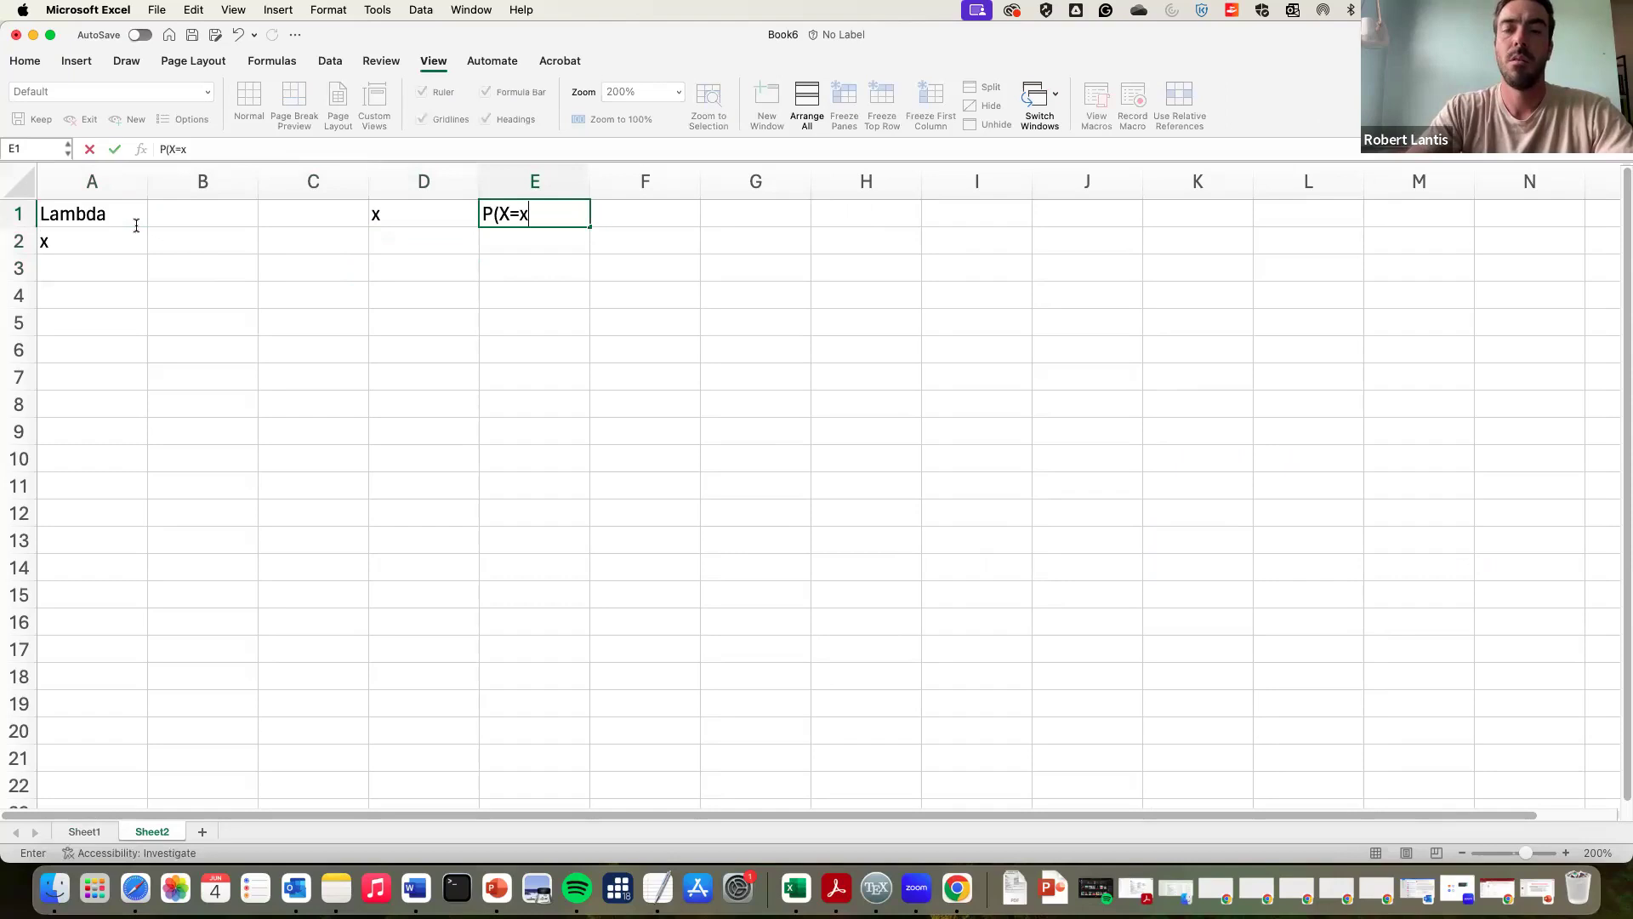
Step: Enter 0 in D2 and fill the series down column D to 17 in D19
left_click(388, 241)
type("0")
key("Return")
left_click(468, 242)
left_click_drag(482, 254, 428, 717)
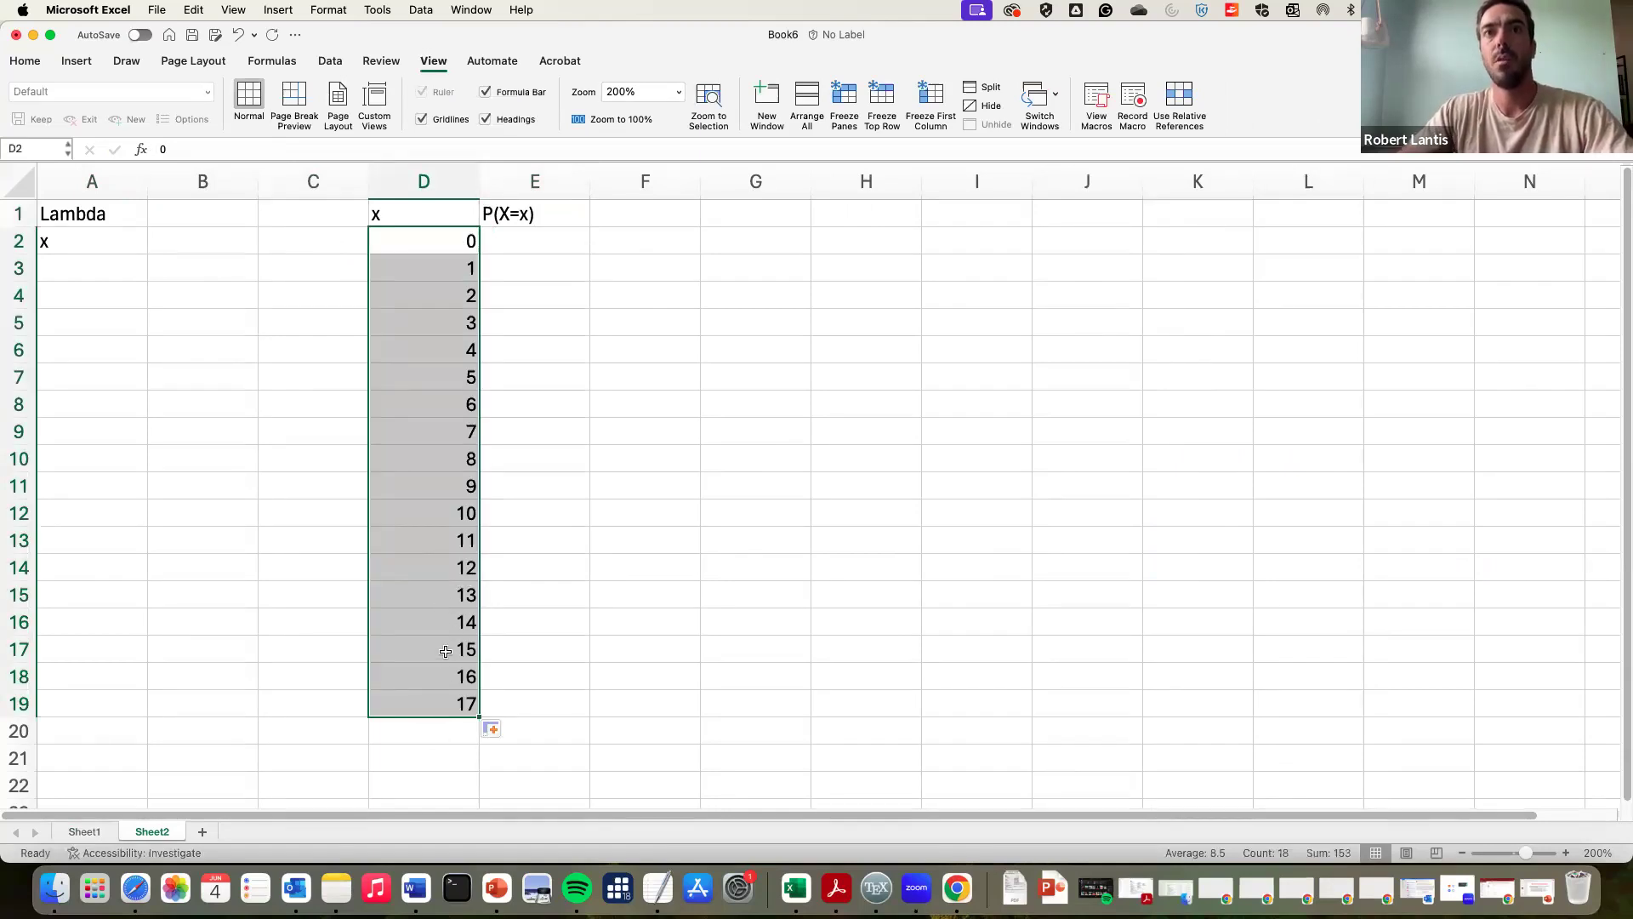
Step: Clear the extra x values 15 to 17 from D17:D19
left_click_drag(441, 649, 451, 713)
key("Delete")
scroll(314, 423, "right", 1)
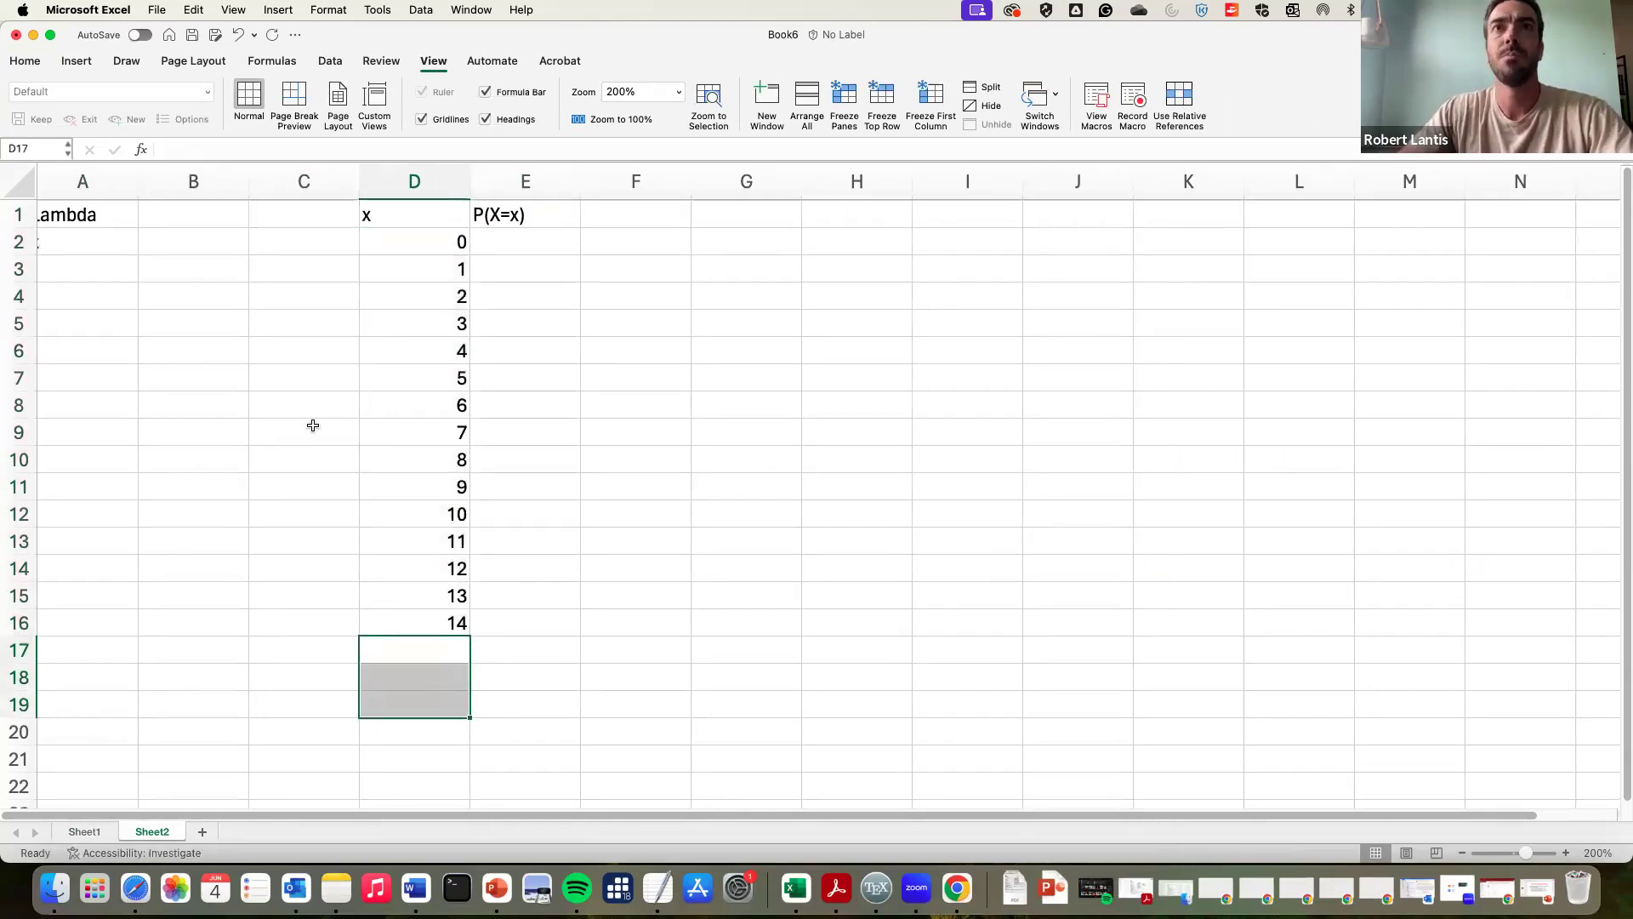
Step: Move the x and P(X=x) table from D1:E16 to G1:H16
left_click(172, 218)
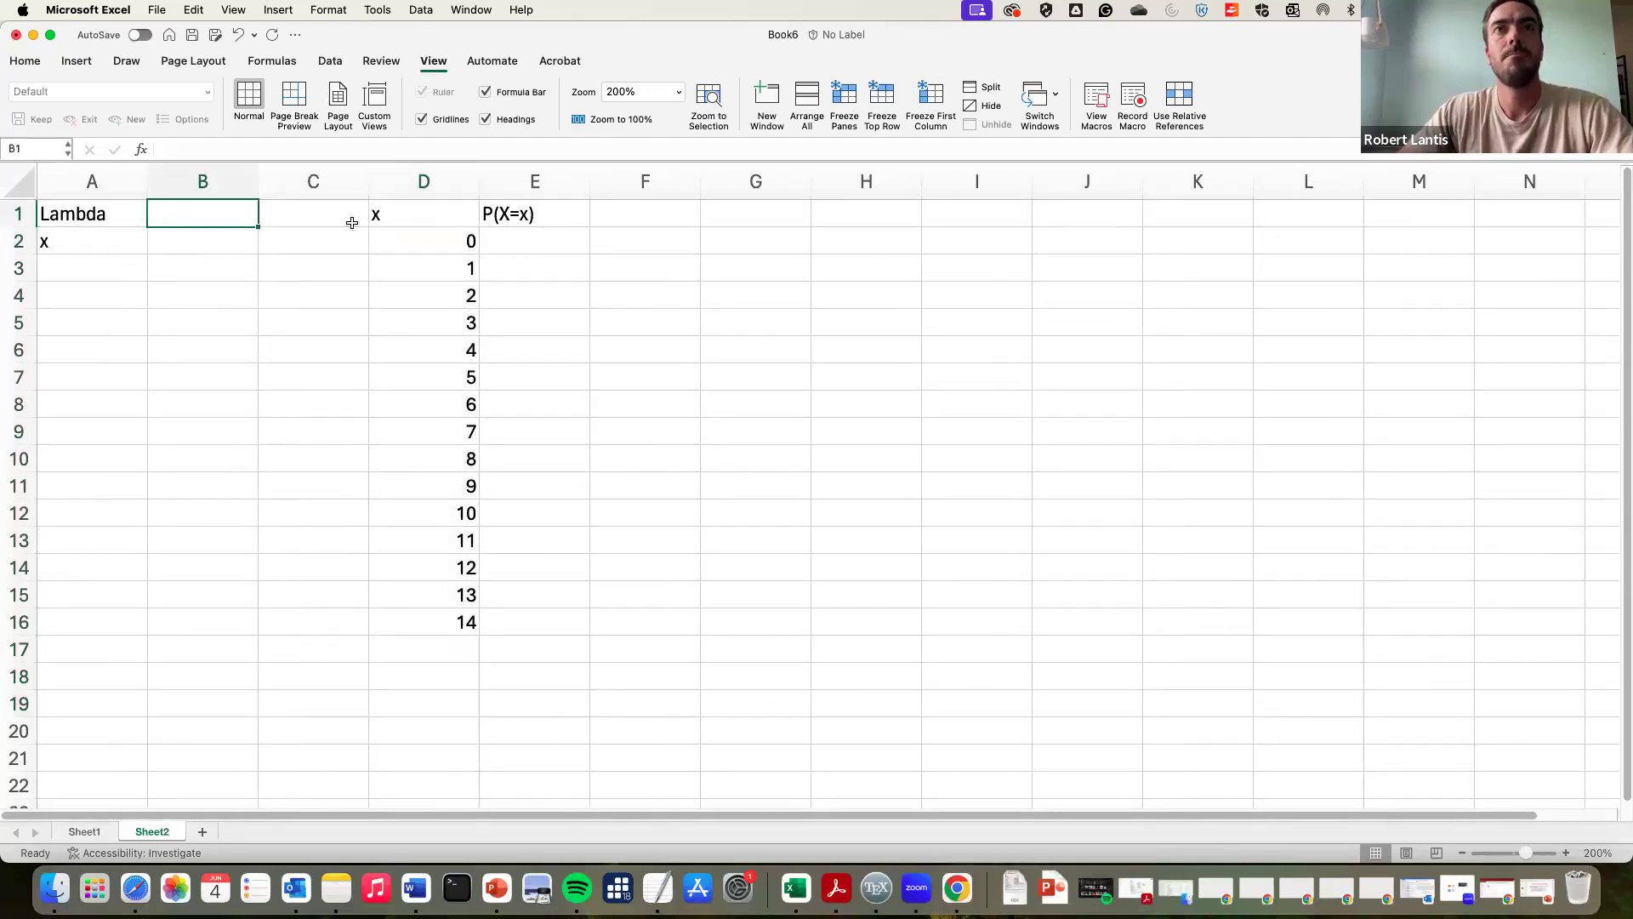
left_click_drag(423, 211, 522, 614)
left_click_drag(591, 227, 871, 223)
left_click(196, 219)
left_click(272, 216)
type("P(")
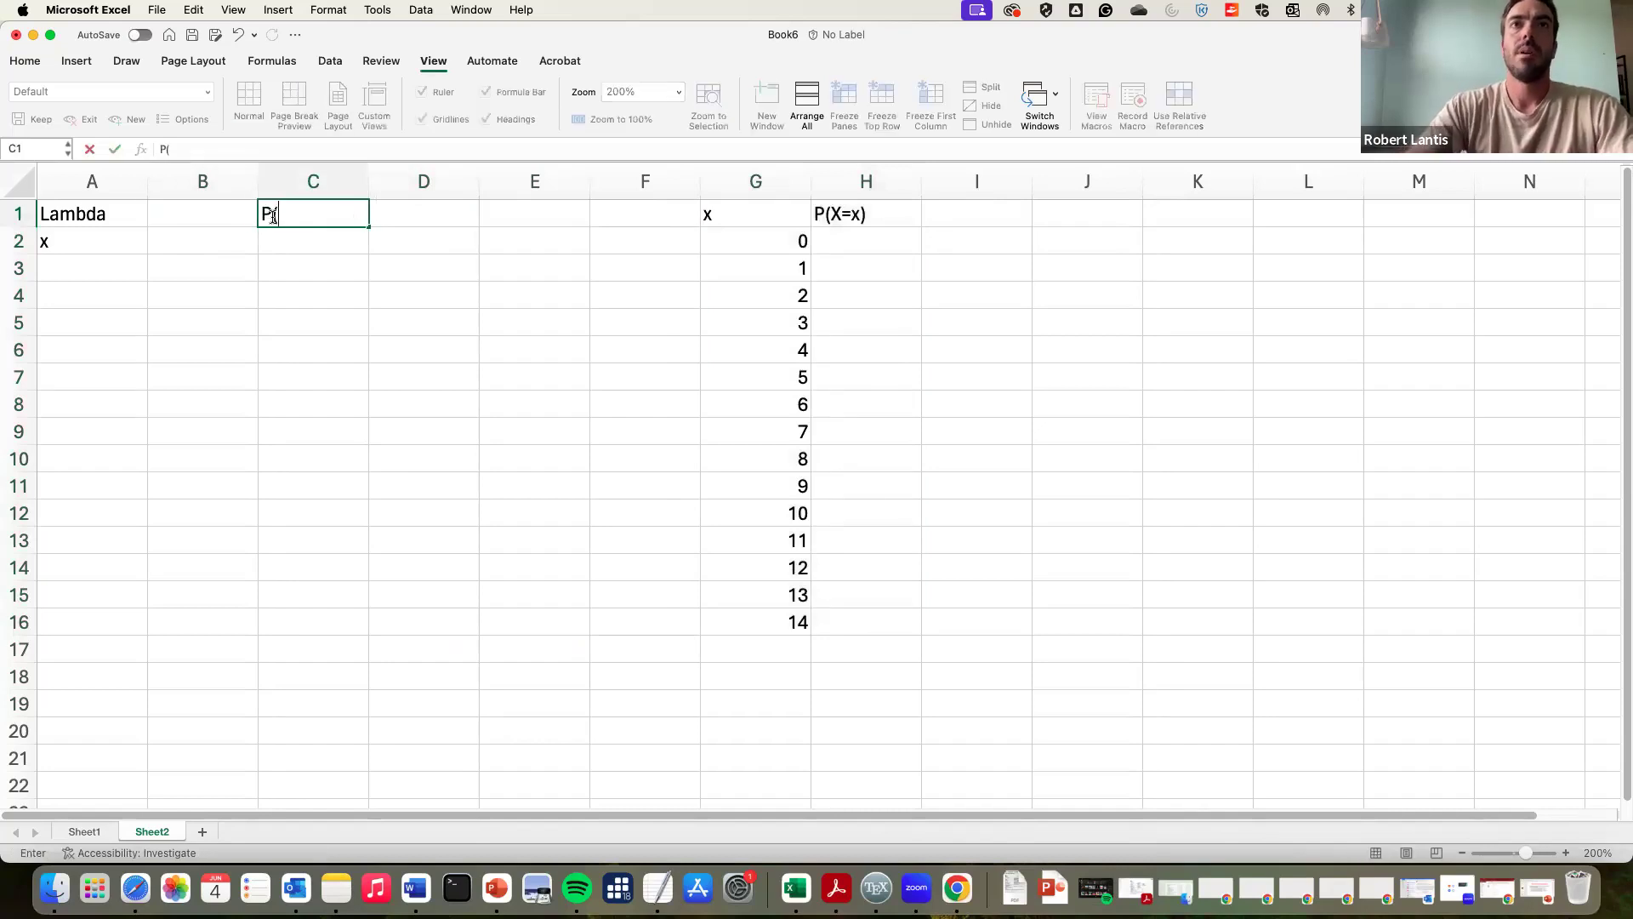
type("X=")
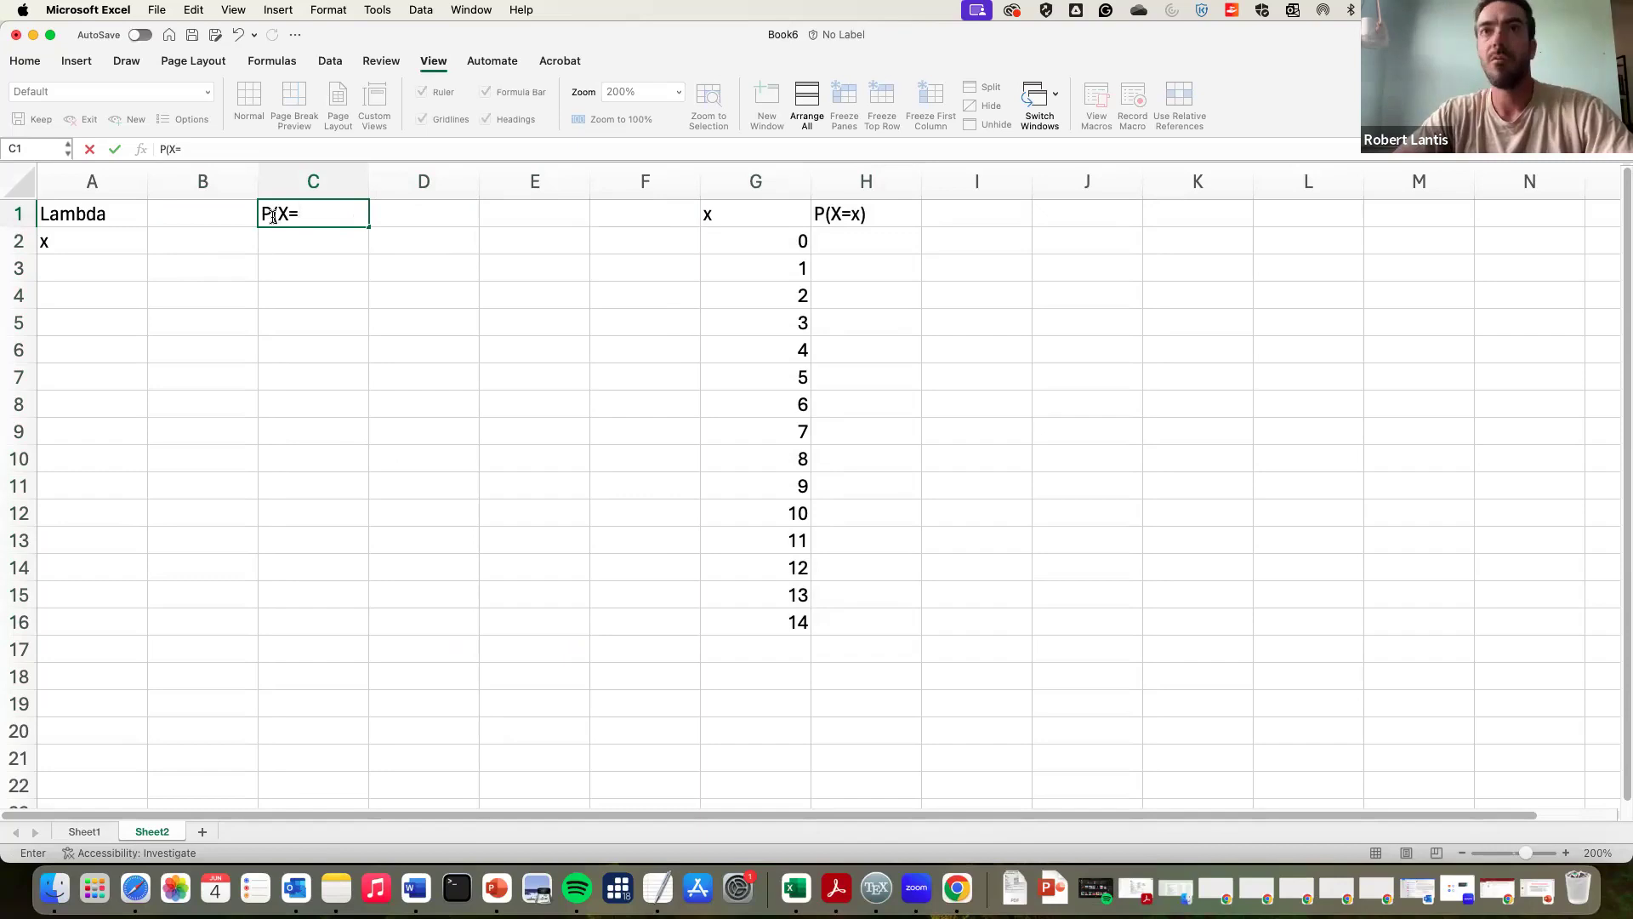
key("BackSpace")
key("BackSpace")
key("BackSpace")
key("BackSpace")
key("Left")
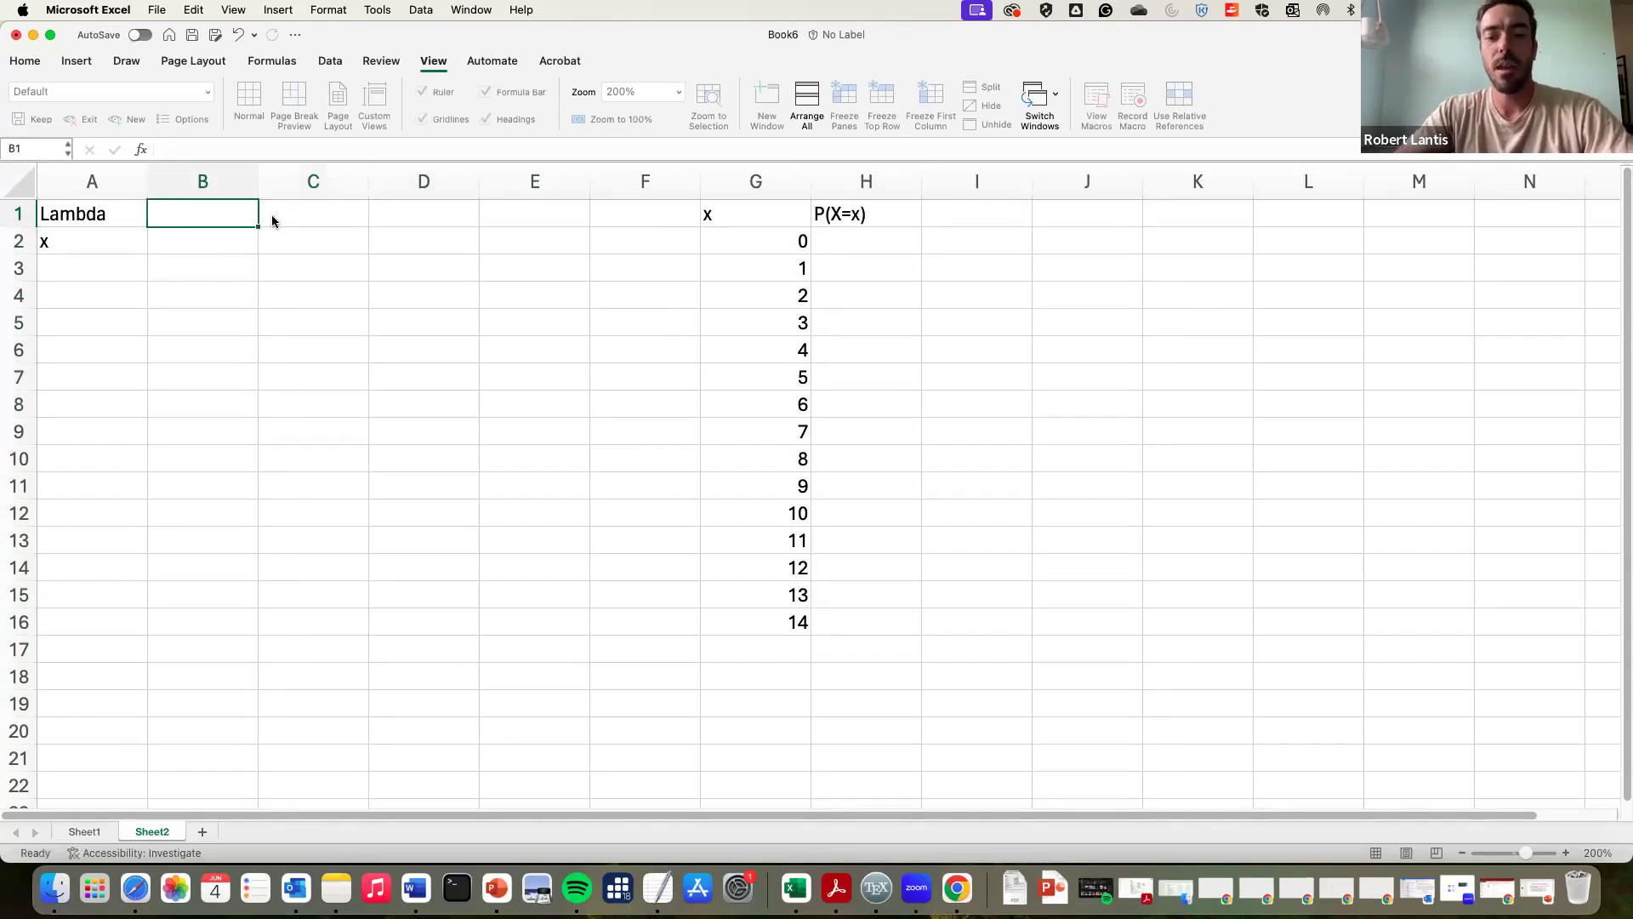
Step: Enter the Lambda value 8 in B1 and the x value 10 in B2
type("8")
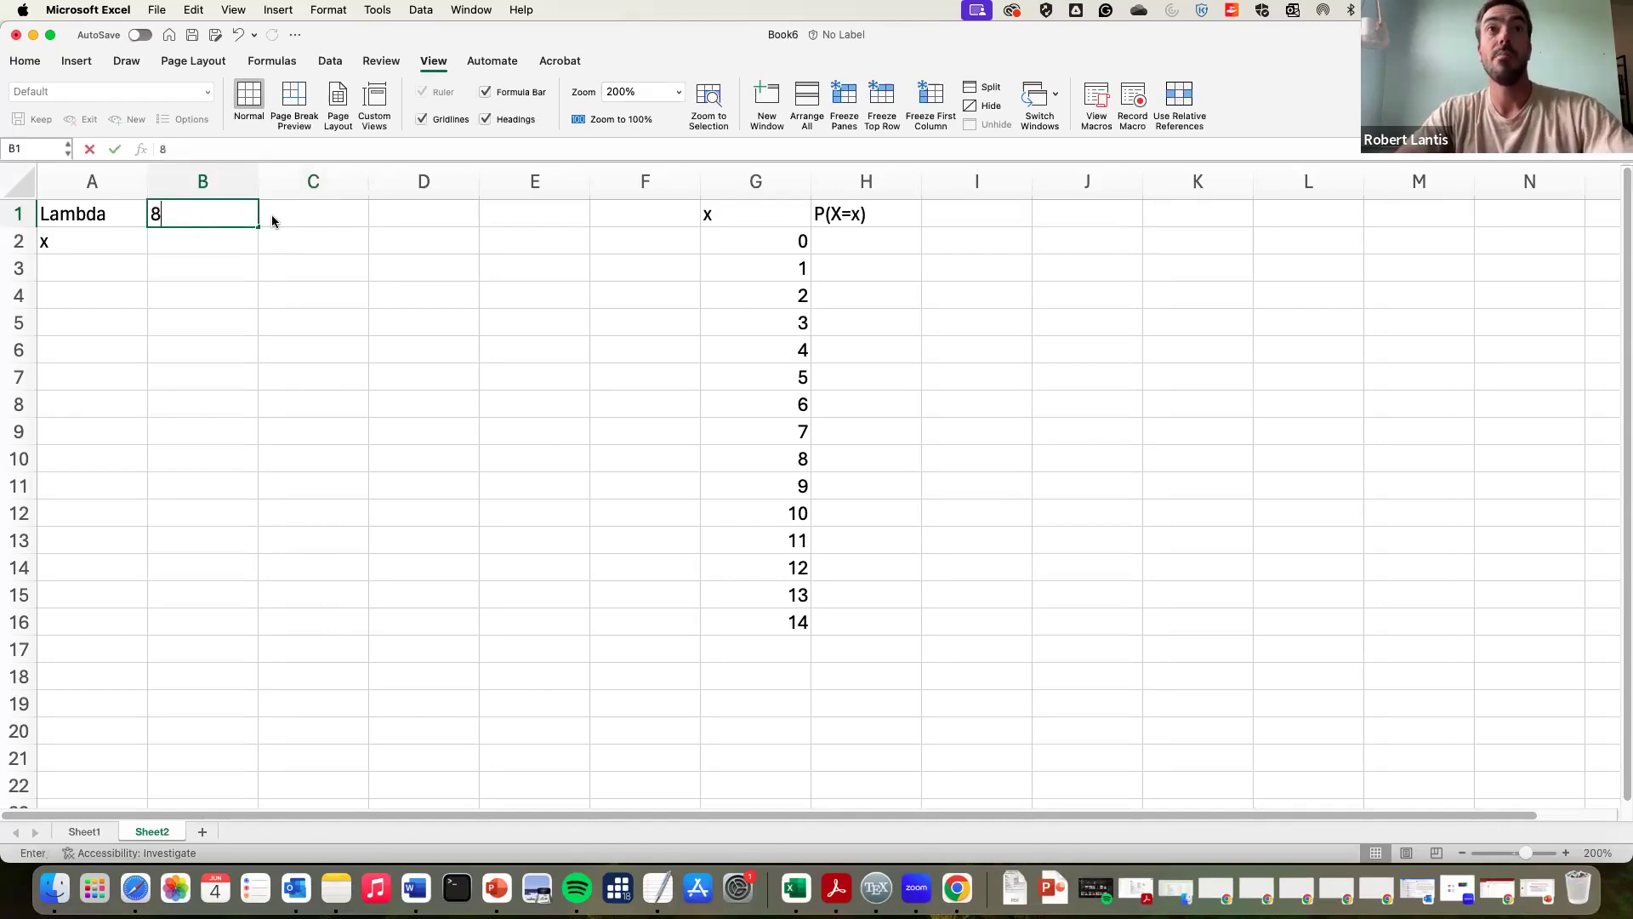
key("Return")
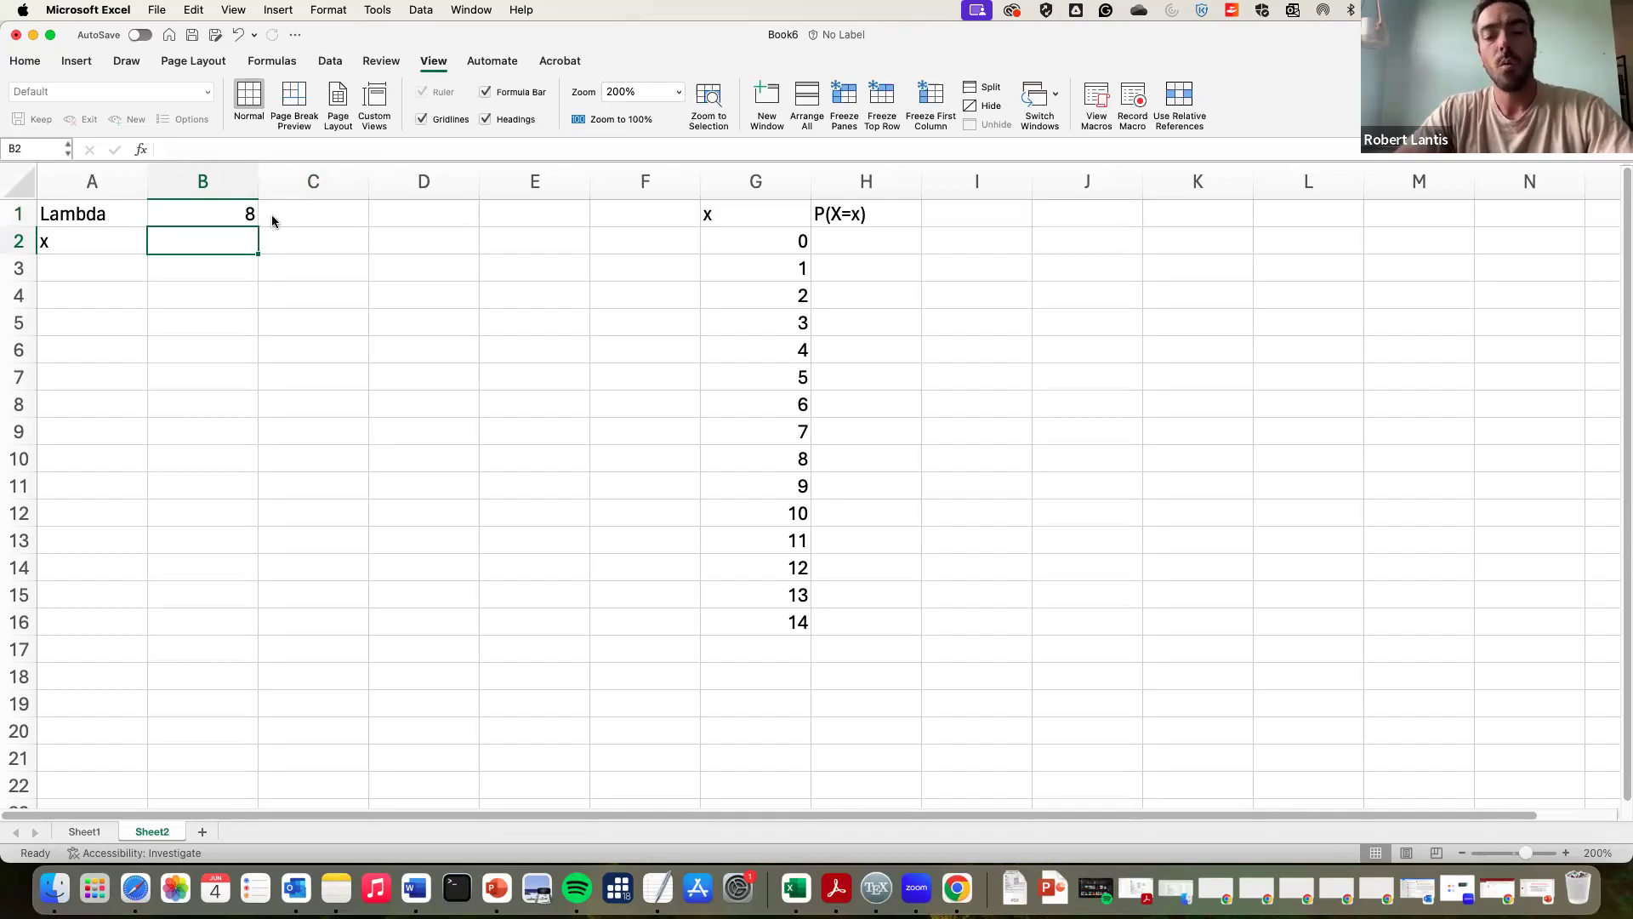
type("10")
key("Tab")
Step: Enter the label P(X=10) in D1
key("Up")
key("Right")
type("P(X")
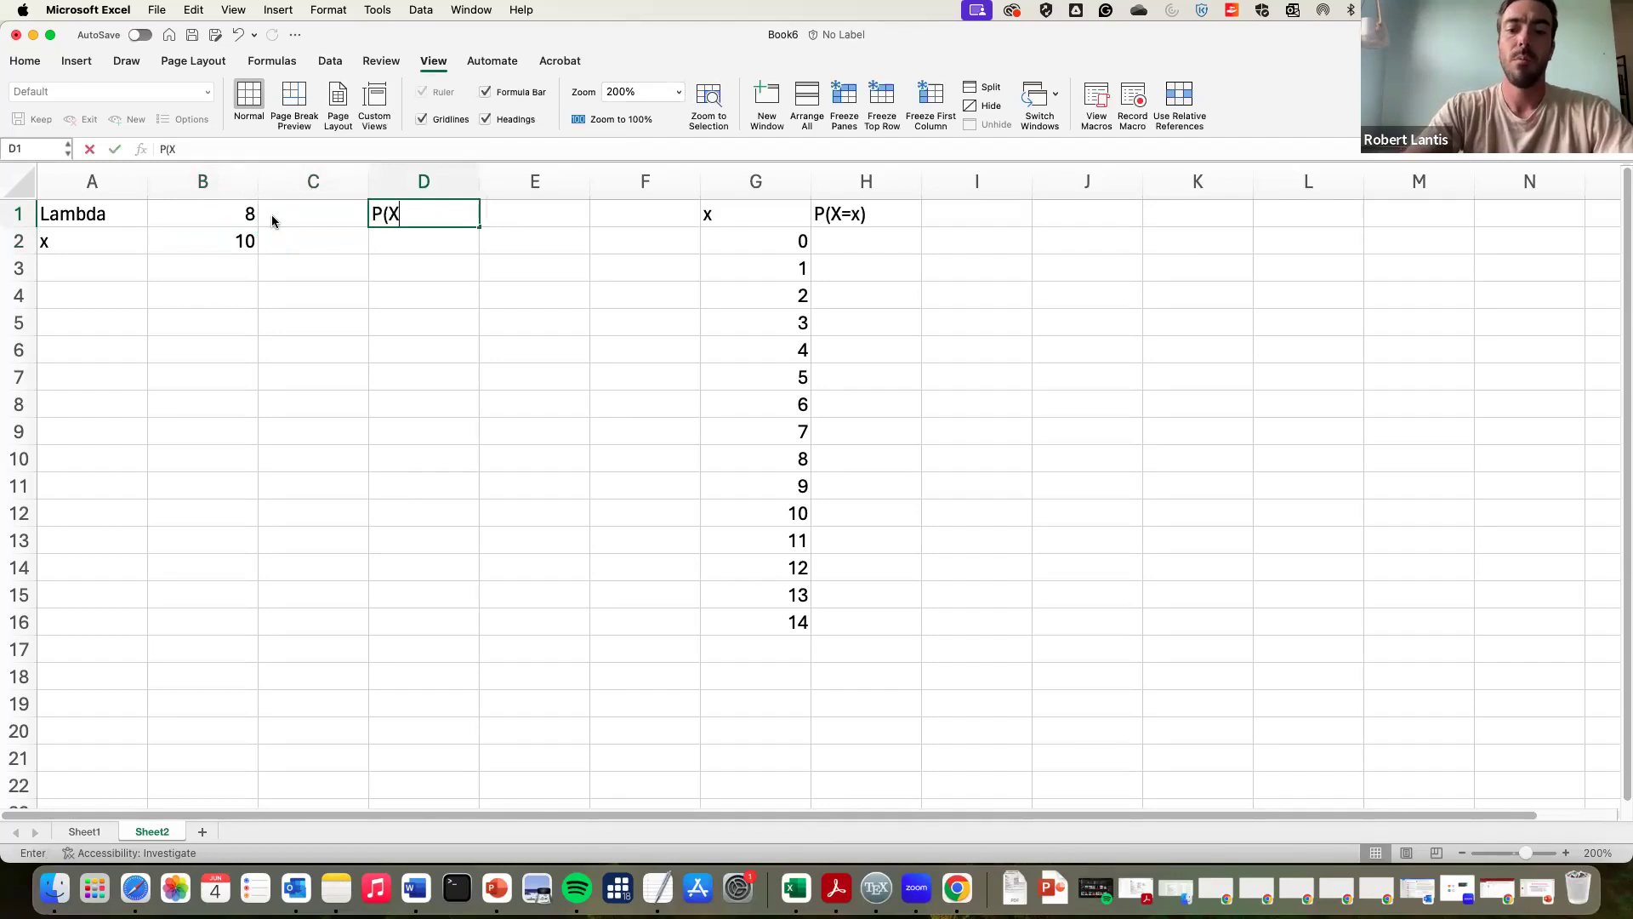
type("=10)")
key("Tab")
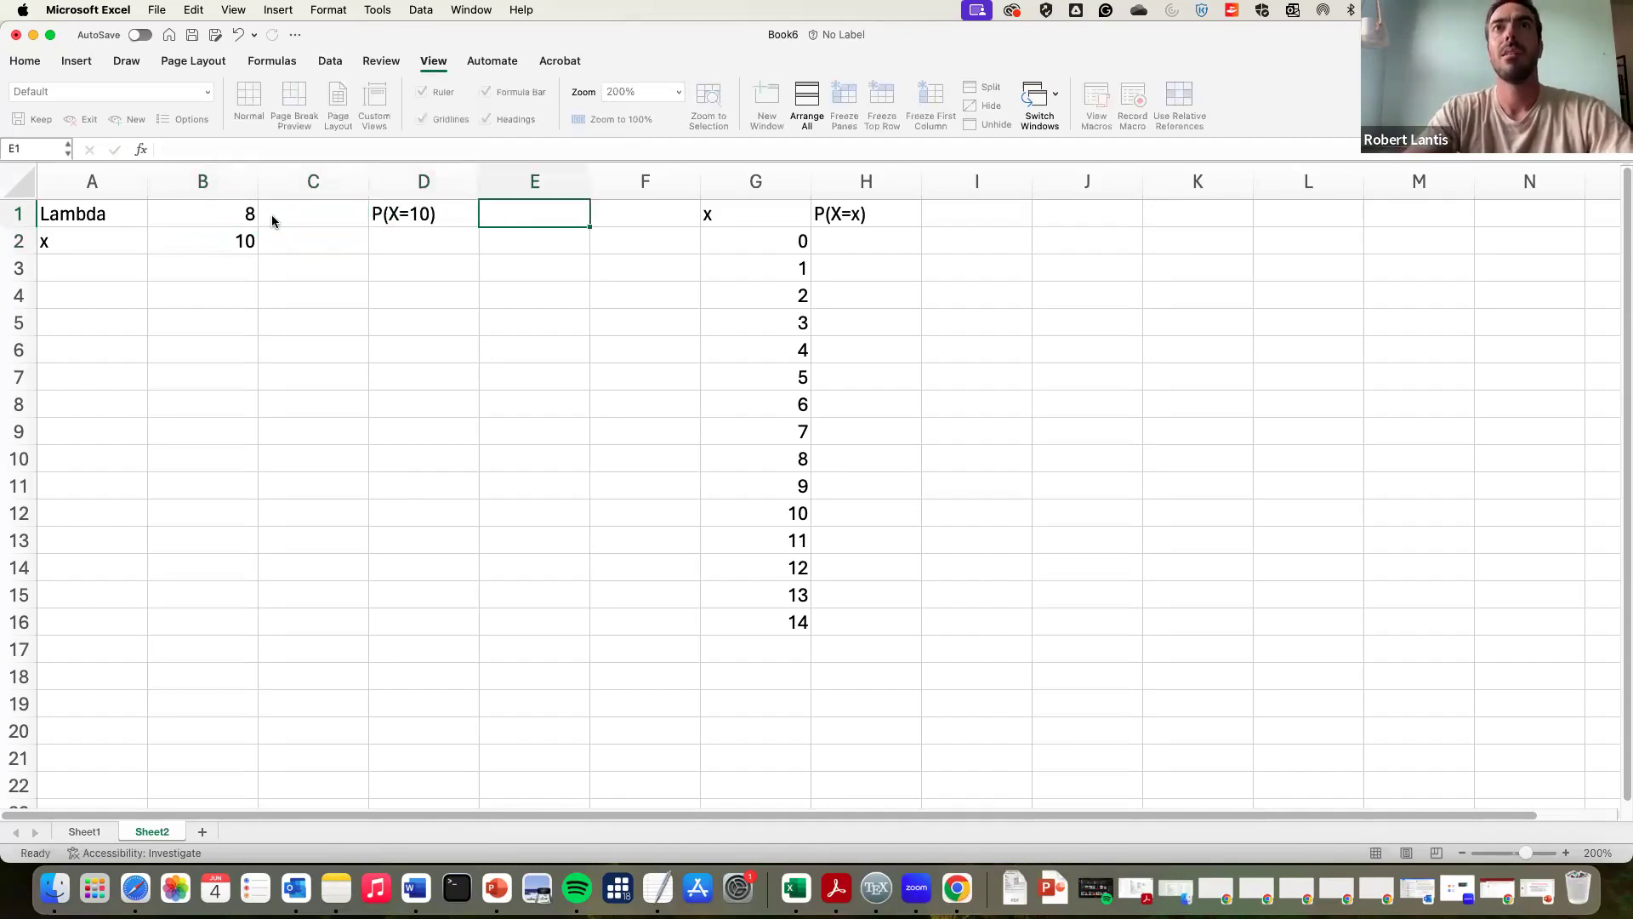
Step: Calculate the Poisson probability for x = 10 in E1 with =POISSON.DIST(B2,B1,0)
type("=")
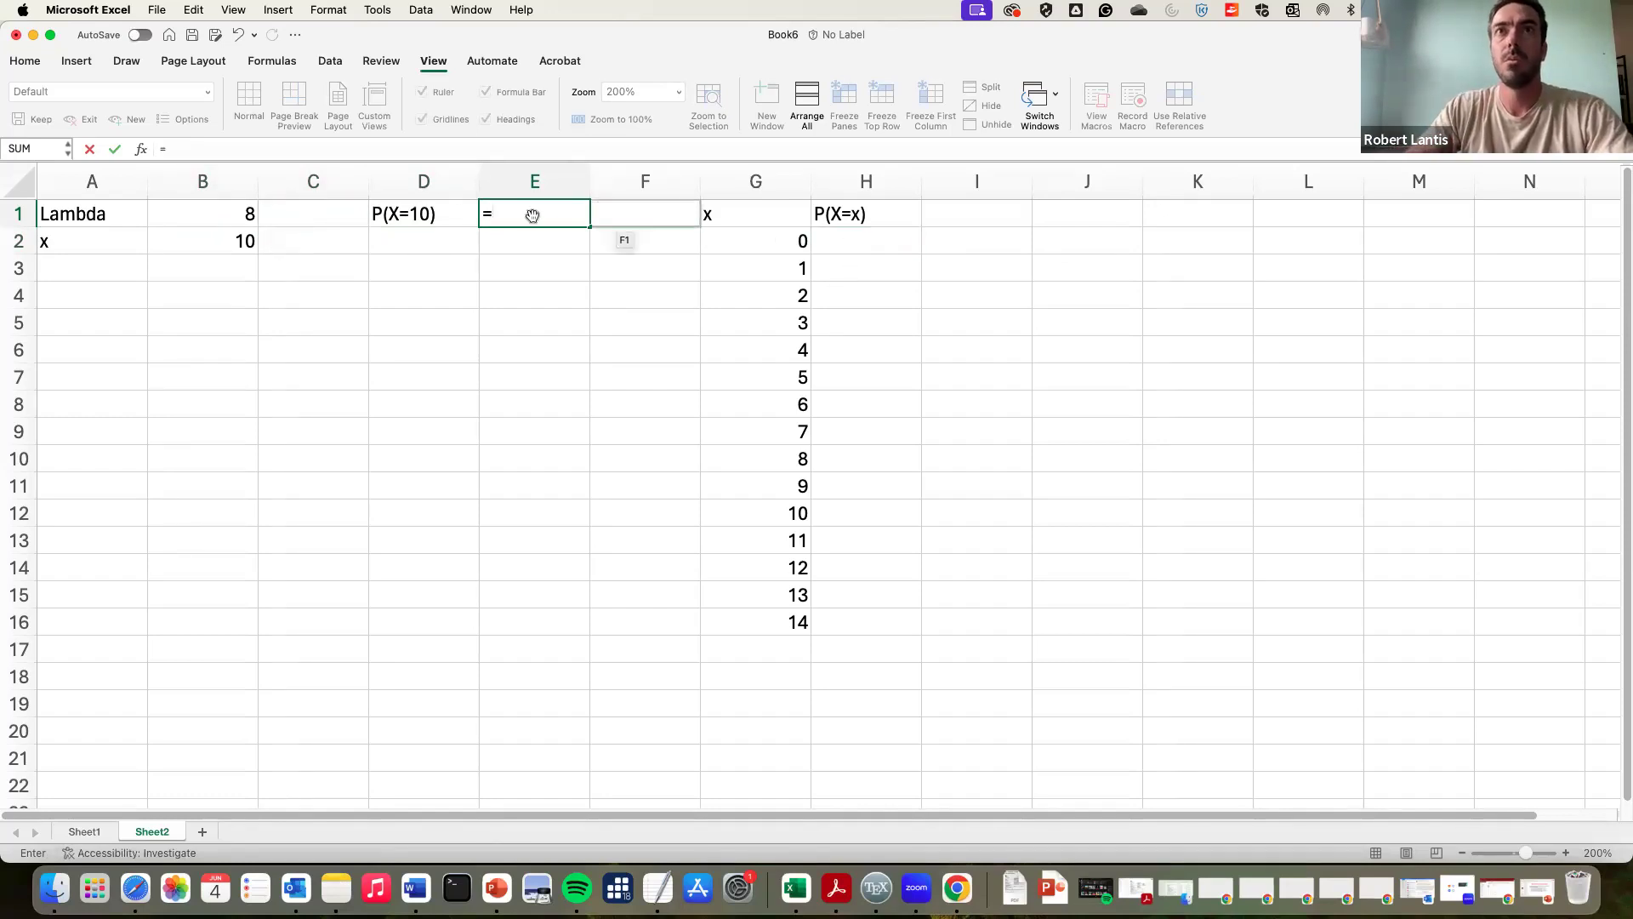
type("poio")
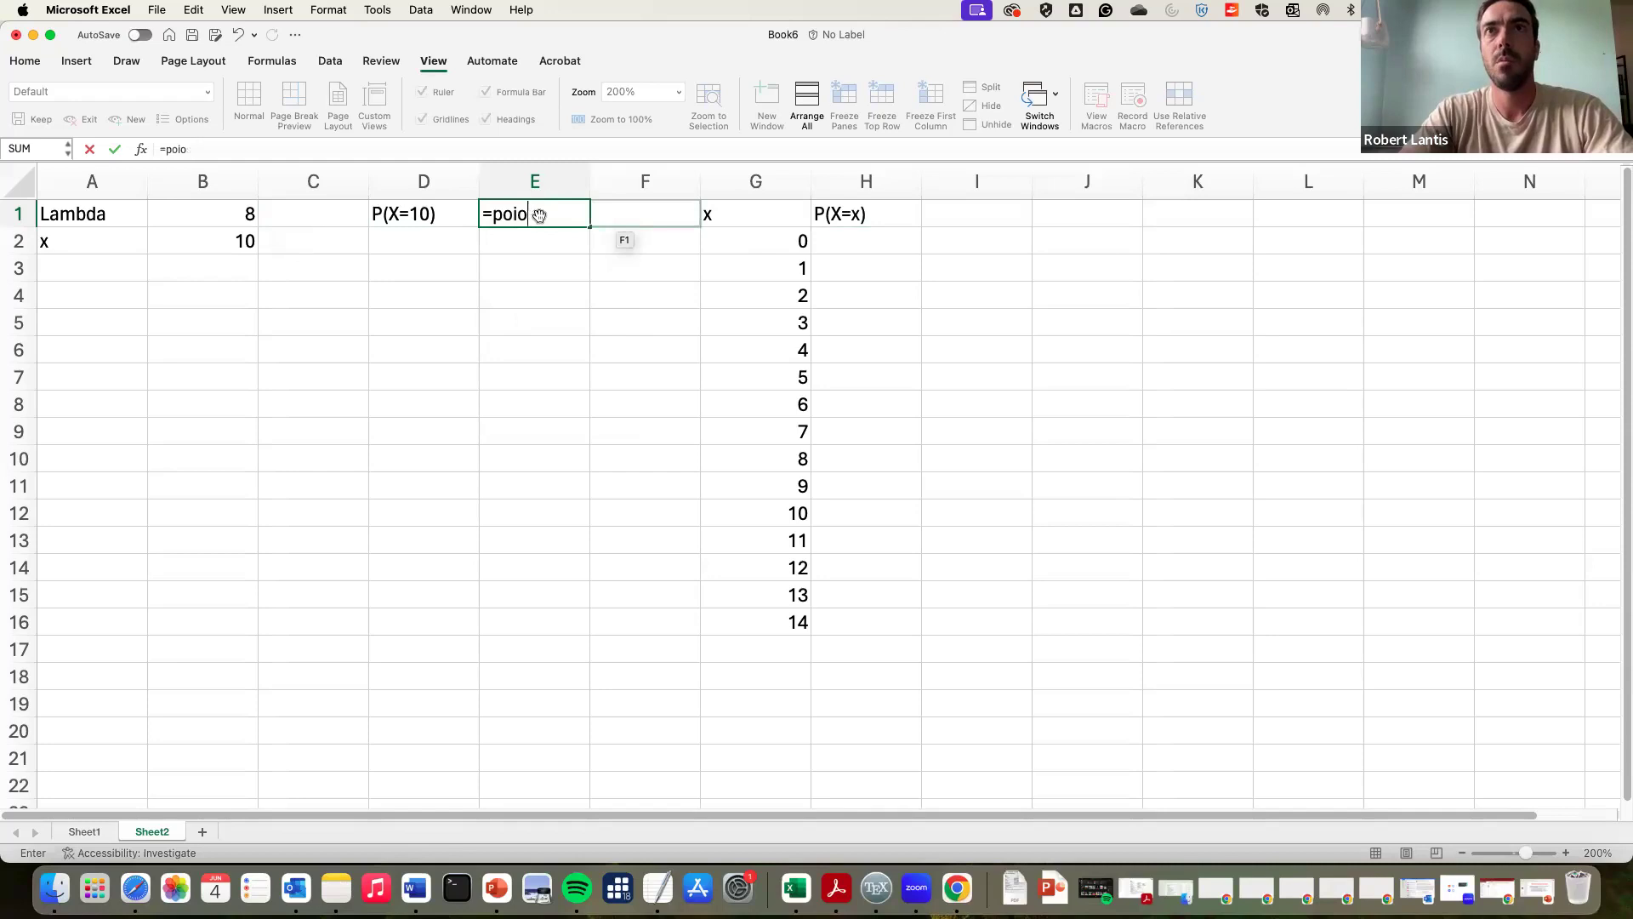
key("BackSpace")
type("sson.dist(")
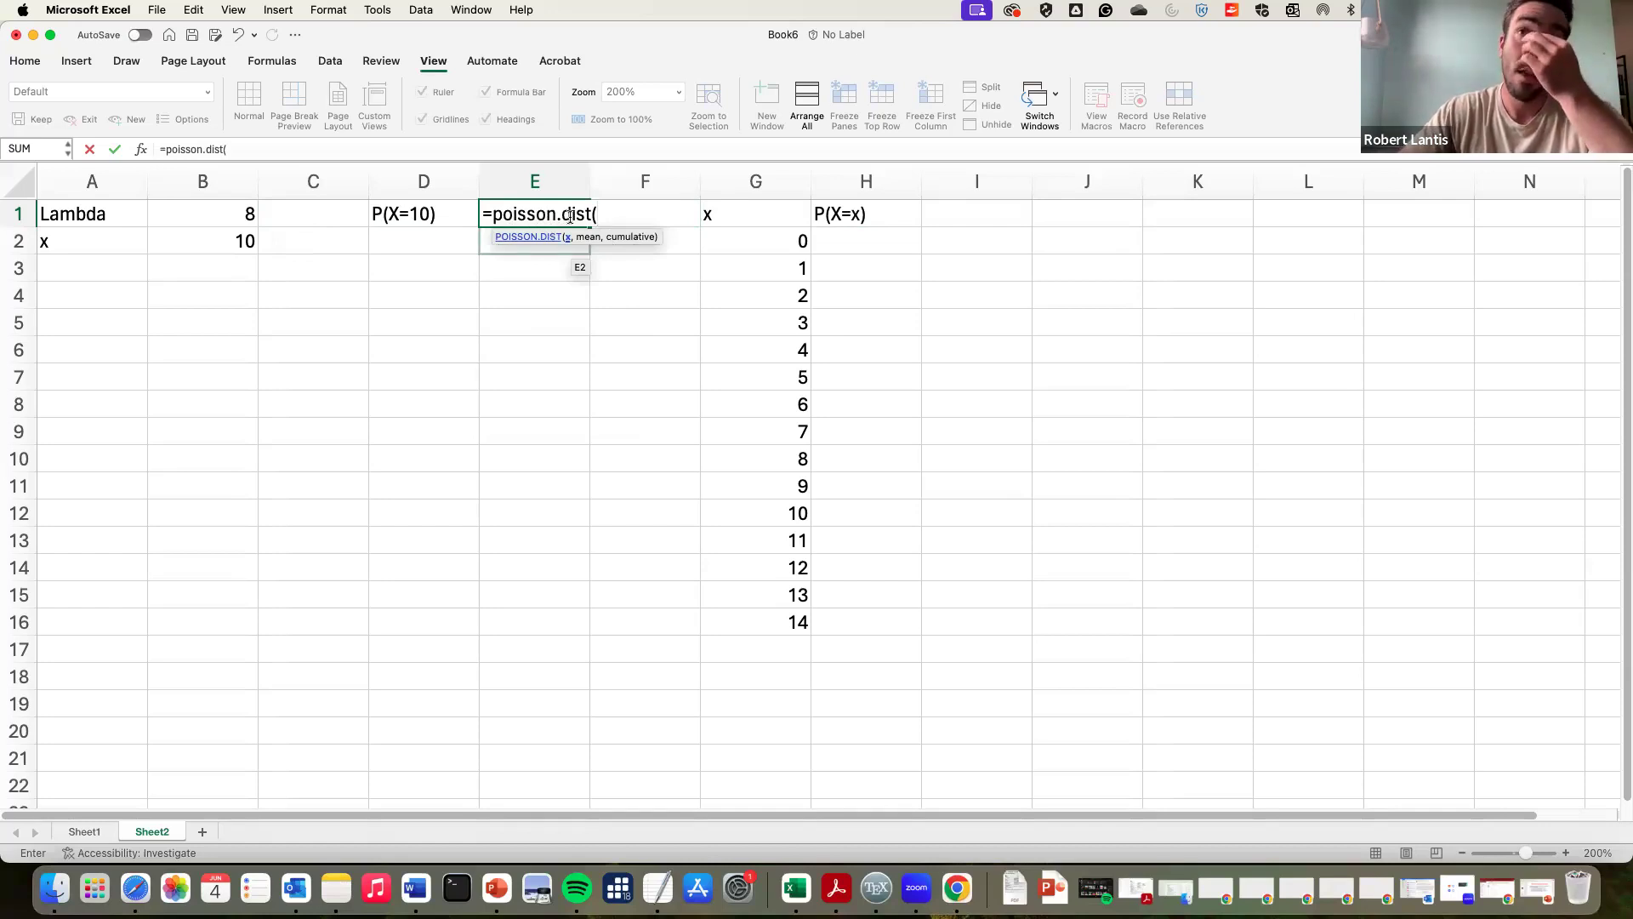
left_click(216, 241)
type(",")
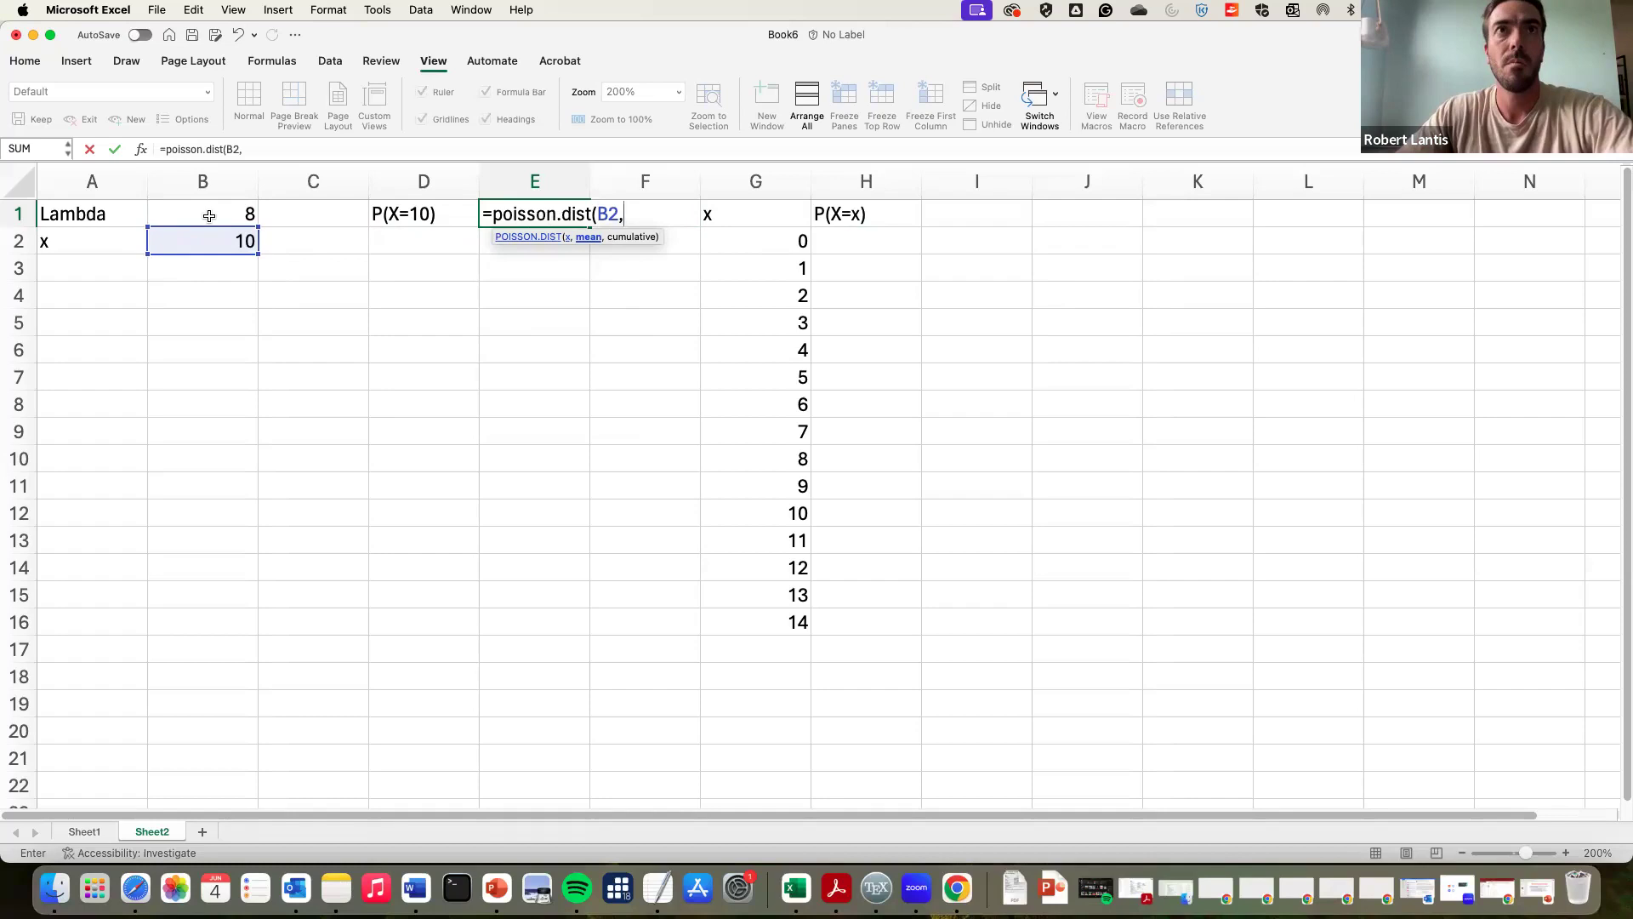
left_click(209, 216)
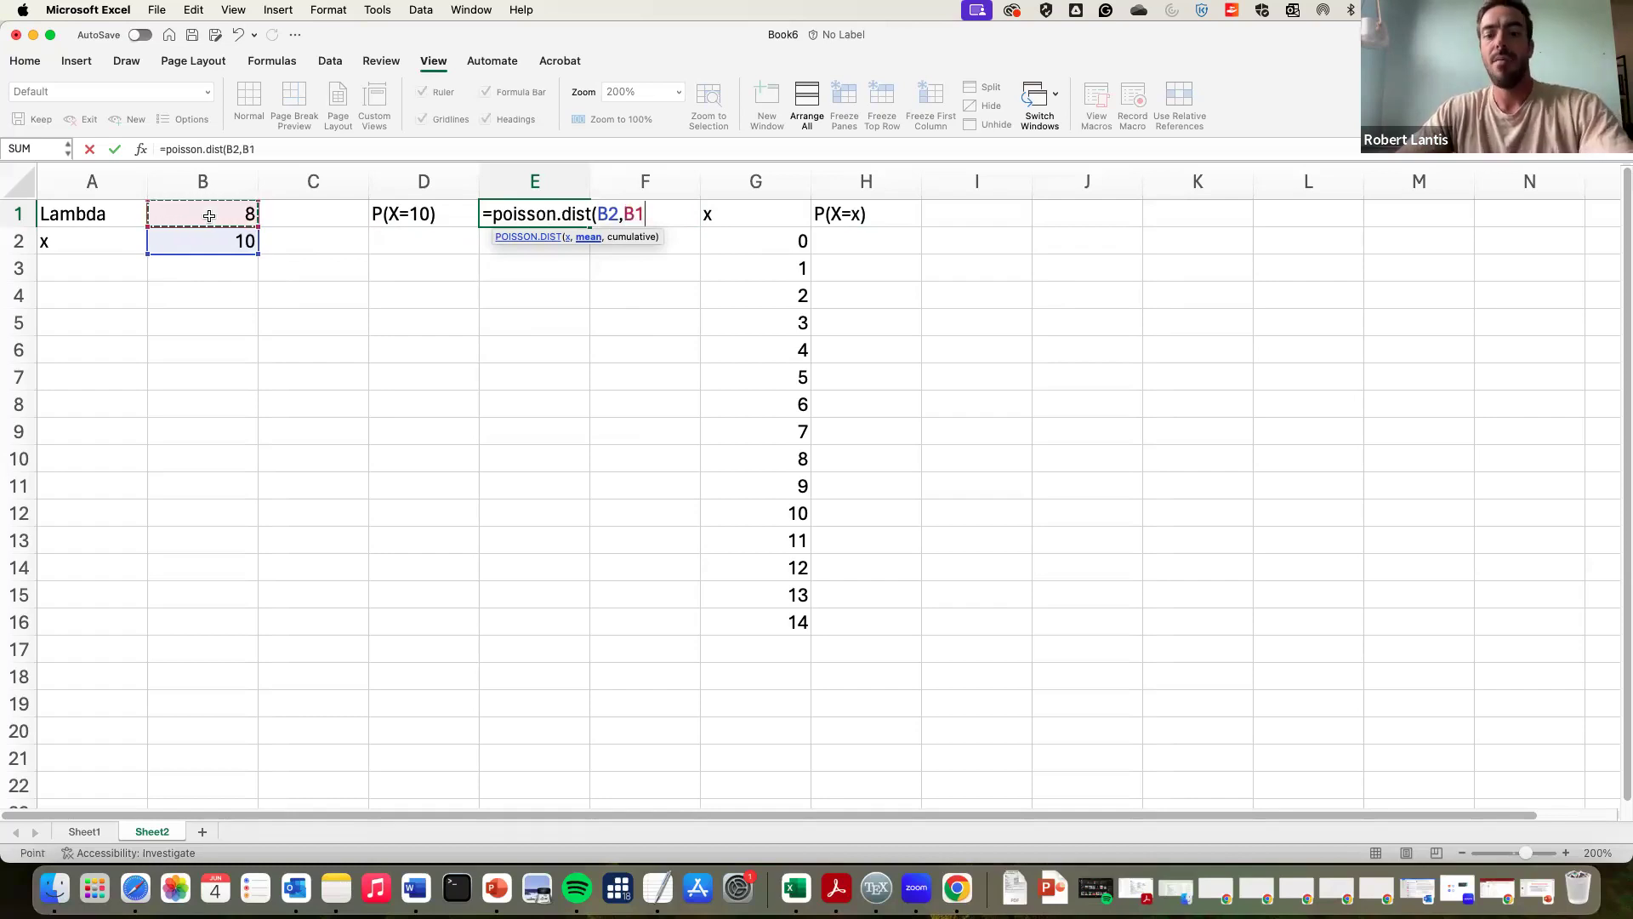
type(",0)")
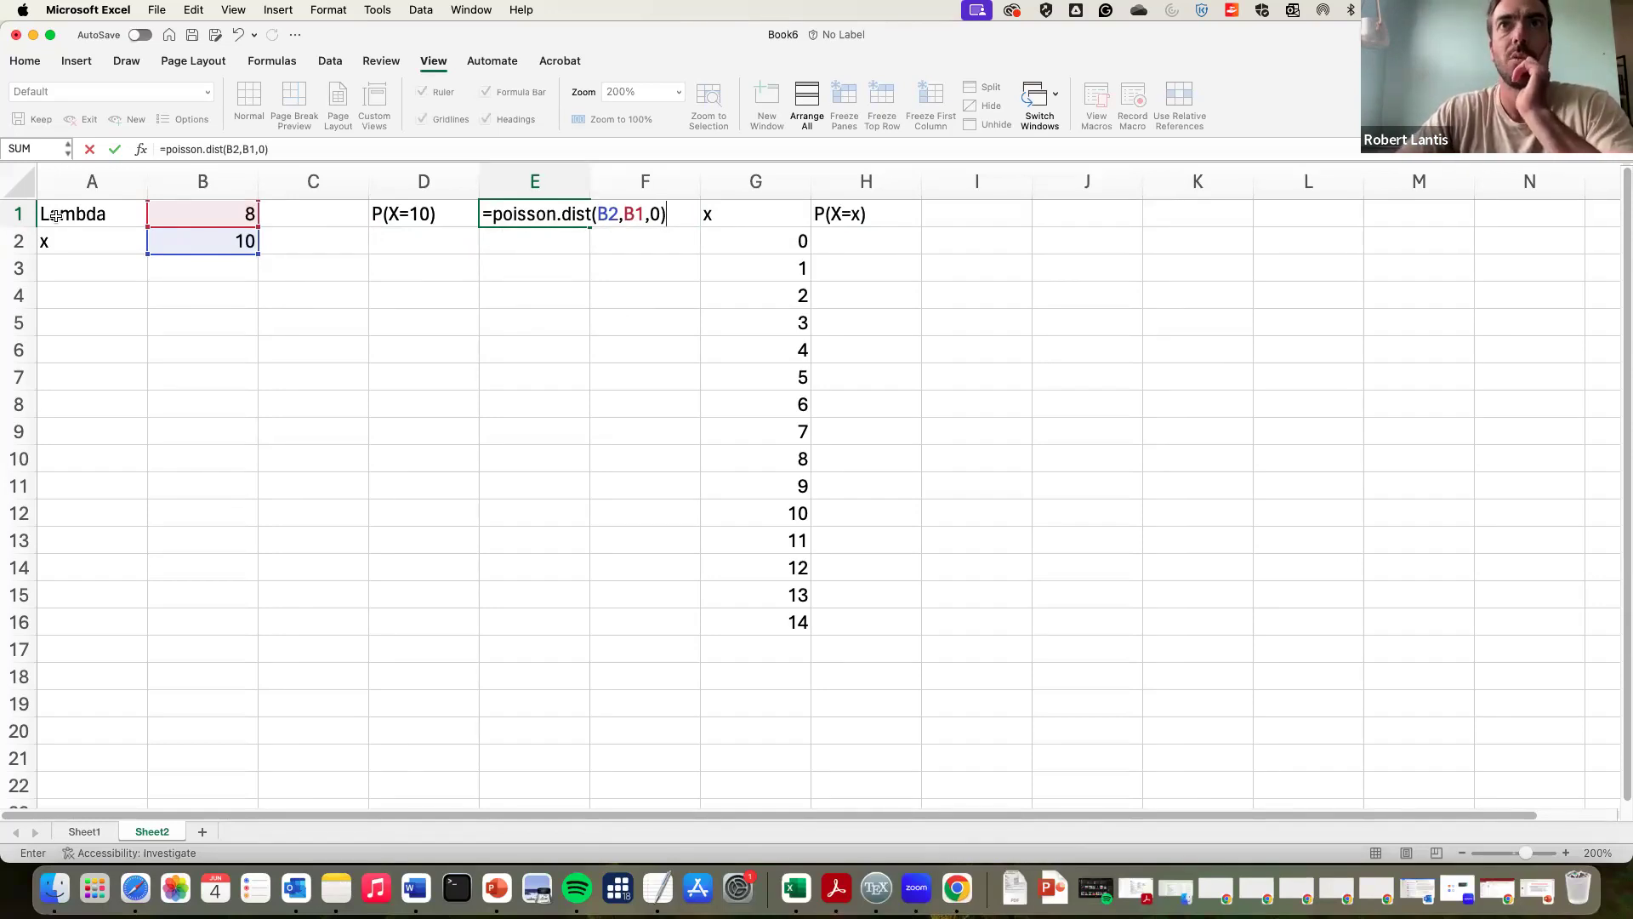
key("Return")
key("Right")
key("Up")
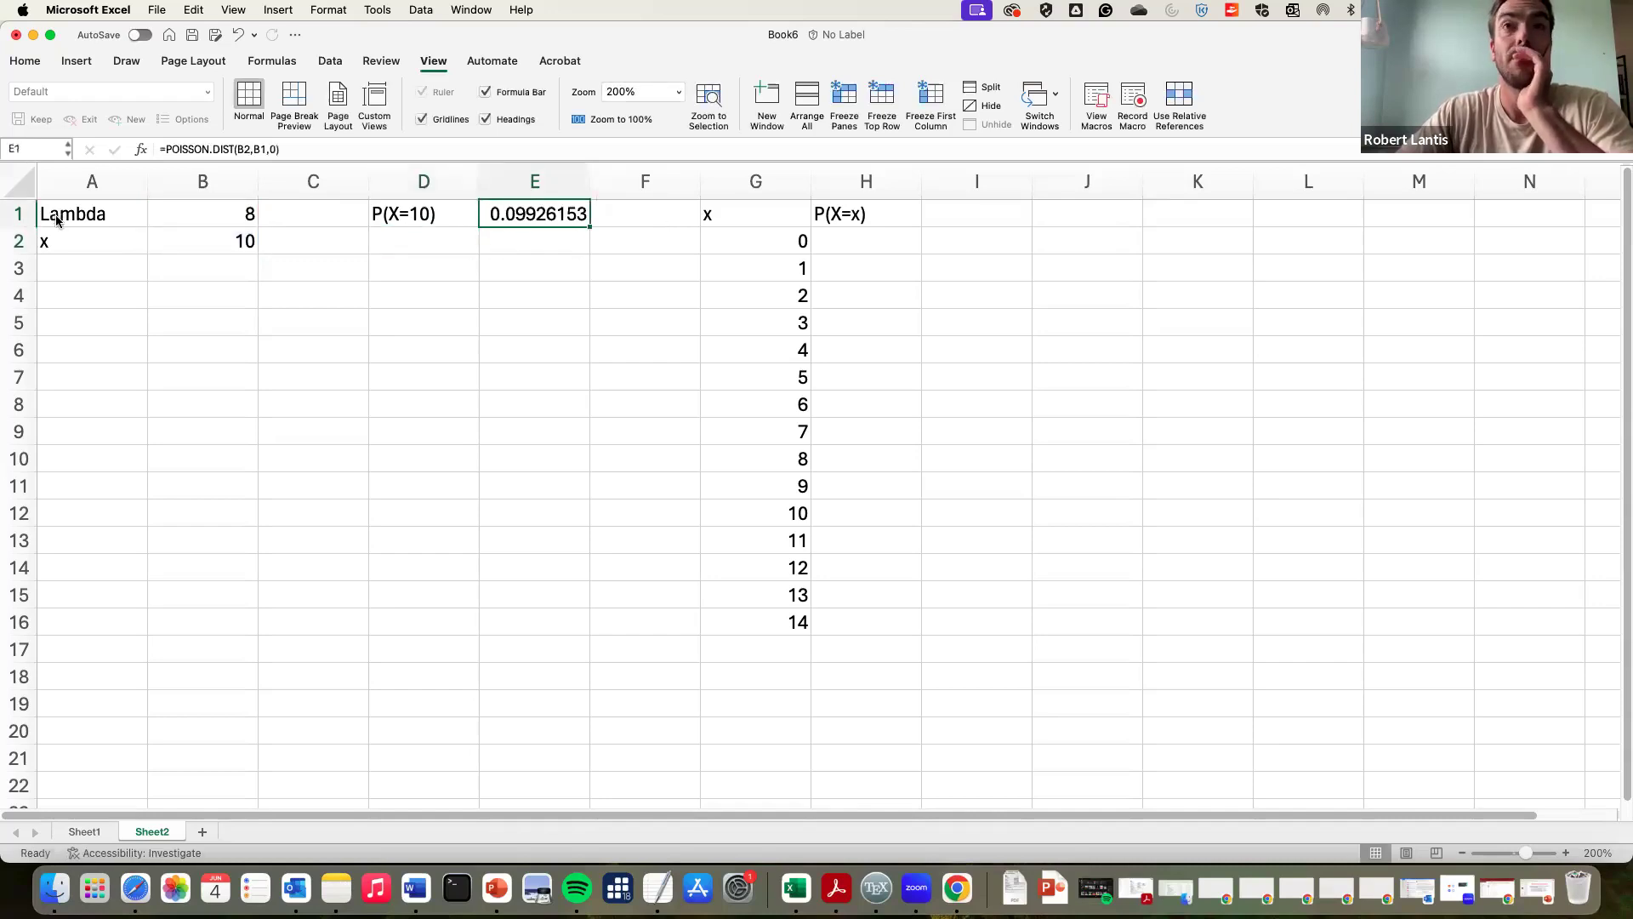
Step: Write a POISSON.DIST formula in H2 with G2 as x, B1 as the mean and 0 for cumulative
key("Right")
key("Right")
key("Down")
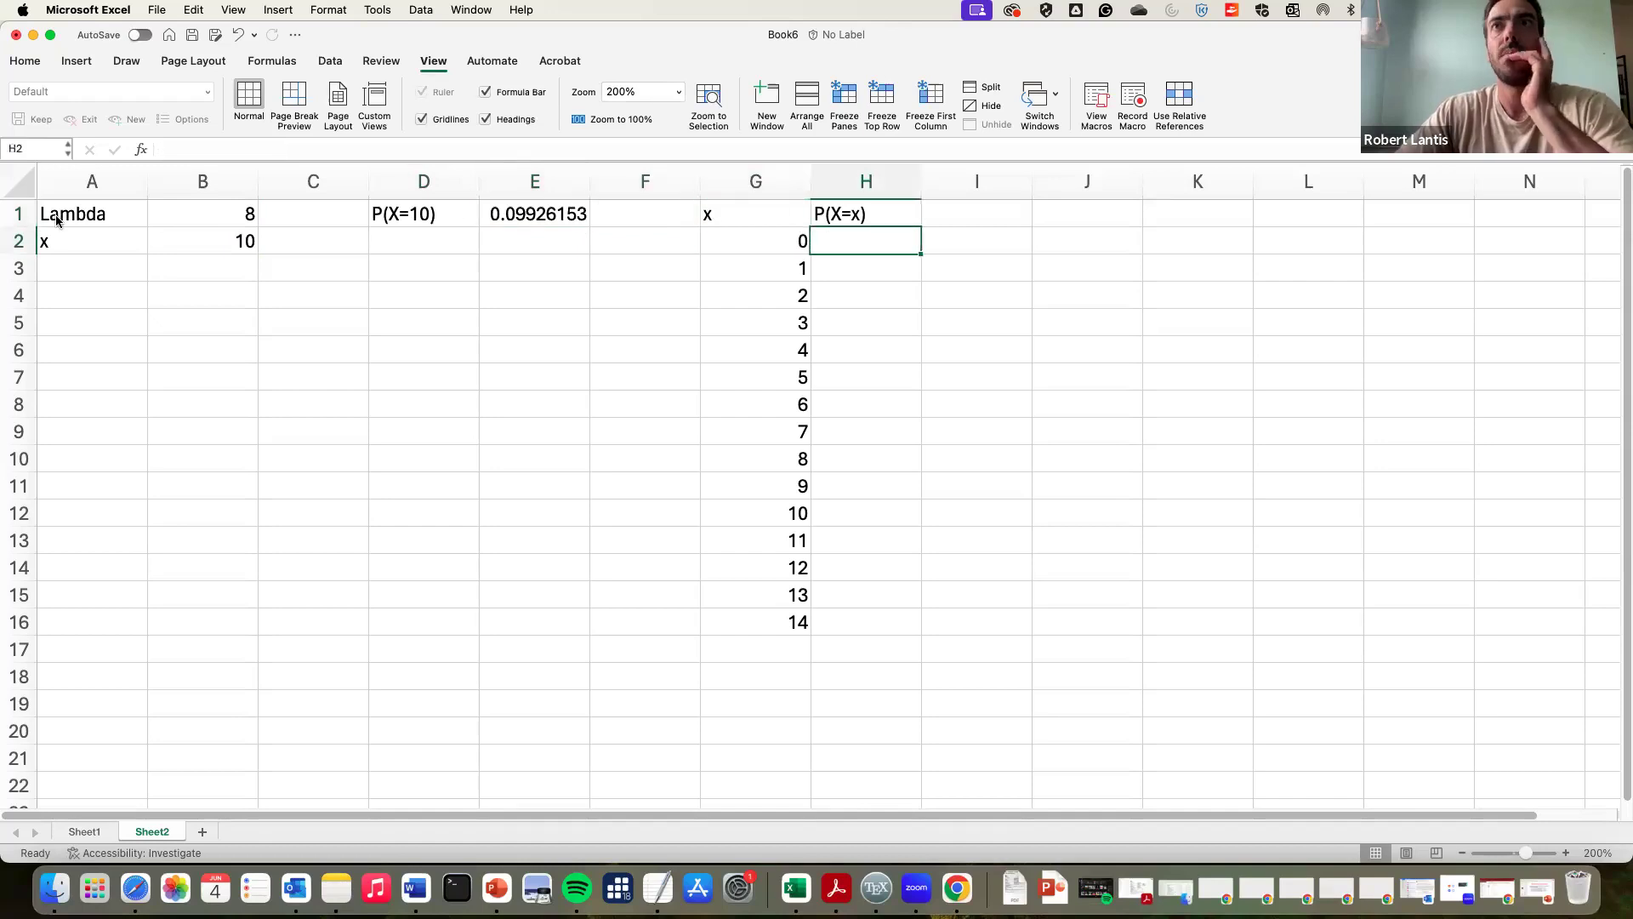
type("=poi")
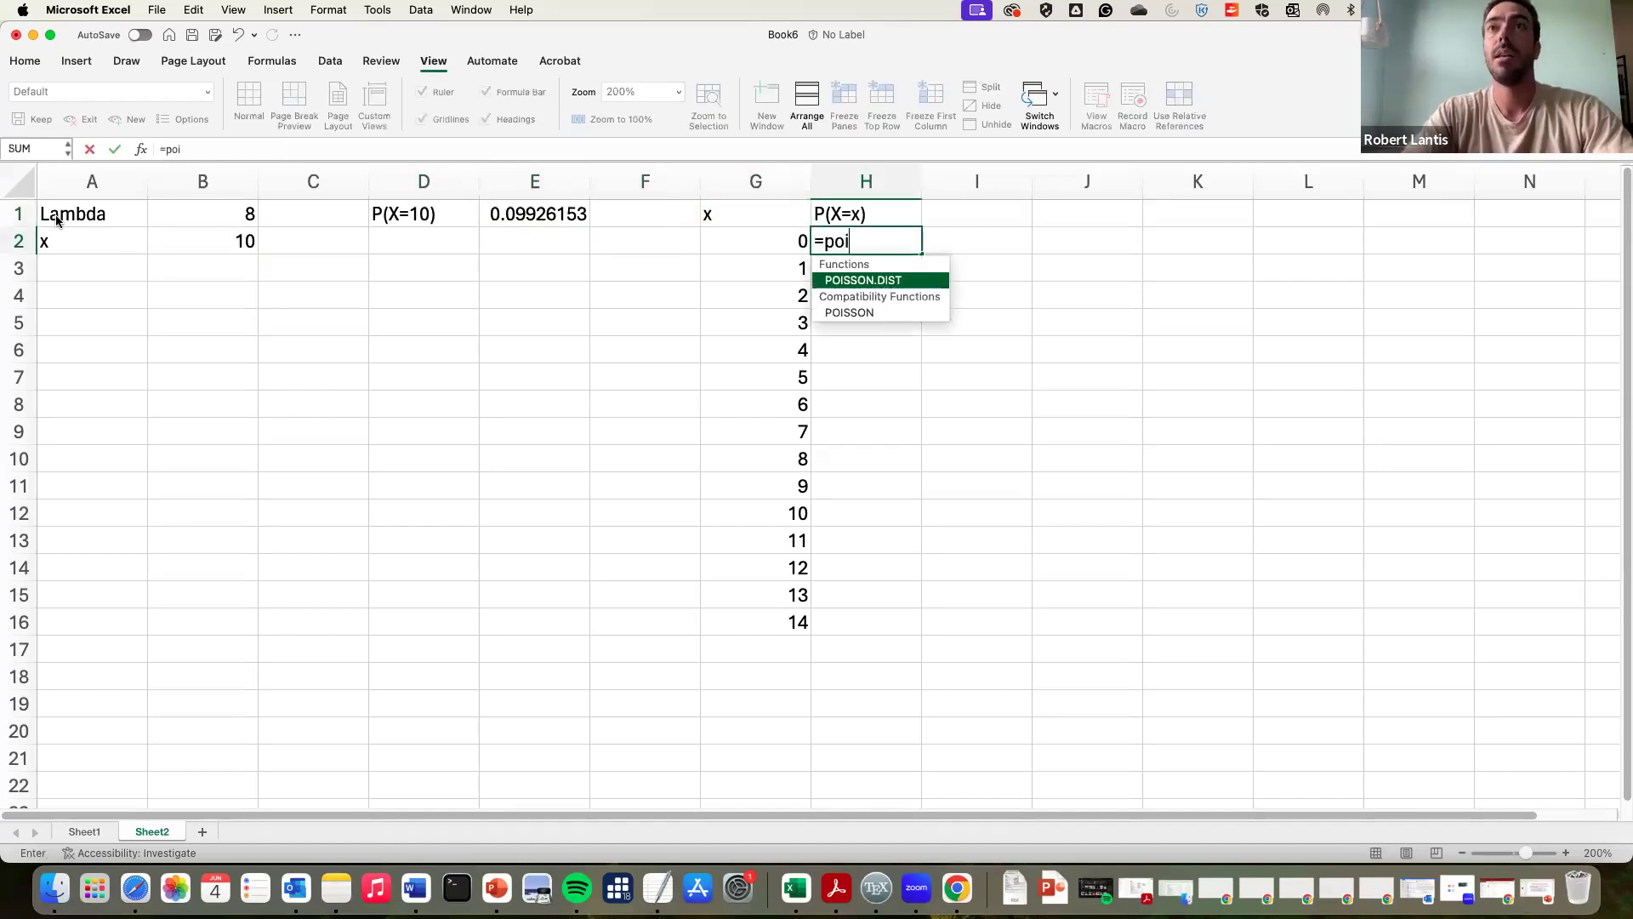
type("sson.dist")
key("BackSpace")
key("BackSpace")
key("BackSpace")
key("BackSpace")
key("BackSpace")
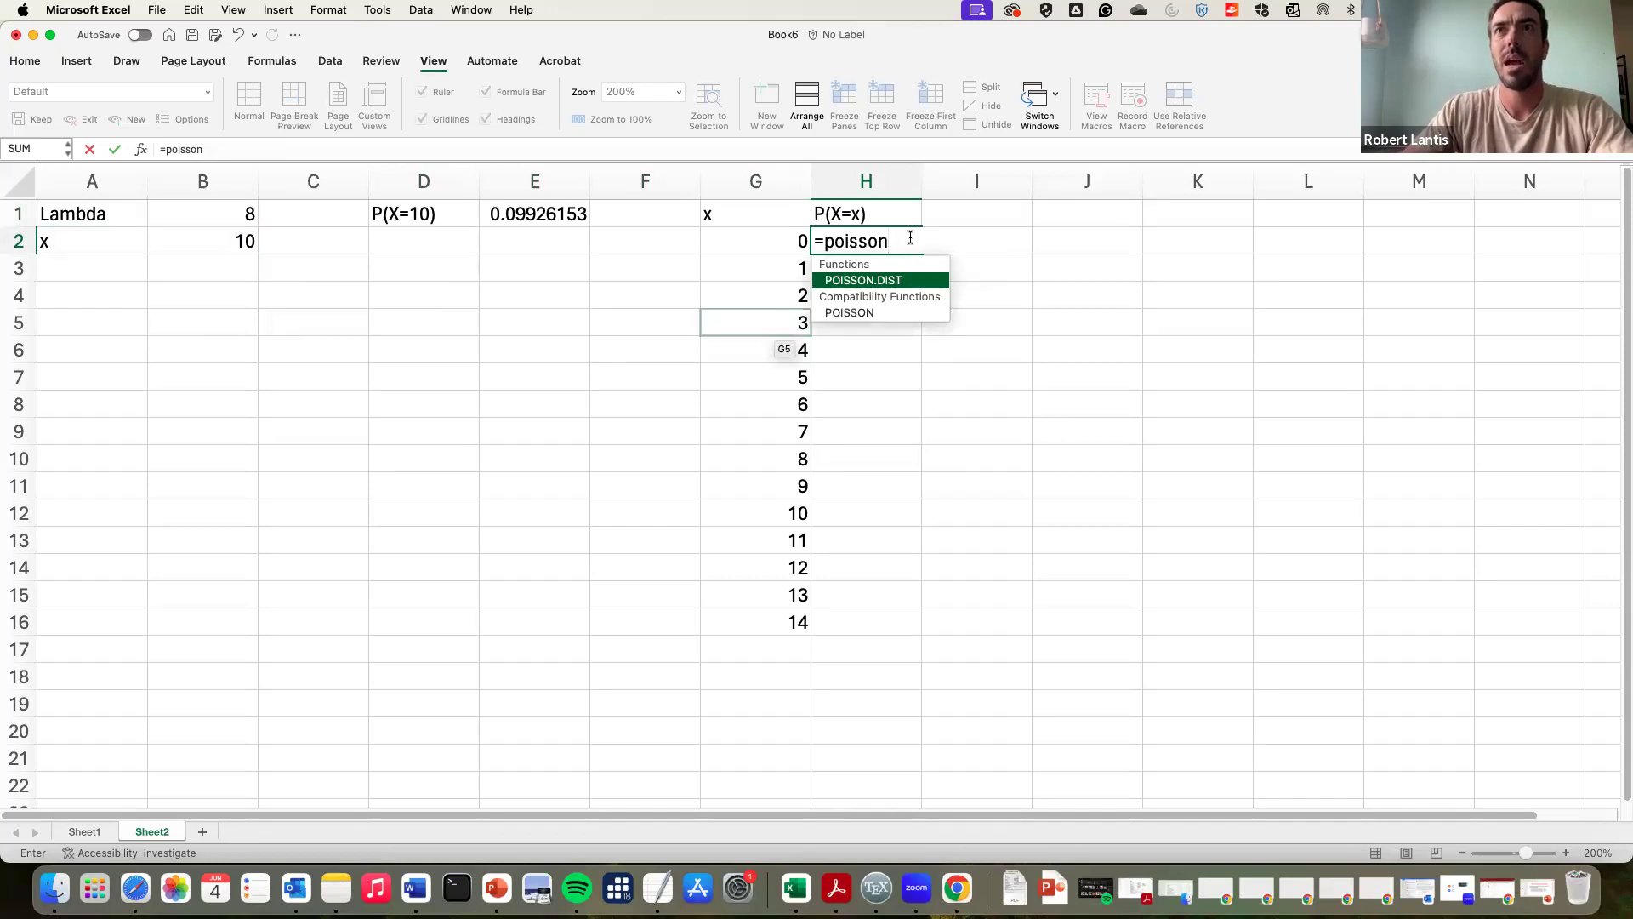
type(".dst(")
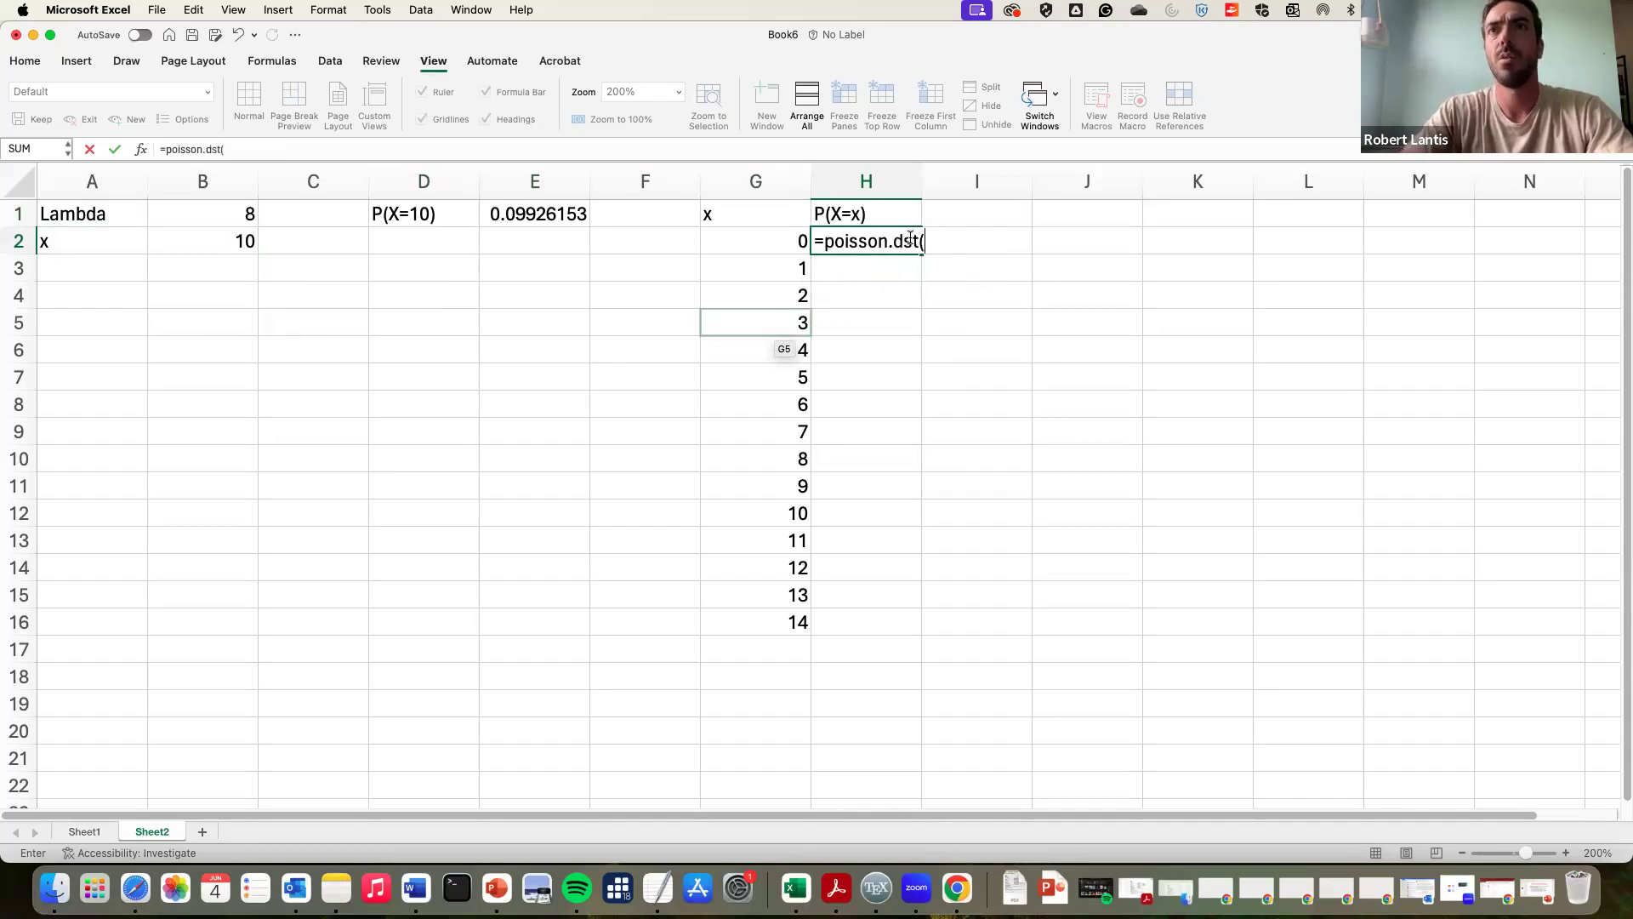
key("BackSpace")
key("BackSpace")
key("BackSpace")
type("ist(")
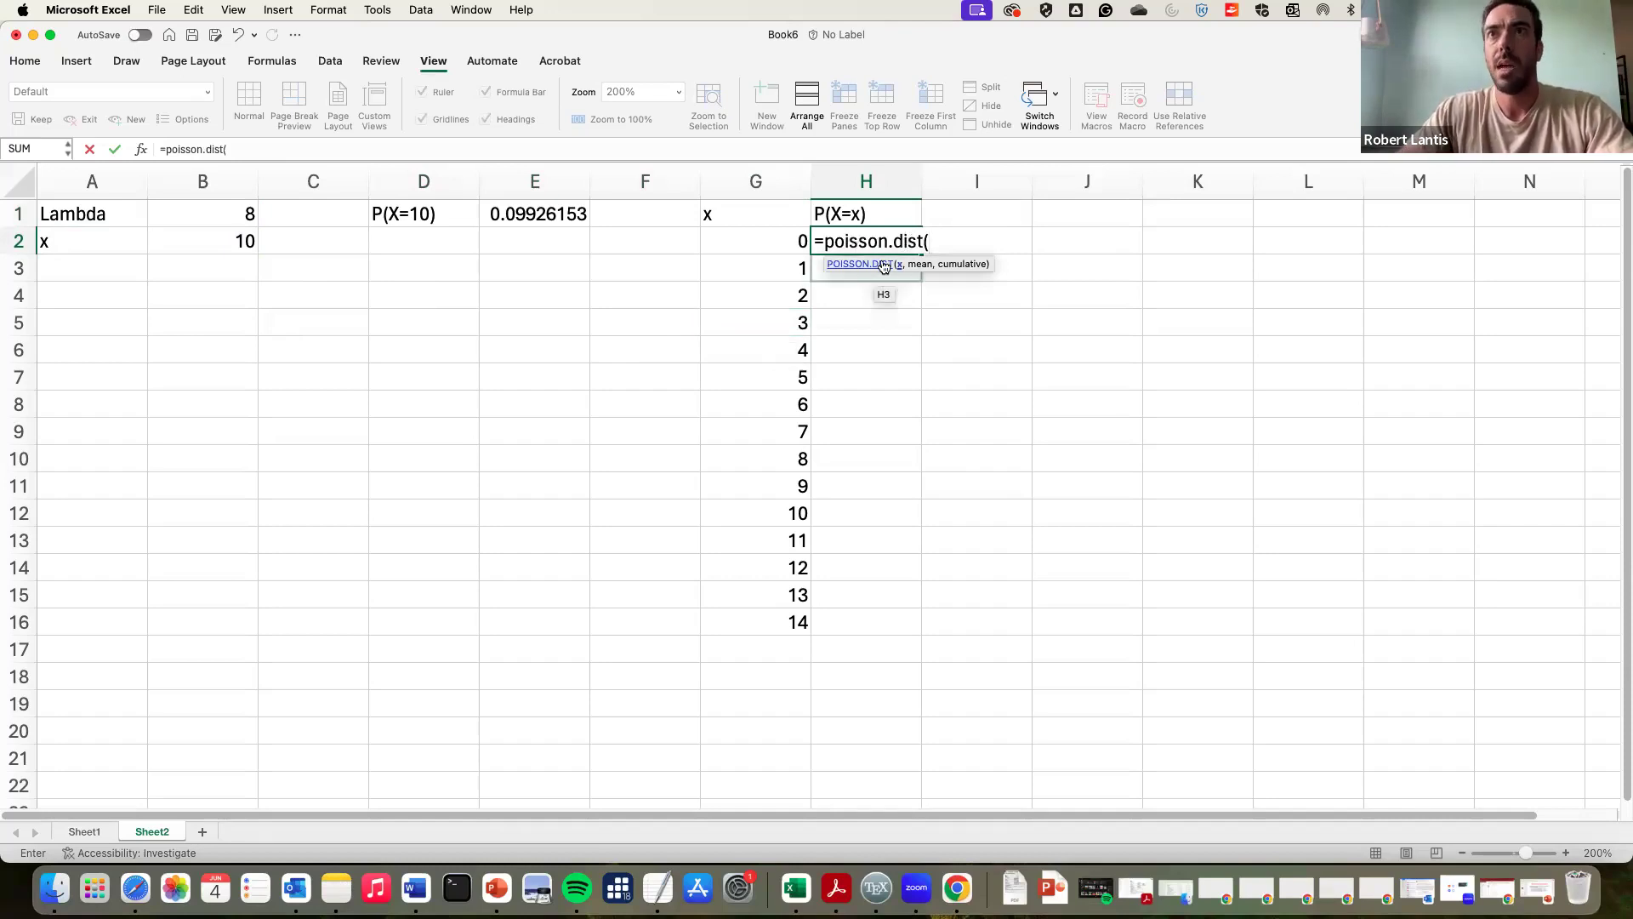
left_click(771, 236)
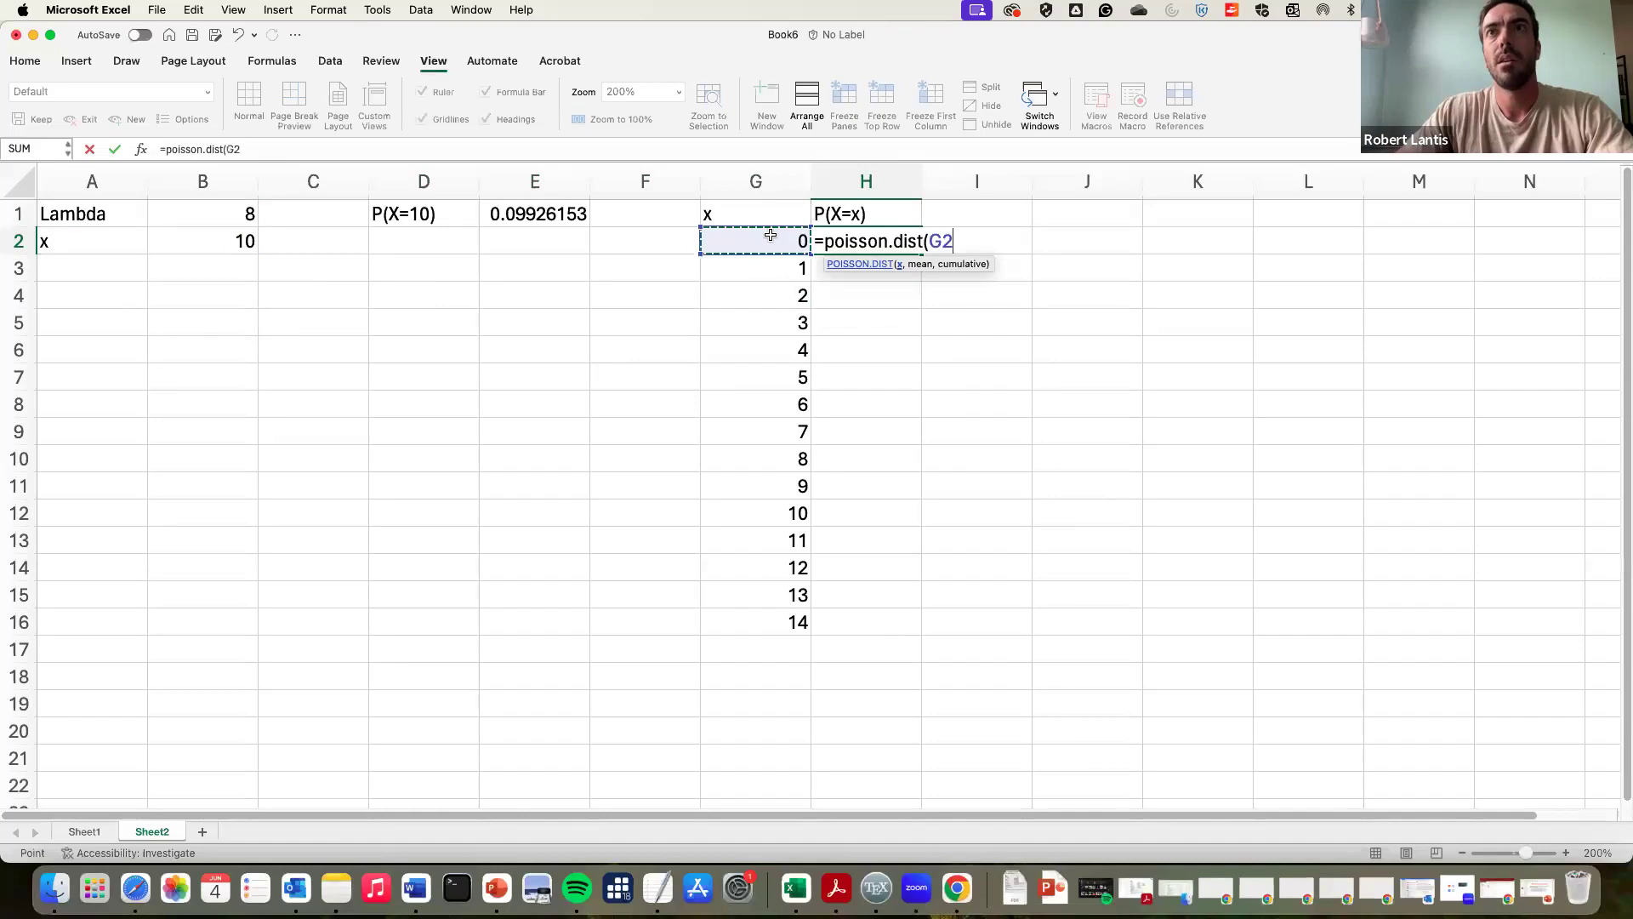
type(",")
left_click(213, 218)
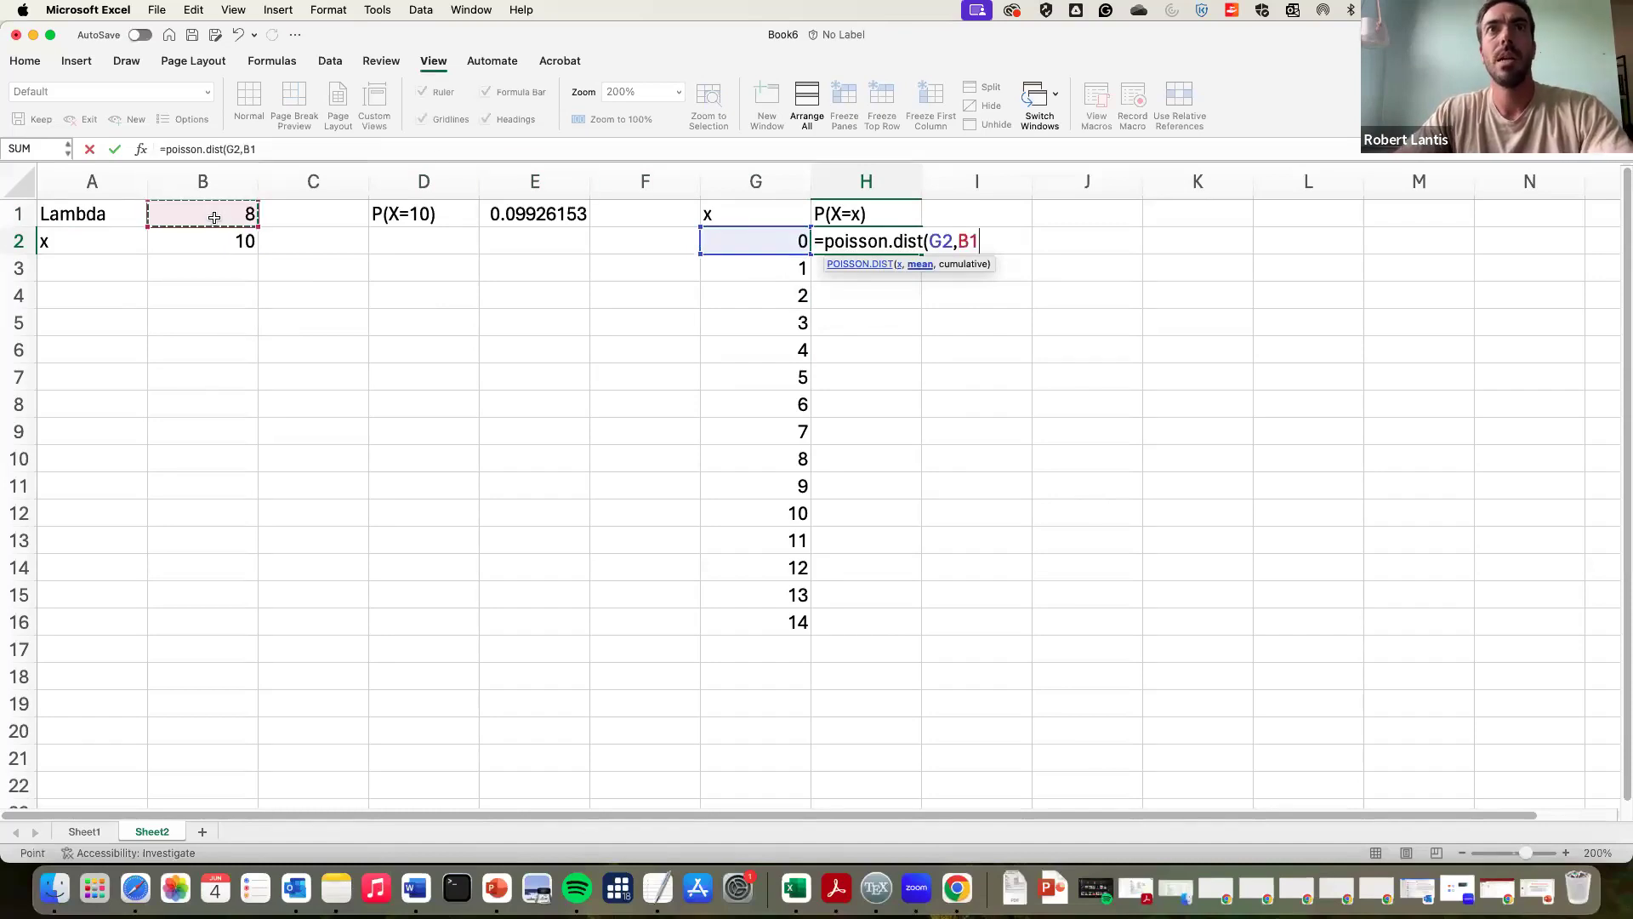
type(",0")
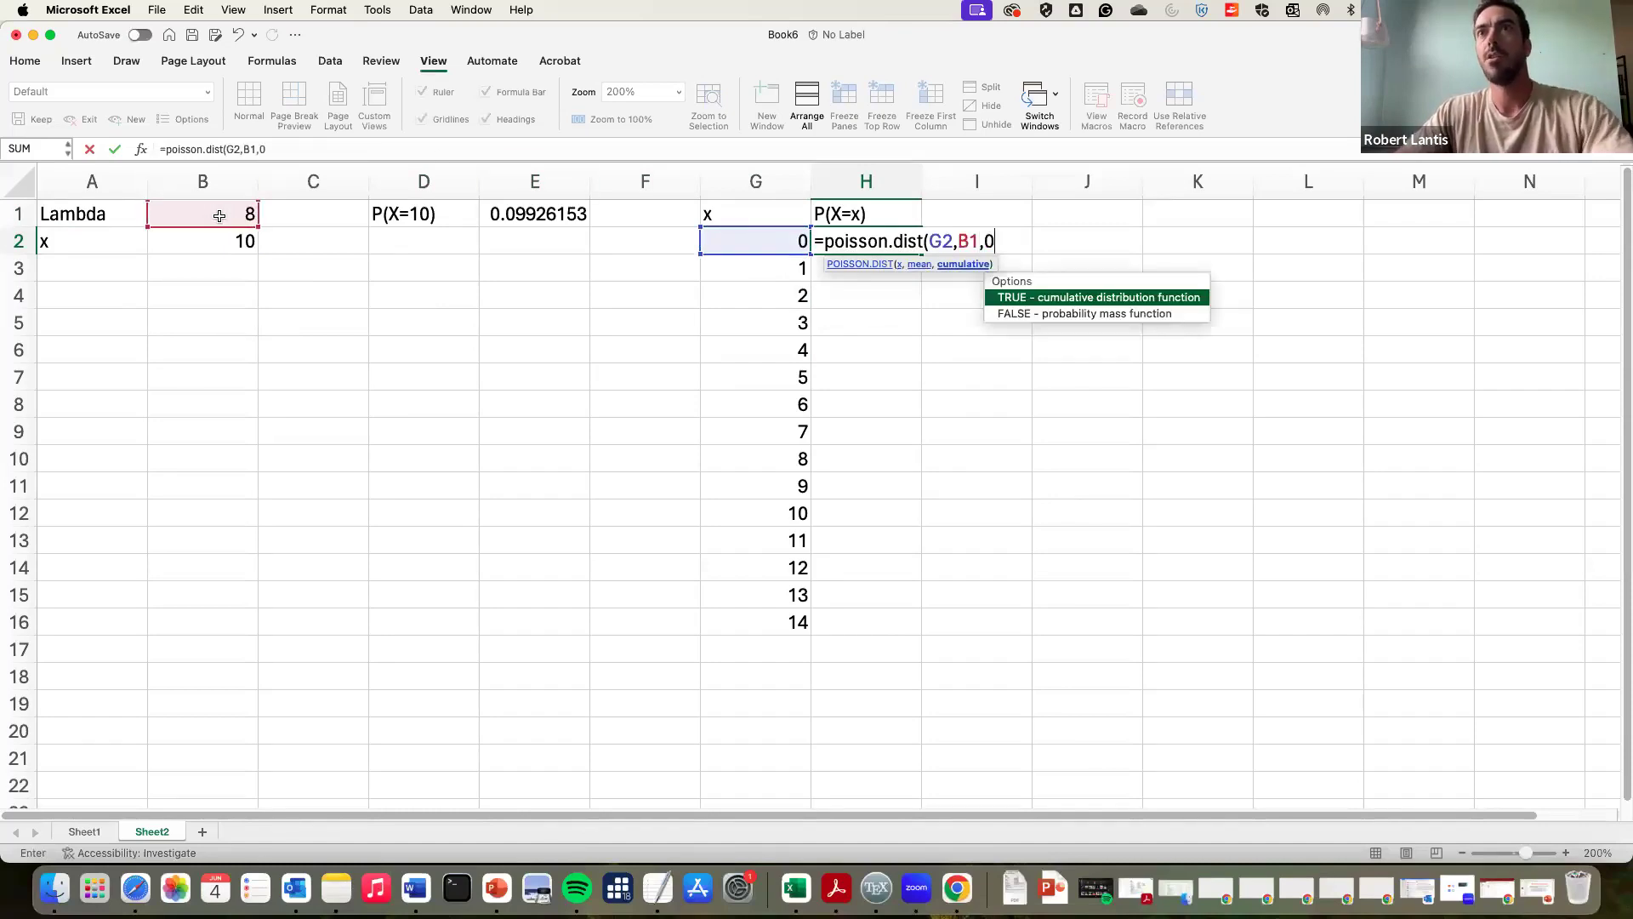
Step: Make the mean reference absolute as $B$1 in the H2 formula and fill it down to H16
left_click_drag(959, 241, 978, 239)
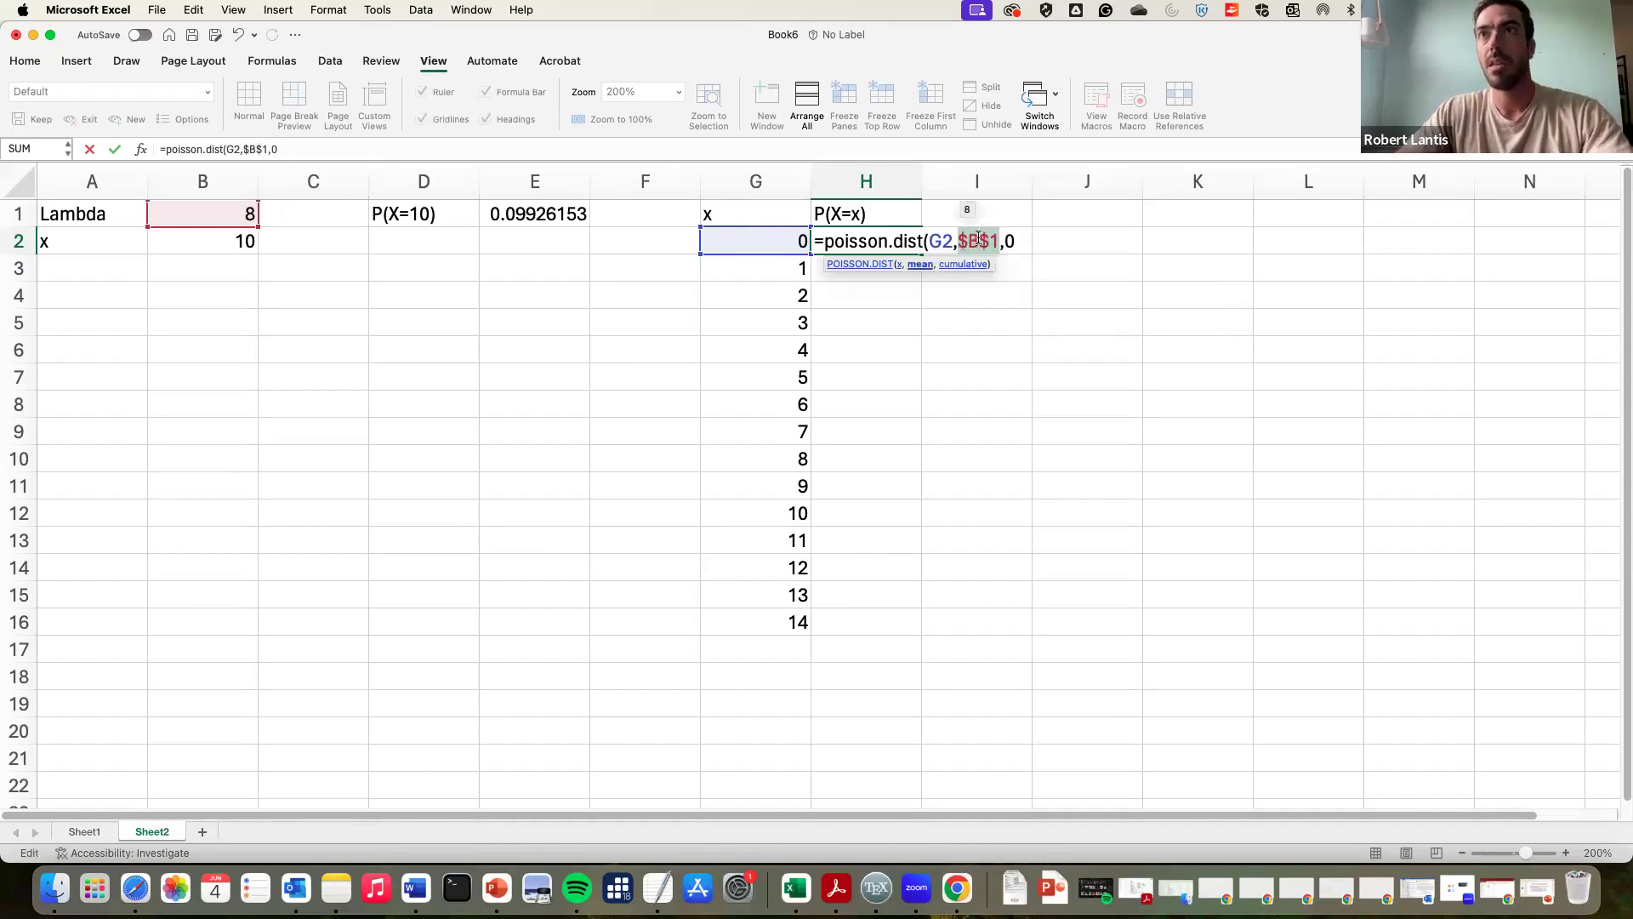
key("F4")
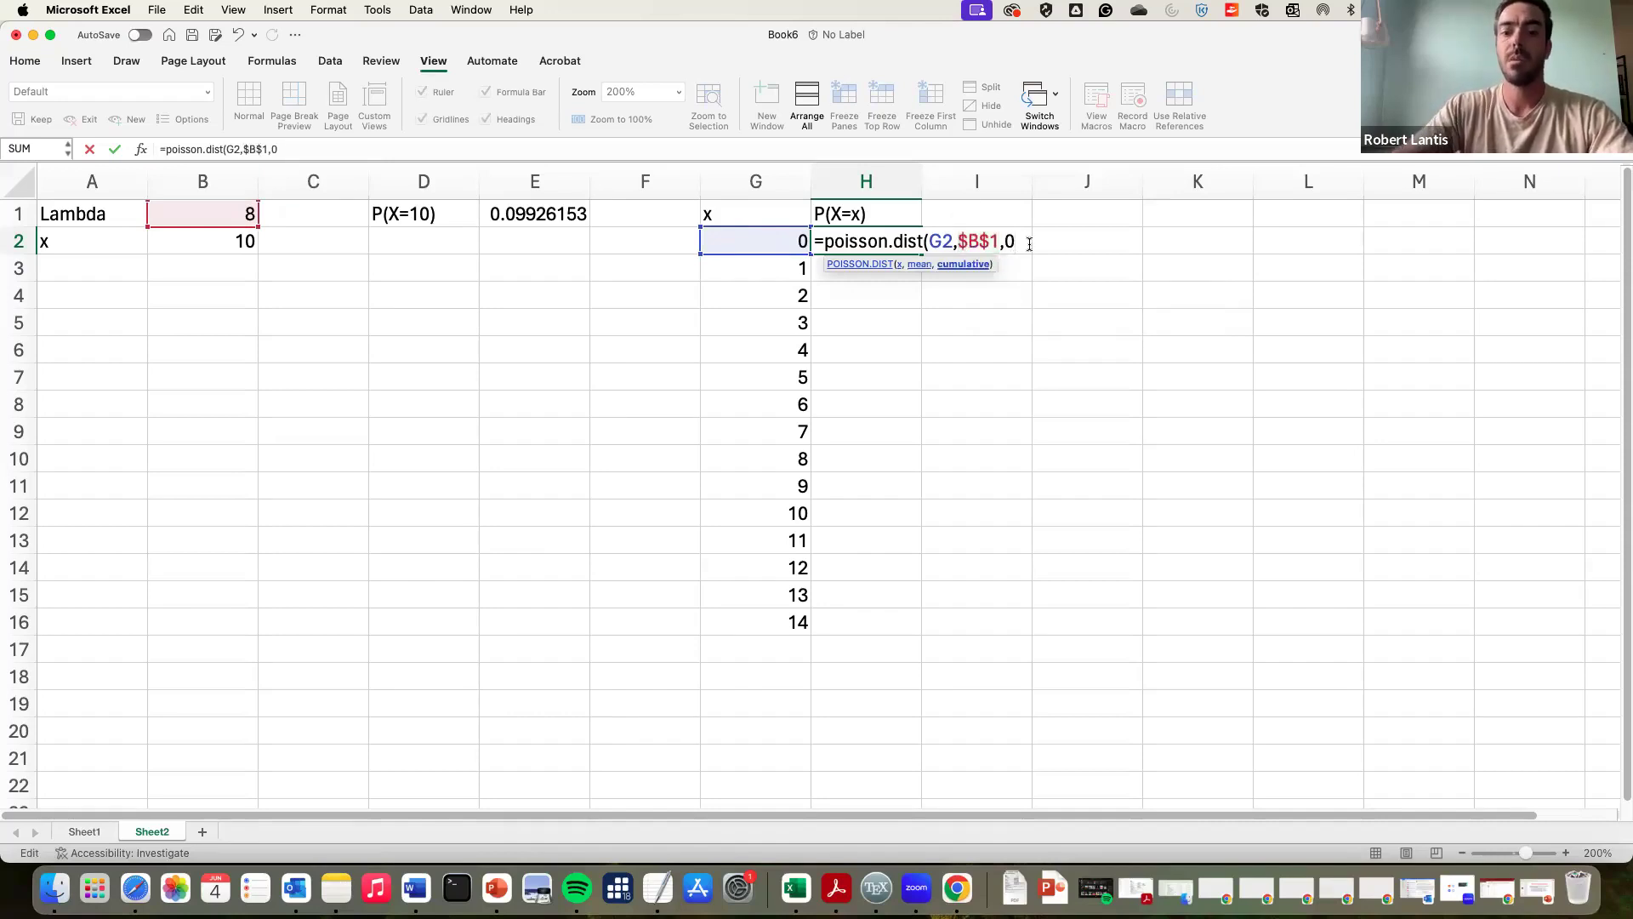
type(")")
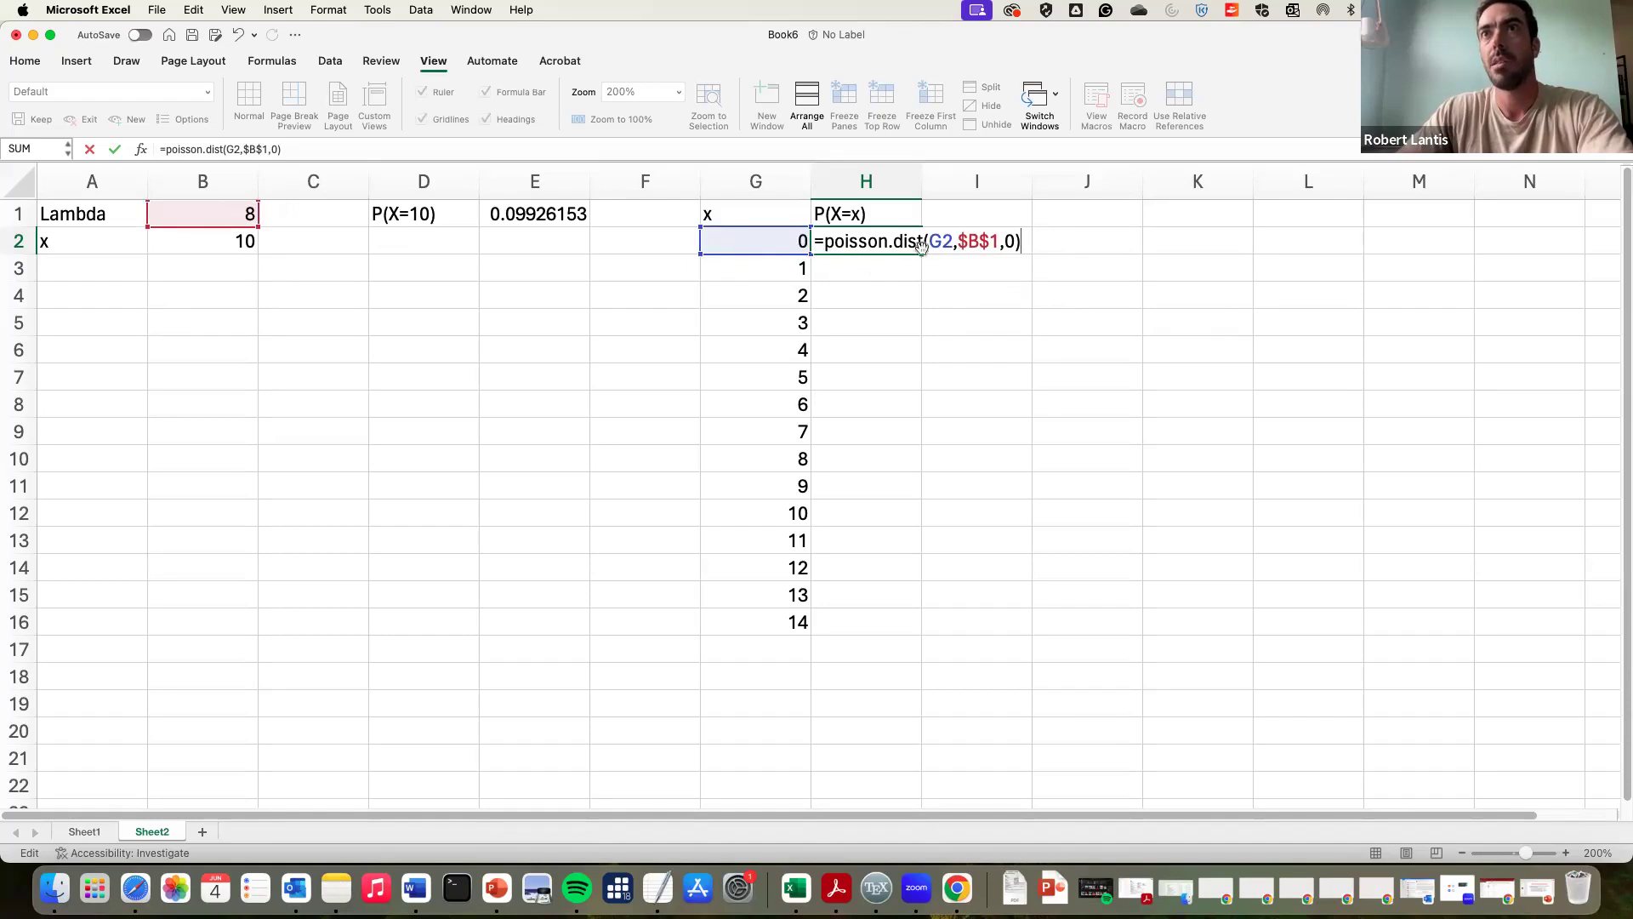
key("Return")
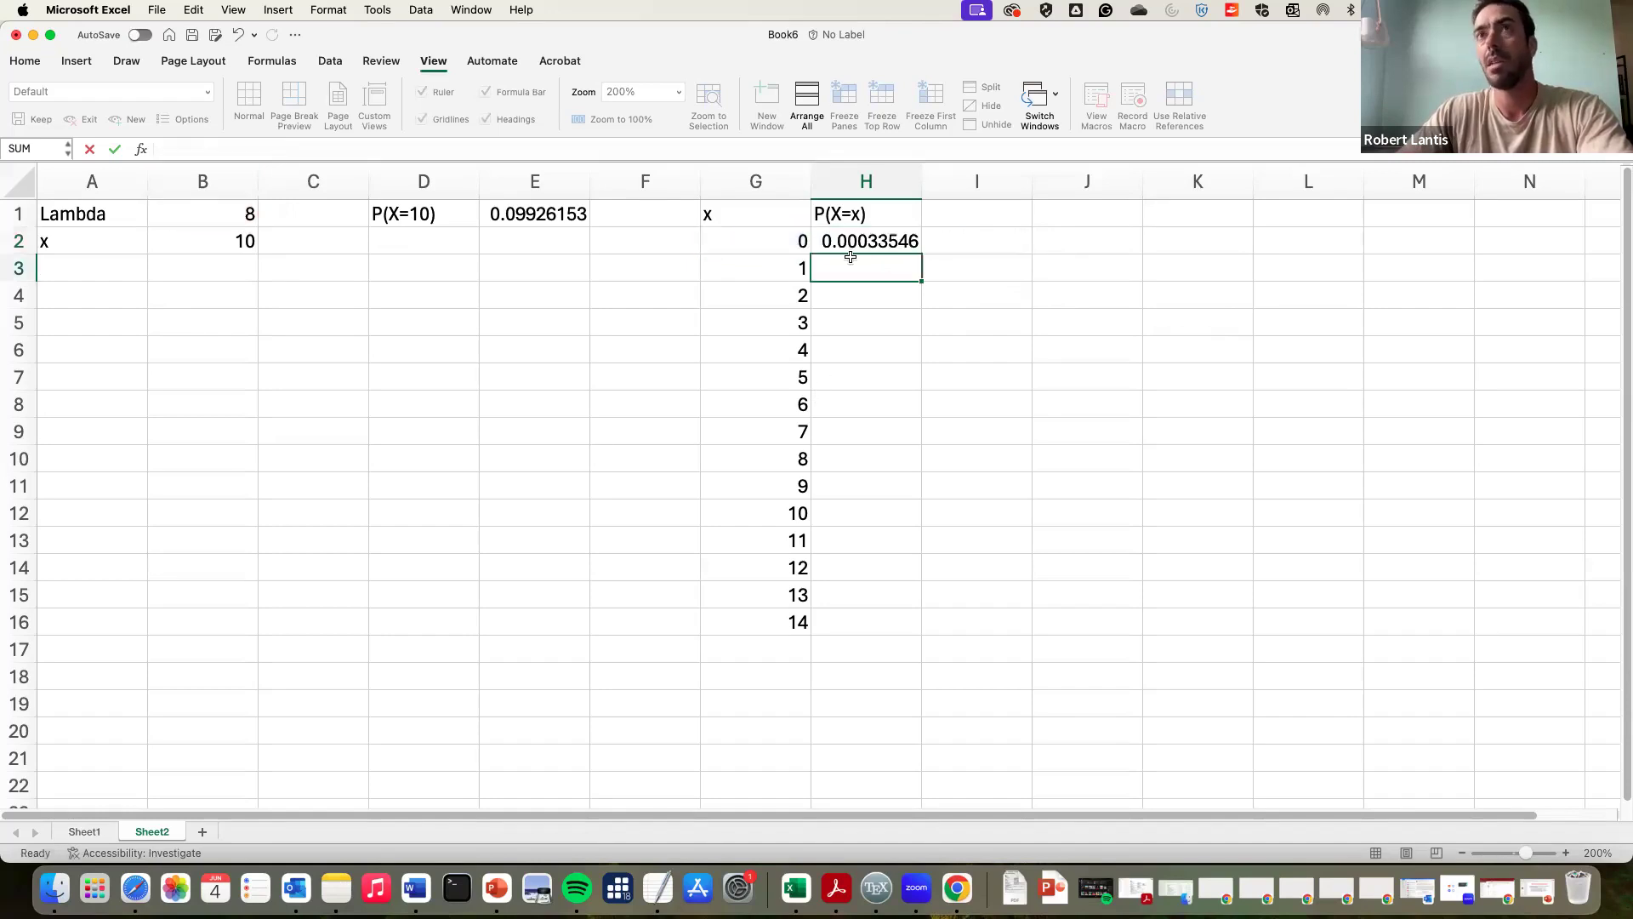
left_click(861, 242)
left_click_drag(921, 254, 864, 627)
Step: Check the cell references in the copied formulas in H11 and H14, and examine the table rows for x = 7 and 8
double_click(854, 485)
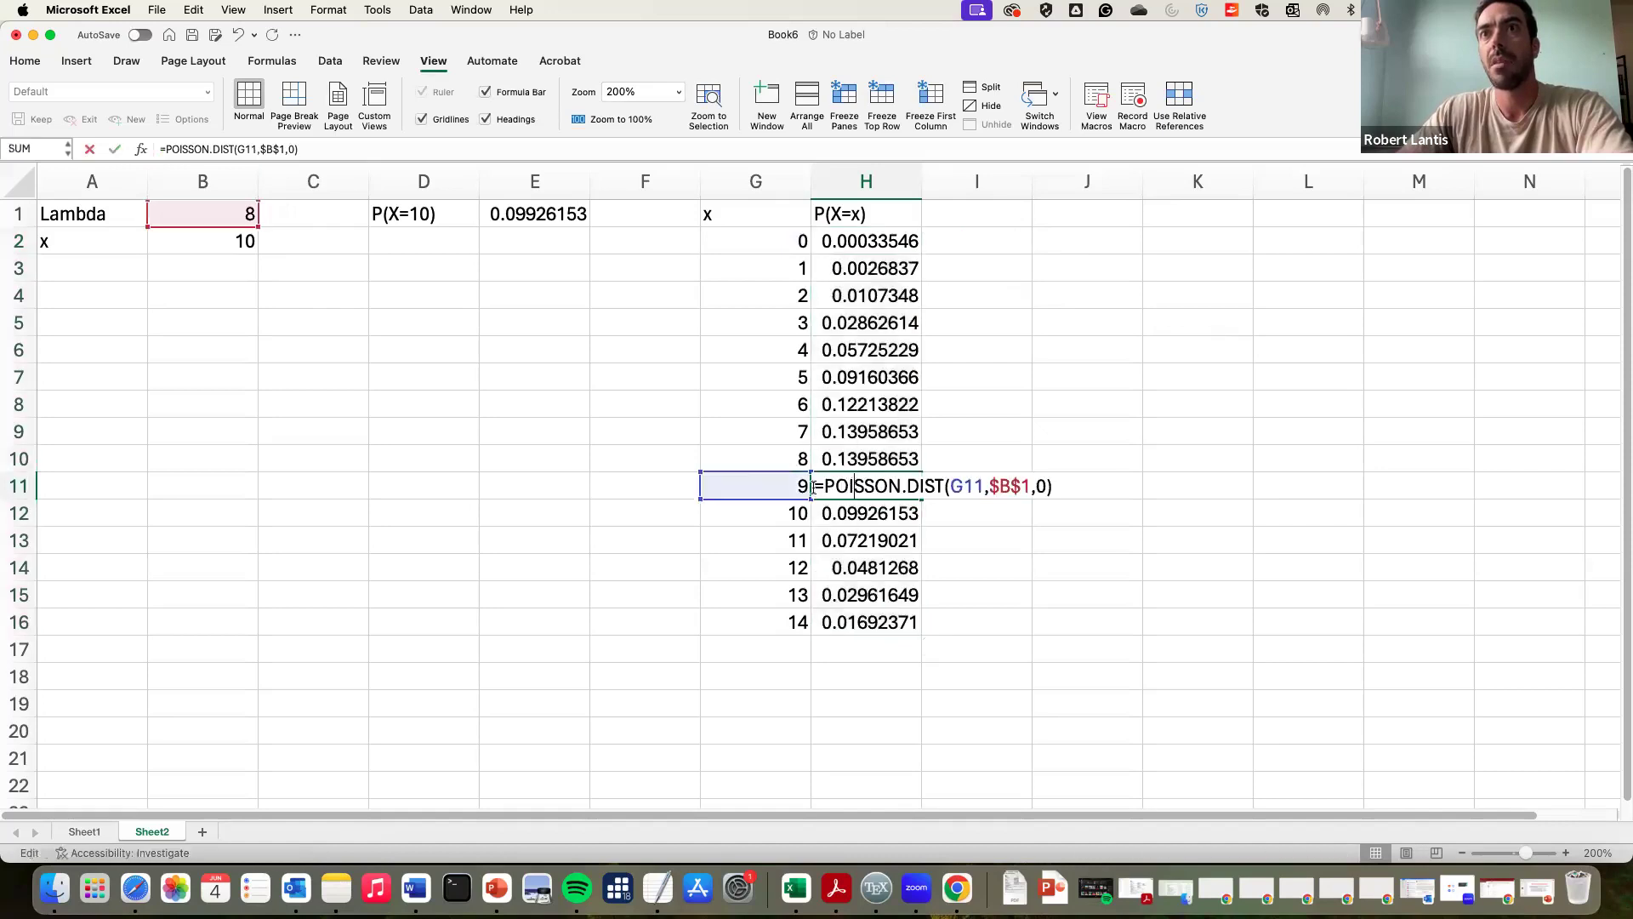
key("Return")
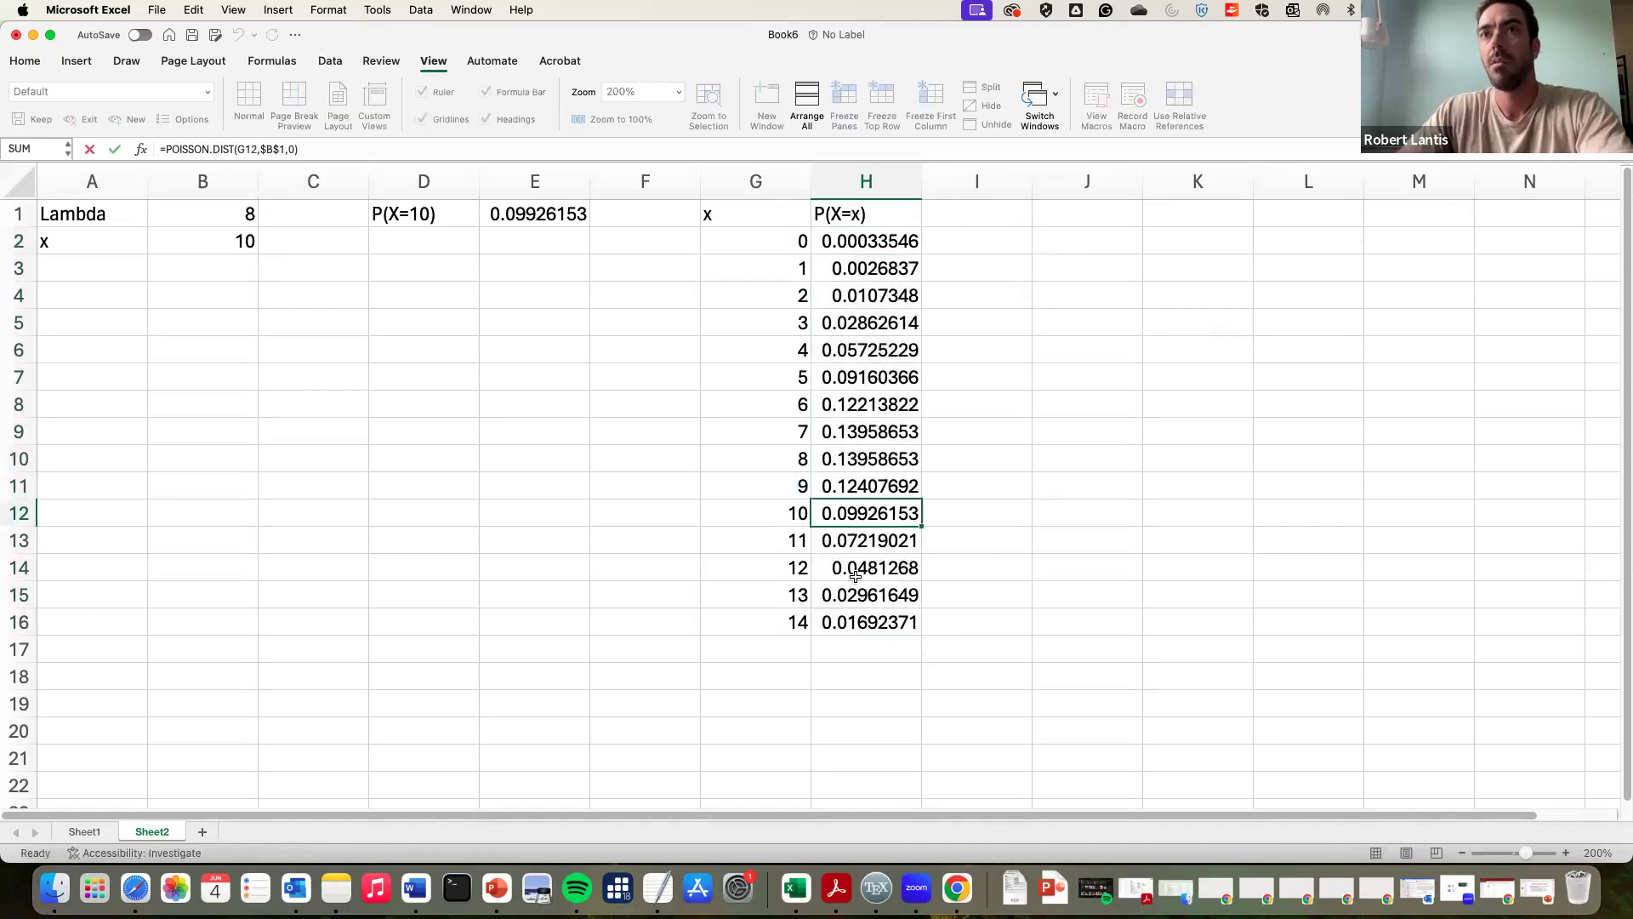
double_click(854, 567)
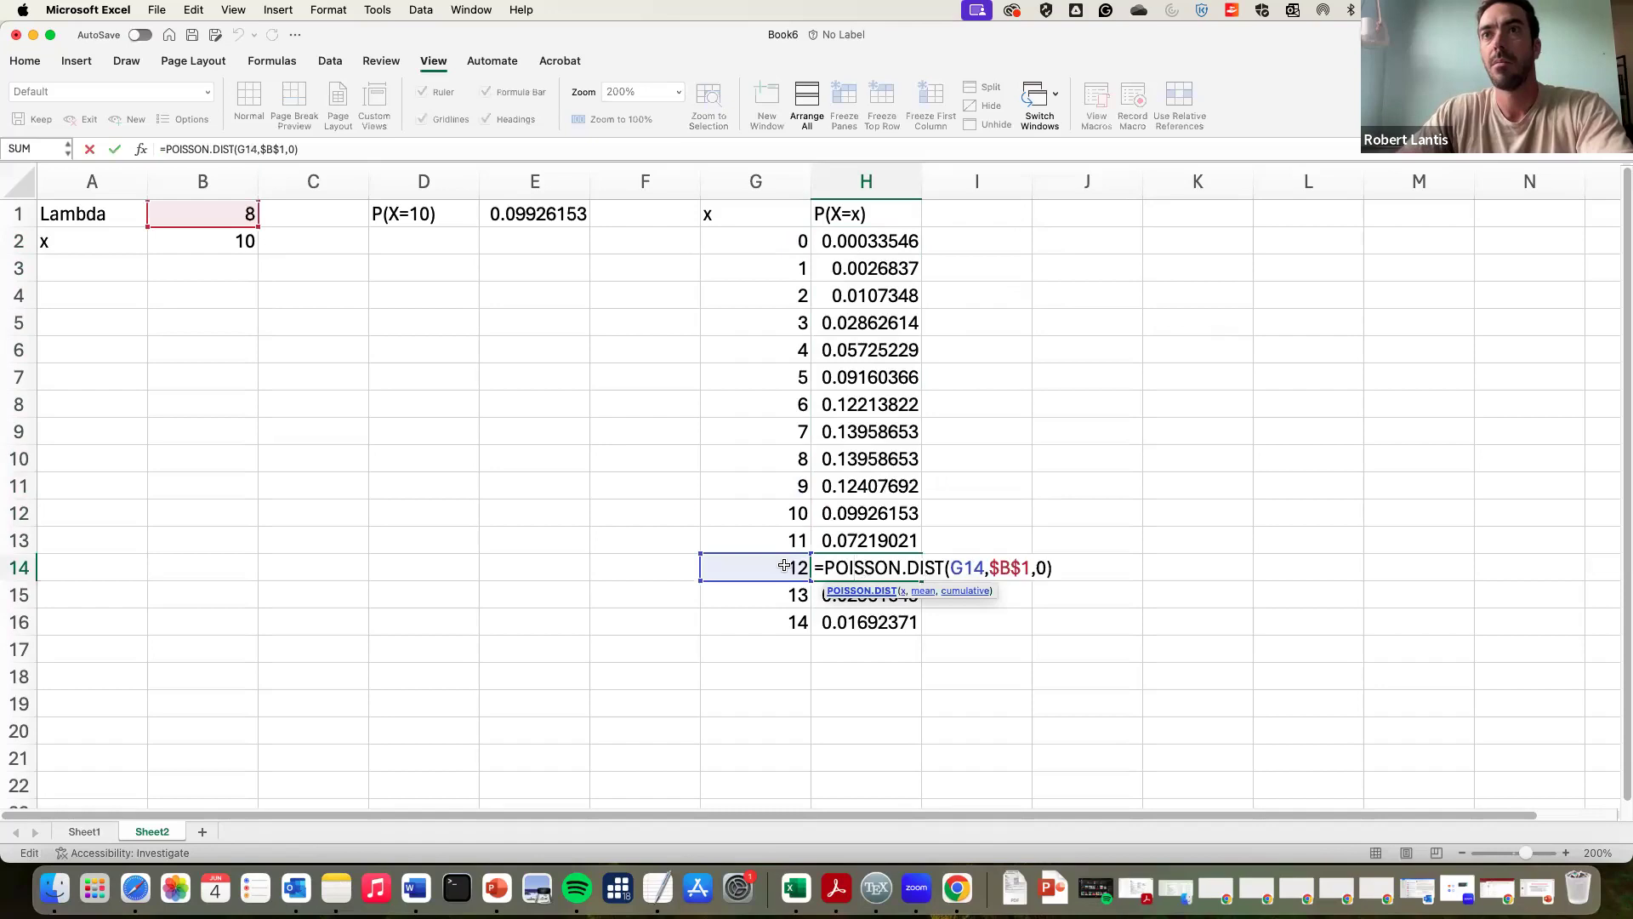
key("Return")
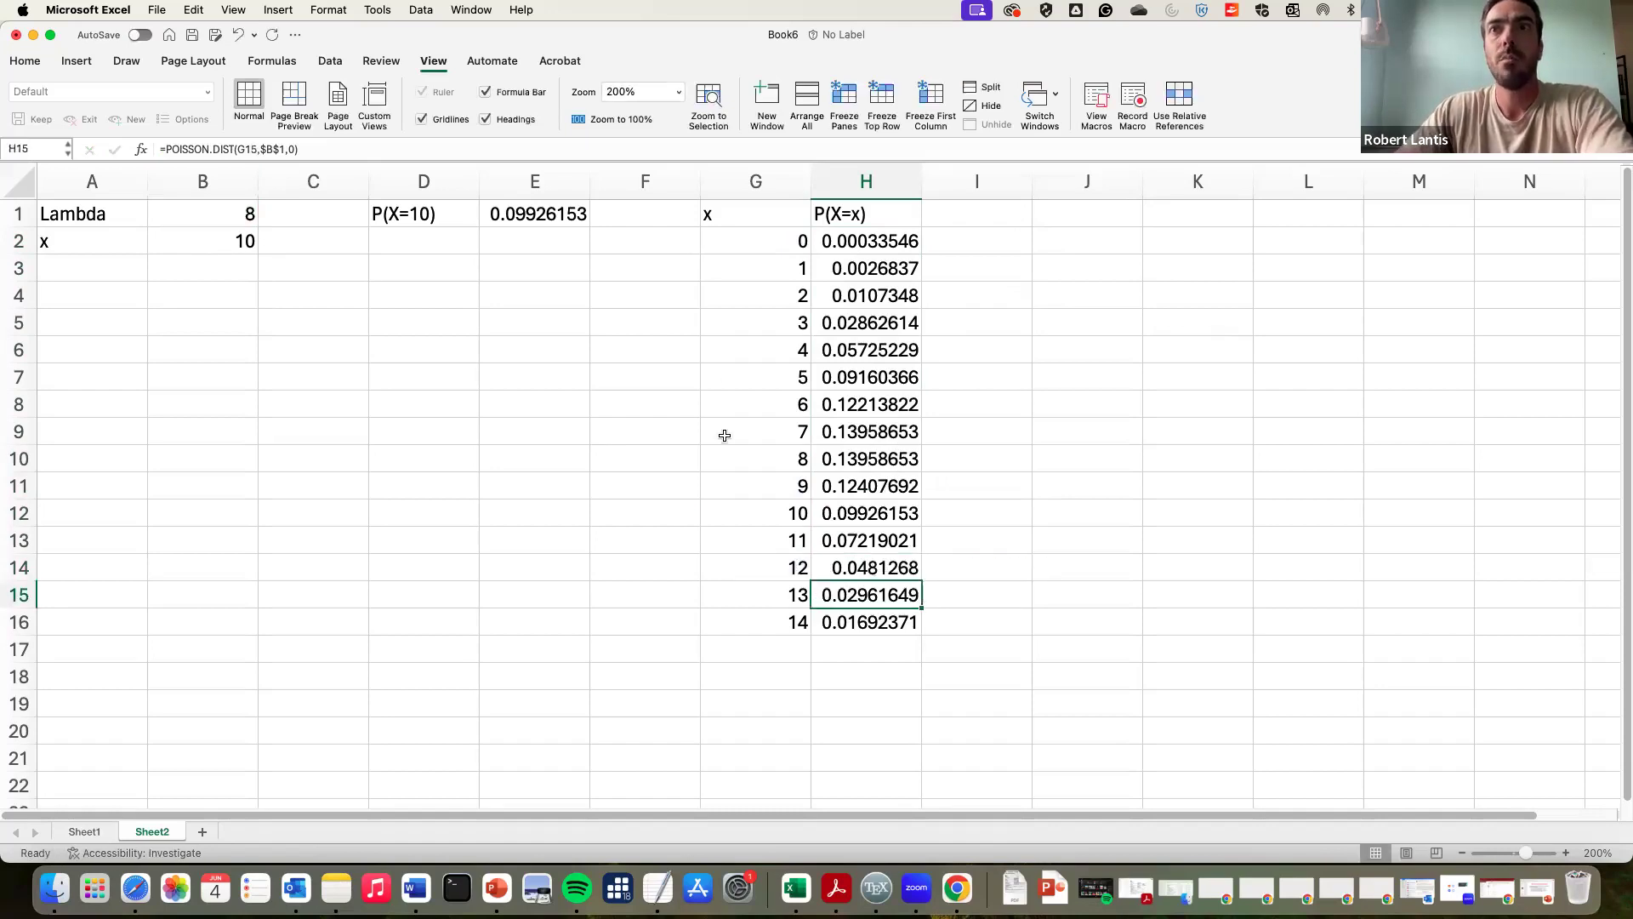
left_click_drag(744, 451, 899, 451)
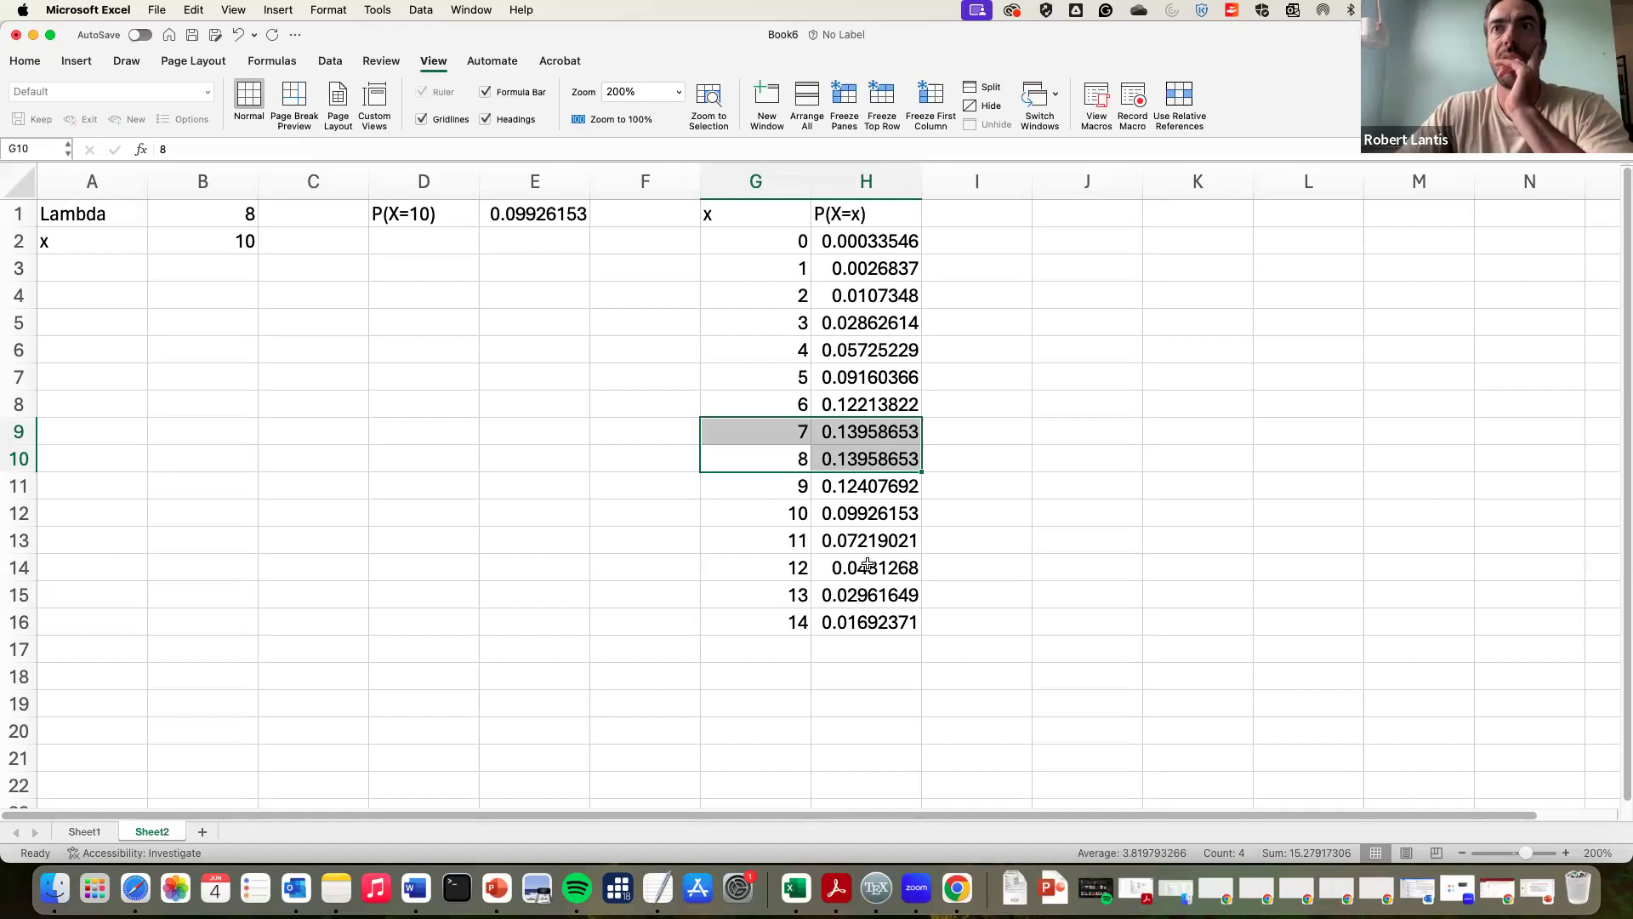
scroll(868, 561, "down", 1)
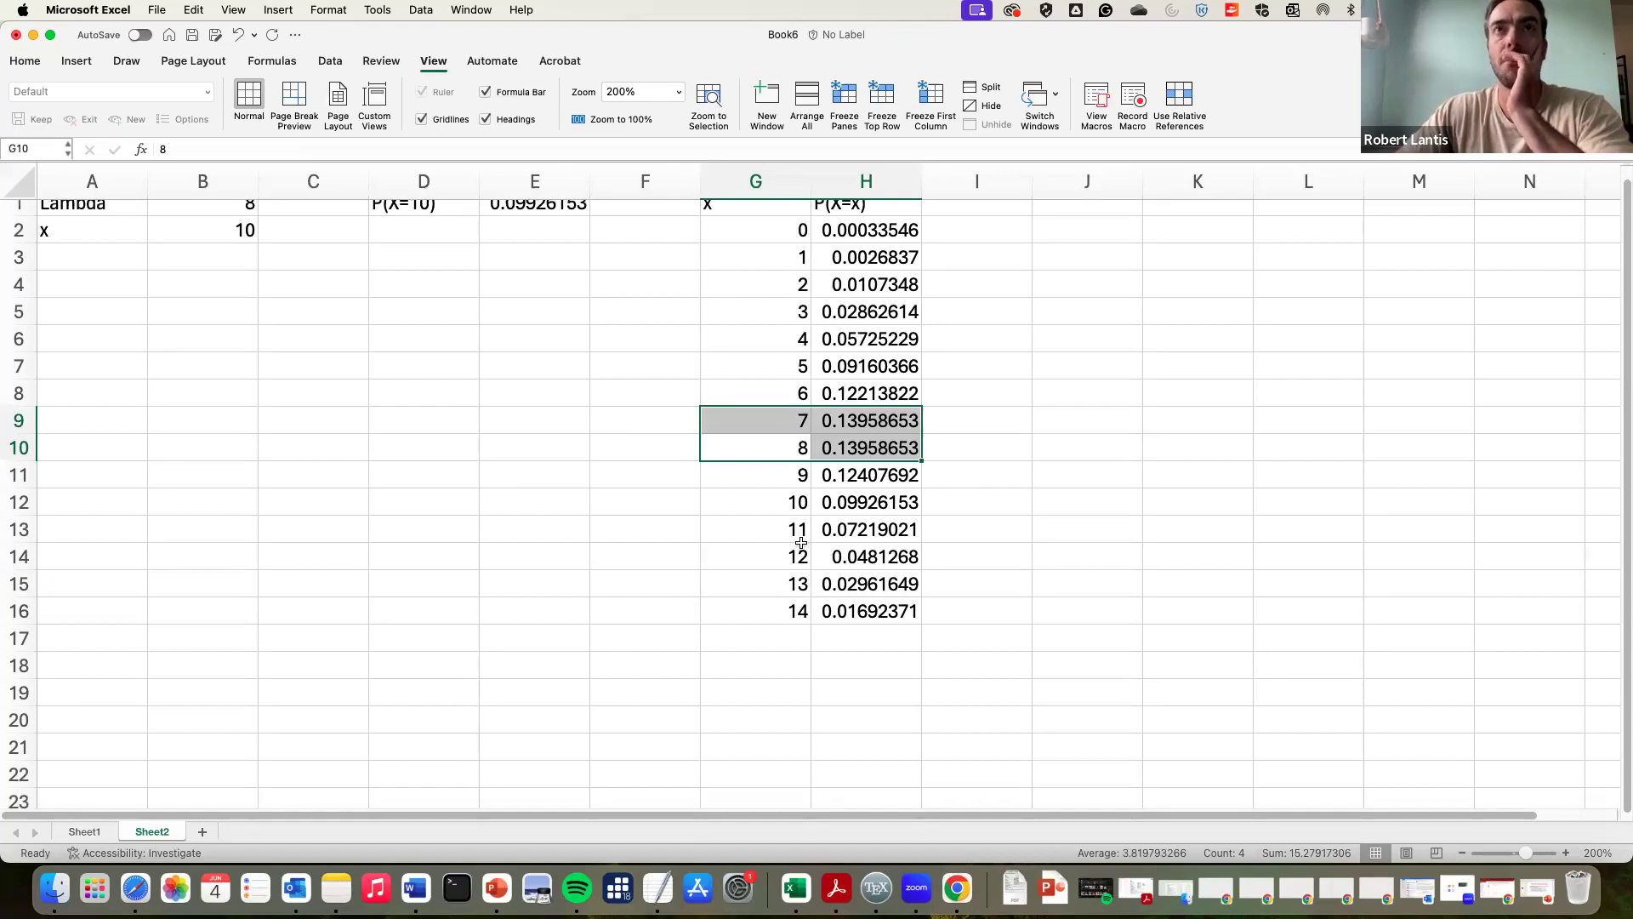
scroll(792, 543, "up", 1)
scroll(792, 543, "right", 1)
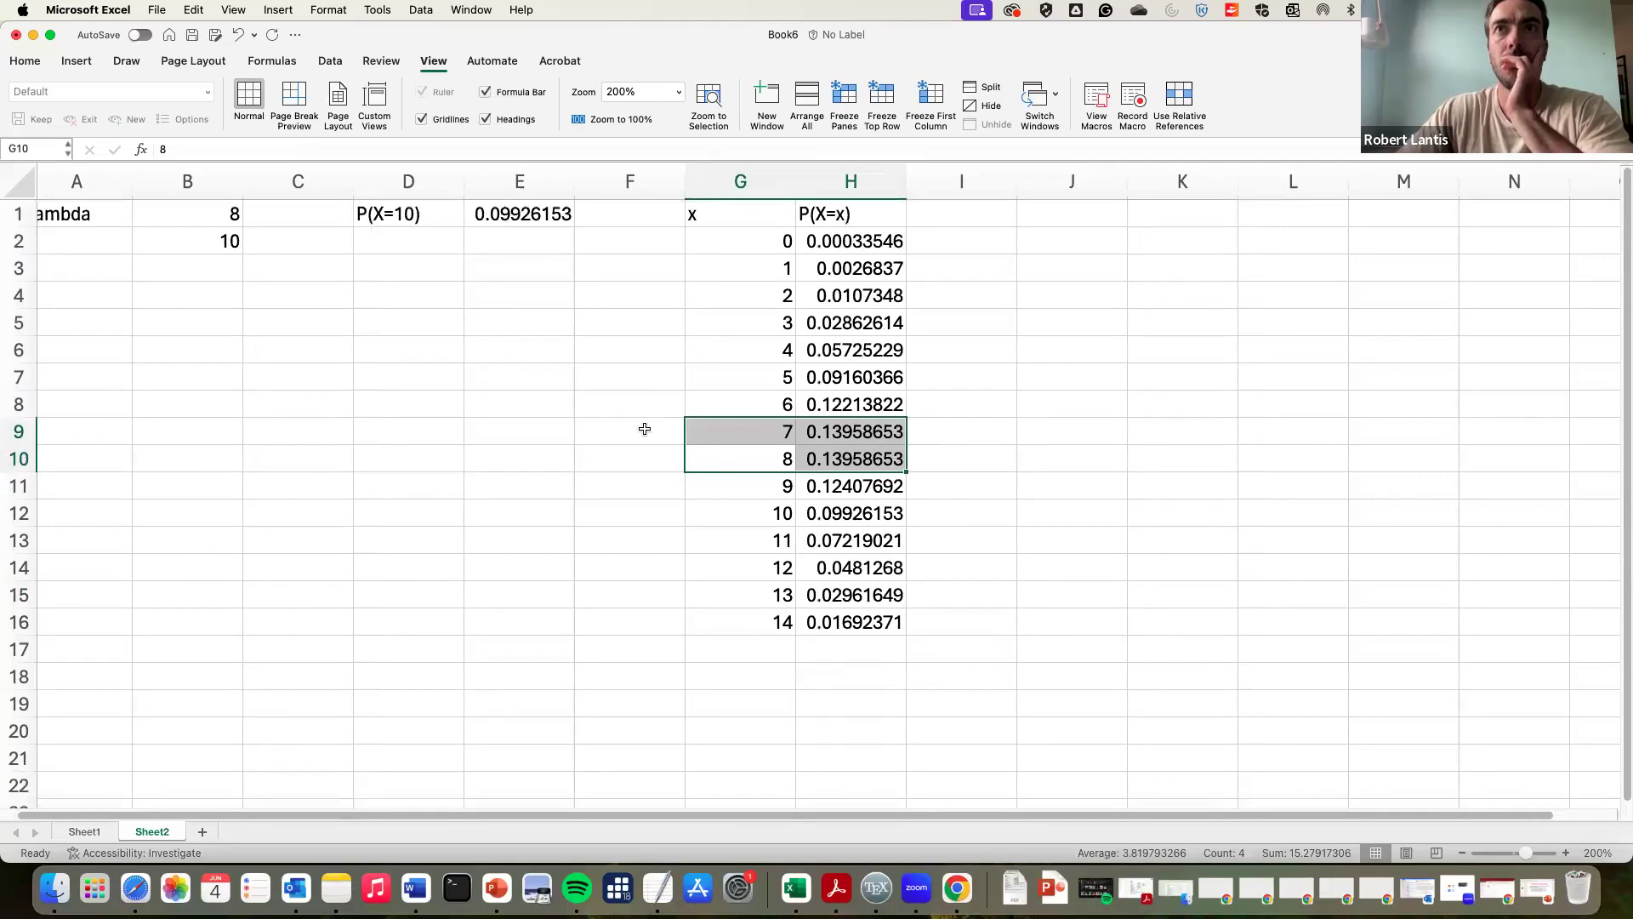
Step: Enter the label P(X<=6) in D2
left_click(429, 238)
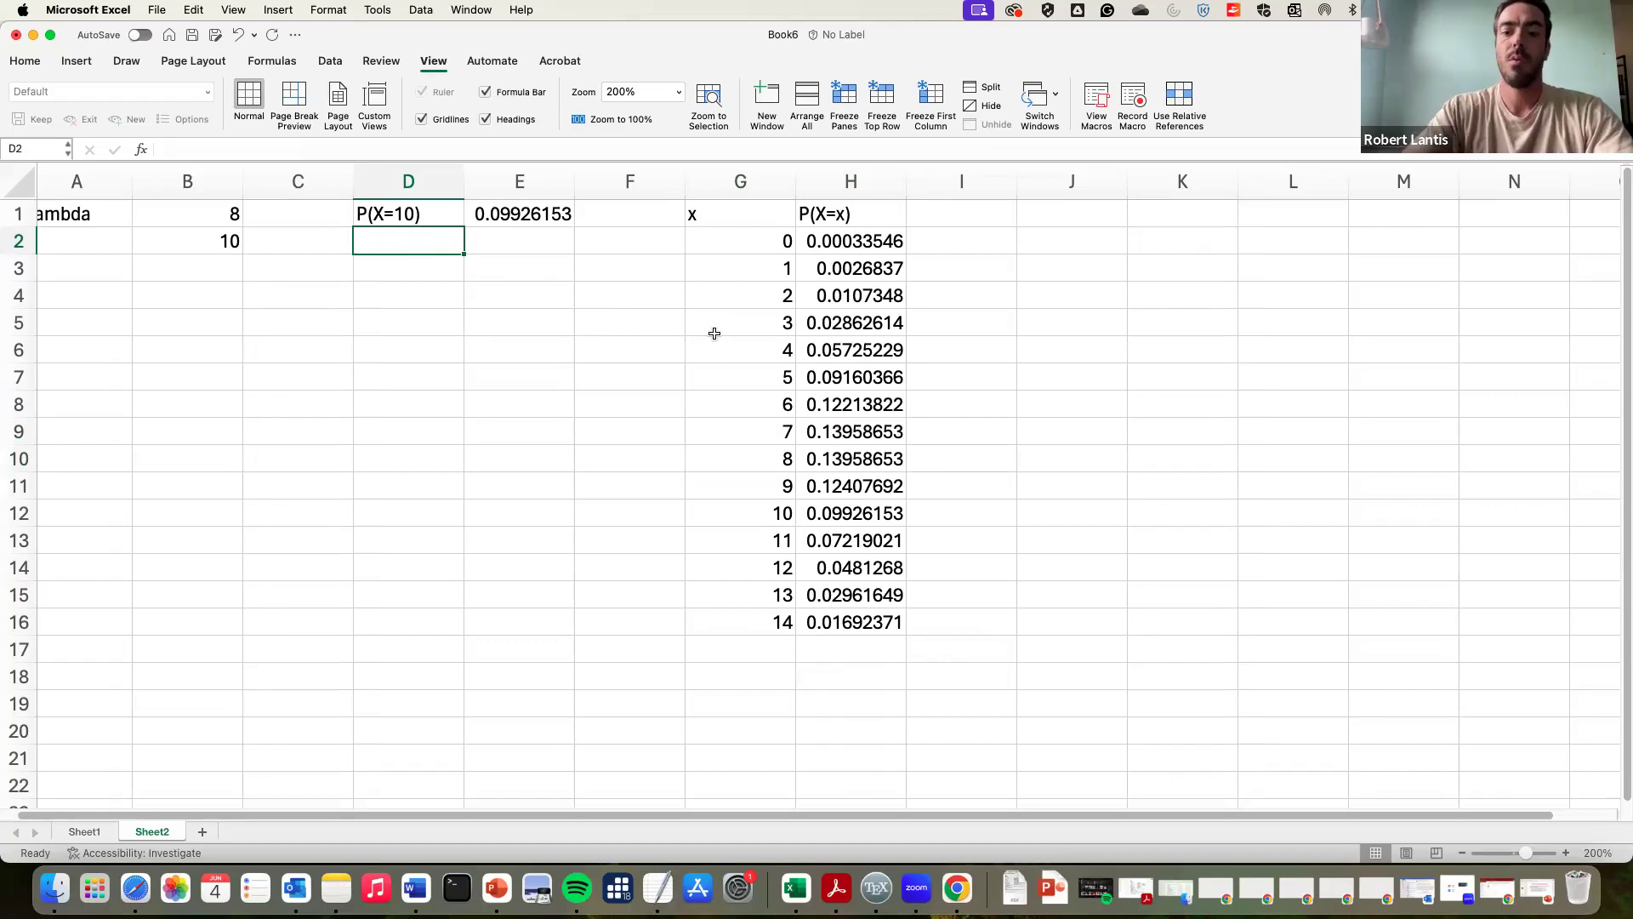
type("P(X")
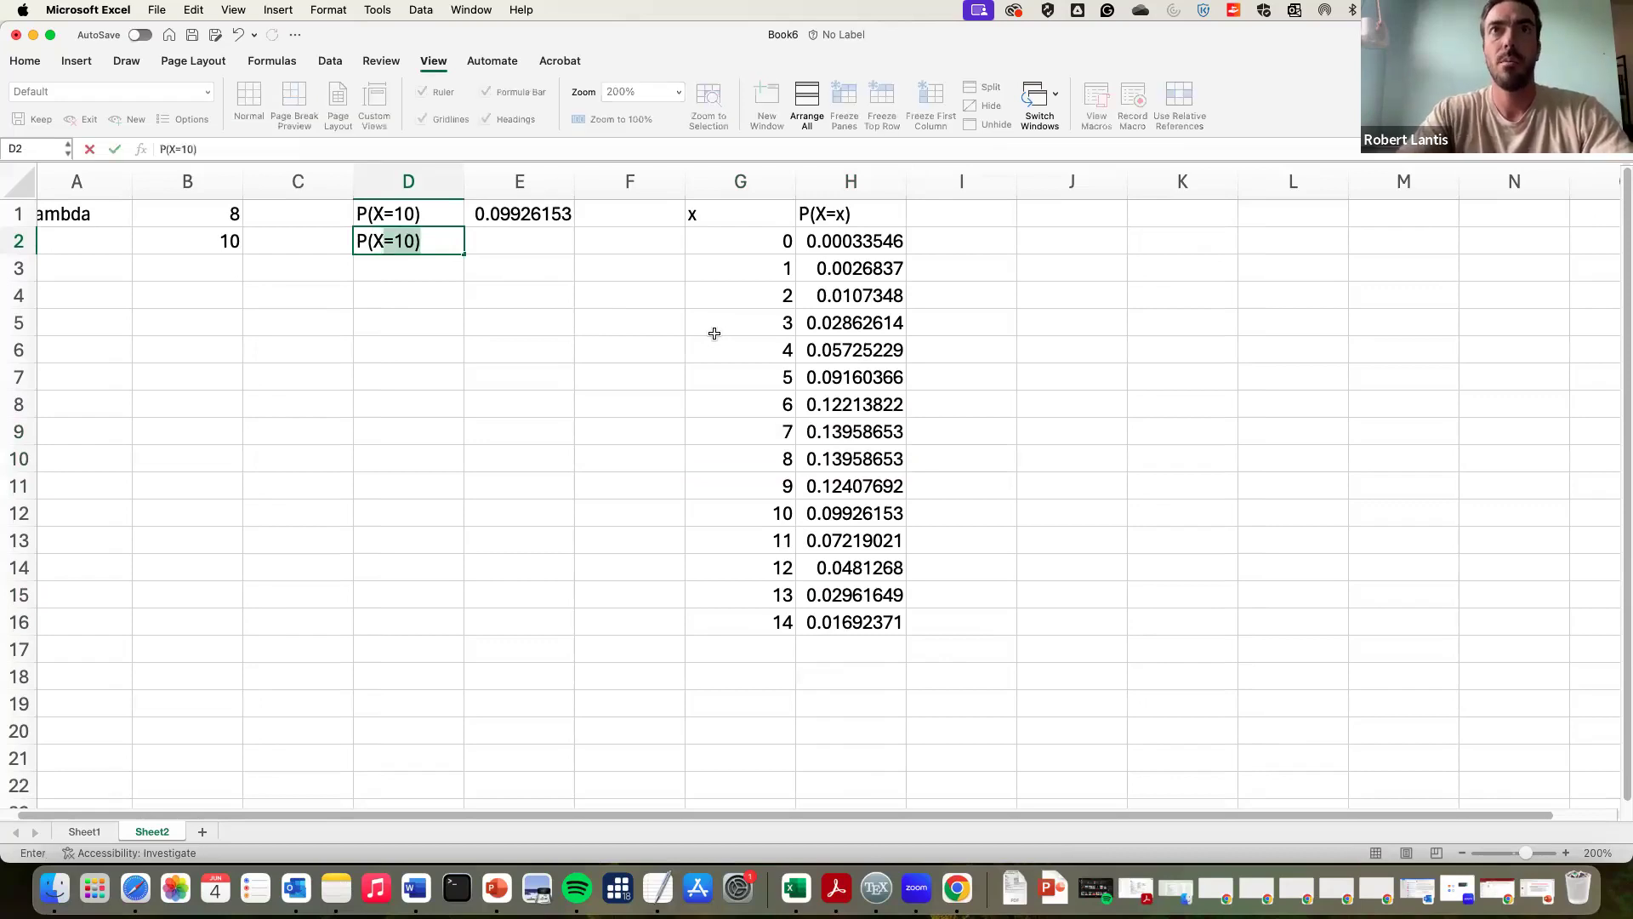
type("<")
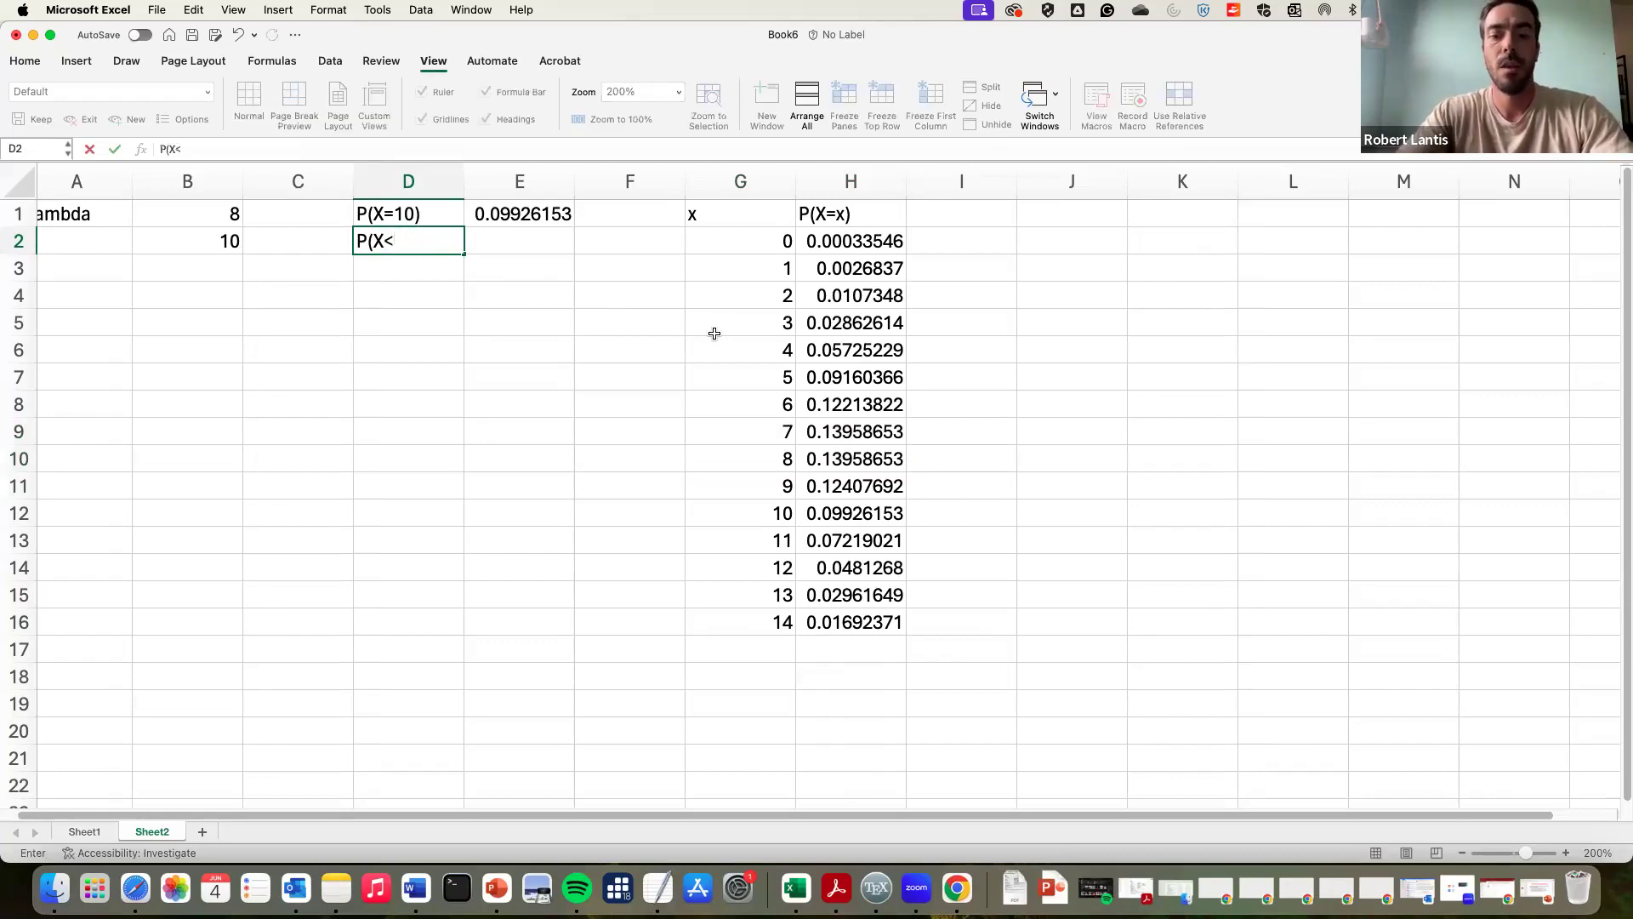
type("=6)")
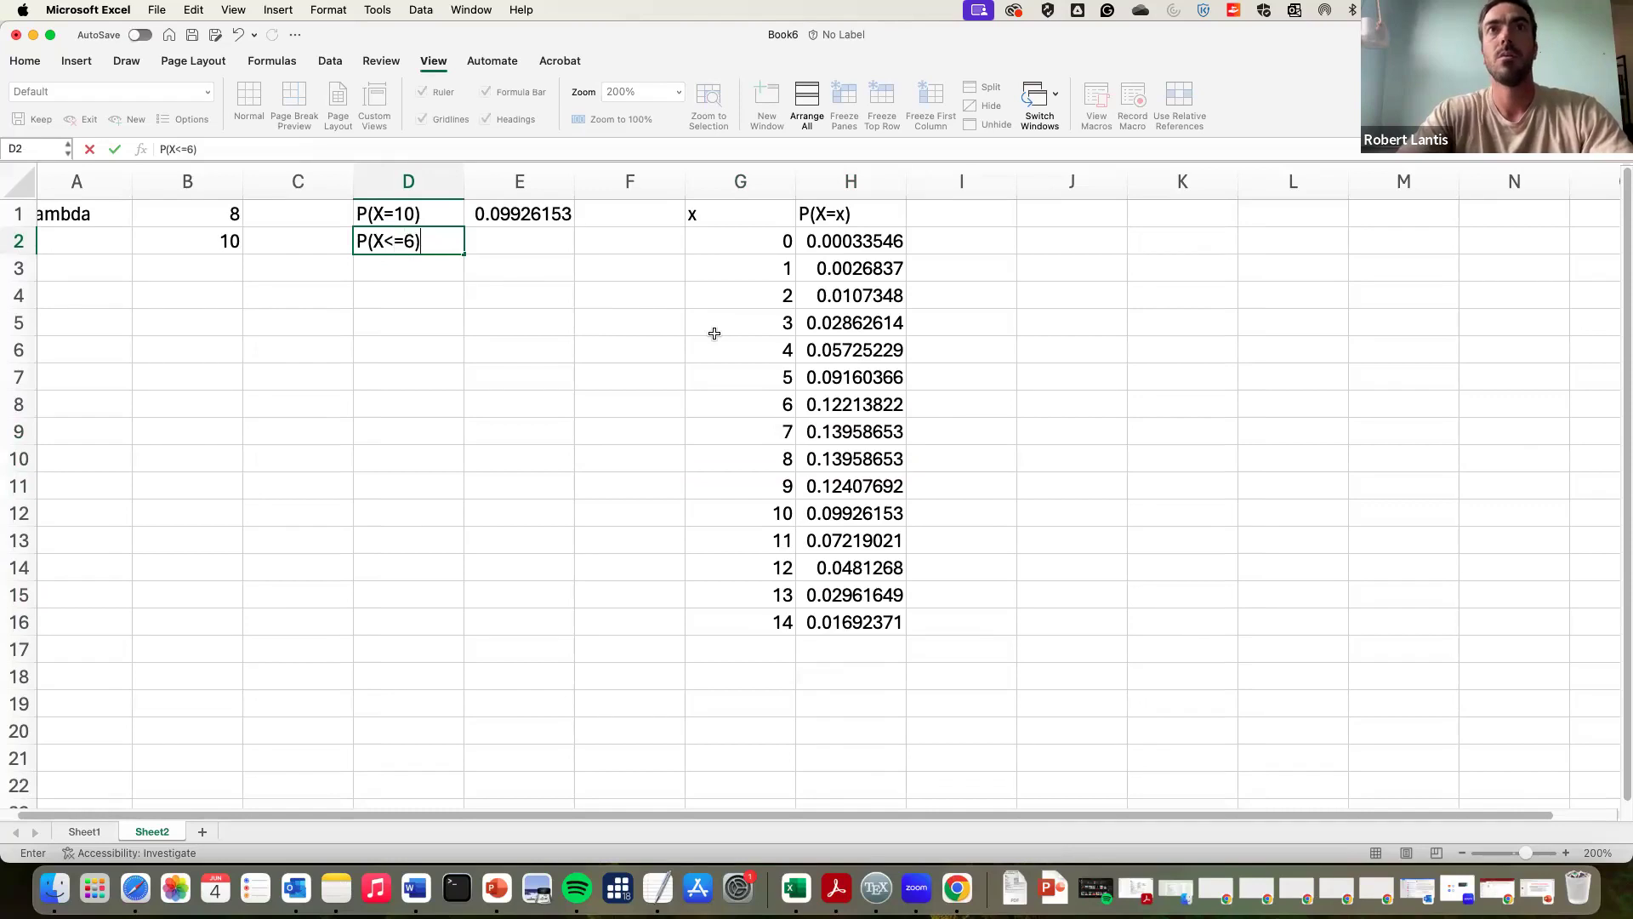
key("Right")
Step: Sum the Poisson probabilities for x = 0 to 6, cells H2:H8, in F2 with a SUM formula
key("Right")
key("Right")
key("Right")
key("Down")
key("Left")
key("Left")
key("Left")
key("Right")
key("Up")
type("=sum(")
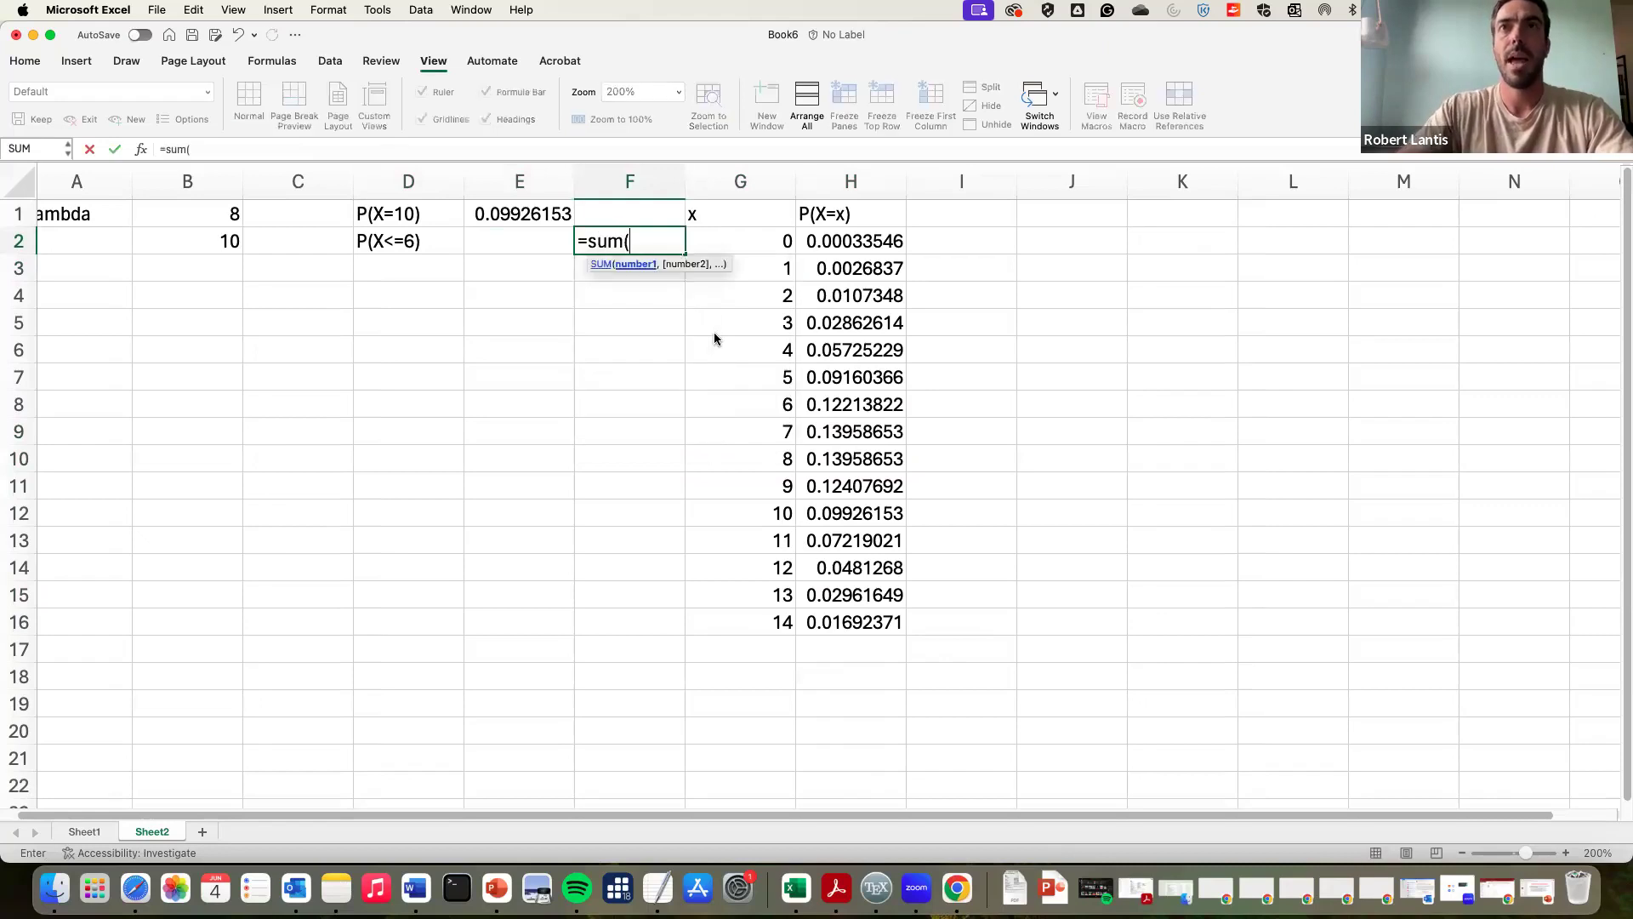
key("Right")
key("Right")
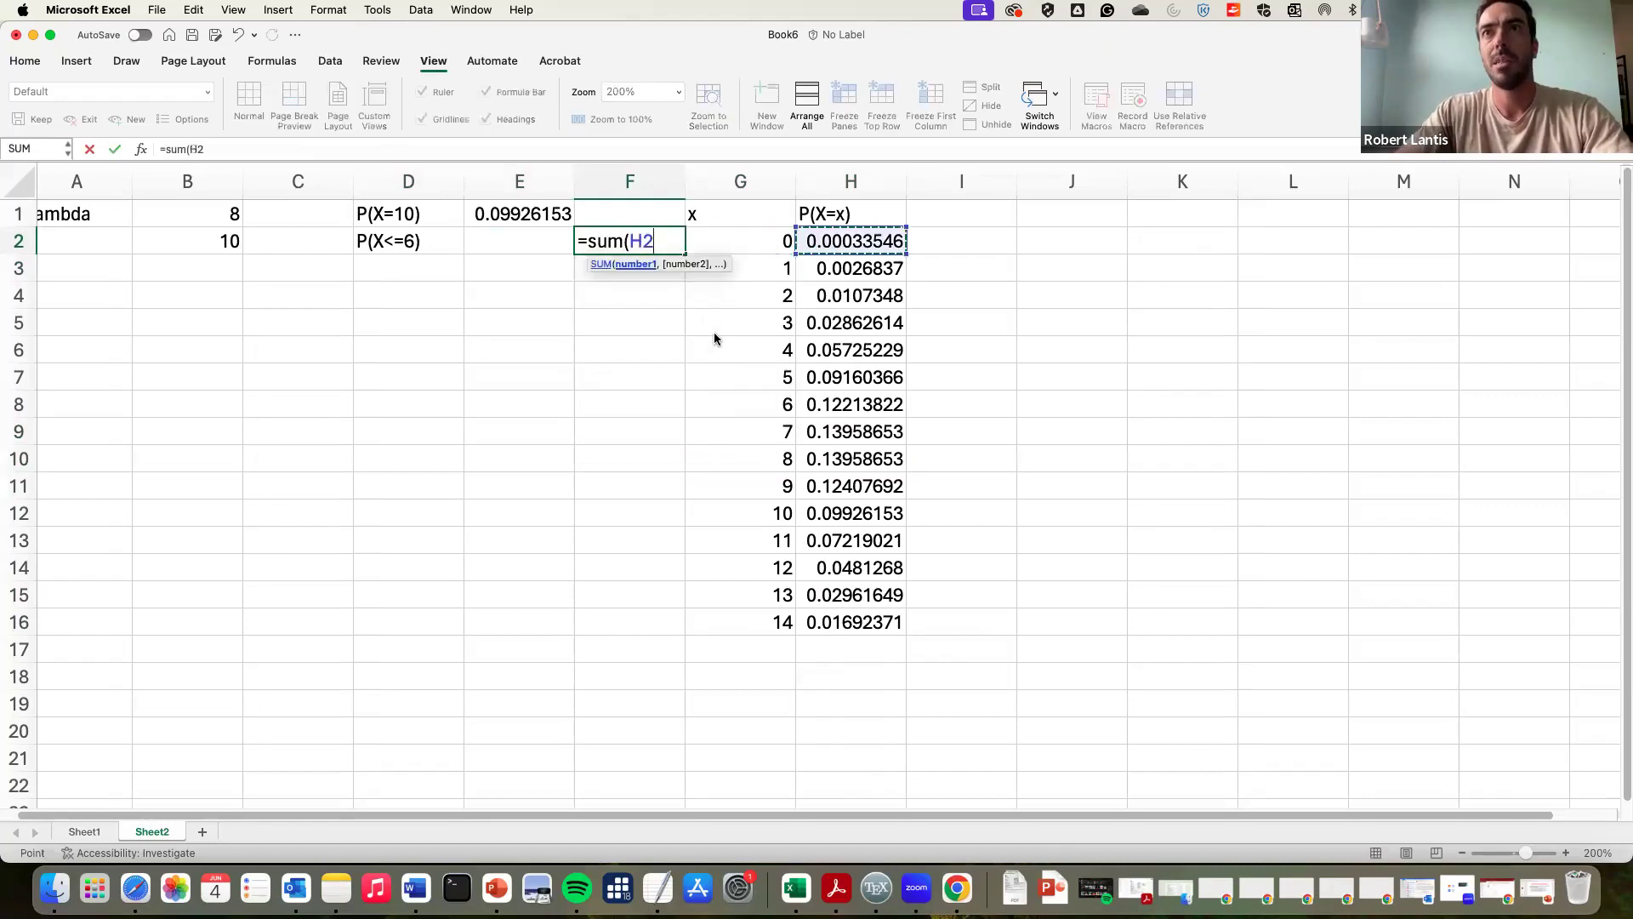
key("shift+Down")
key("shift+Down")
key("shift+Down")
key("shift+Down")
key("shift+Down")
key("shift+Down")
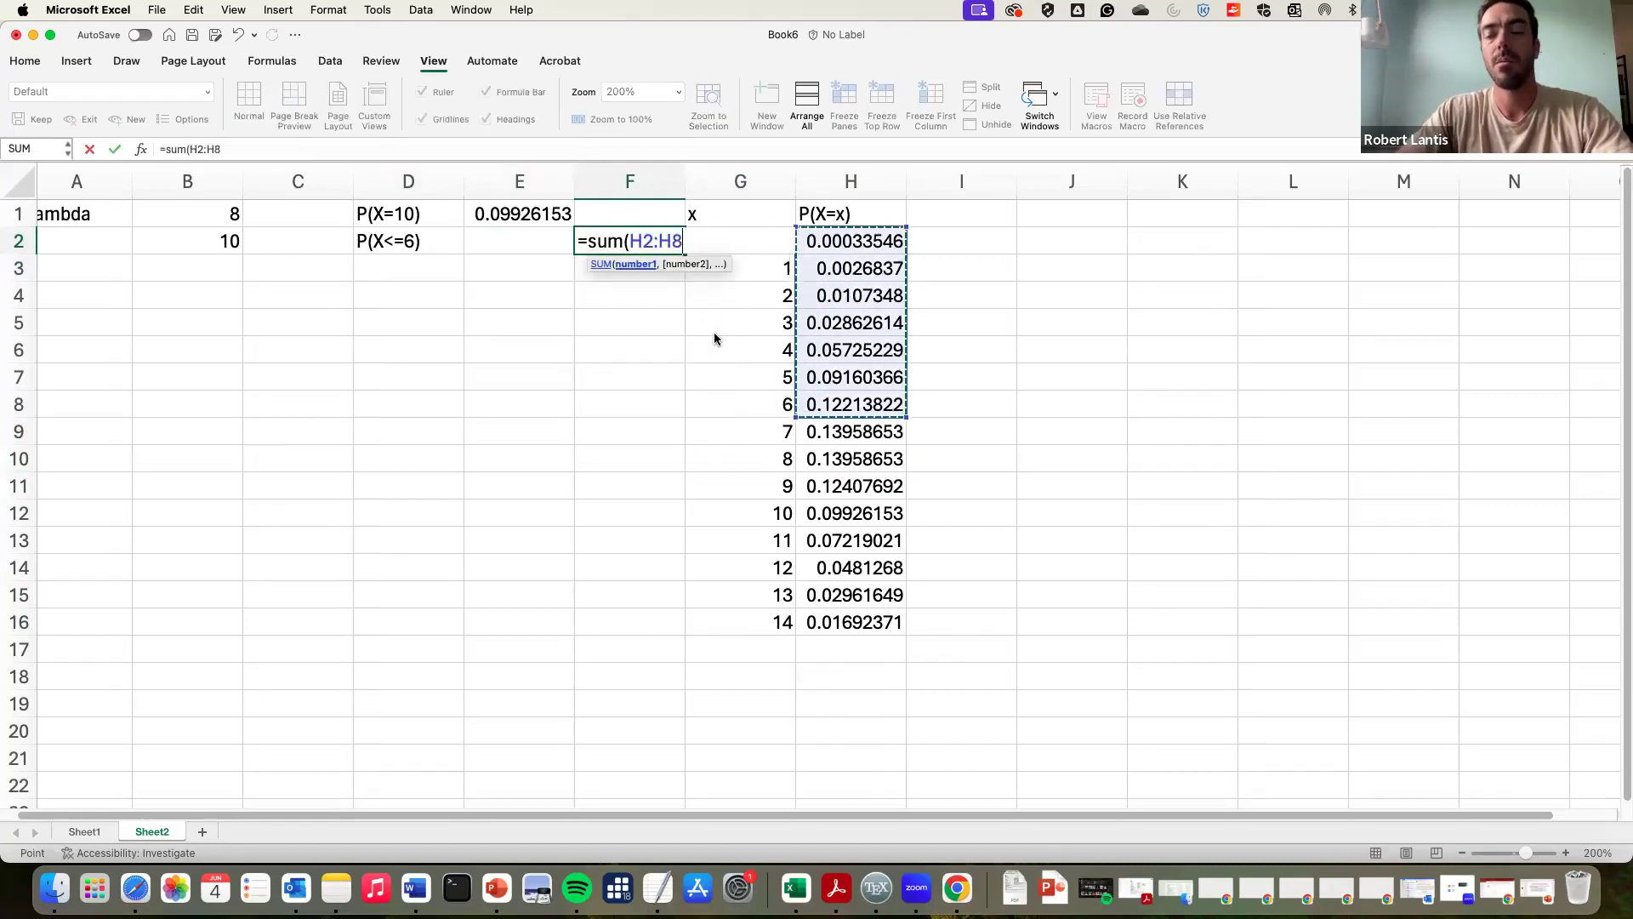
key("Return")
Step: Begin a formula in E2 beside the P(X<=6) label
key("Up")
key("Left")
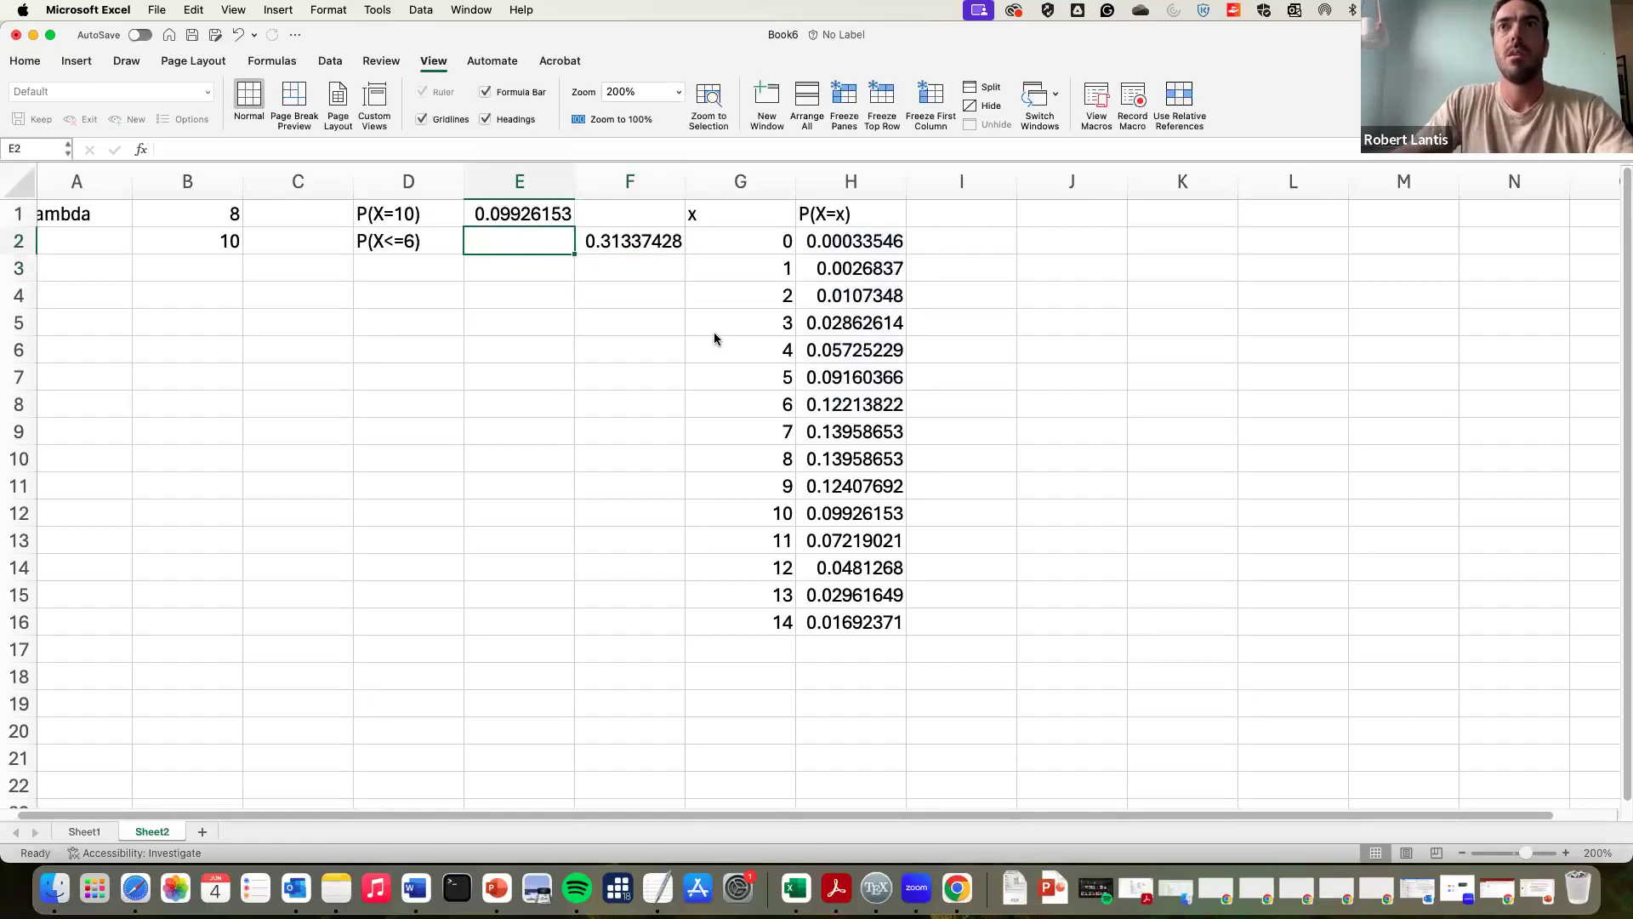
type("=")
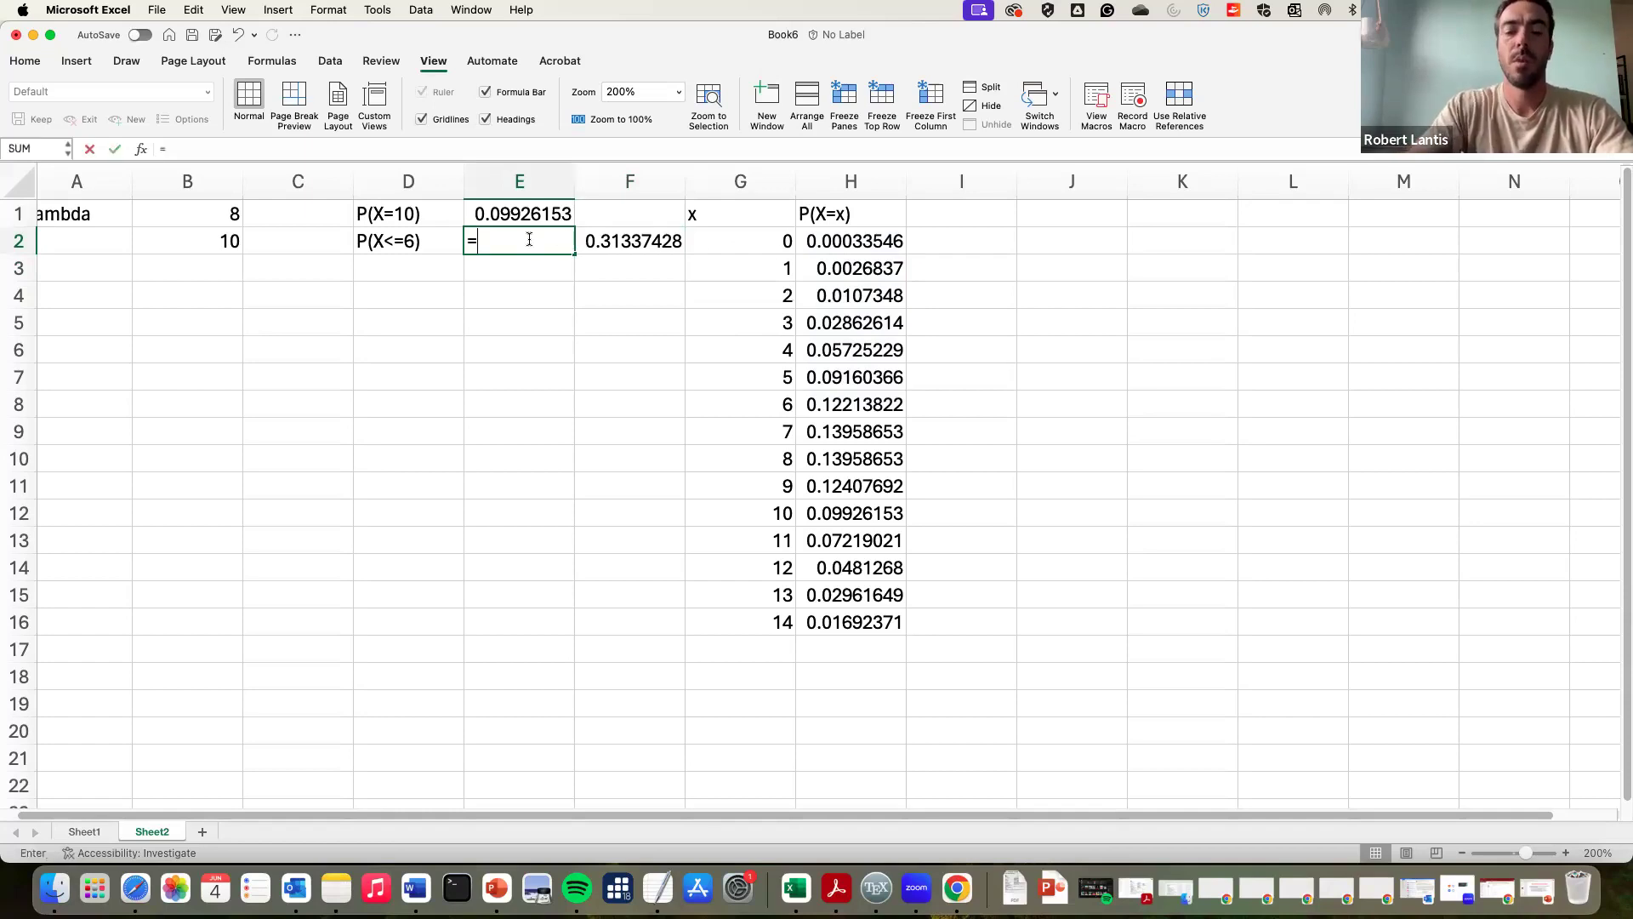
type("binom.dist(")
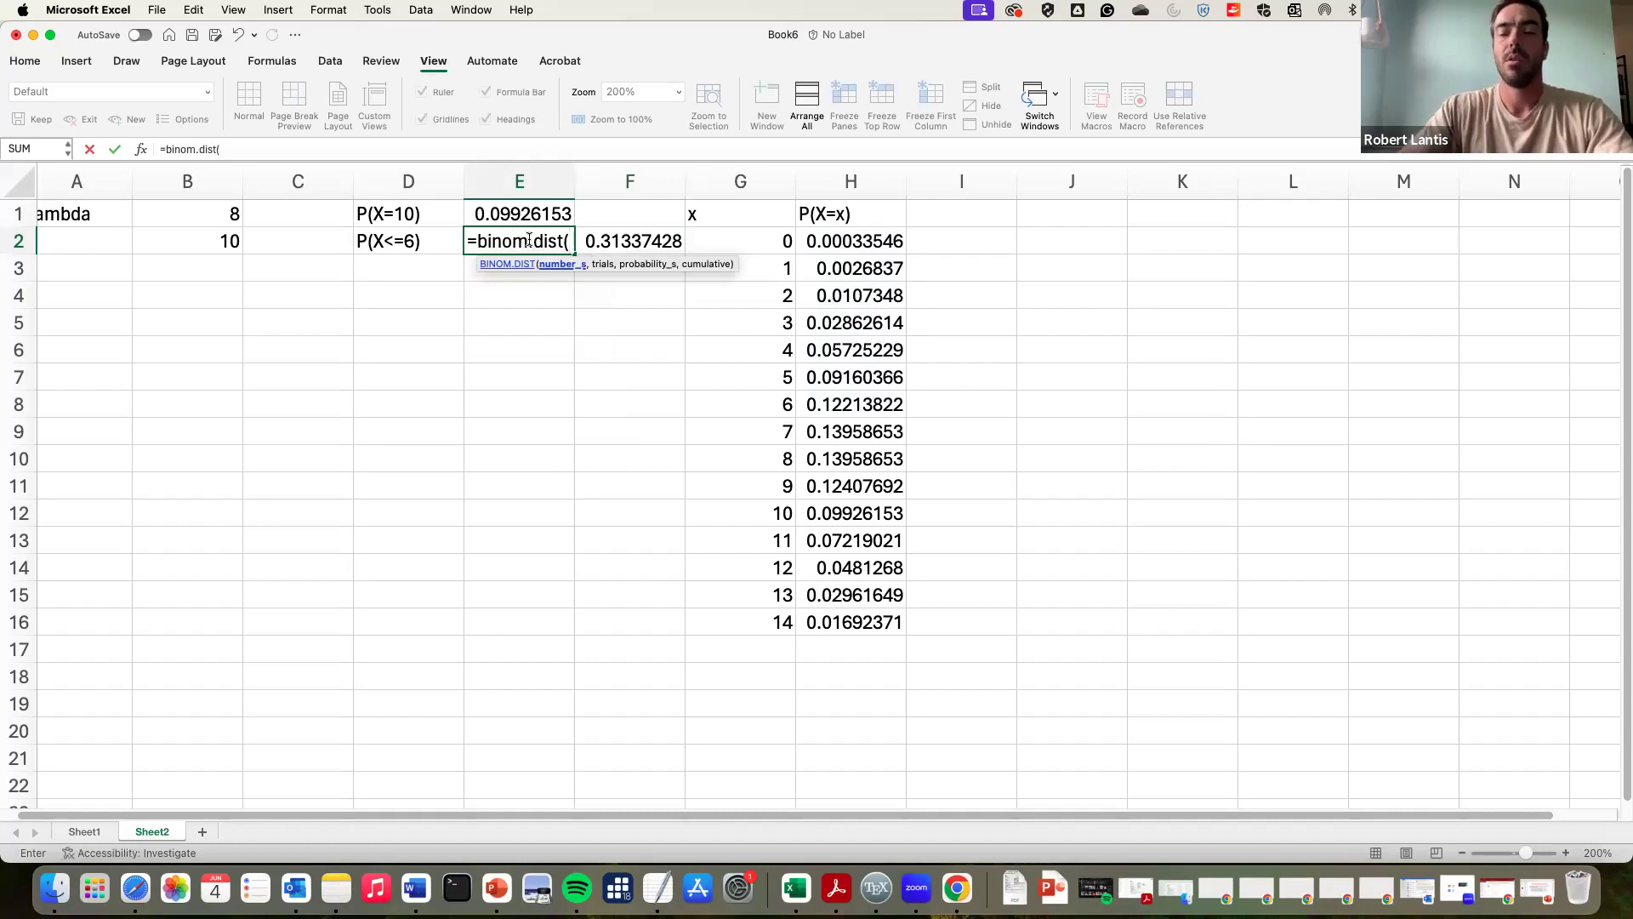
key("Left")
key("Left")
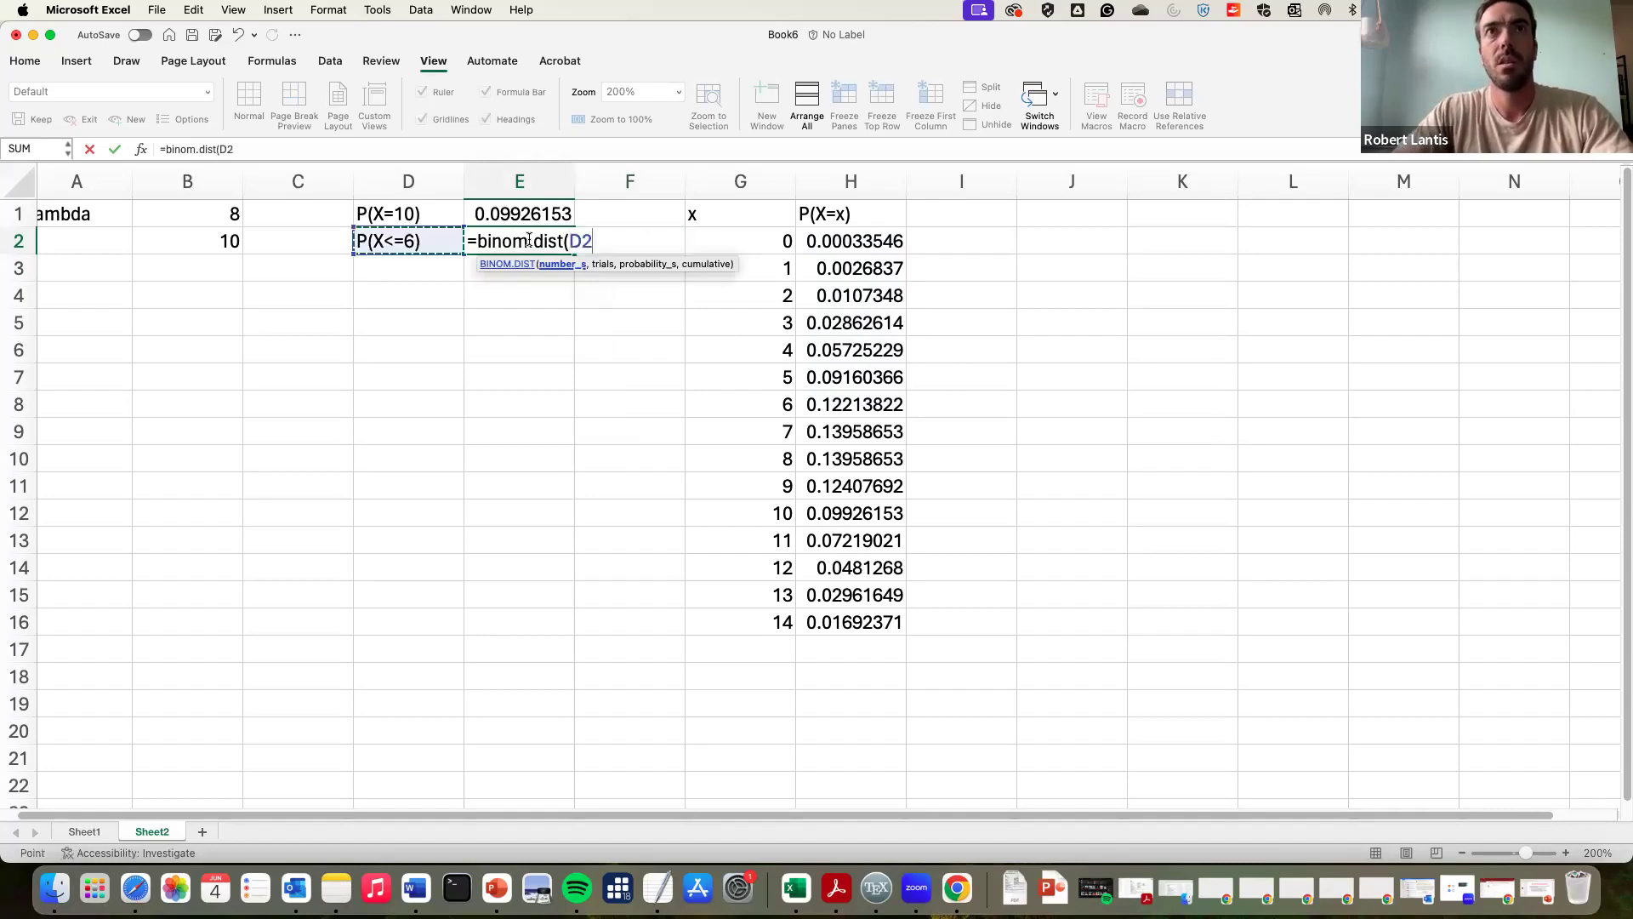
key("Right")
key("Right")
key("BackSpace")
key("BackSpace")
type("6")
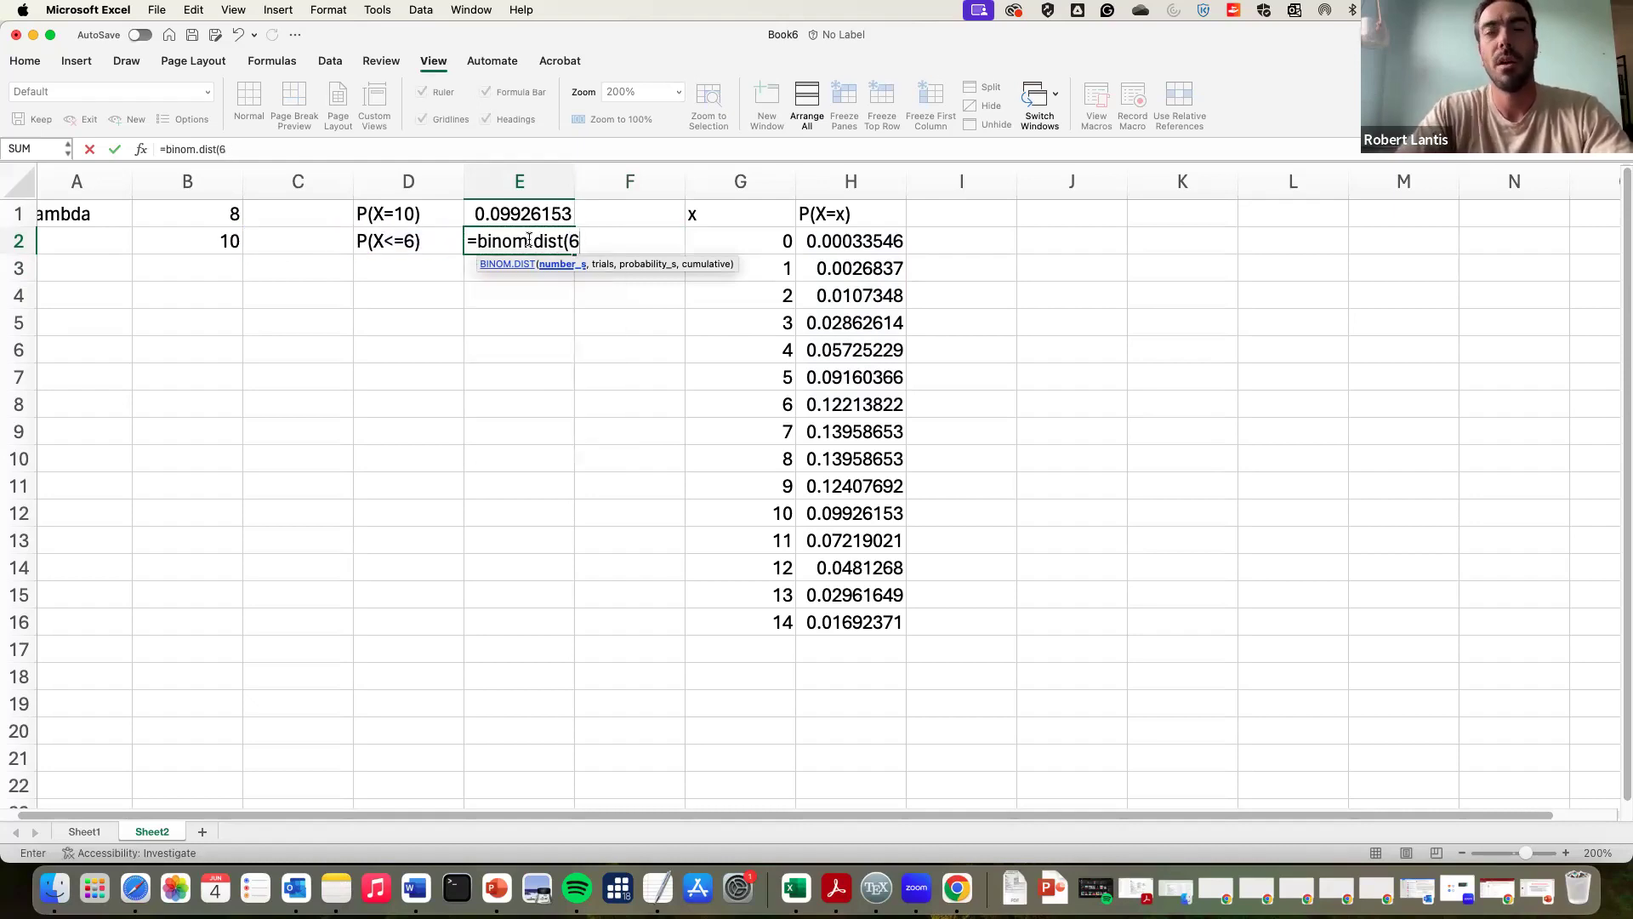
type(",")
key("Left")
key("Left")
key("Left")
key("Left")
key("Right")
key("Right")
key("Right")
key("Right")
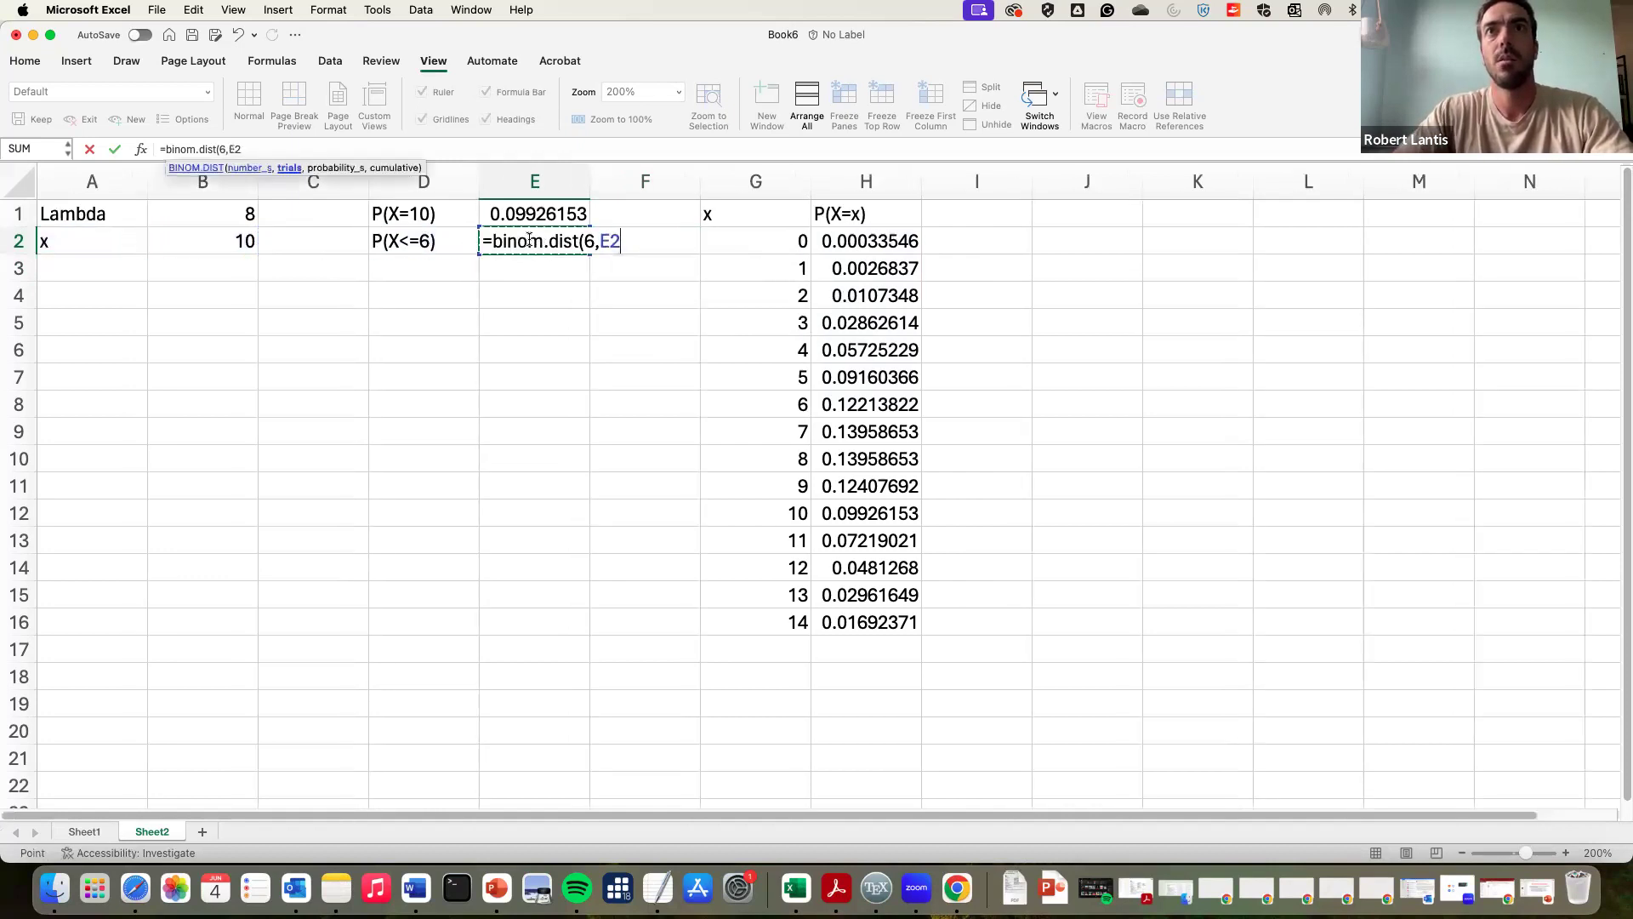
key("BackSpace")
key("BackSpace")
key("BackSpace")
key("BackSpace")
key("BackSpace")
key("BackSpace")
key("BackSpace")
key("BackSpace")
key("BackSpace")
key("BackSpace")
key("BackSpace")
key("BackSpace")
key("BackSpace")
key("BackSpace")
key("BackSpace")
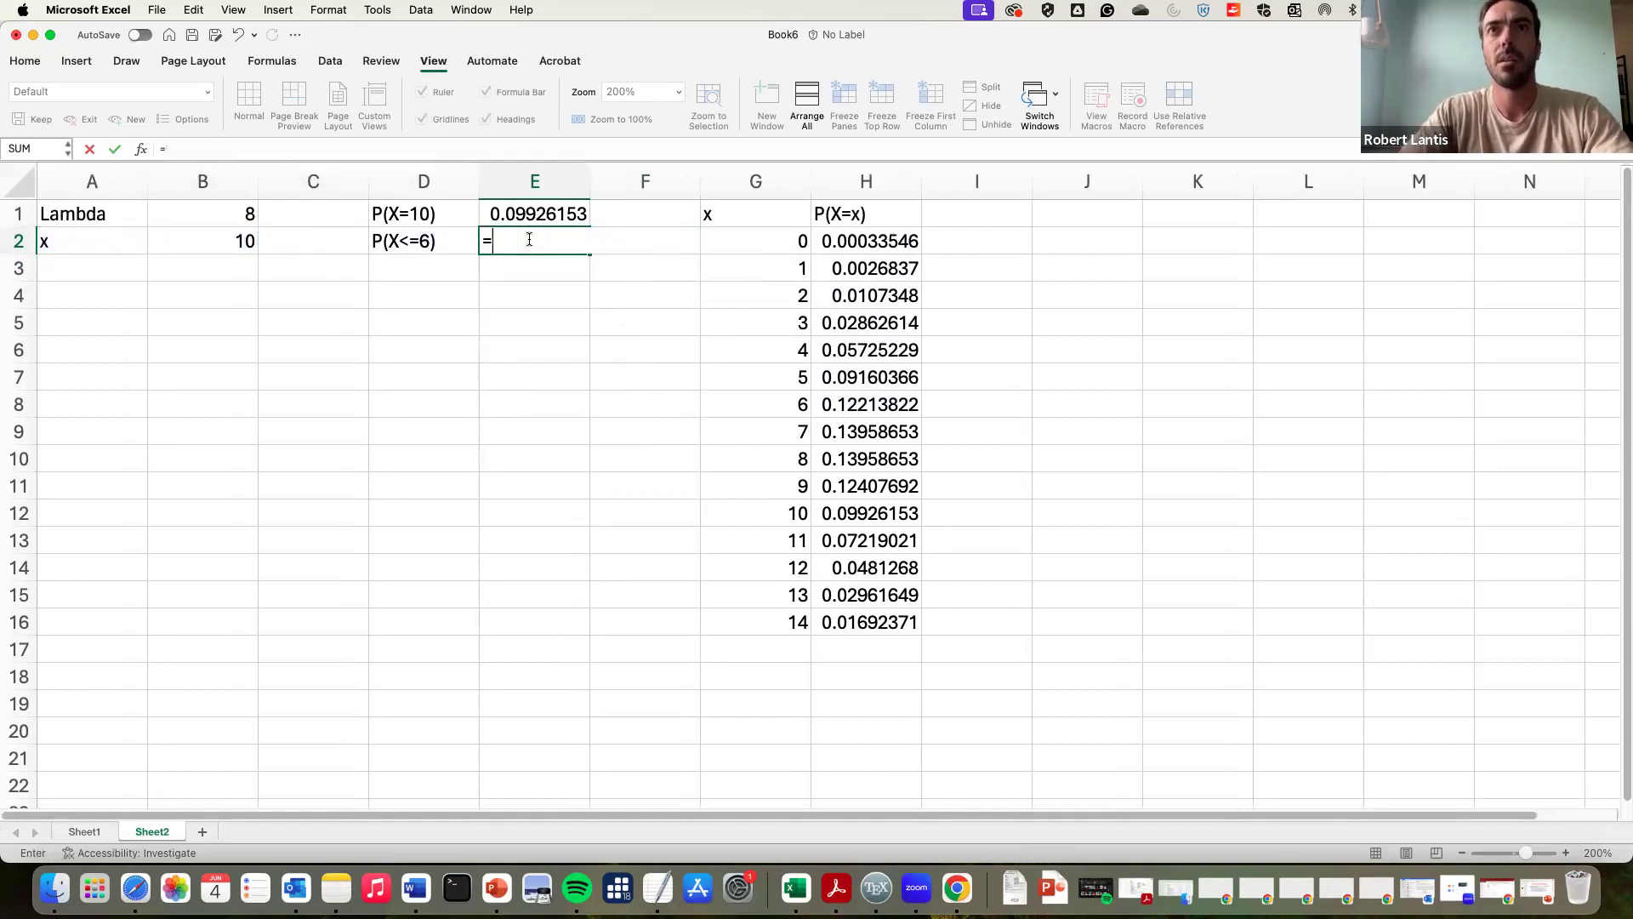
Step: Complete the E2 formula with POISSON.DIST using x 6, mean B1 and cumulative 1, and compare it with the sum in F2
type("poisson.di")
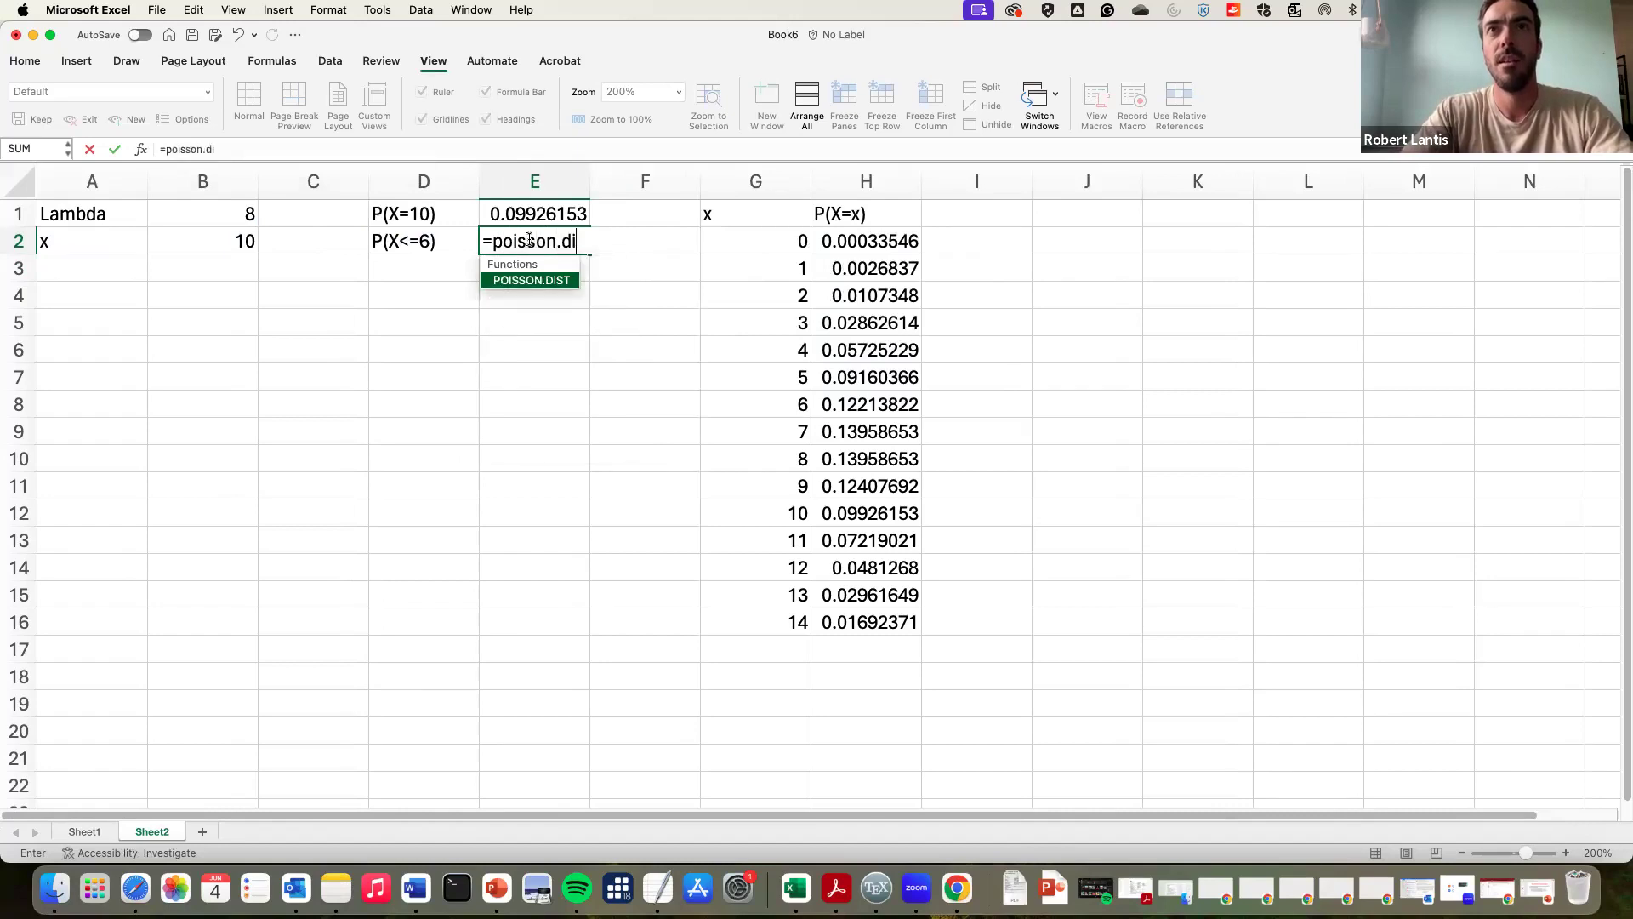
type("st(")
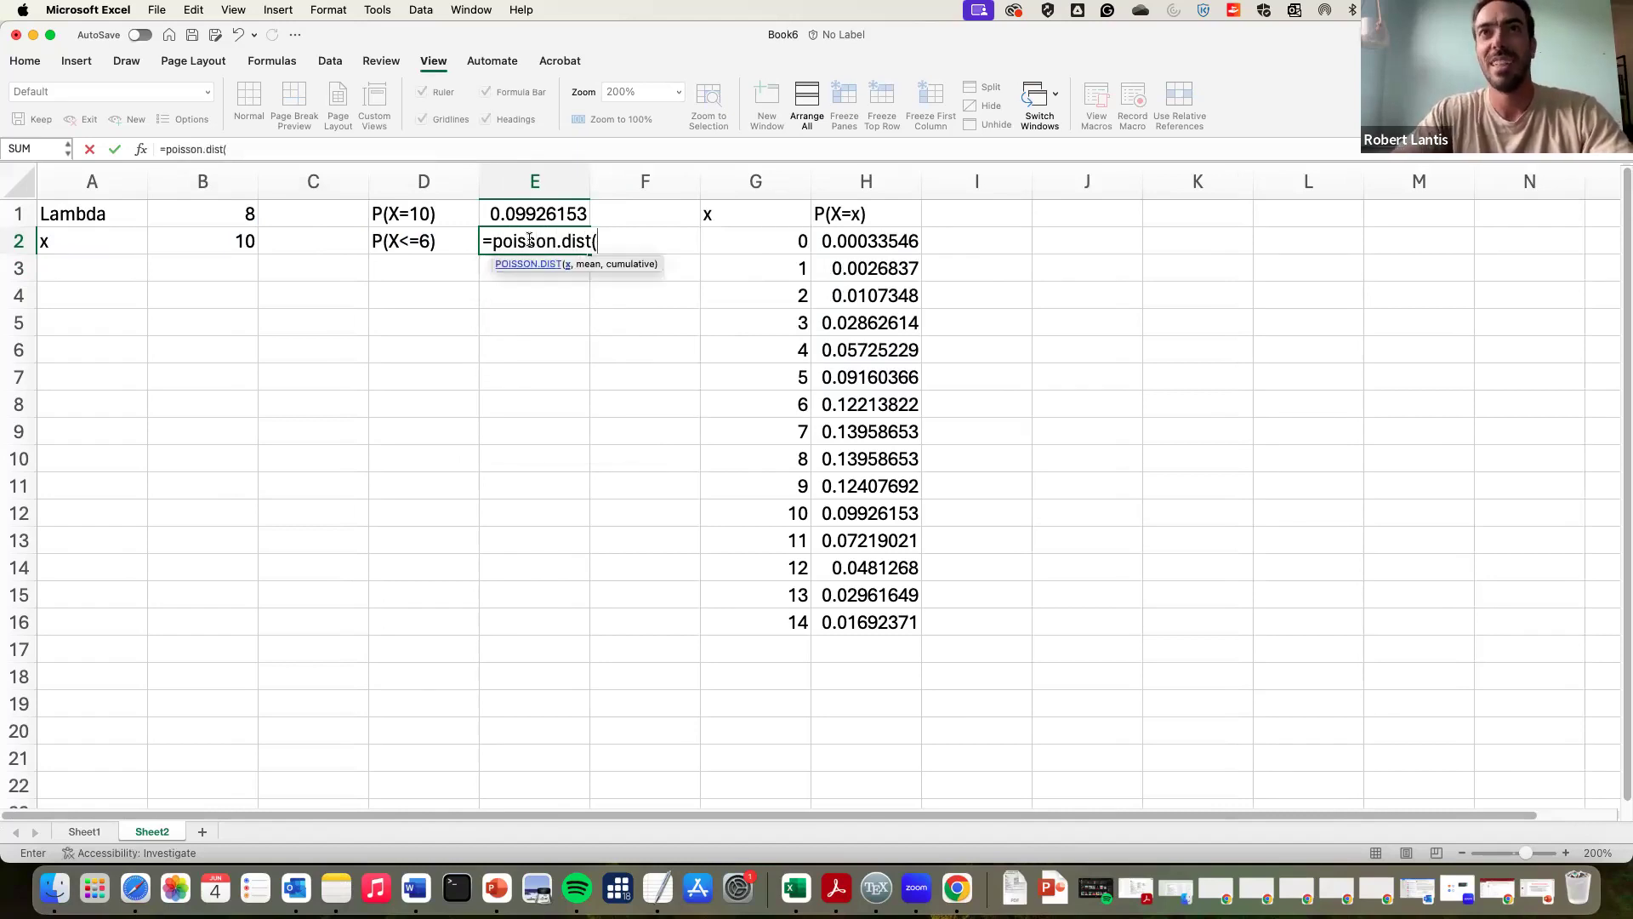
type("6")
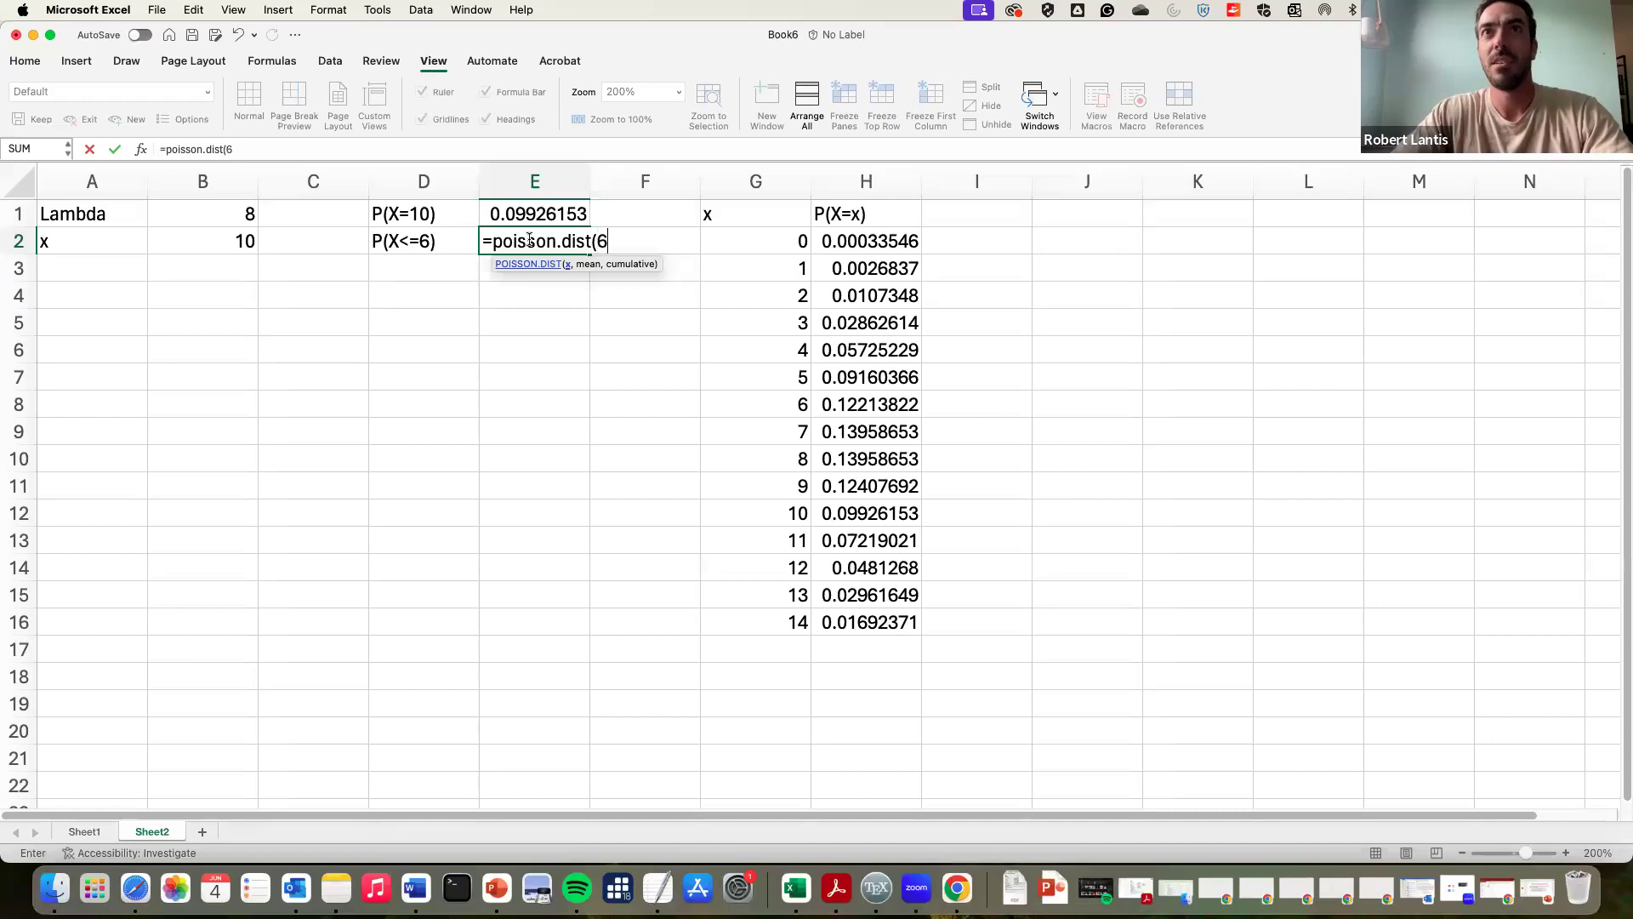
type(",")
key("Left")
key("Left")
key("Left")
key("Up")
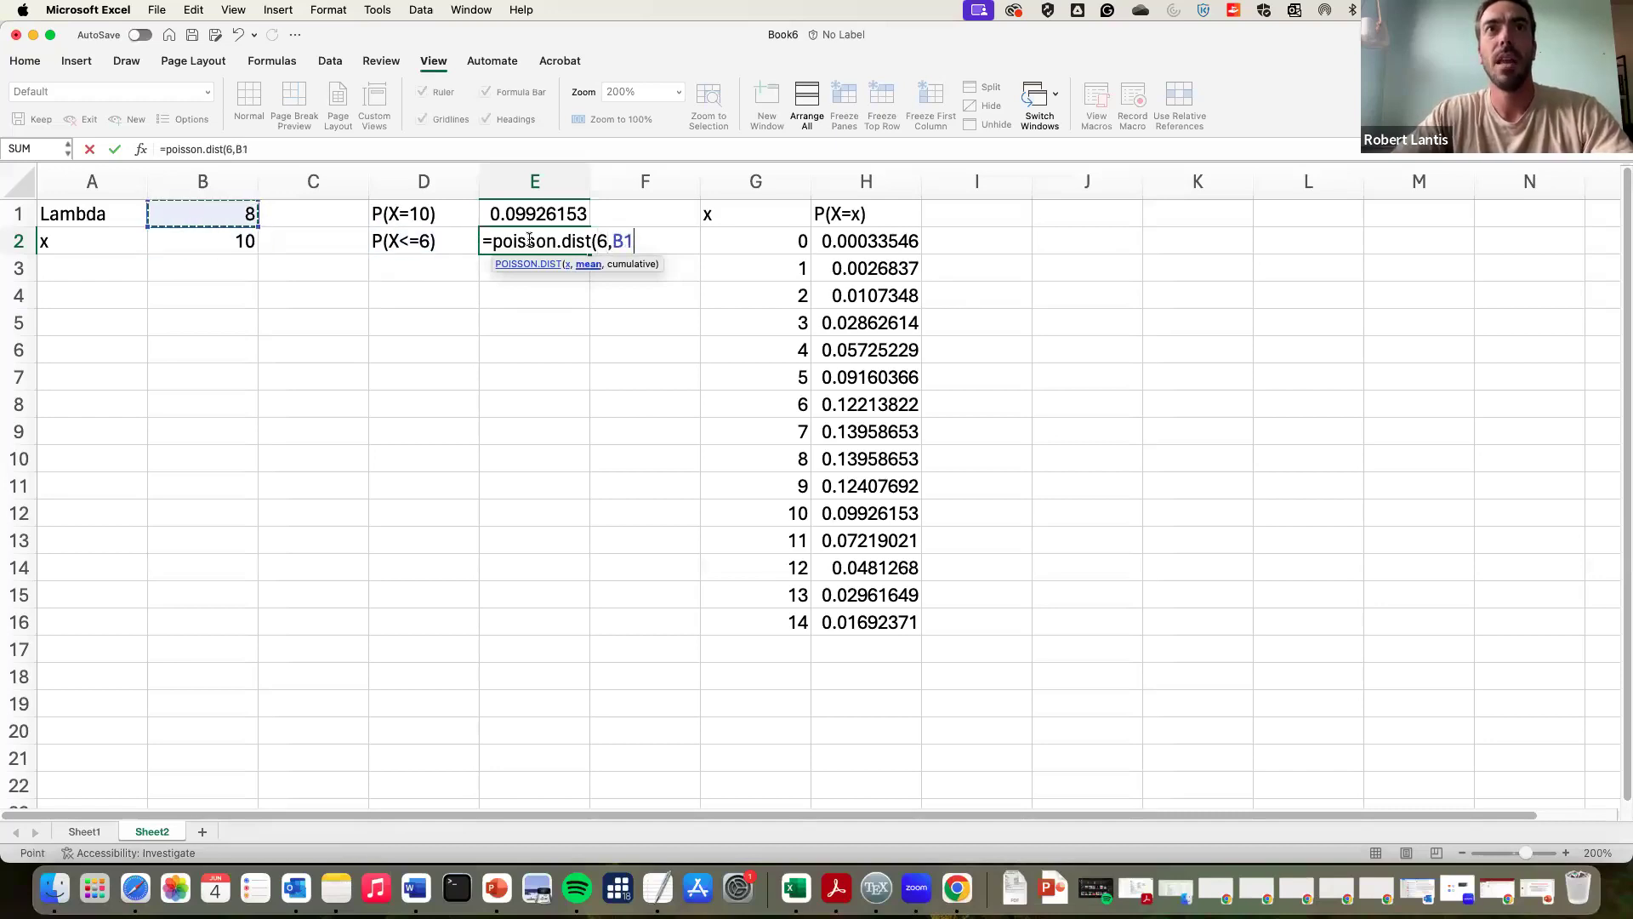
type(",1)")
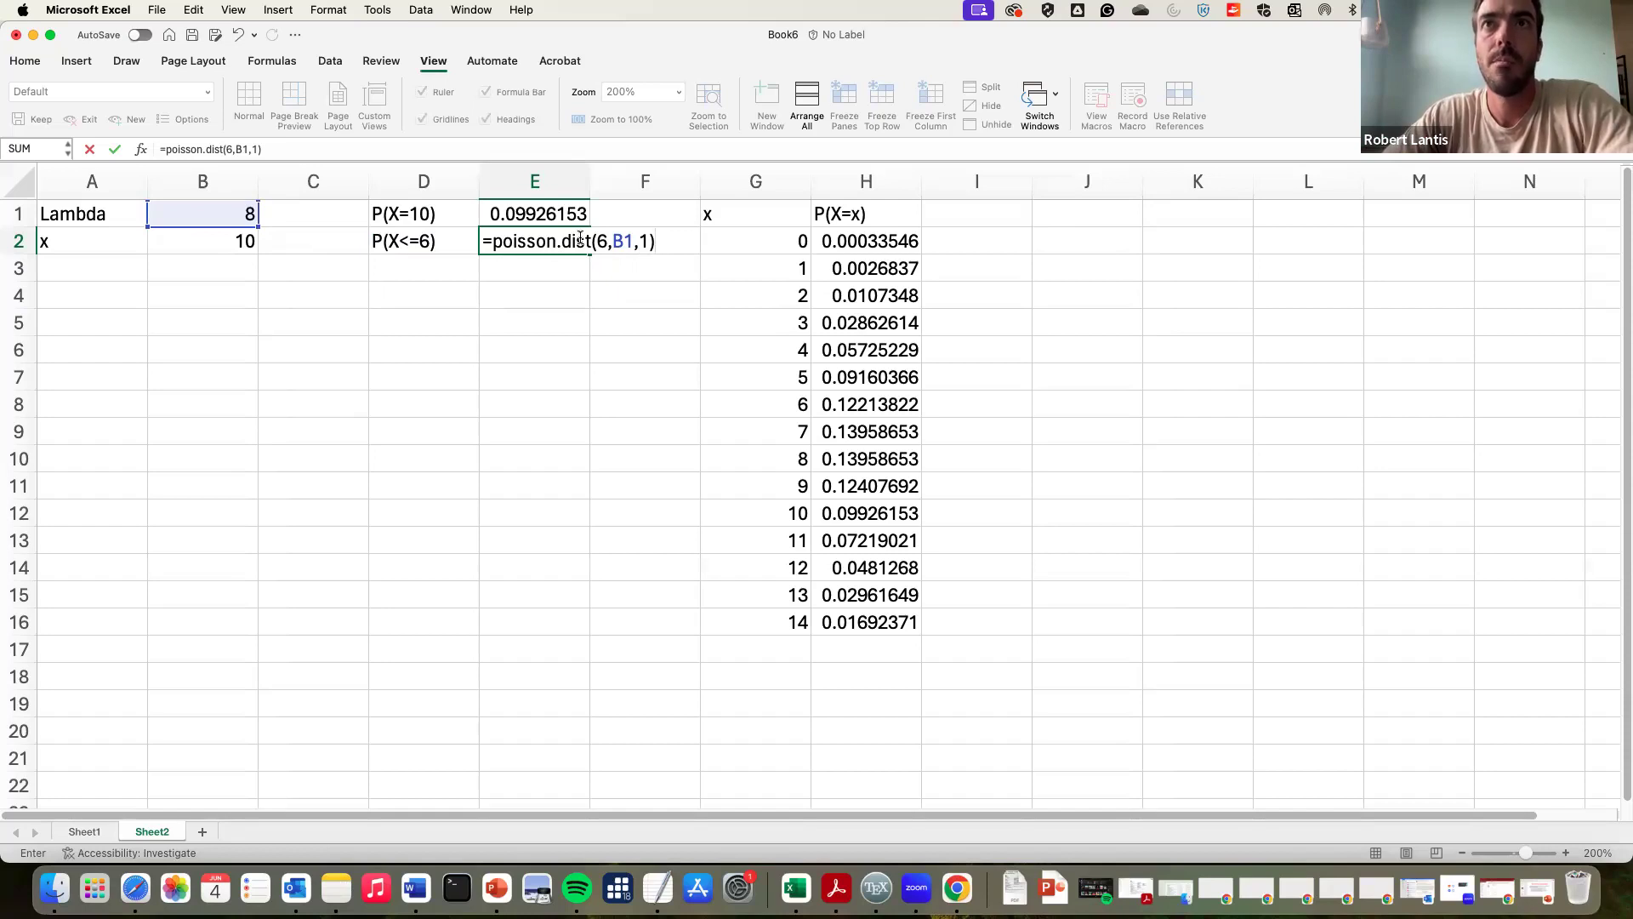
key("Return")
key("Up")
key("Right")
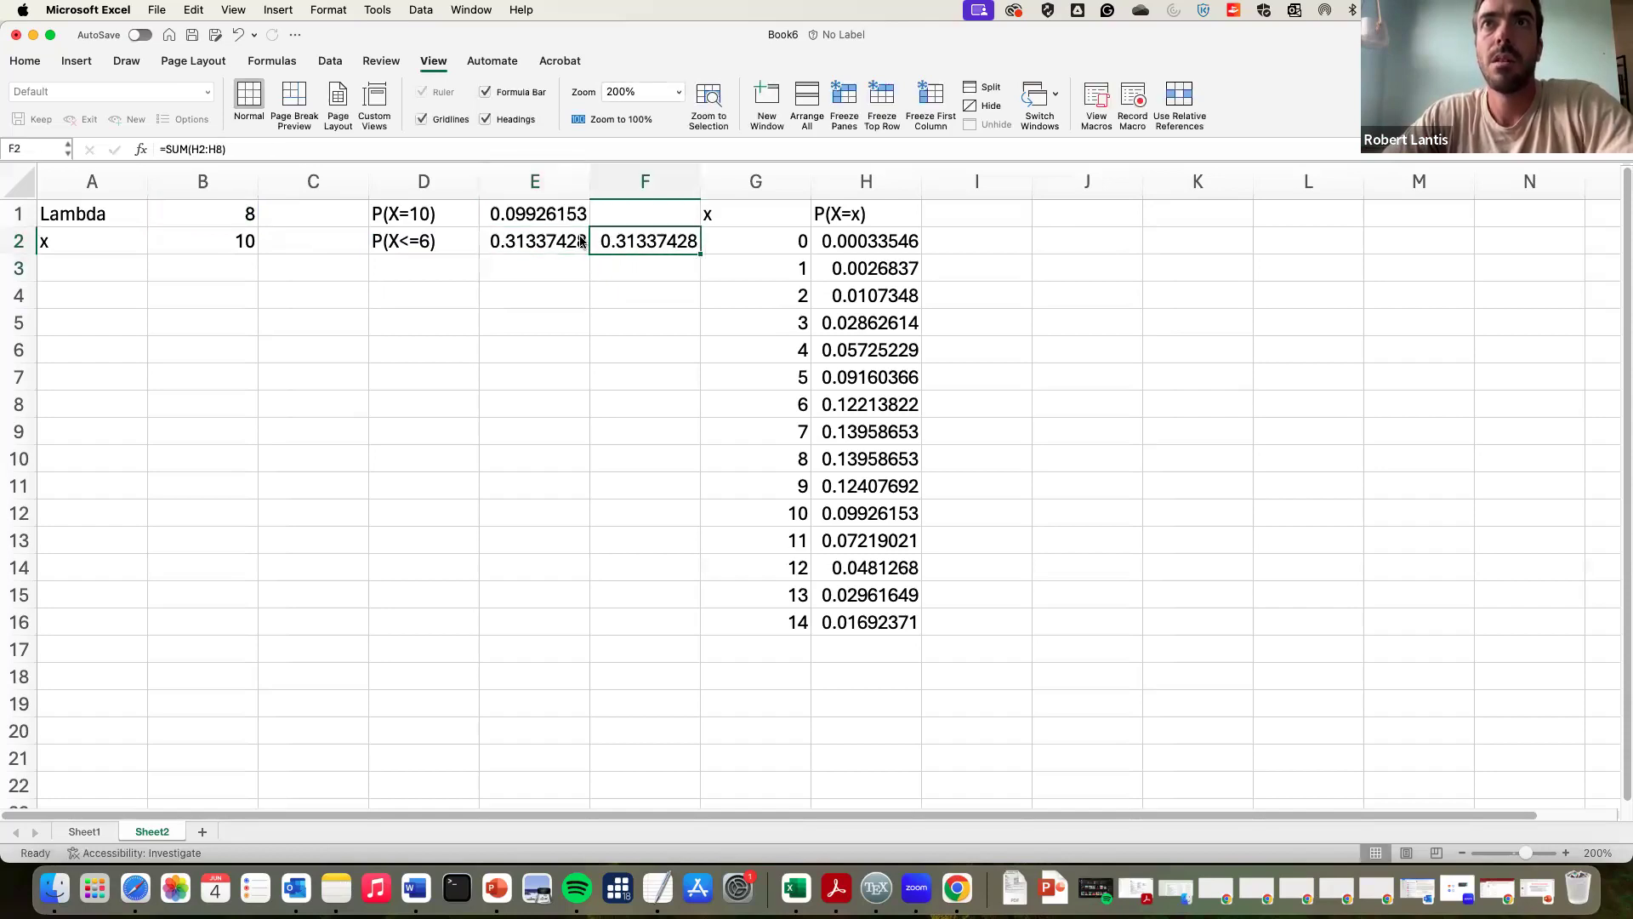
key("Left")
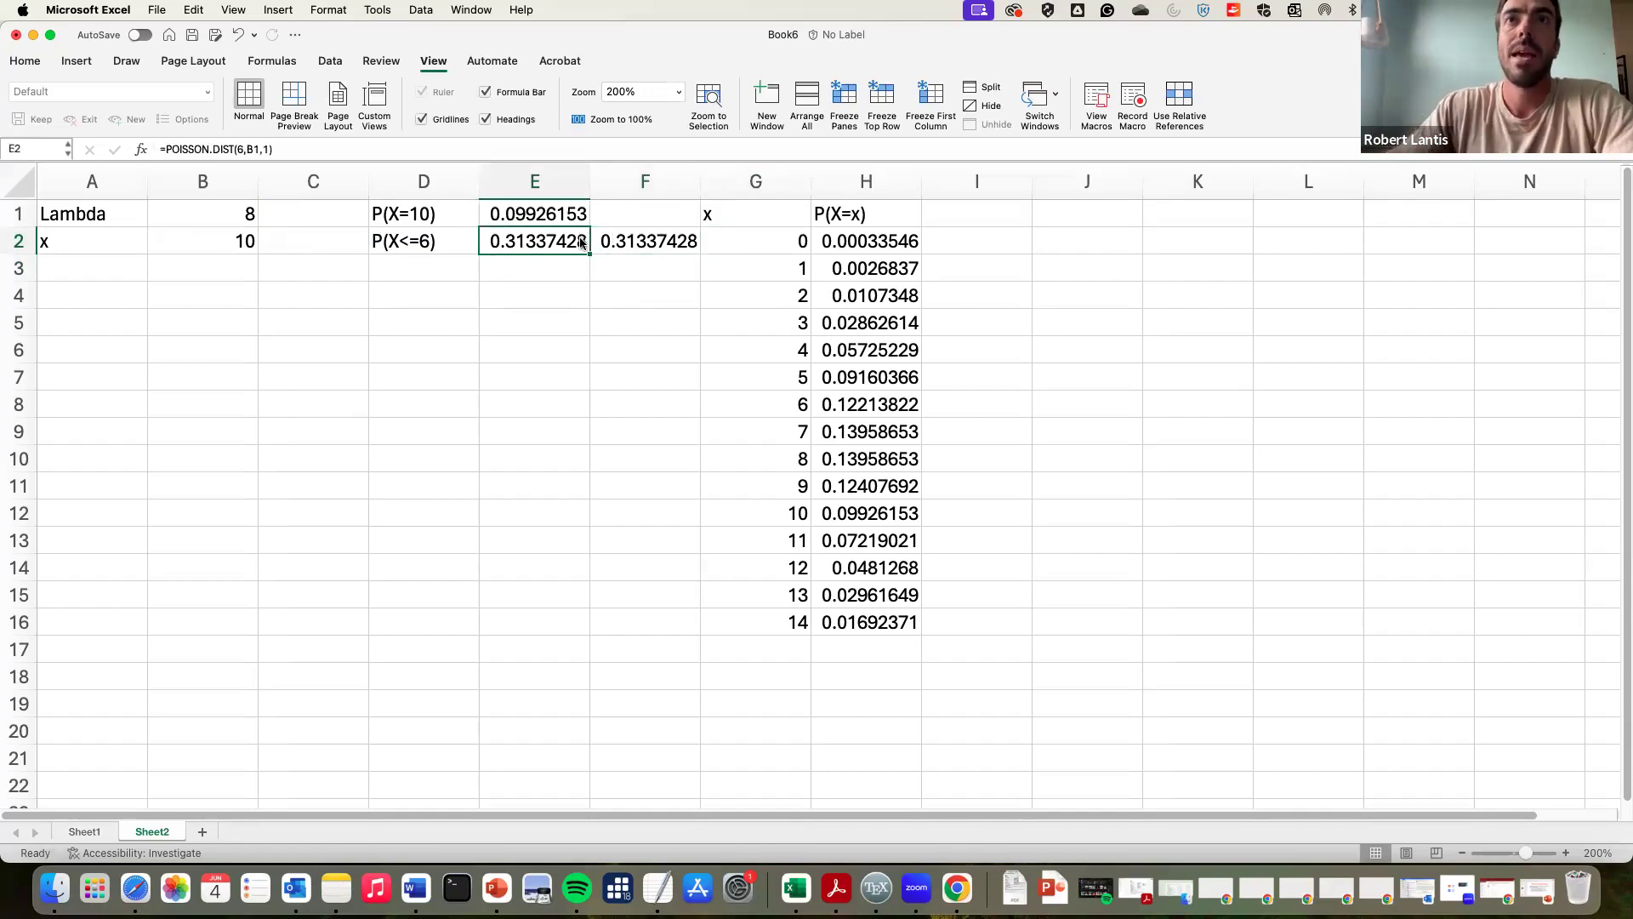
double_click(528, 244)
key("Return")
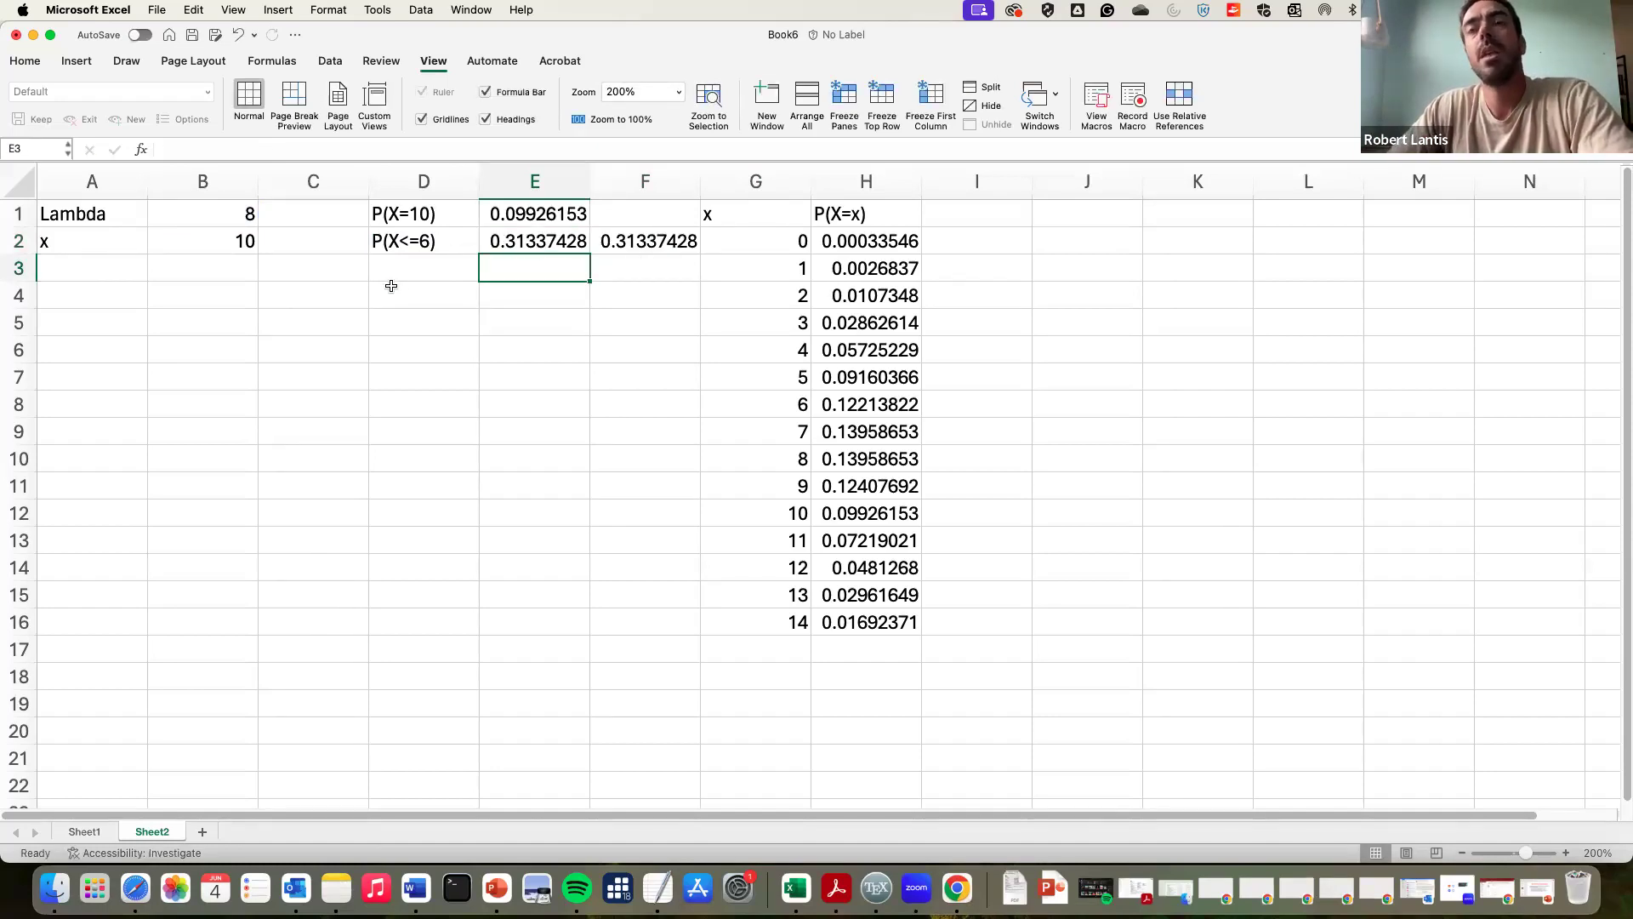
Step: Enter the label P(3<=X<=6) in D4
left_click(397, 290)
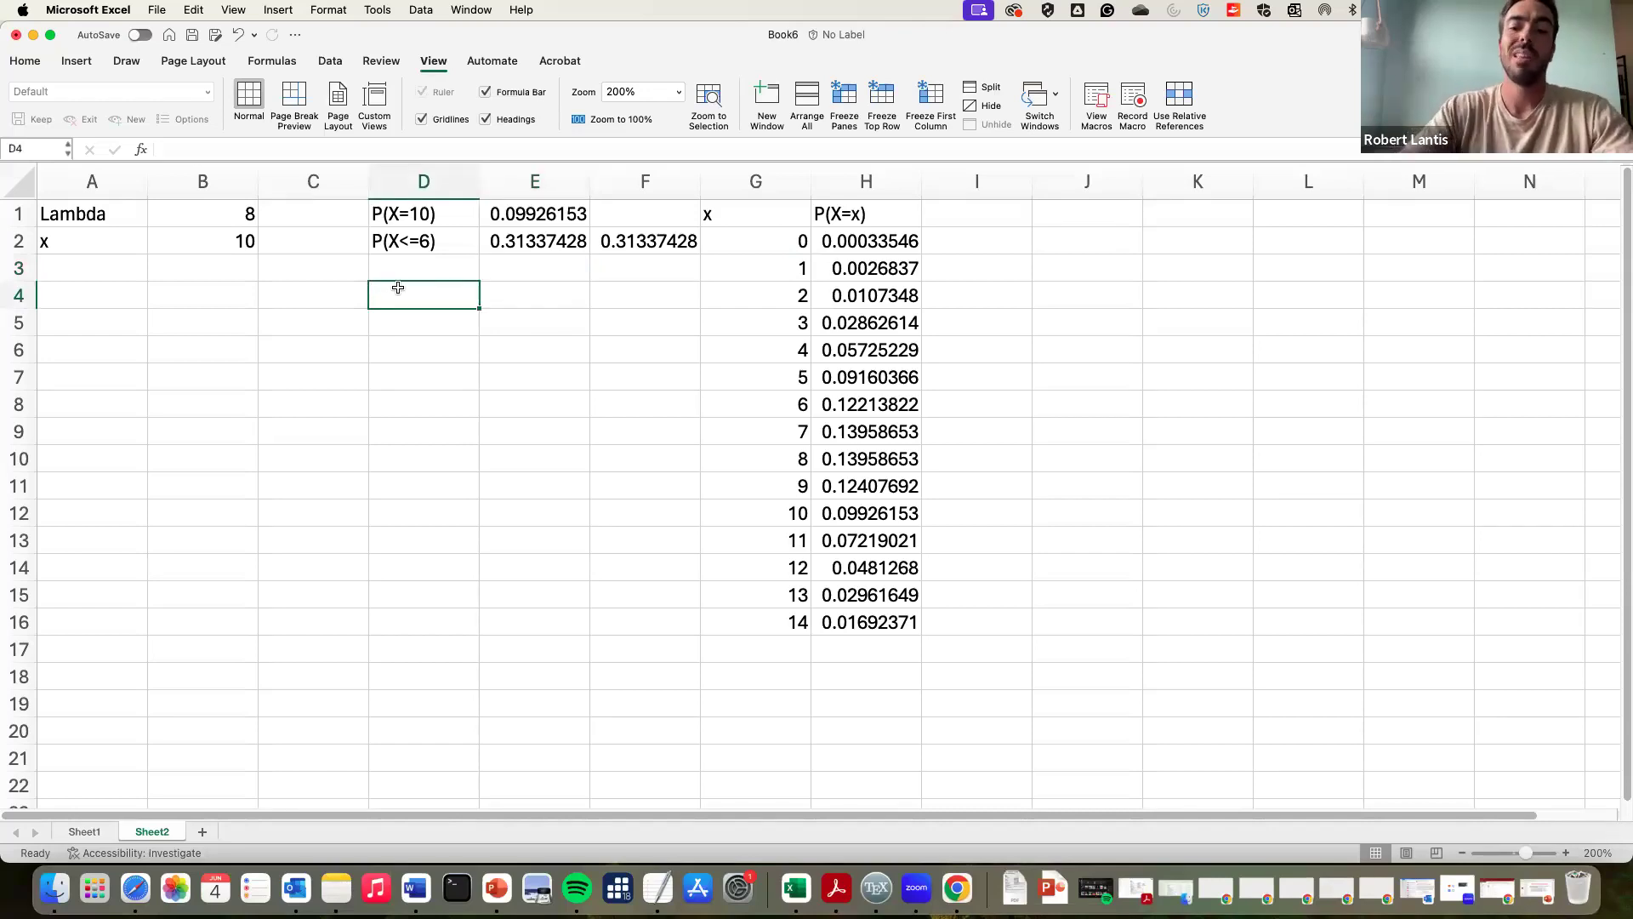
type("P")
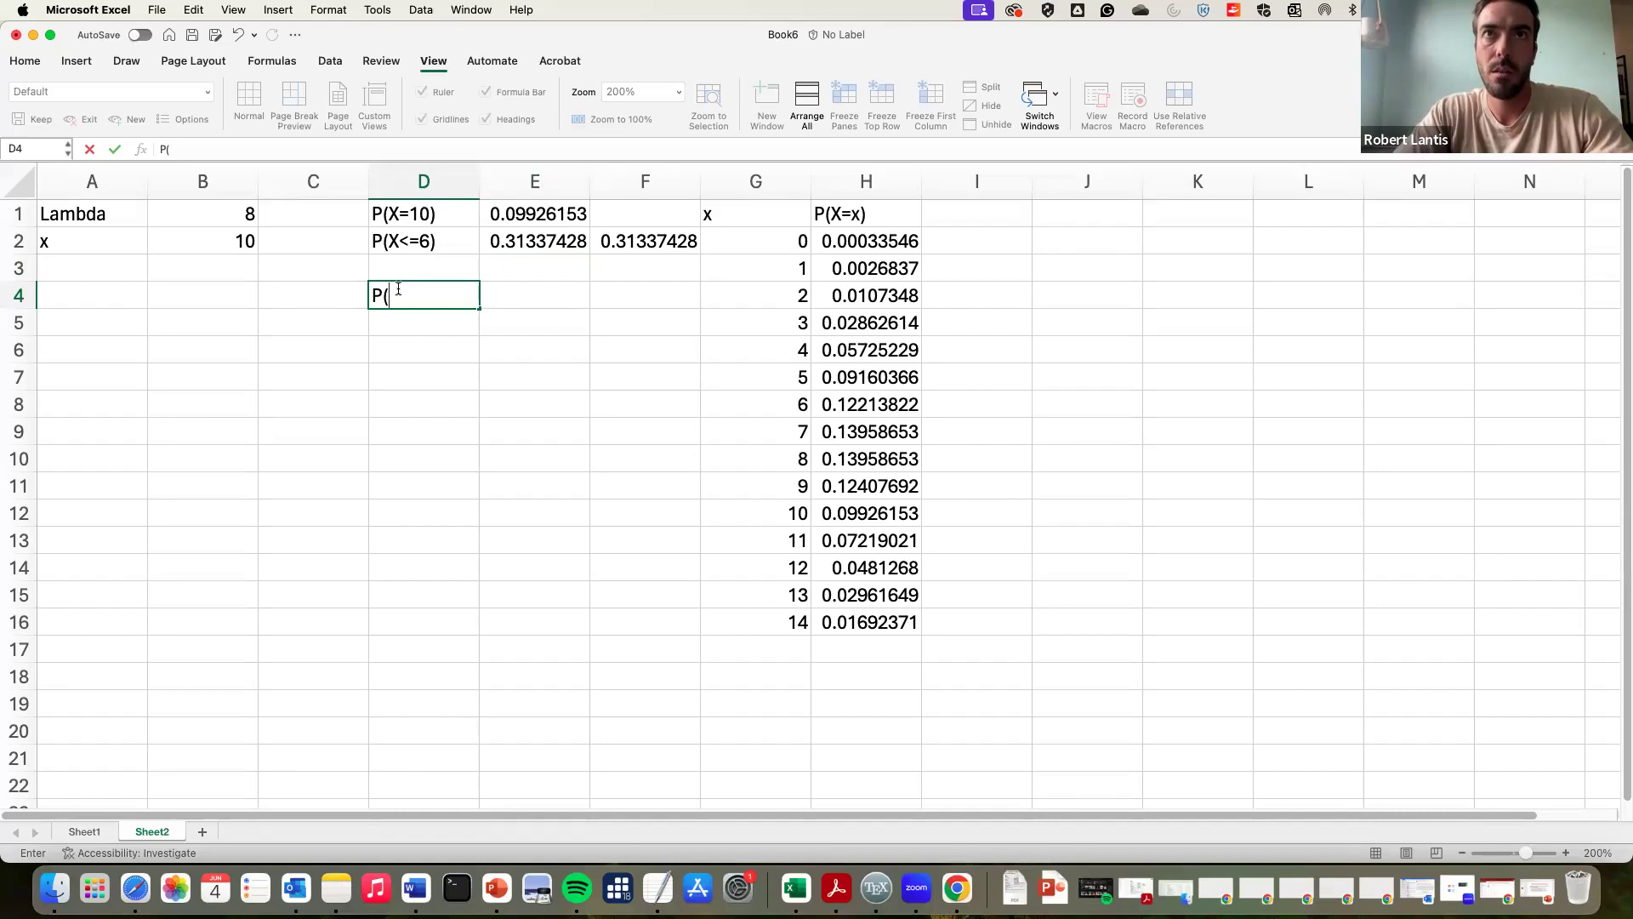
type("(3<")
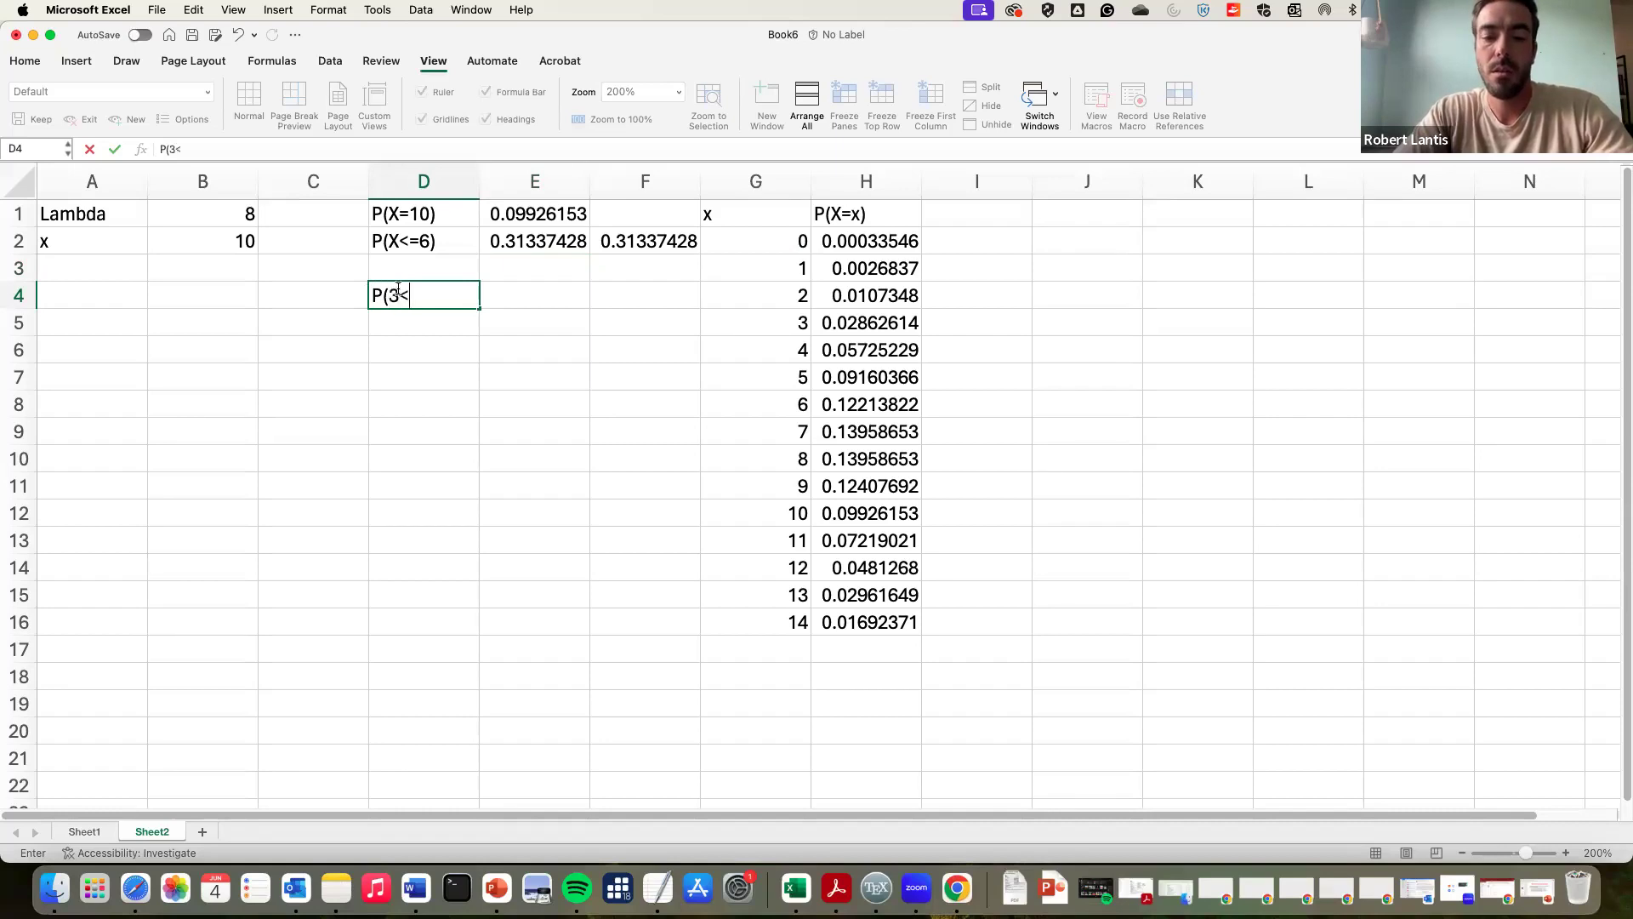
type("=X<=6)")
key("Return")
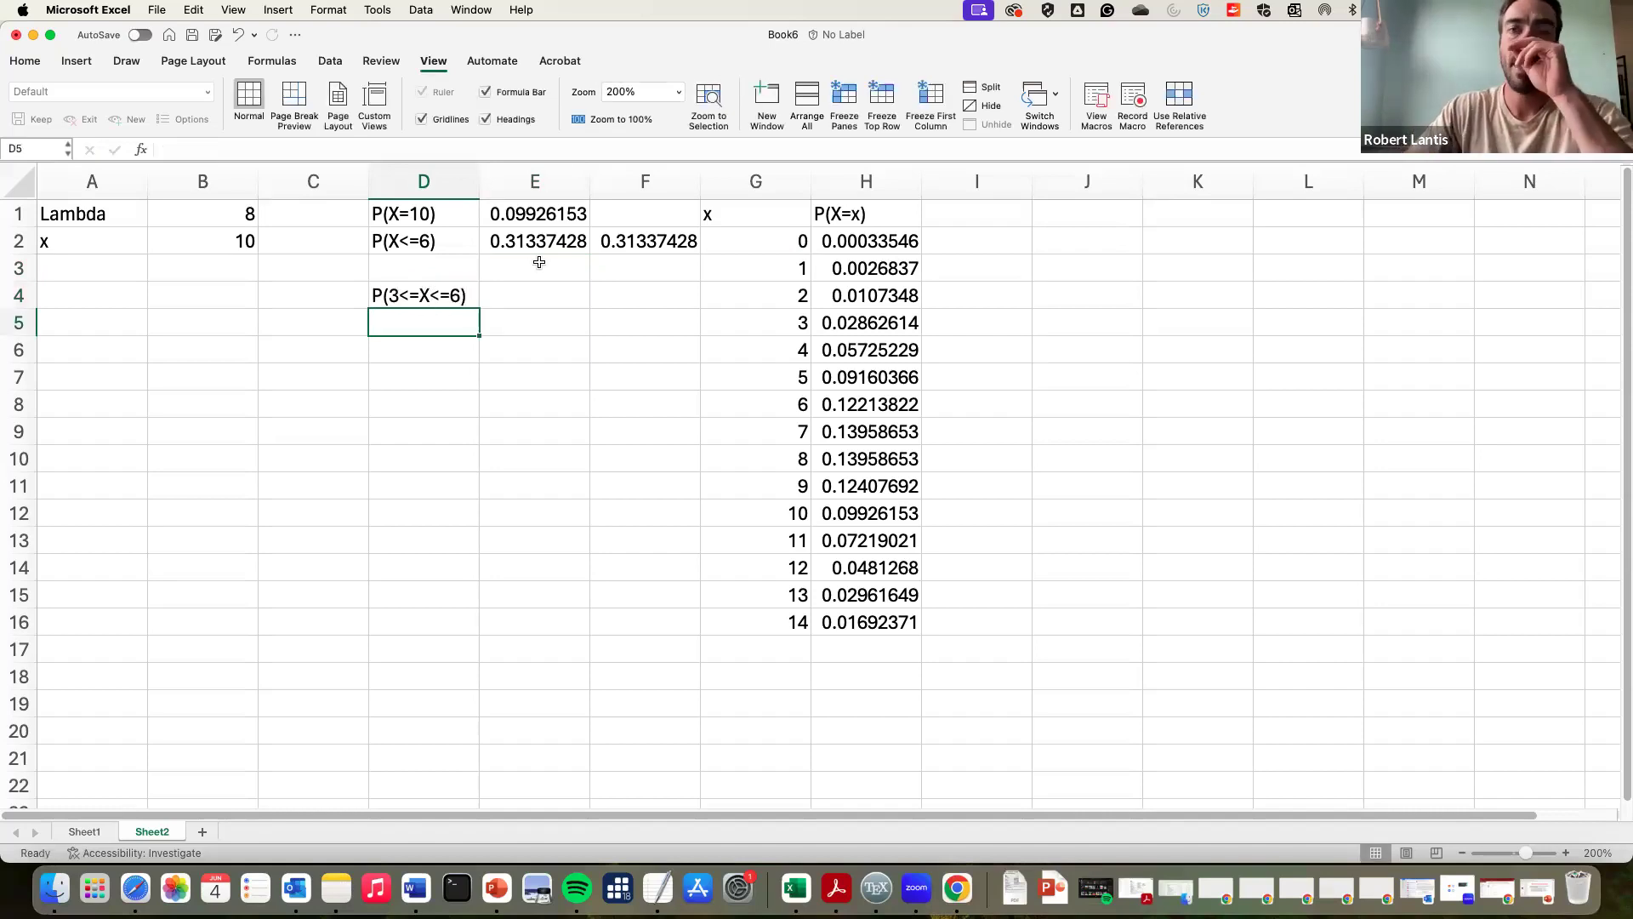
left_click(509, 292)
type("=")
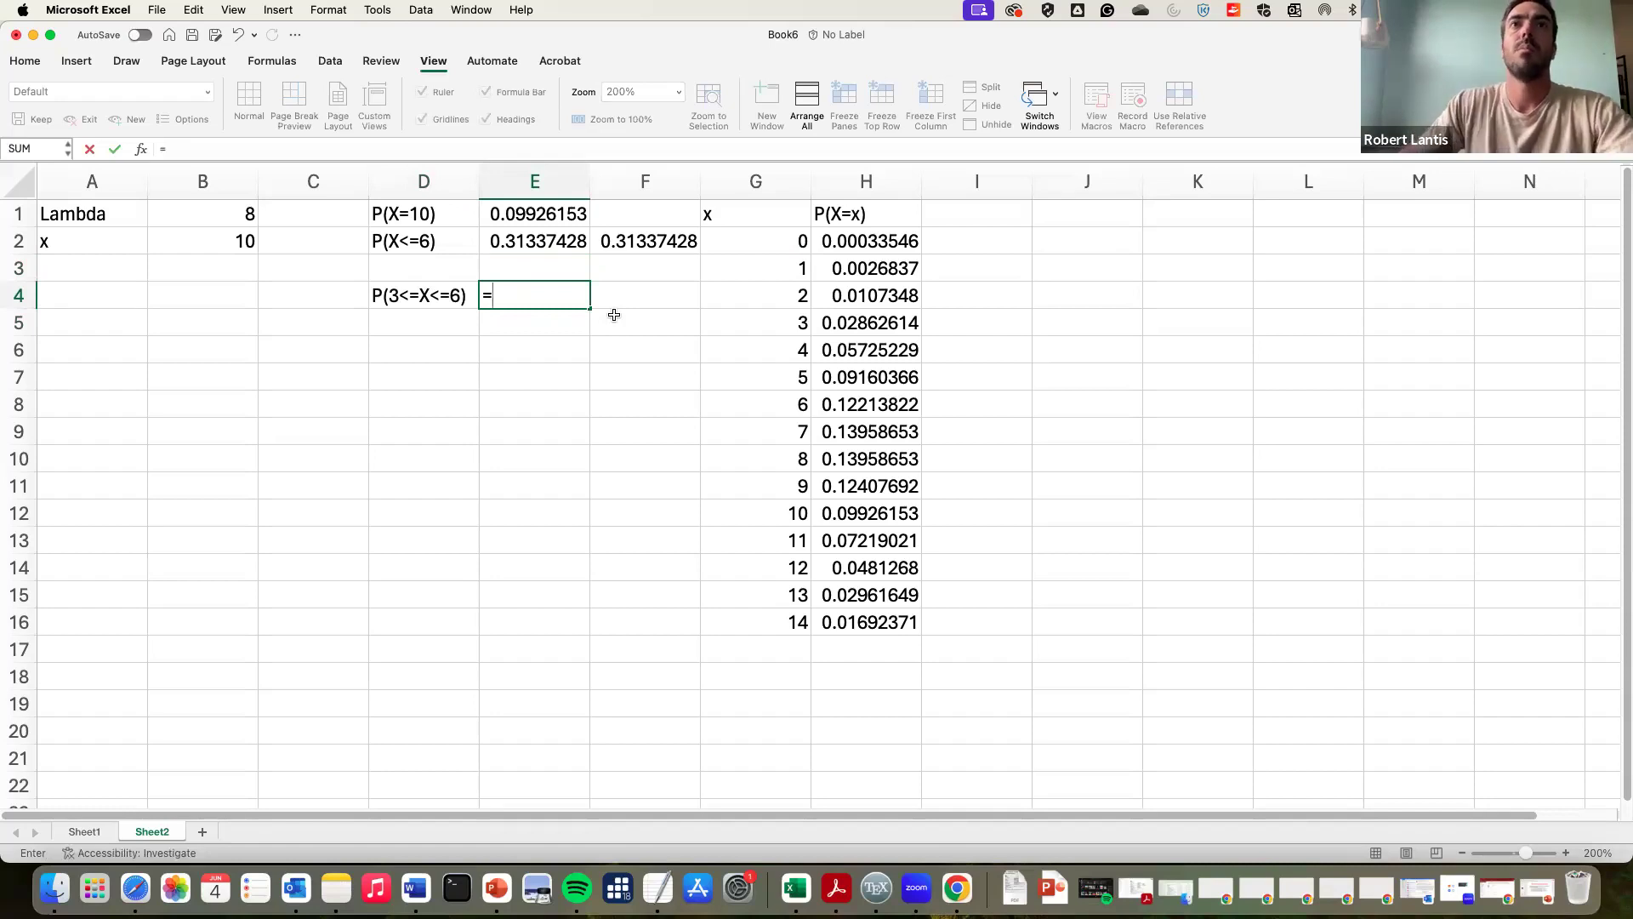
key("Escape")
left_click(531, 376)
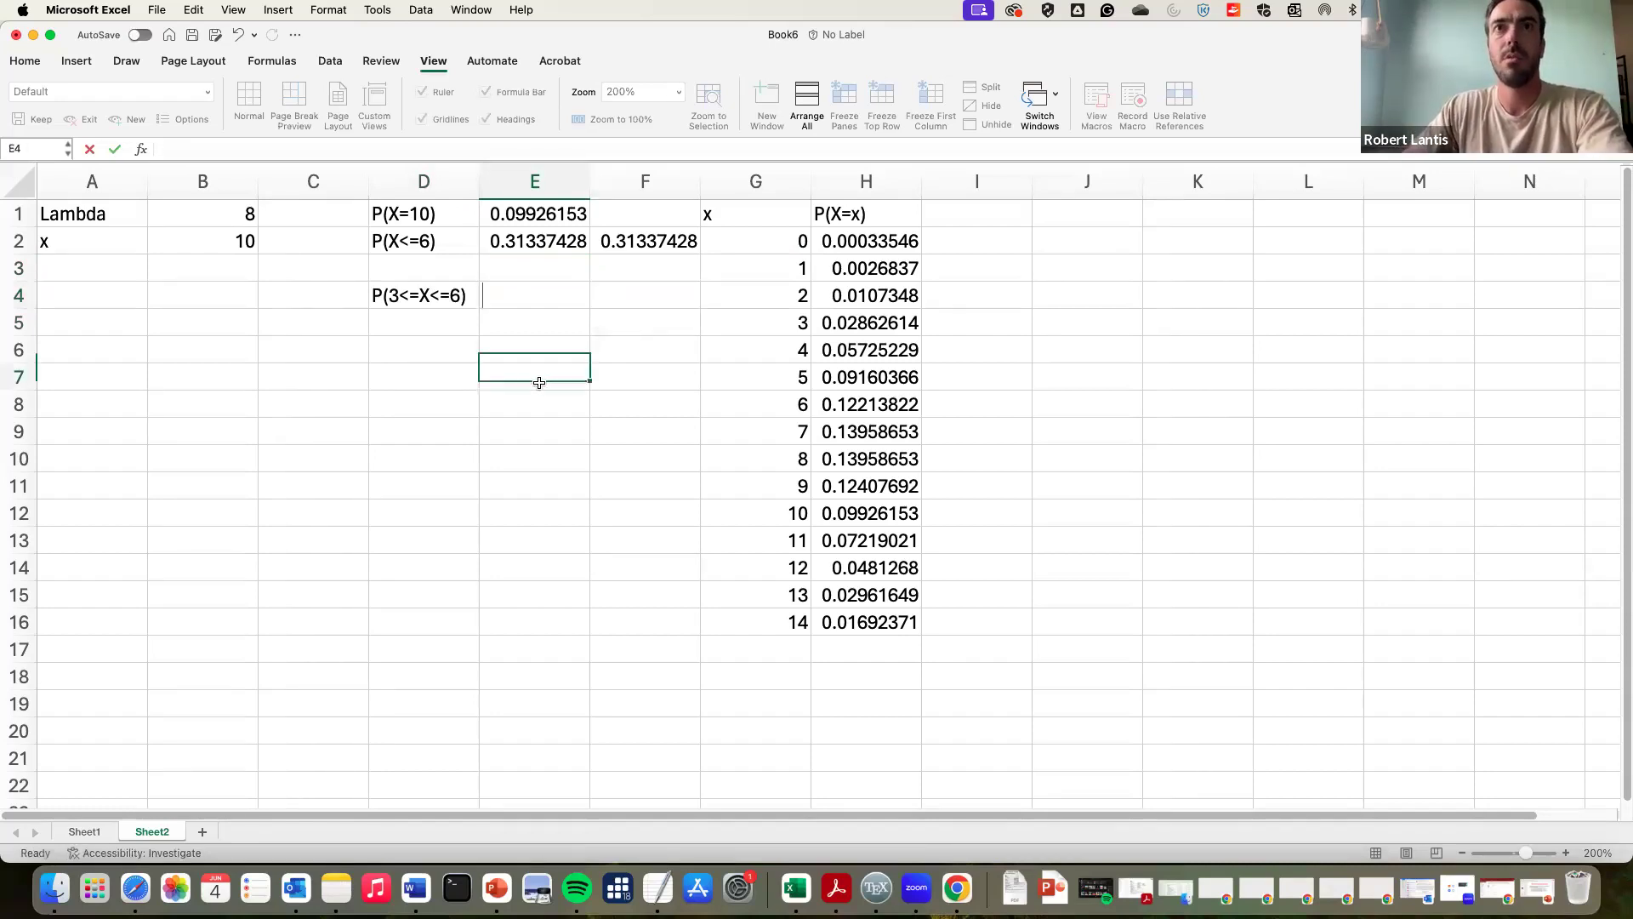
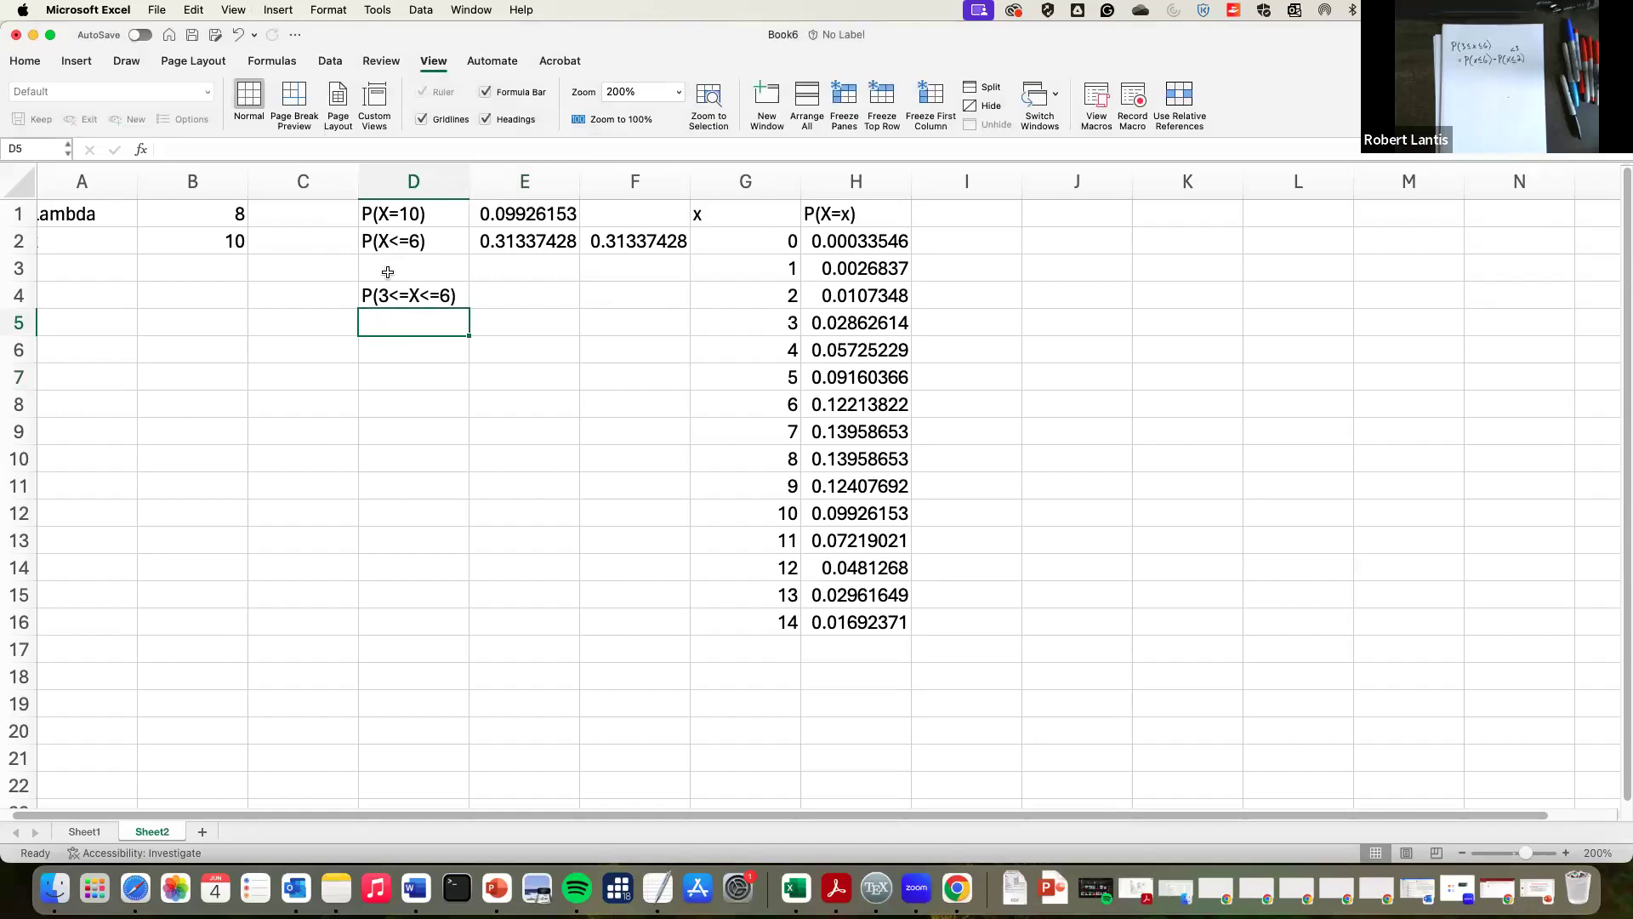
Step: Enter the labels P(X<3) in D5 and P(X<=2) in D6
key("BackSpace")
key("BackSpace")
type("X")
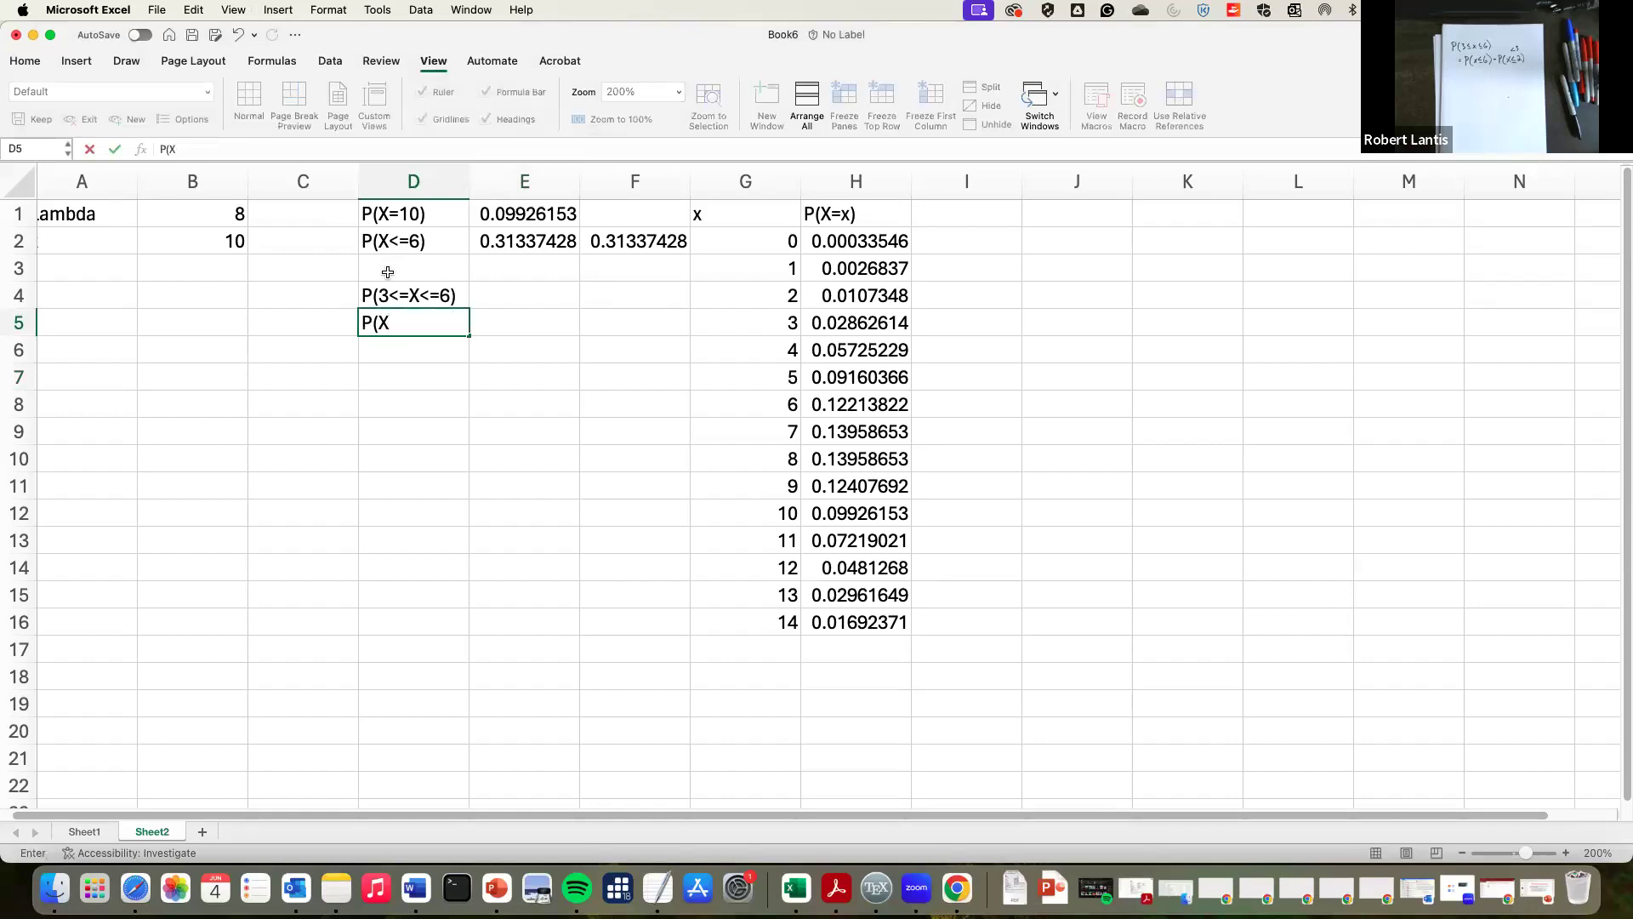
type("<3)")
key("Return")
type("P(")
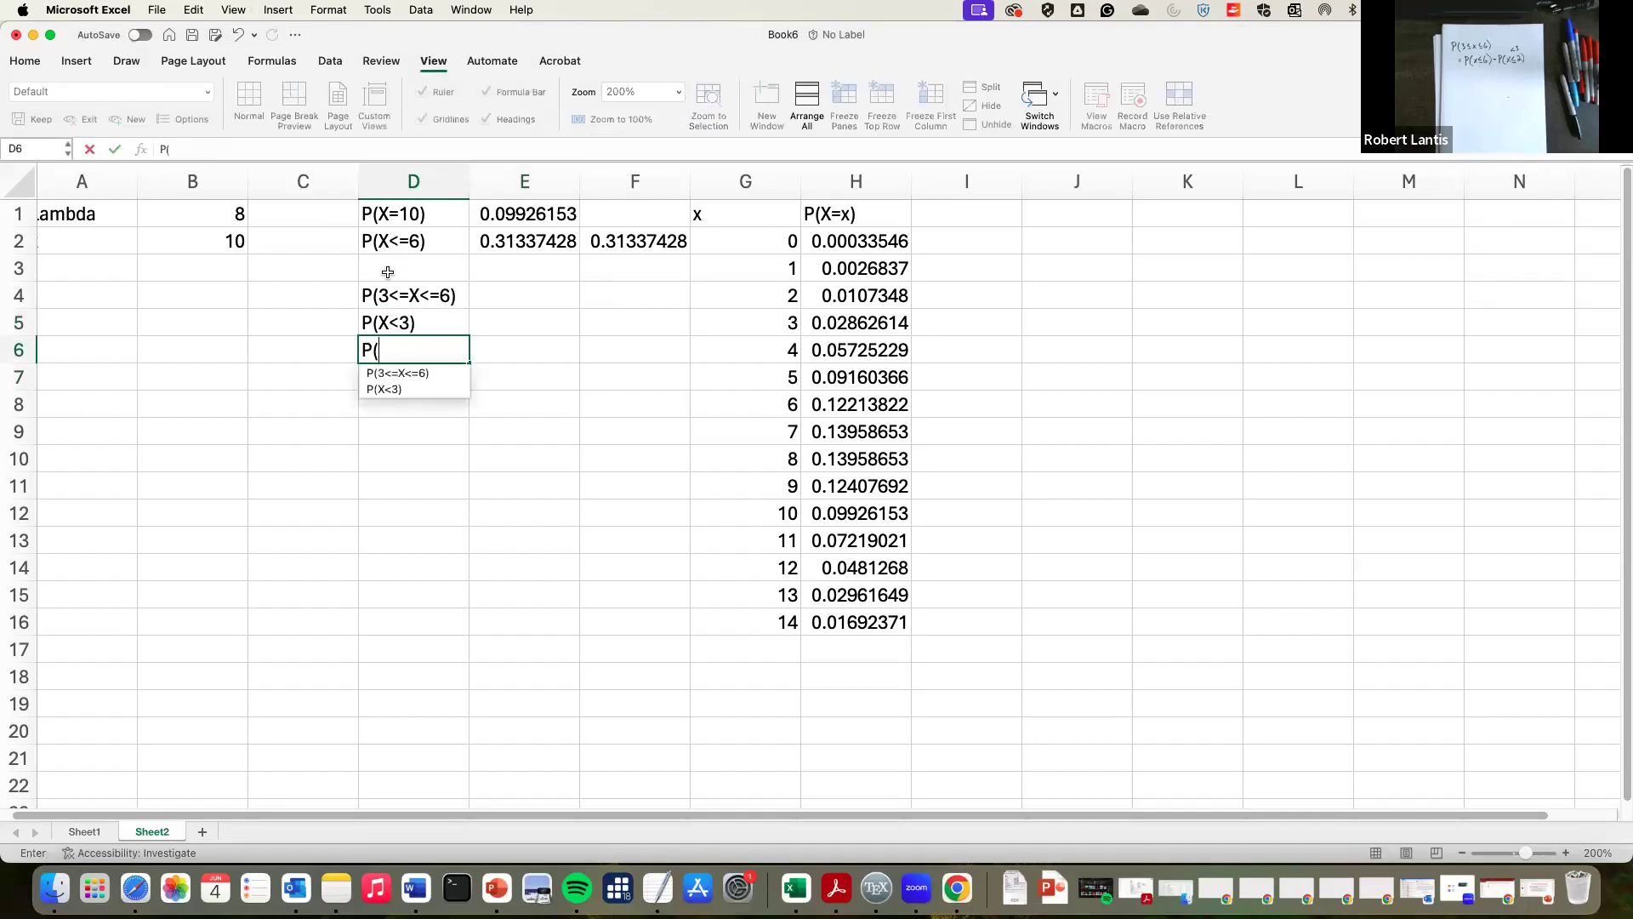
type("X<=2")
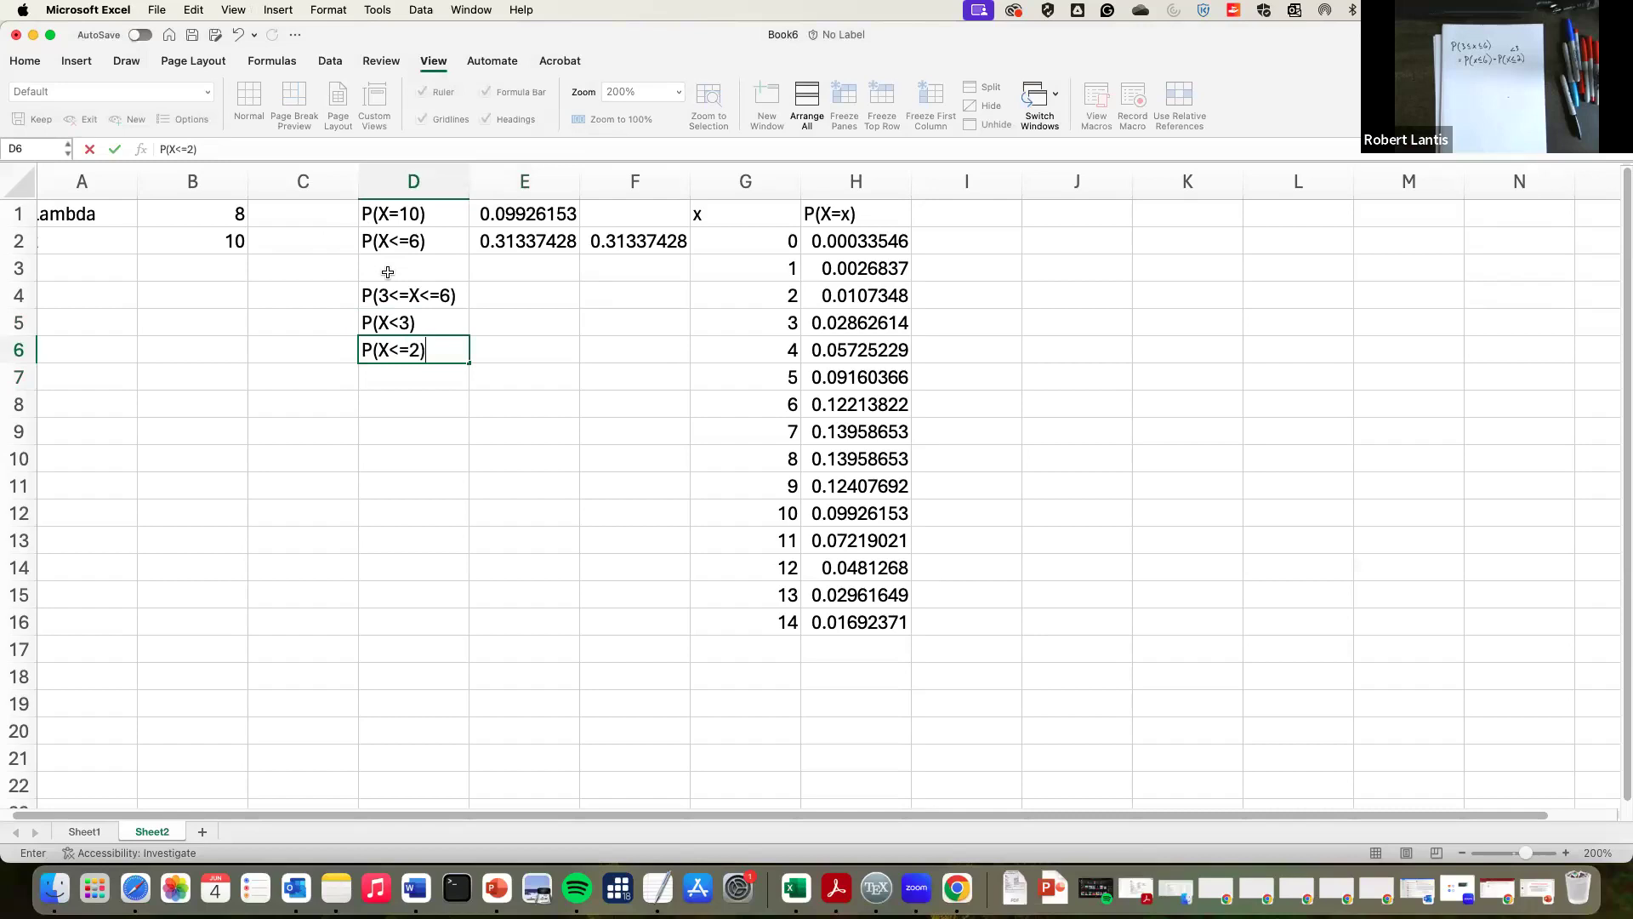
Step: Begin a formula in E5 beside the P(X<3) label
key("Right")
key("Up")
key("Down")
key("Left")
key("Up")
key("Down")
key("Right")
key("Up")
type("=binom.")
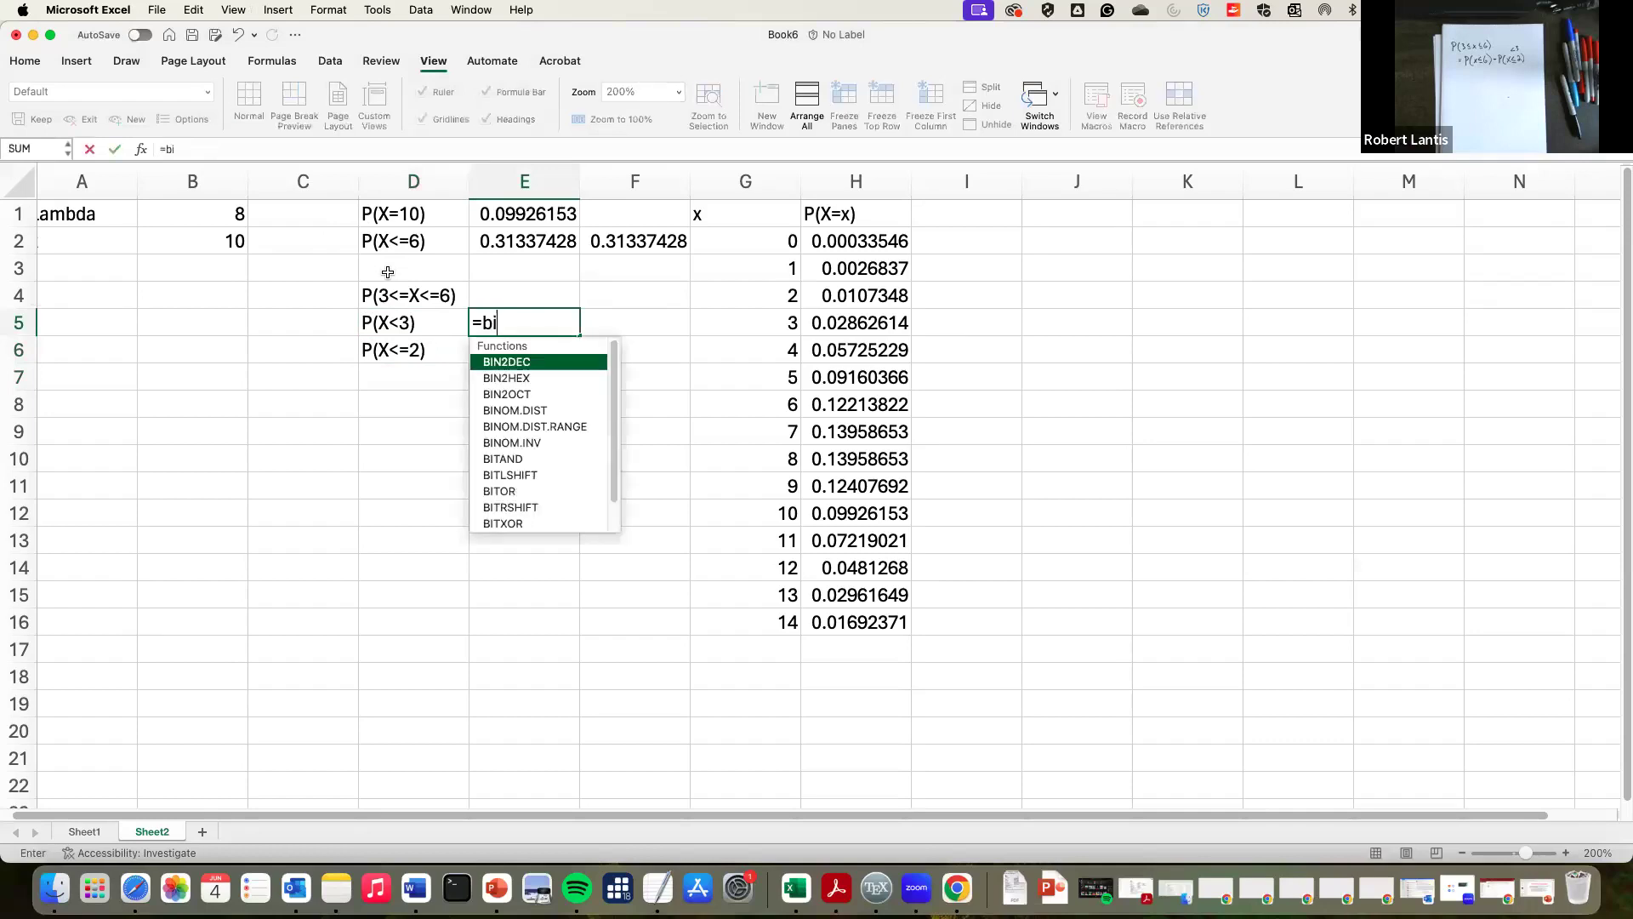
key("BackSpace")
key("BackSpace")
key("BackSpace")
key("BackSpace")
key("BackSpace")
key("BackSpace")
Step: Complete the E5 formula with POISSON.DIST using x 2, mean B1 and cumulative 1
type("poisson.dist")
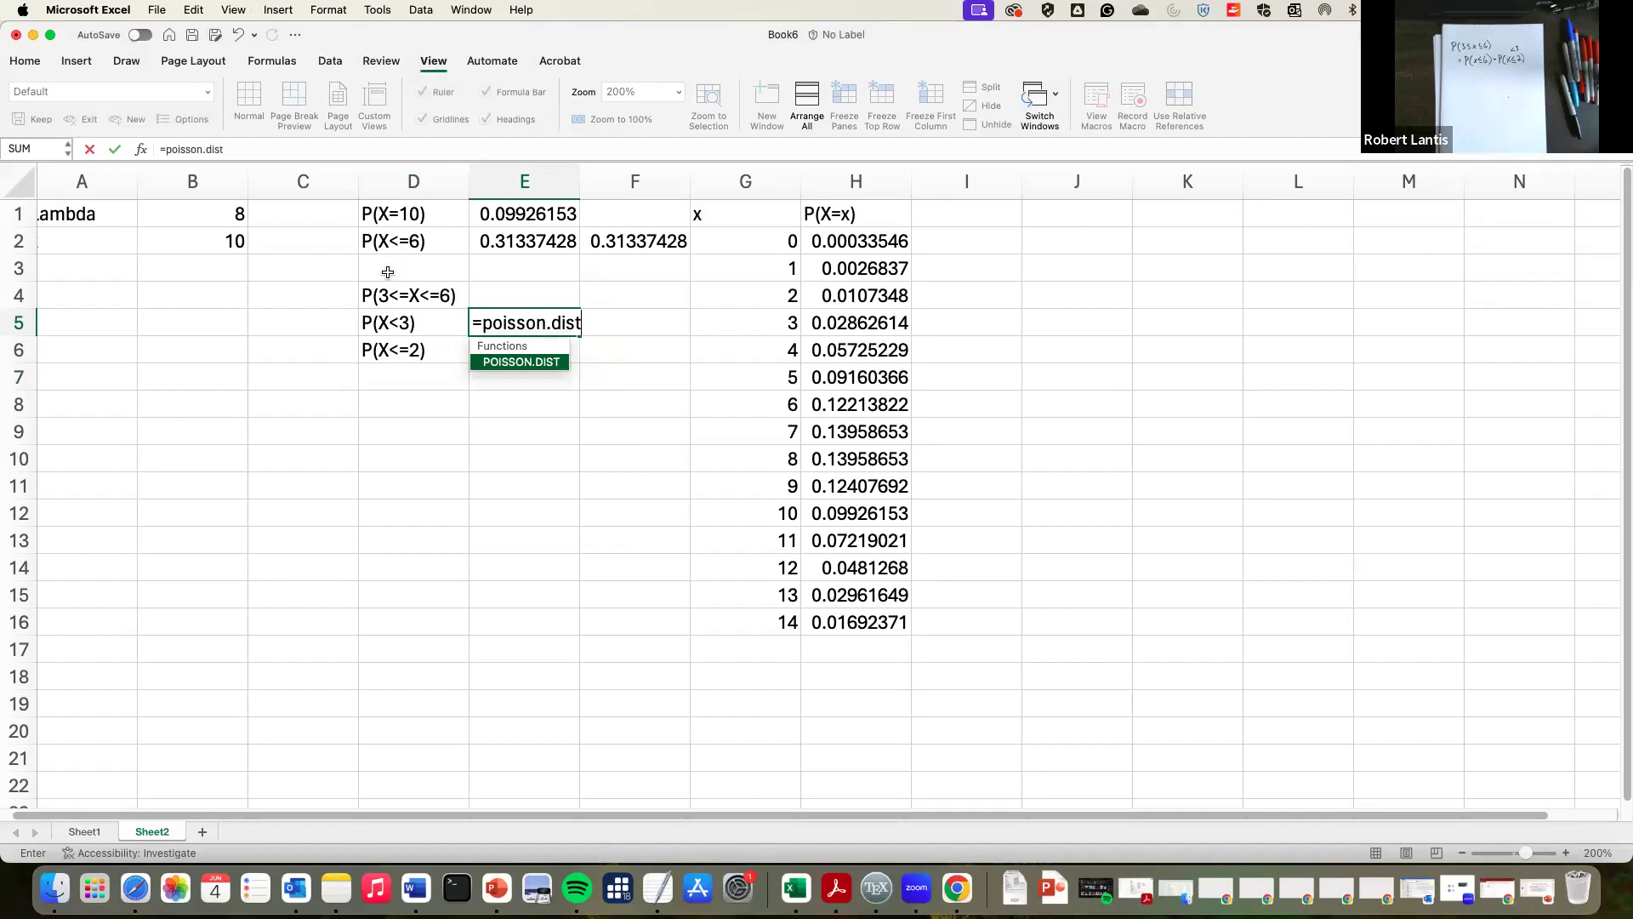
type("(2")
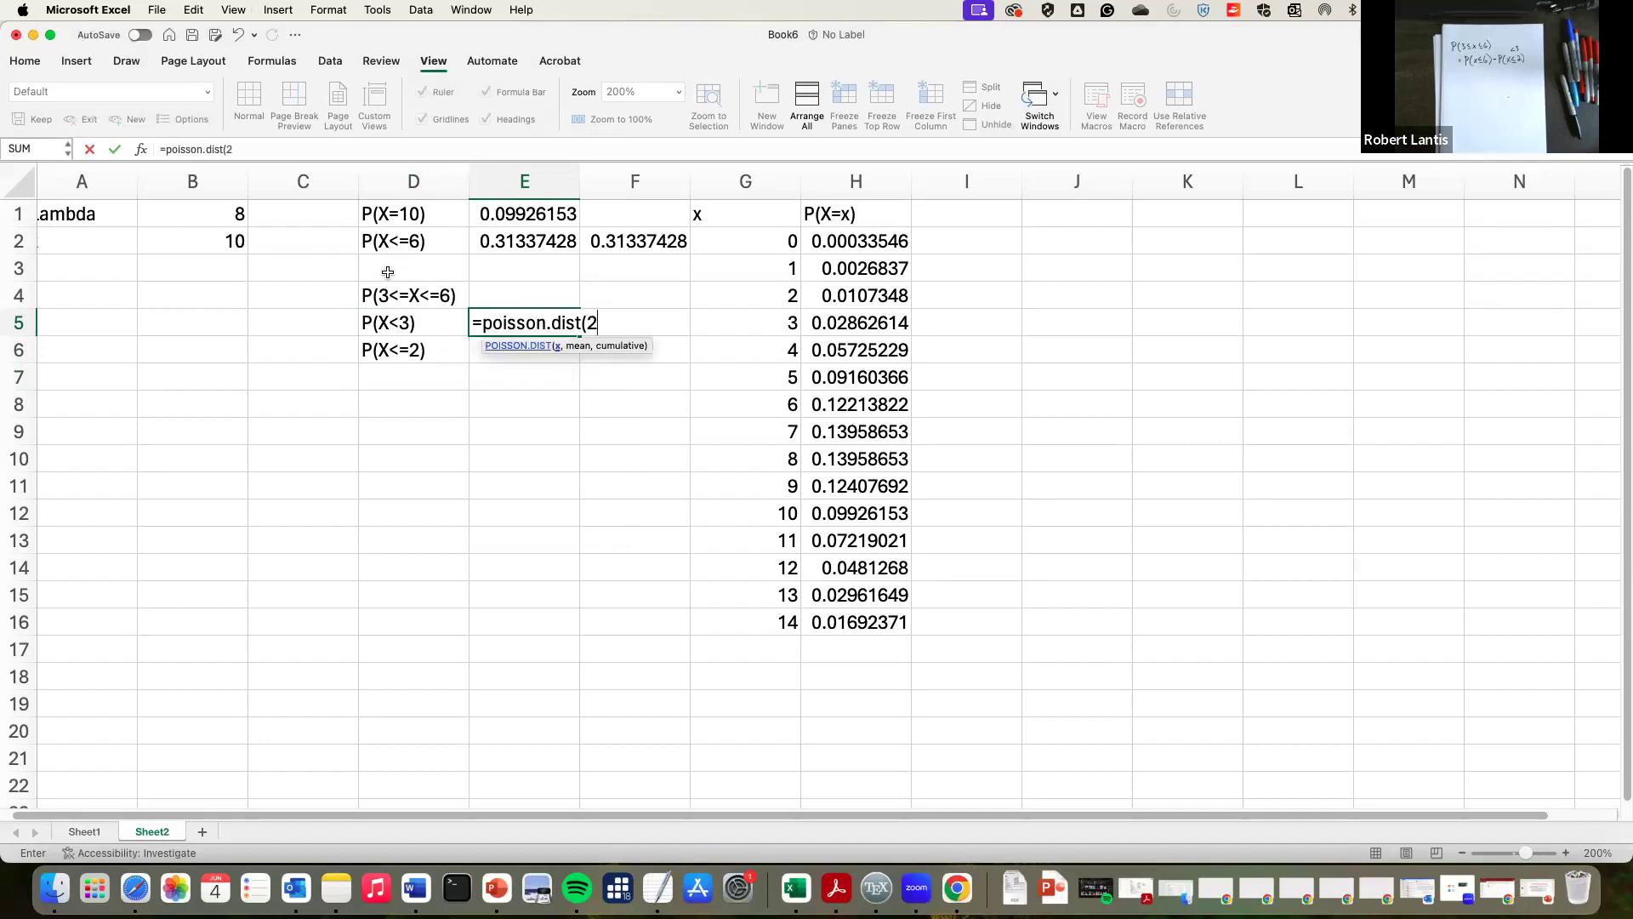
type(",")
key("Up")
key("Up")
key("Left")
key("Left")
key("Up")
key("Up")
key("Left")
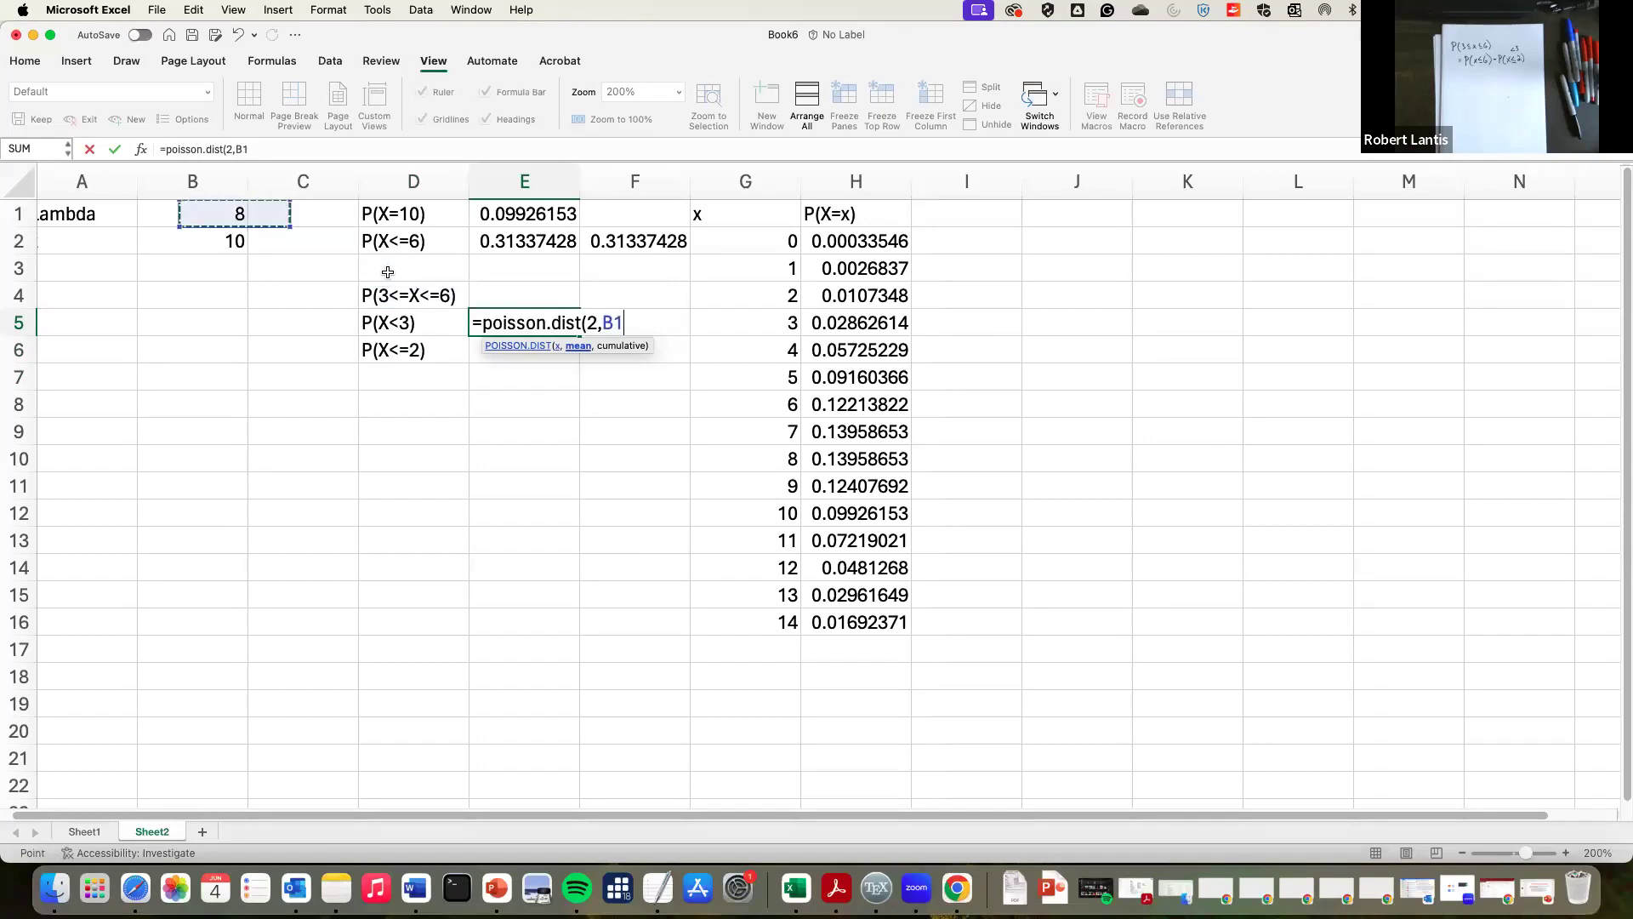
key("Left")
key("Right")
type(",1)")
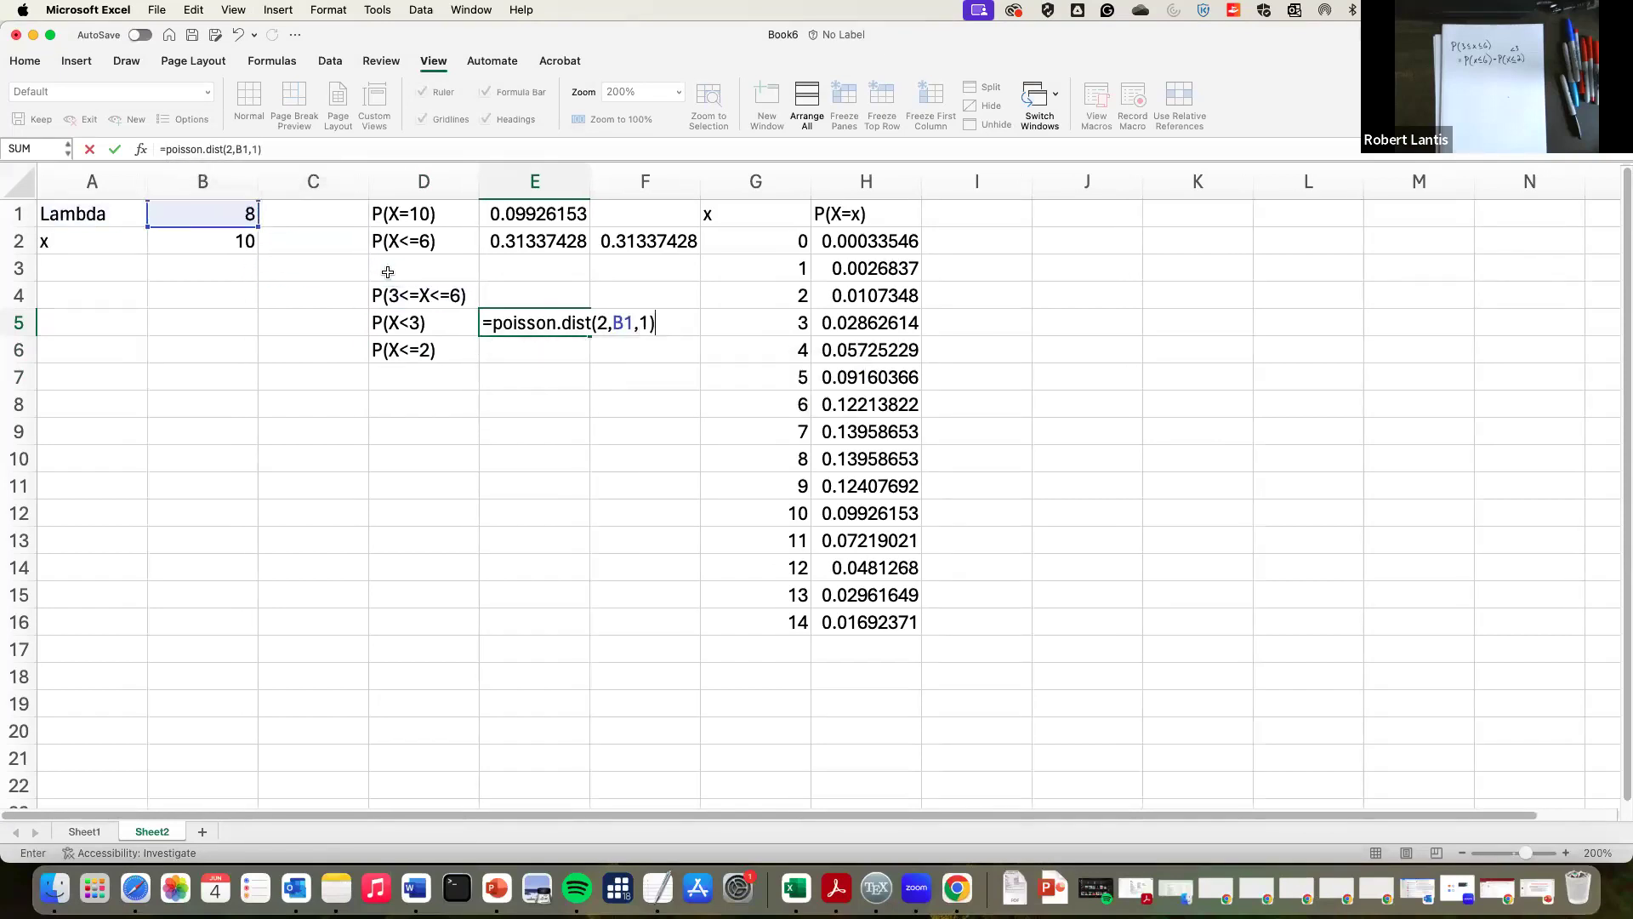
key("Return")
key("Return")
key("Return")
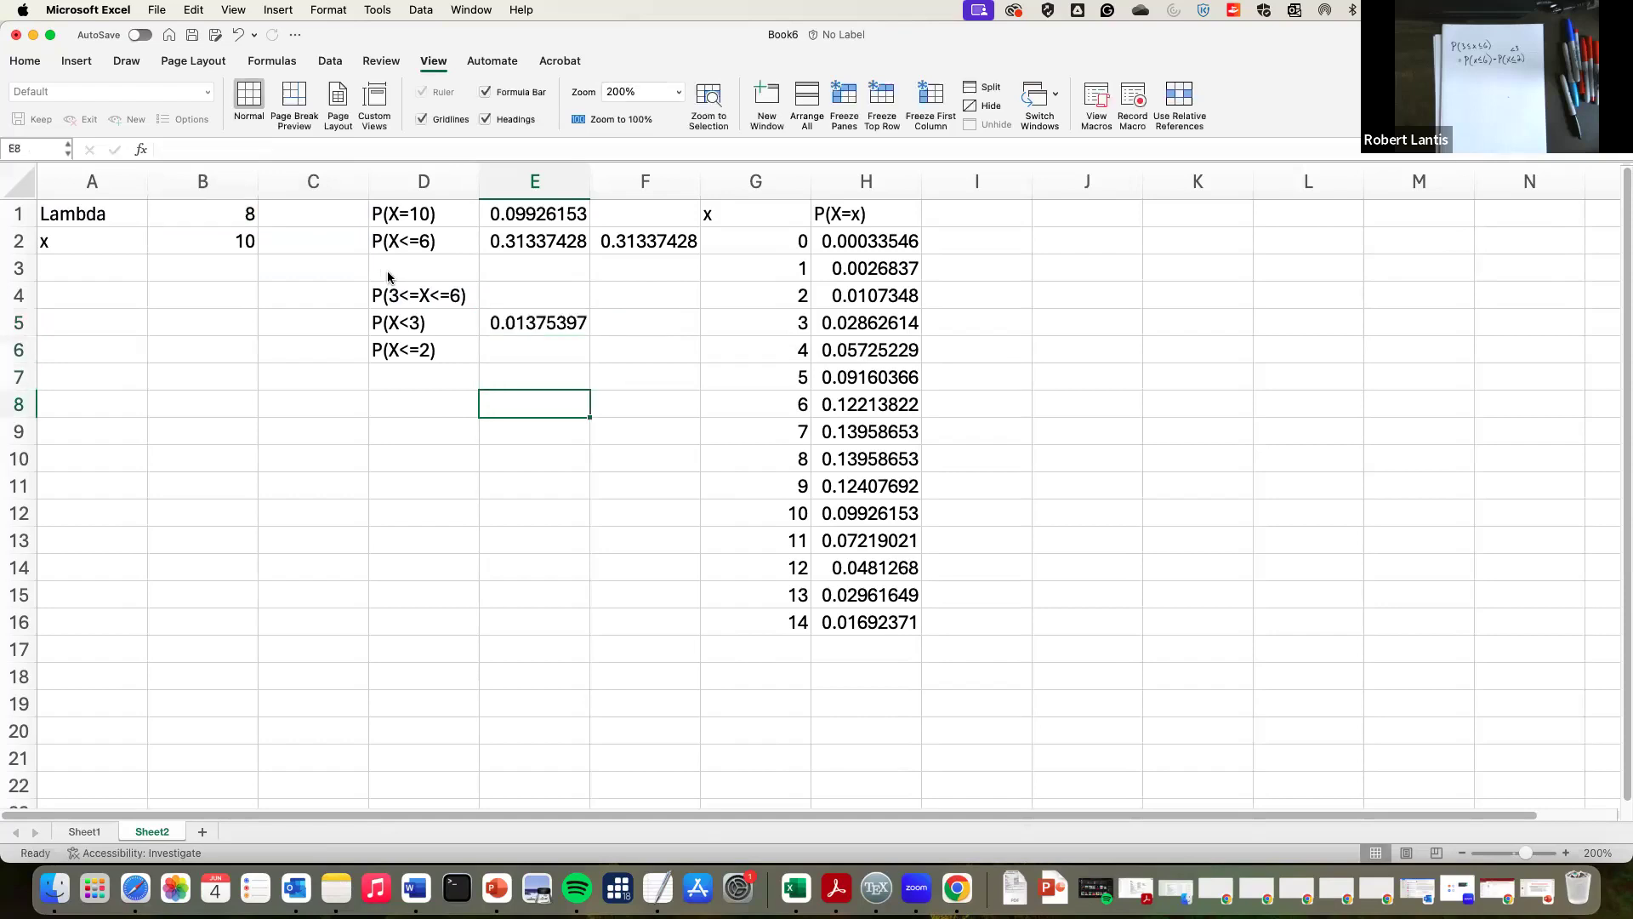
key("Up")
key("Up")
key("Up")
key("Up")
left_click(296, 230)
left_click_drag(296, 230, 425, 294)
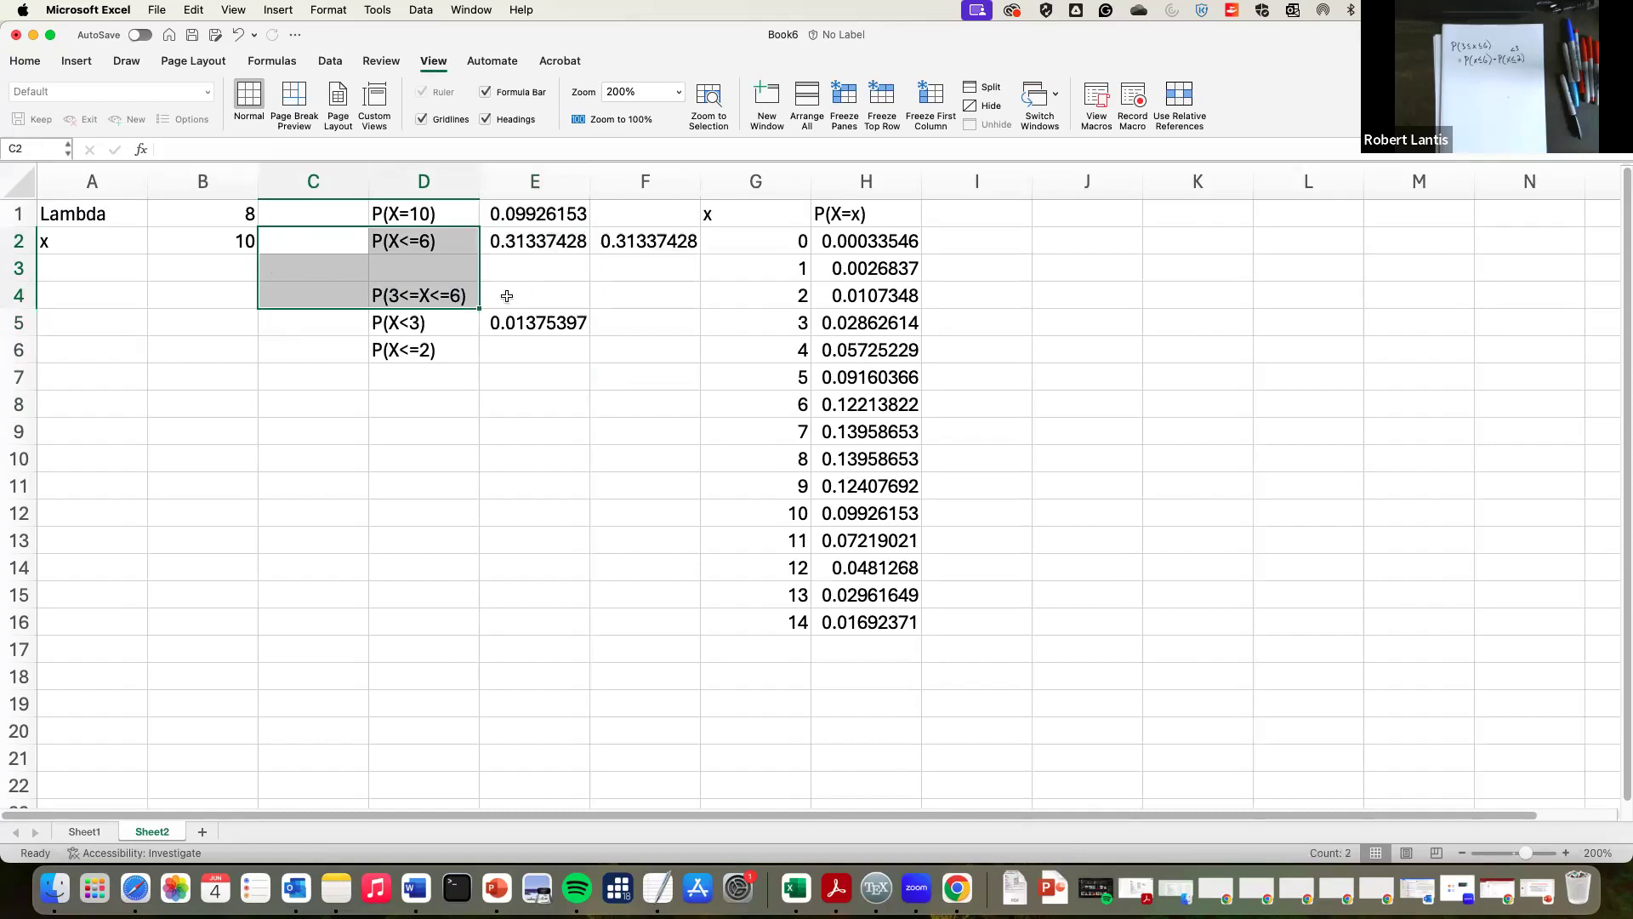
Step: Calculate P(3<=X<=6) in E4 with a formula subtracting E5 from E2
key("ctrl+super+space")
left_click(253, 321)
left_click(326, 197)
left_click(520, 318)
left_click(514, 296)
type("=")
left_click(520, 239)
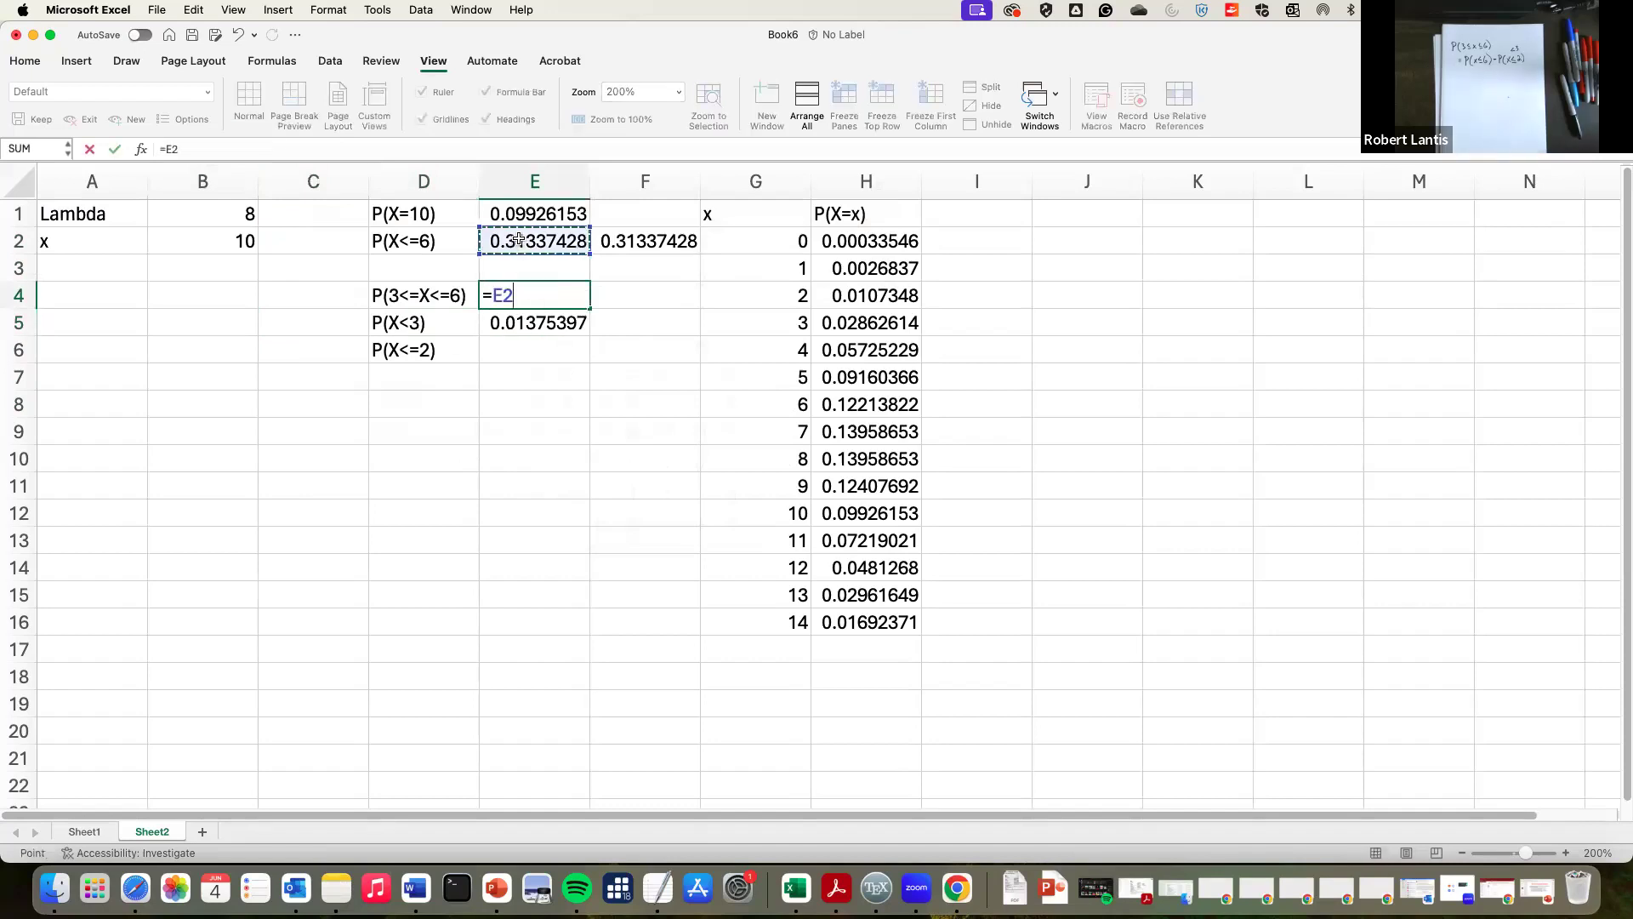
type("-")
left_click(517, 323)
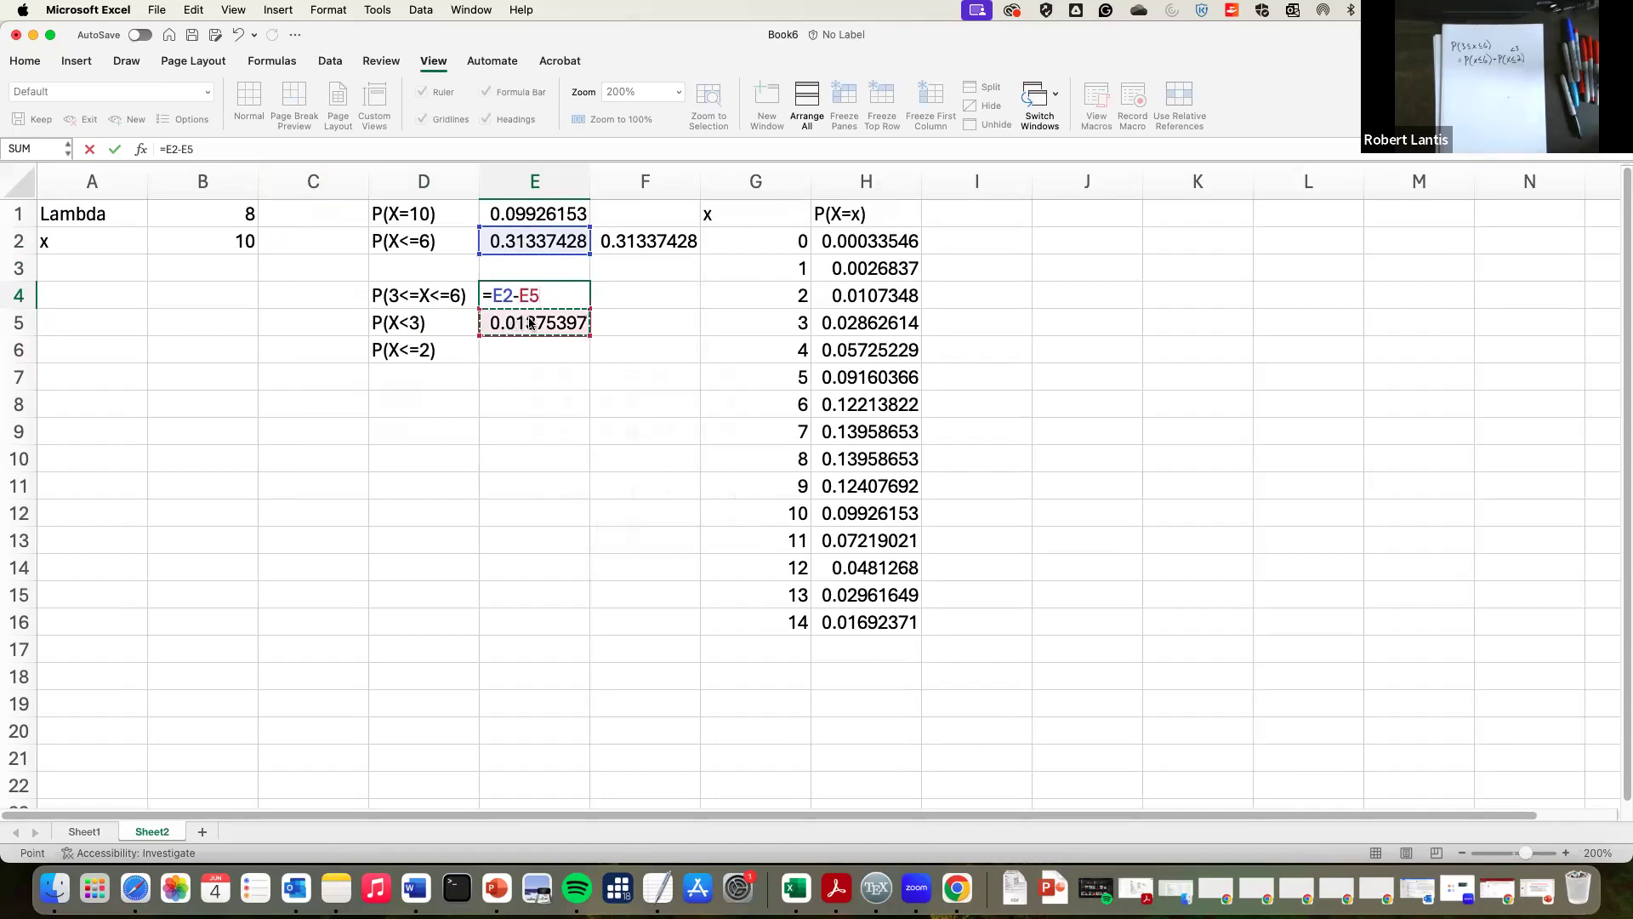
key("Return")
double_click(531, 323)
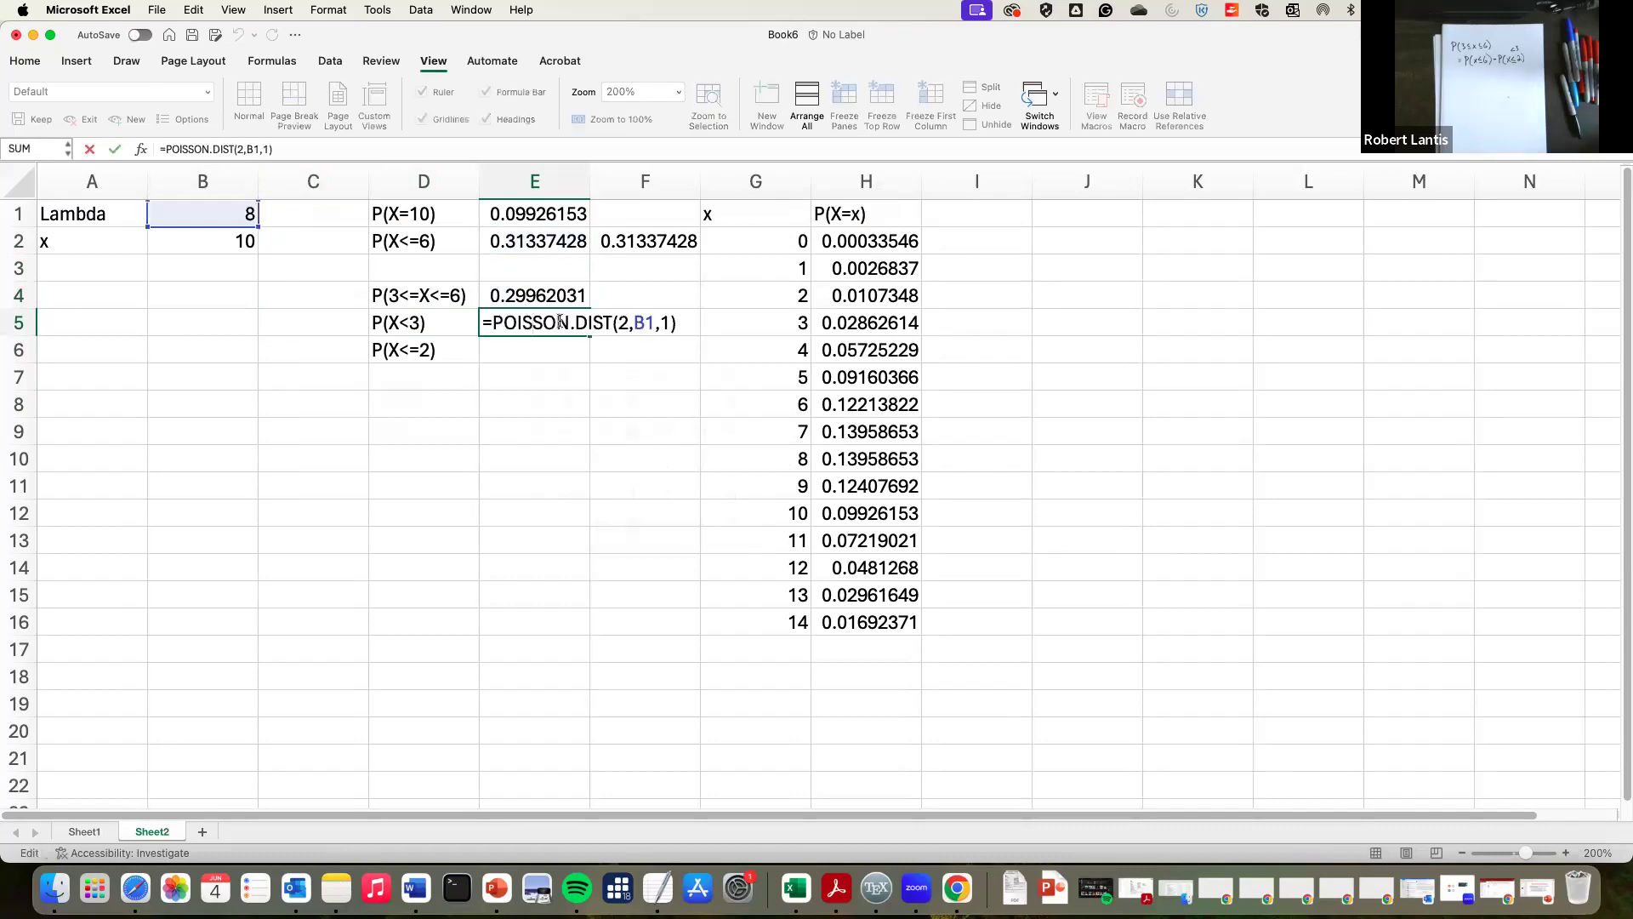
key("Return")
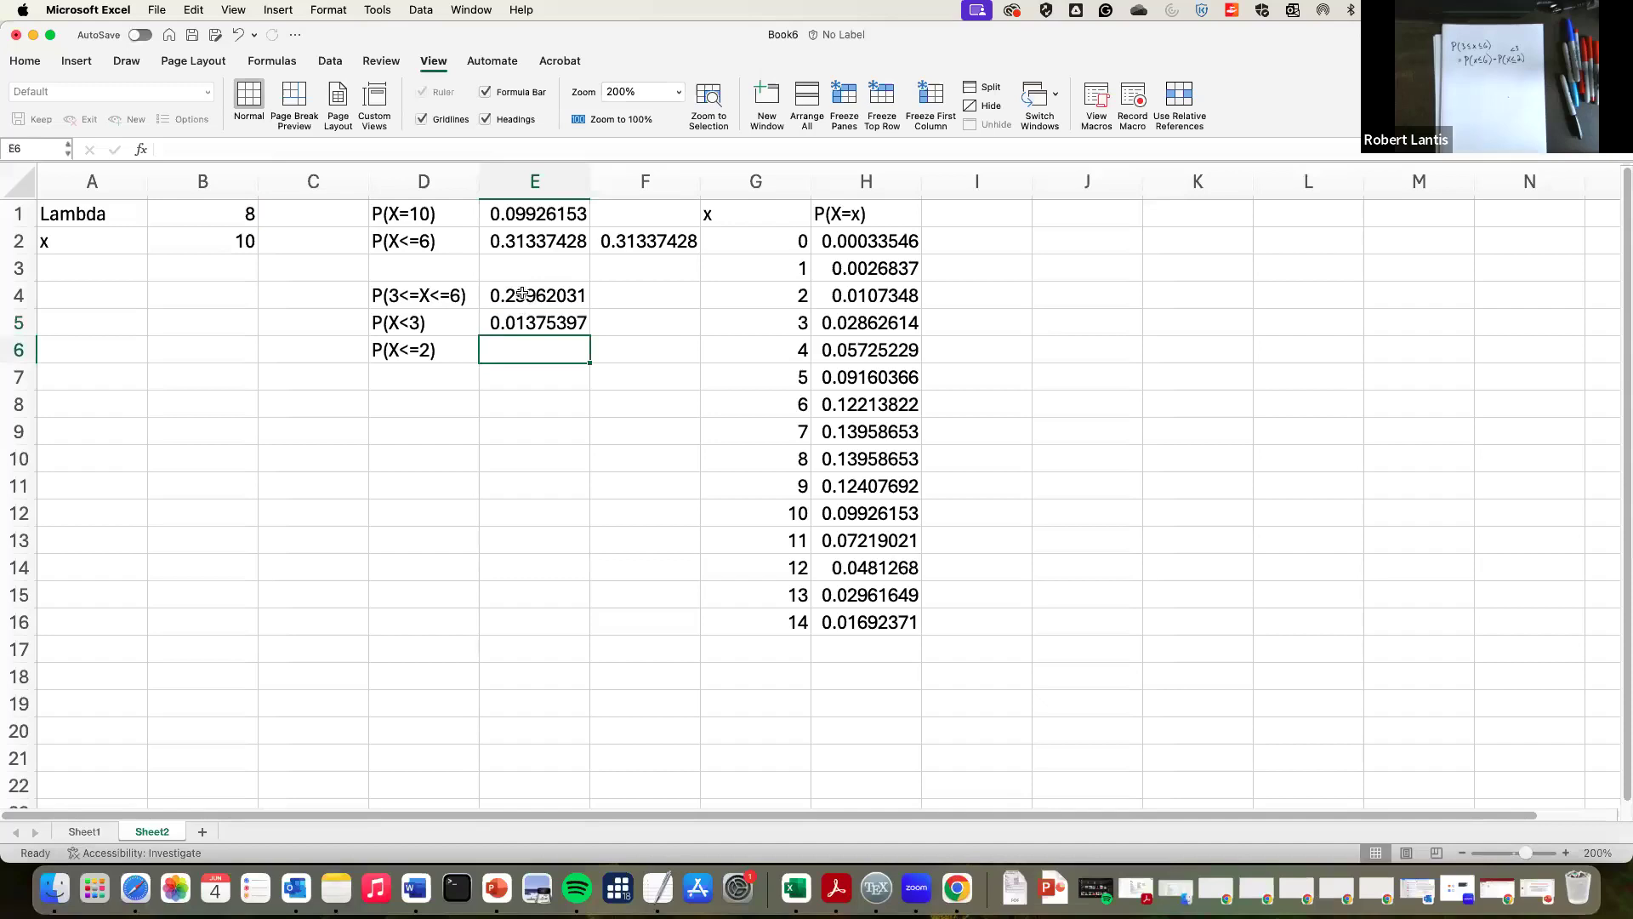
left_click(1070, 308)
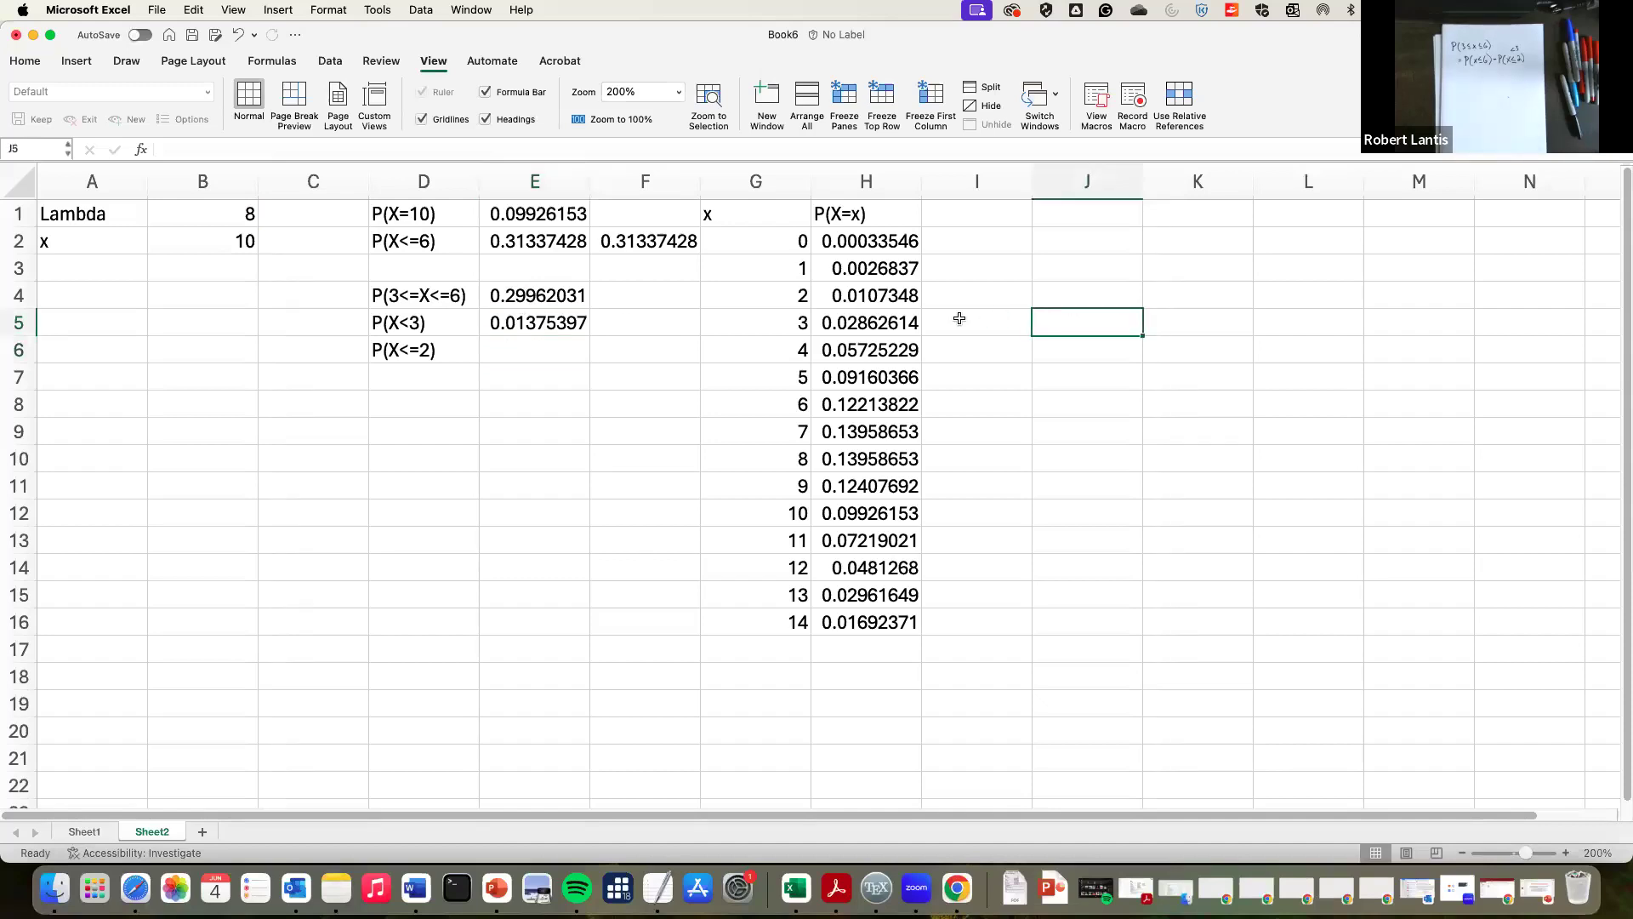
Step: Cross-check P(3<=X<=6) in F4 by summing the individual probabilities in H5:H8
left_click(674, 321)
key("Up")
type("=sum(")
key("Right")
key("Right")
key("Right")
key("Down")
key("Left")
key("shift+Down")
key("shift+Down")
key("shift+Down")
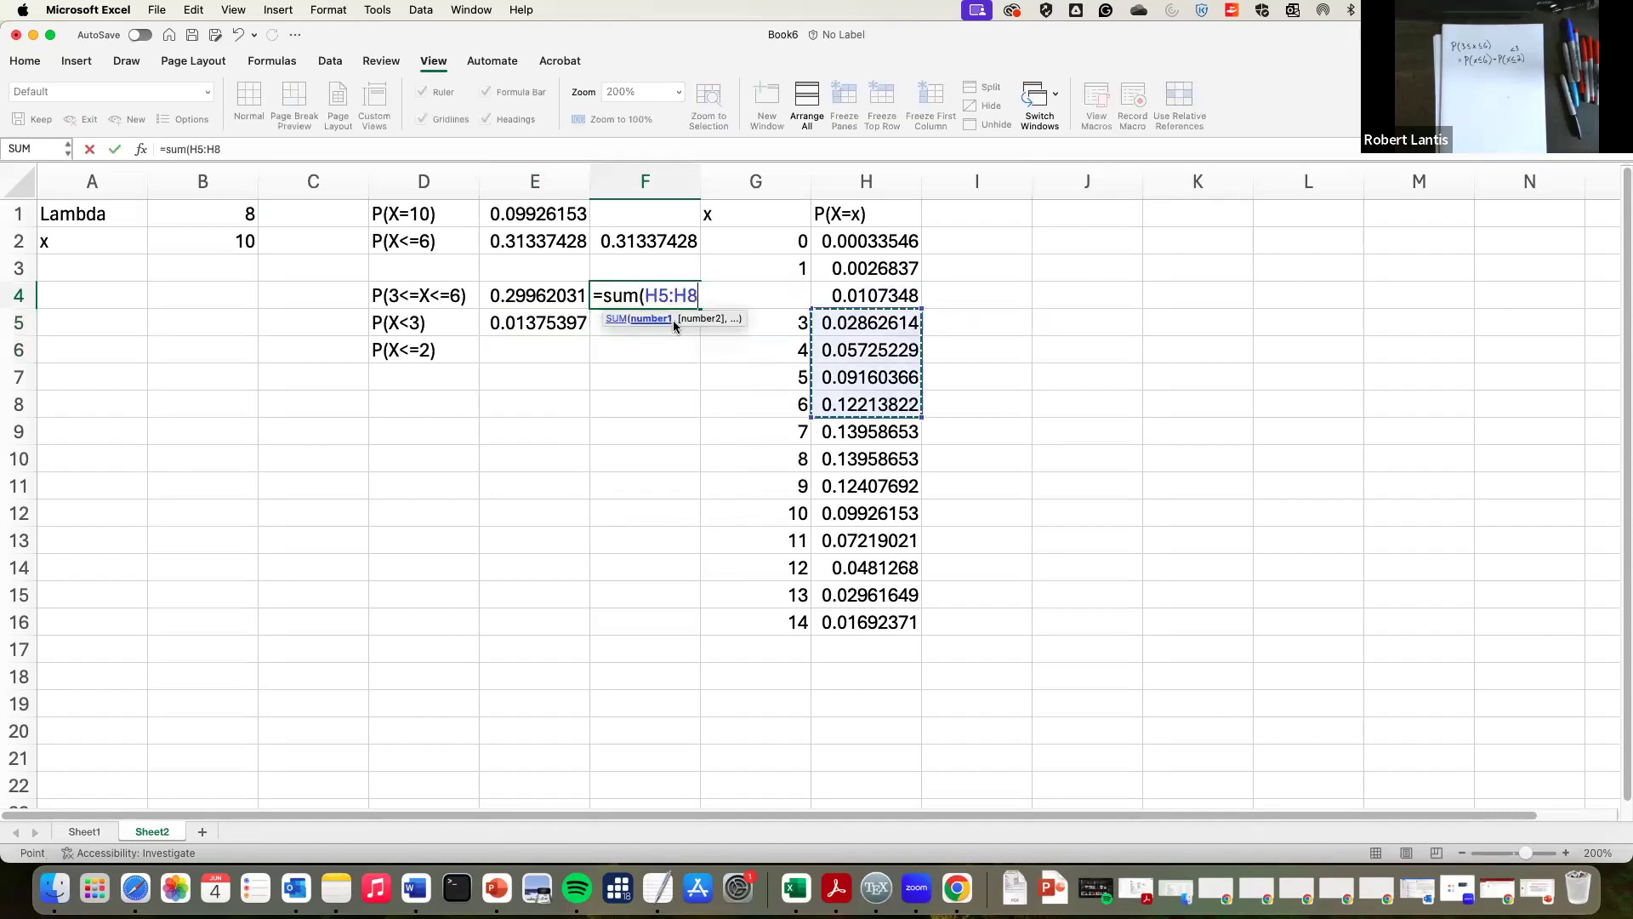
key("Return")
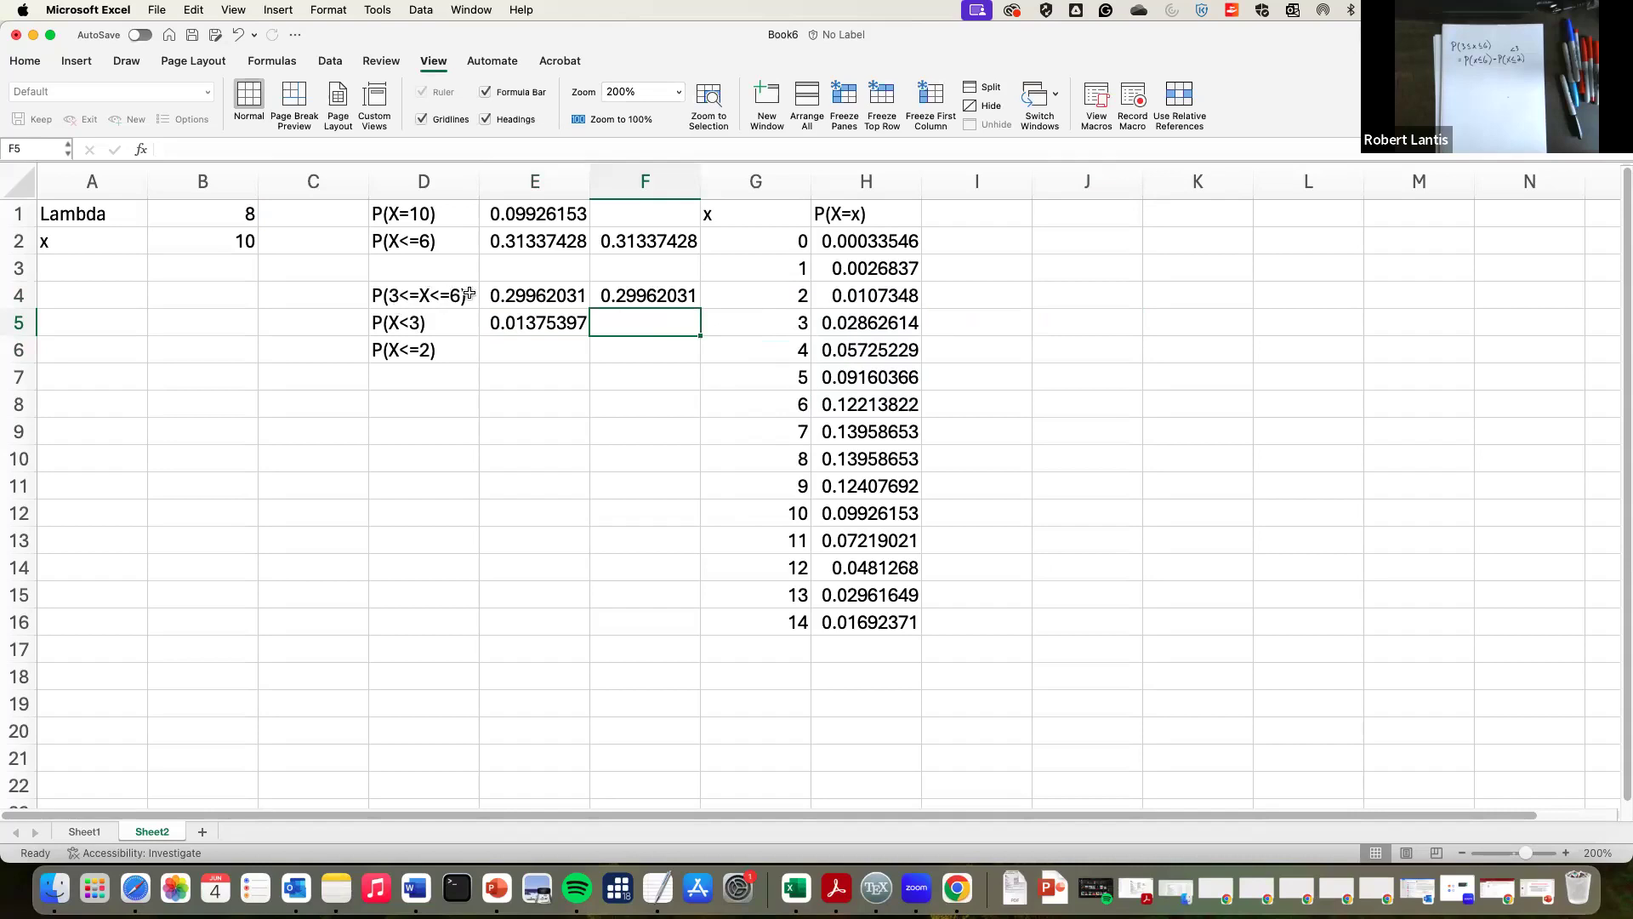
Step: Try x 3 instead of 2 in the POISSON.DIST formula in E5
left_click(535, 324)
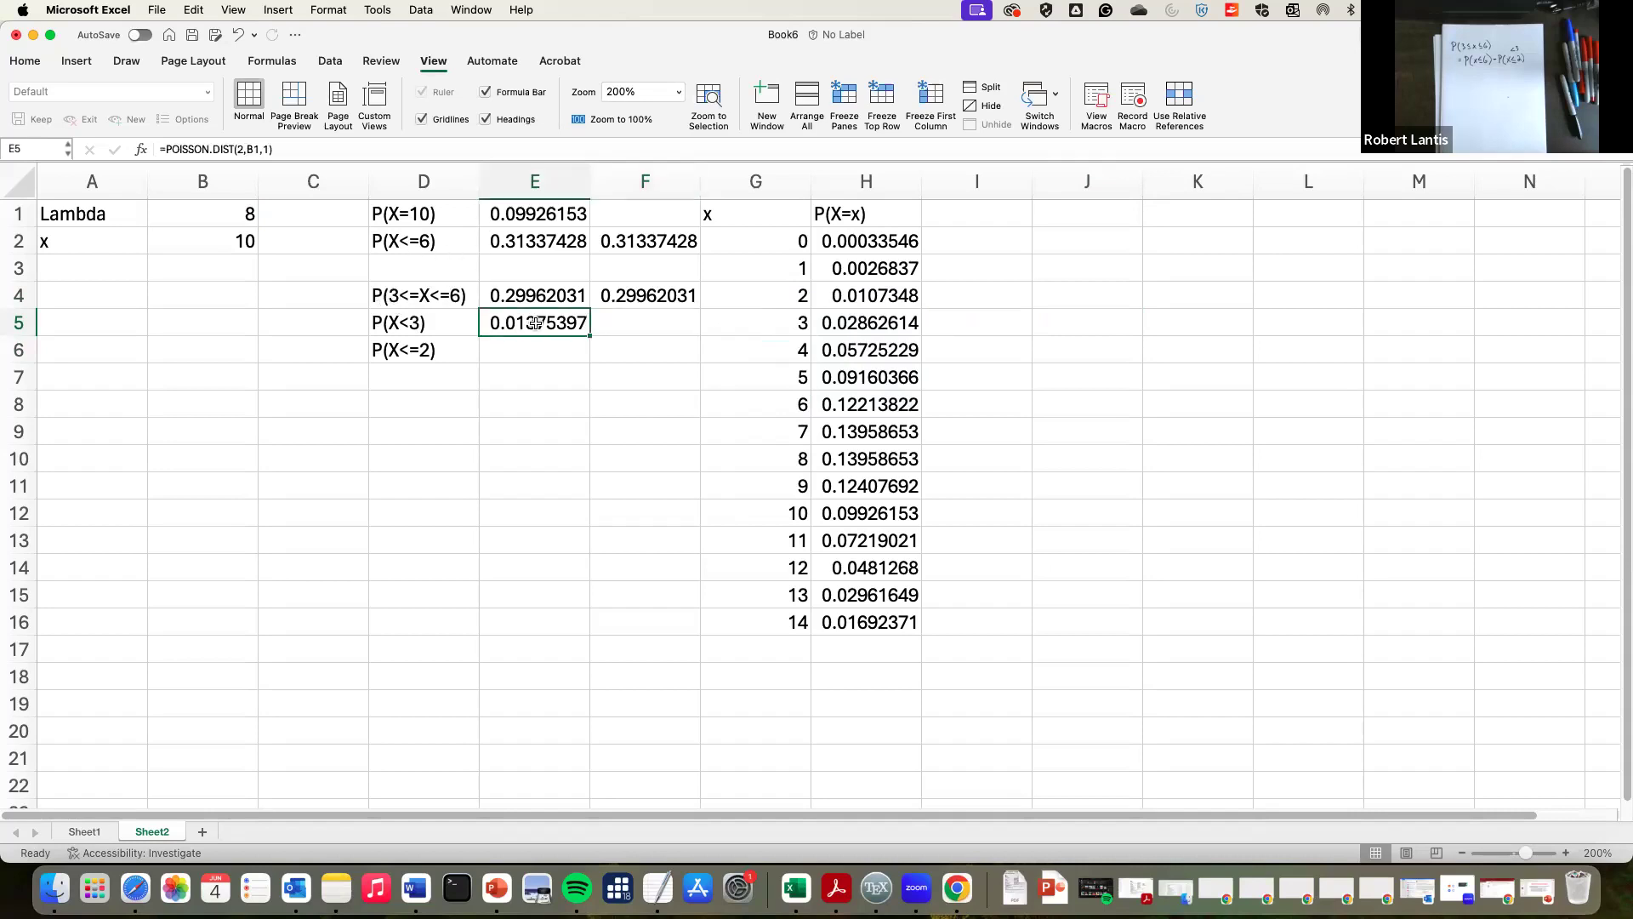
double_click(535, 323)
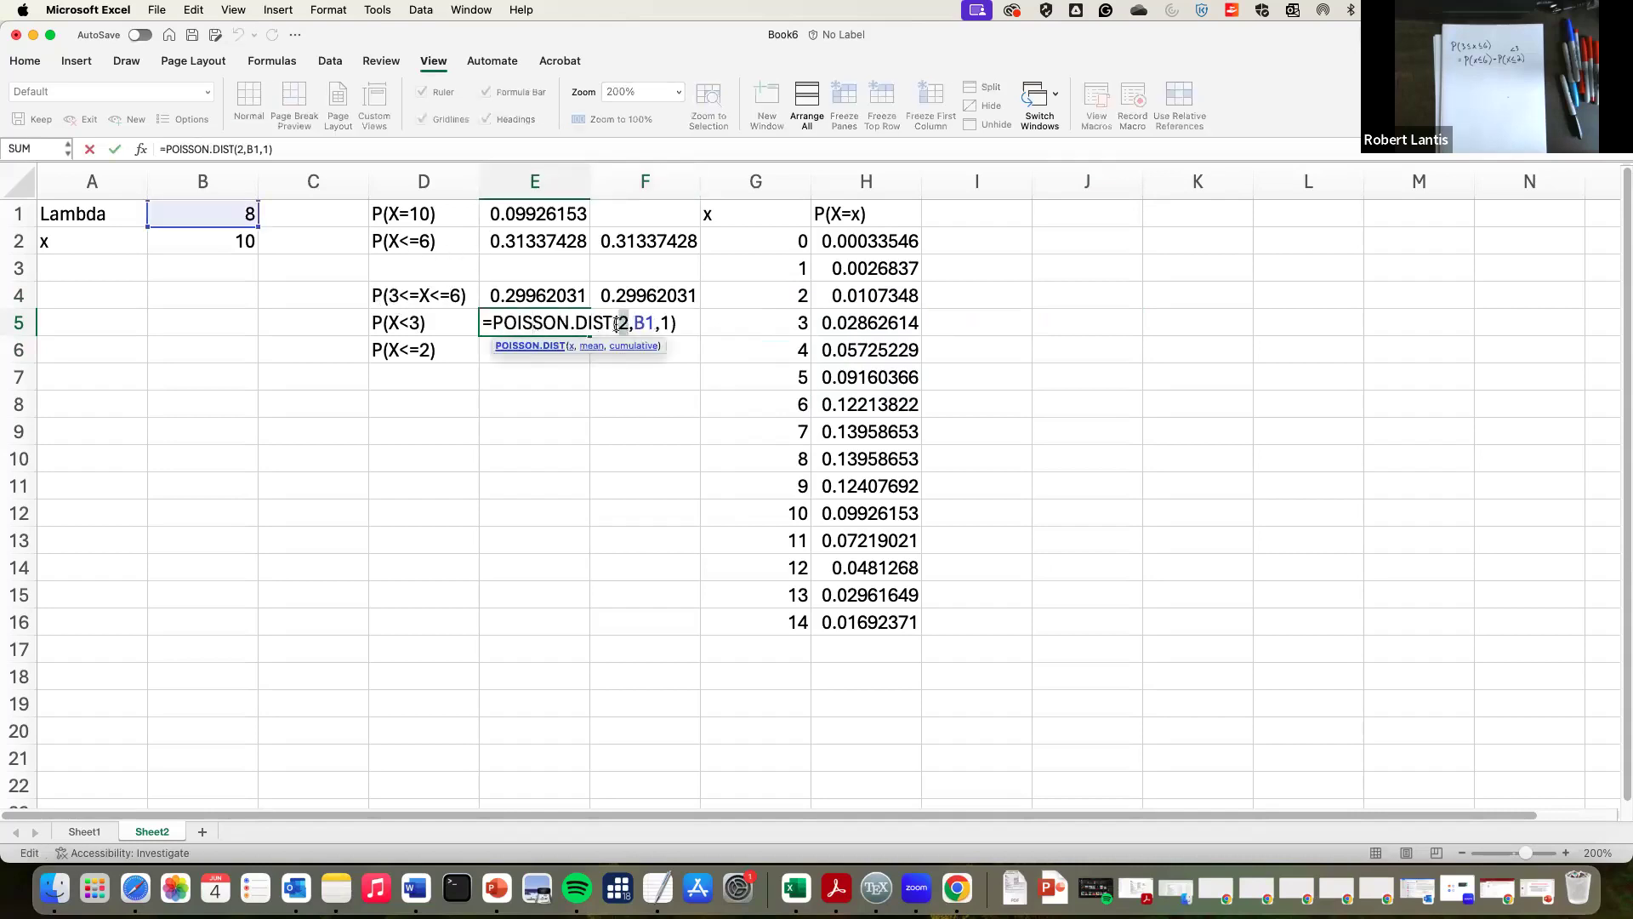
type("3")
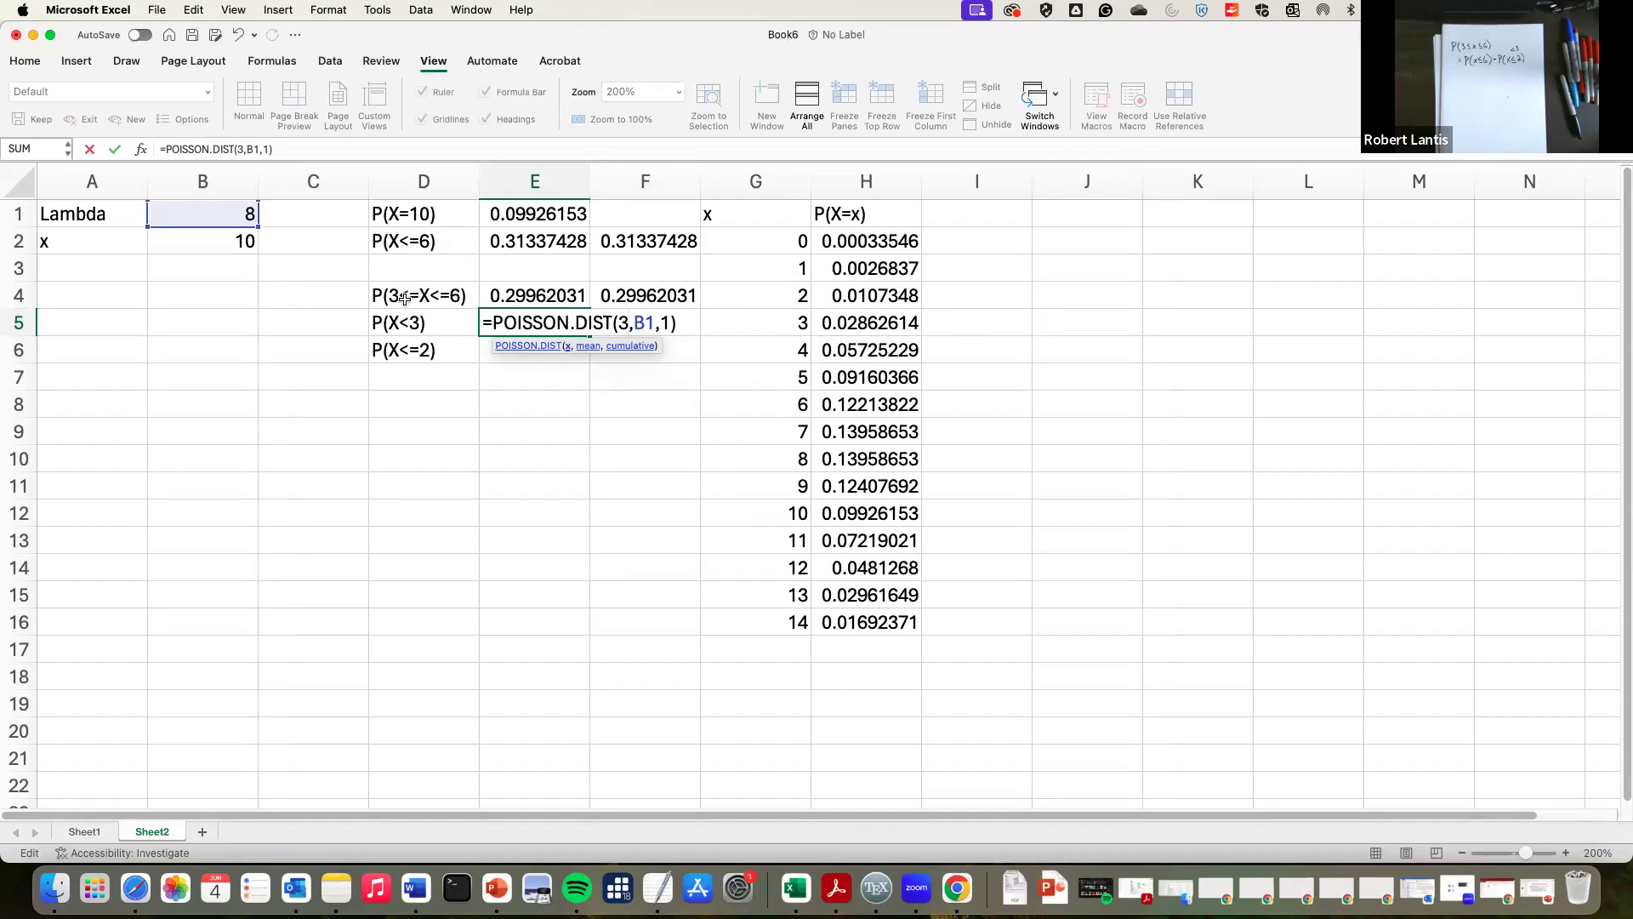
double_click(624, 324)
type("2")
key("Return")
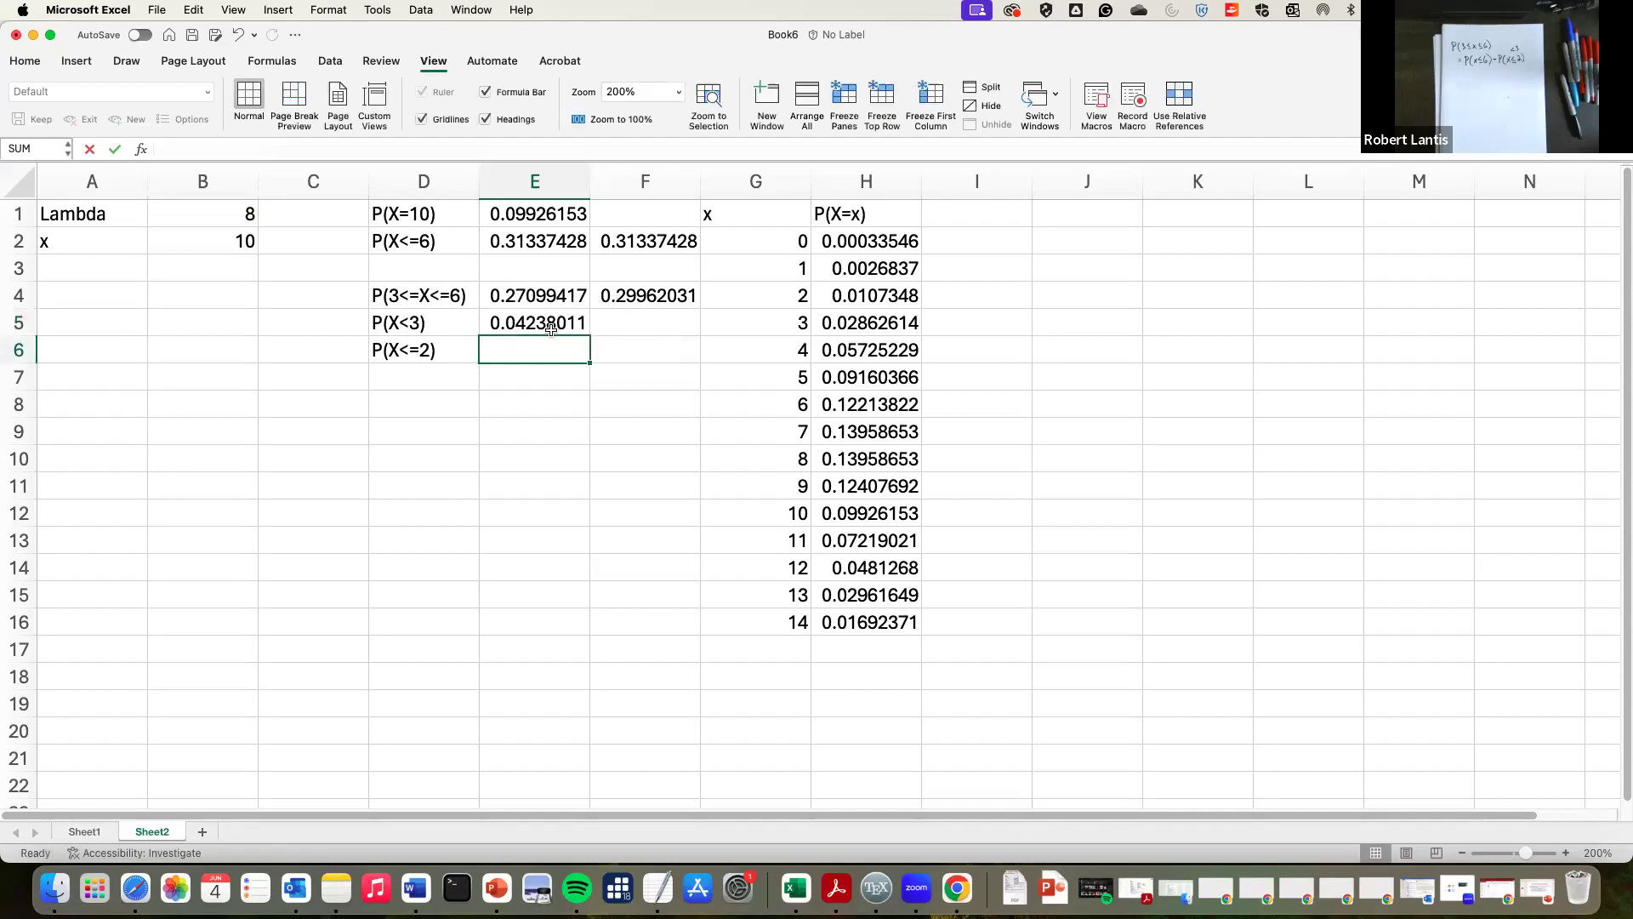
Step: Set the x argument of the POISSON.DIST formula in E5 back to 2
left_click(545, 323)
double_click(589, 323)
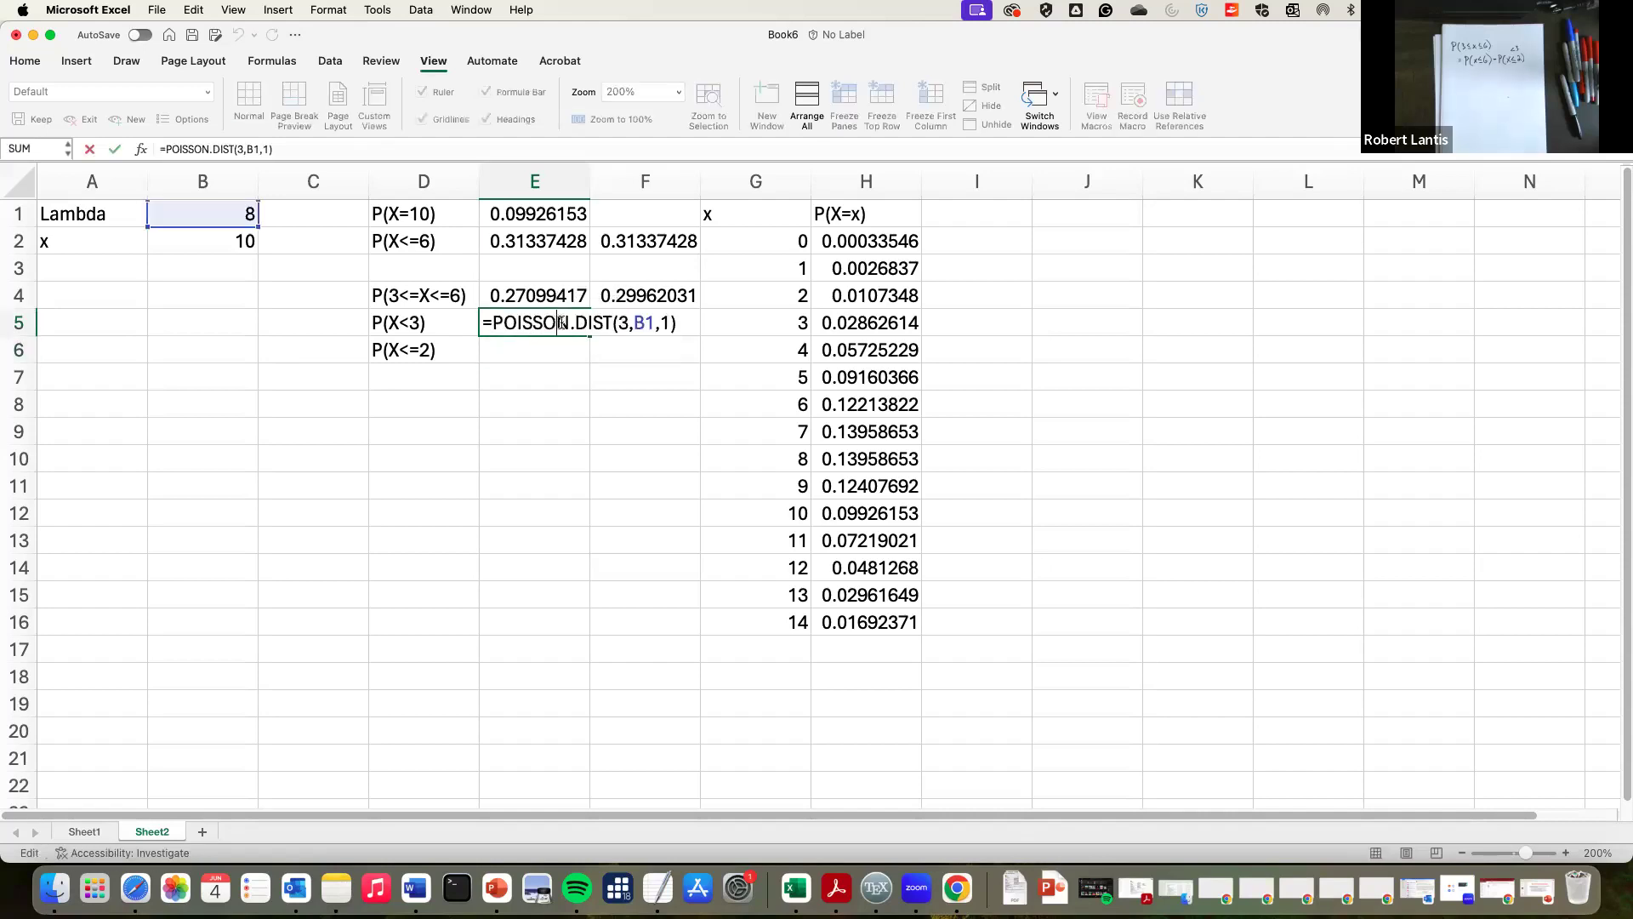
double_click(622, 323)
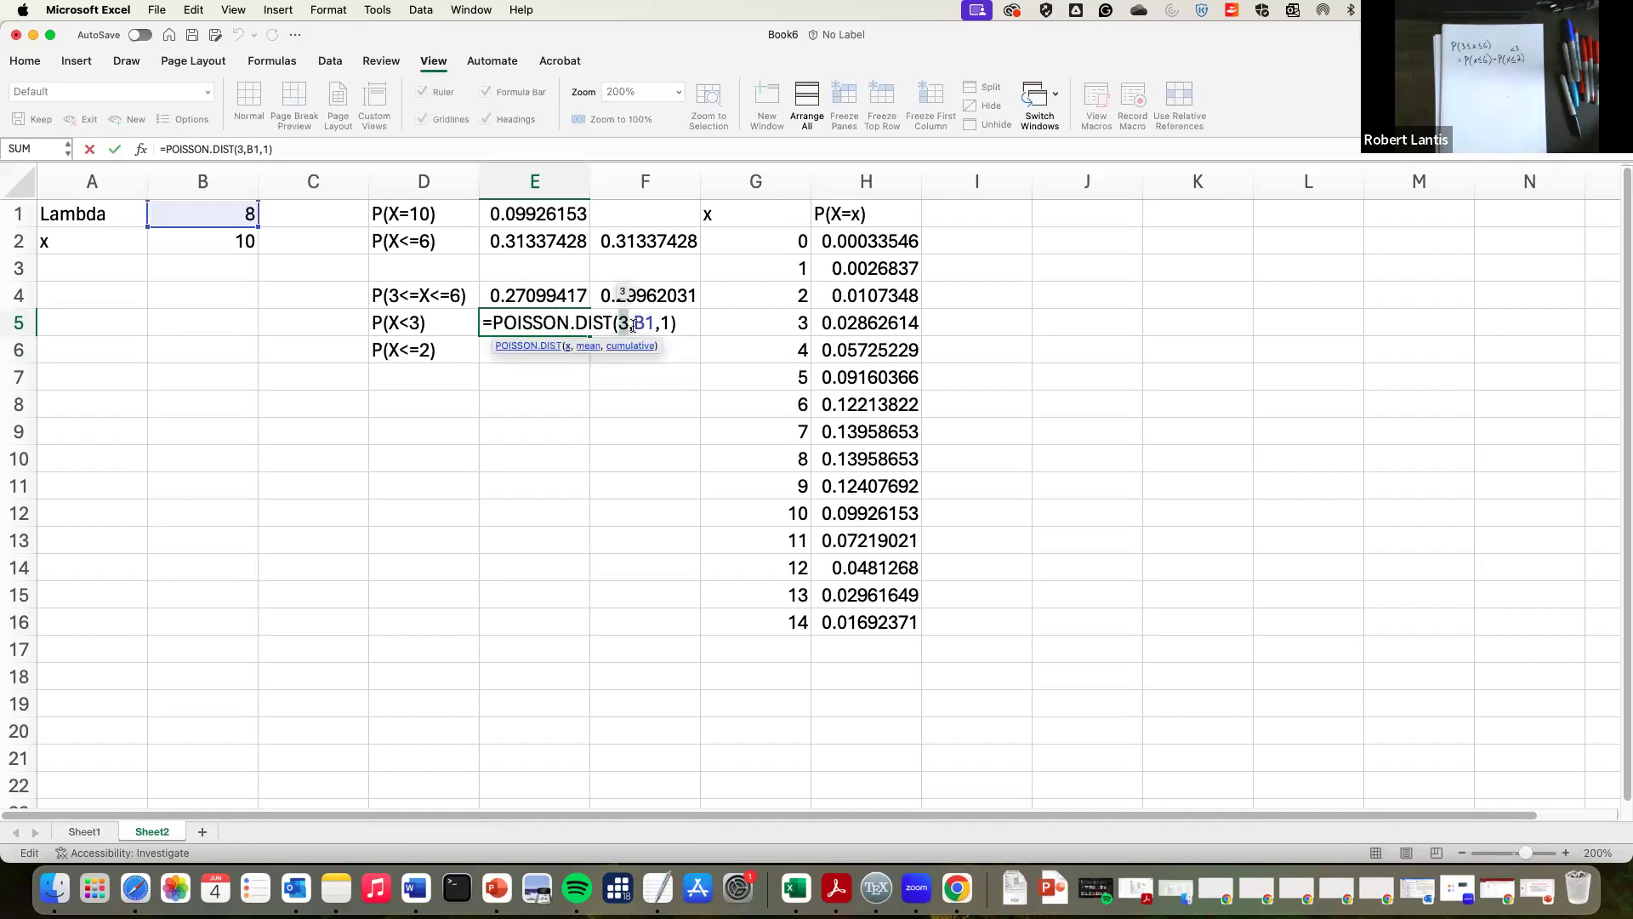
type("2")
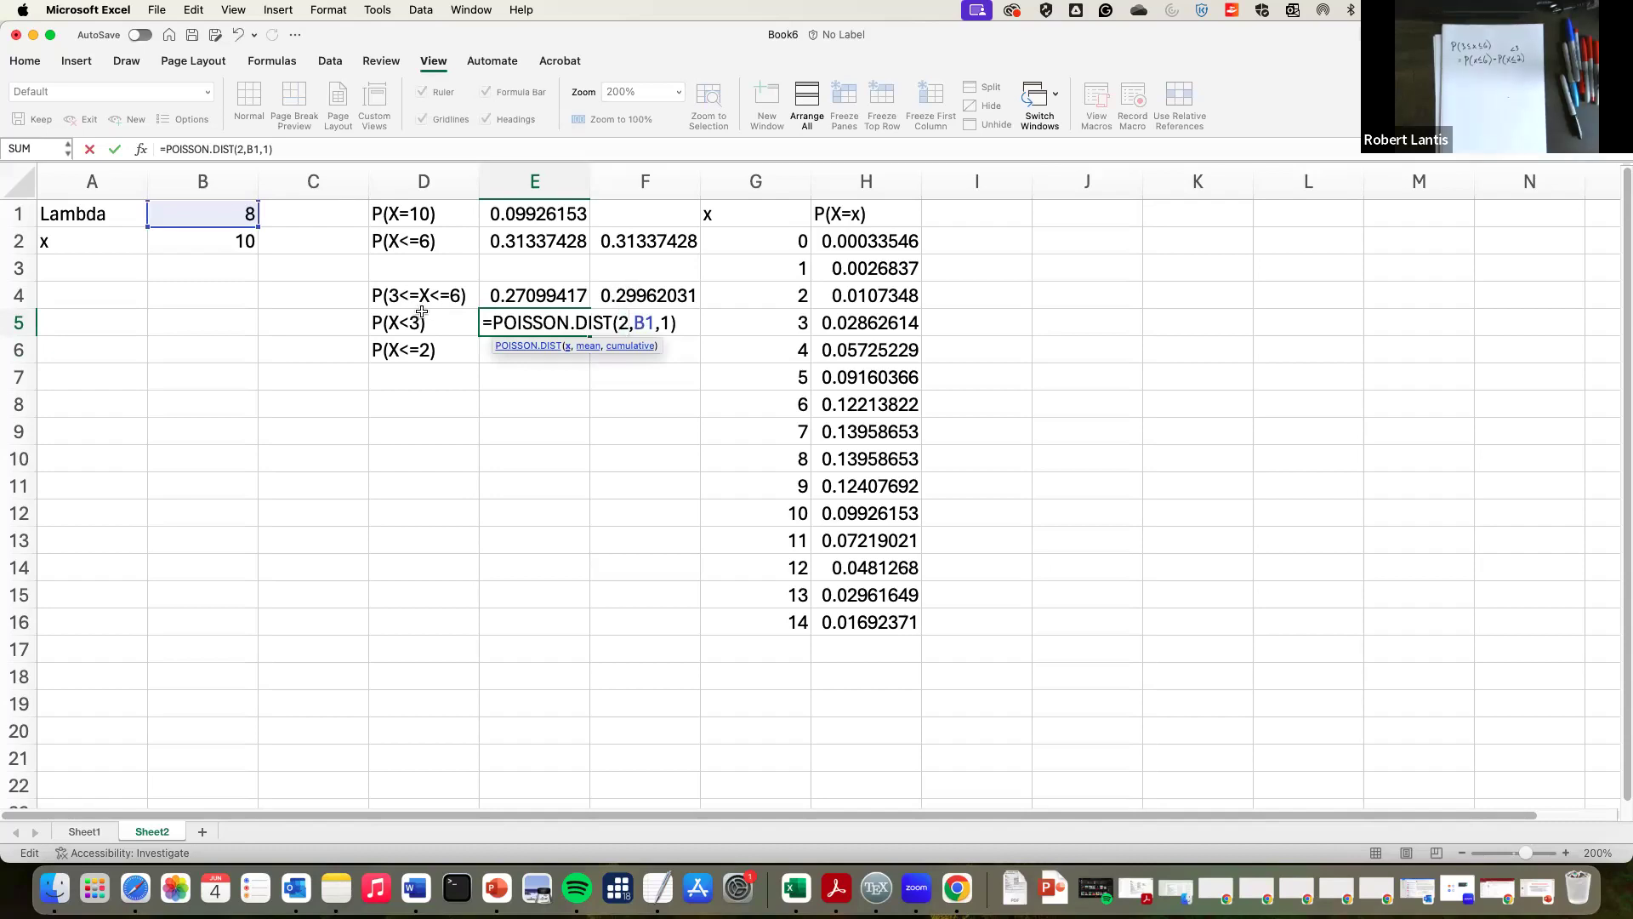
key("Return")
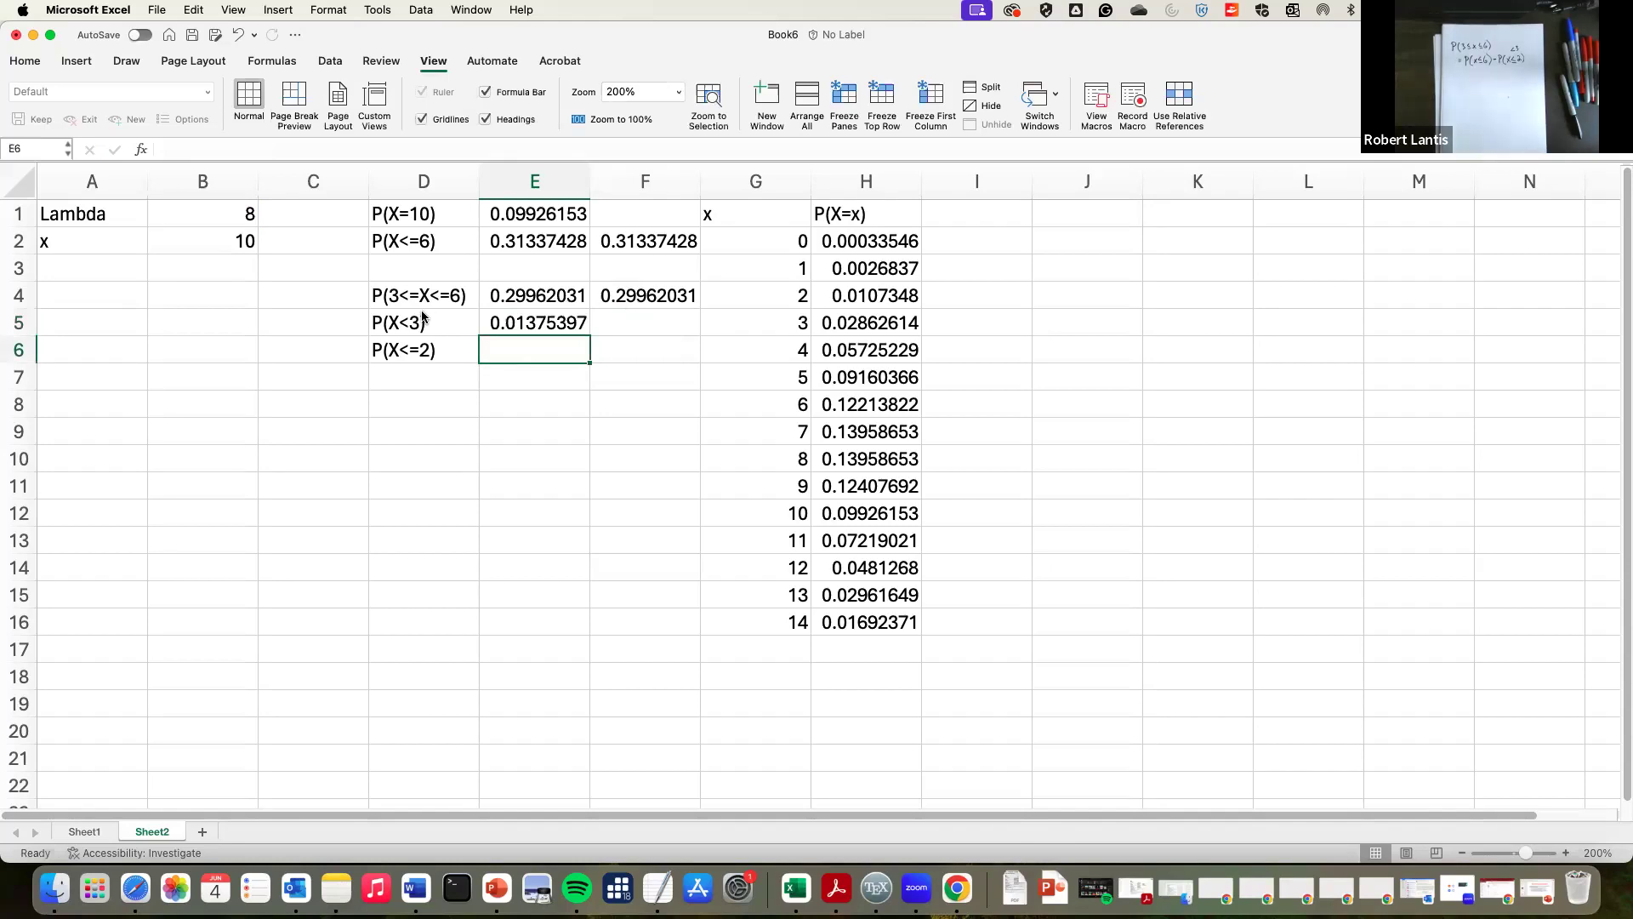
Step: Review the probability labels in column D and the matching POISSON.DIST formulas in column E
key("Up")
key("Left")
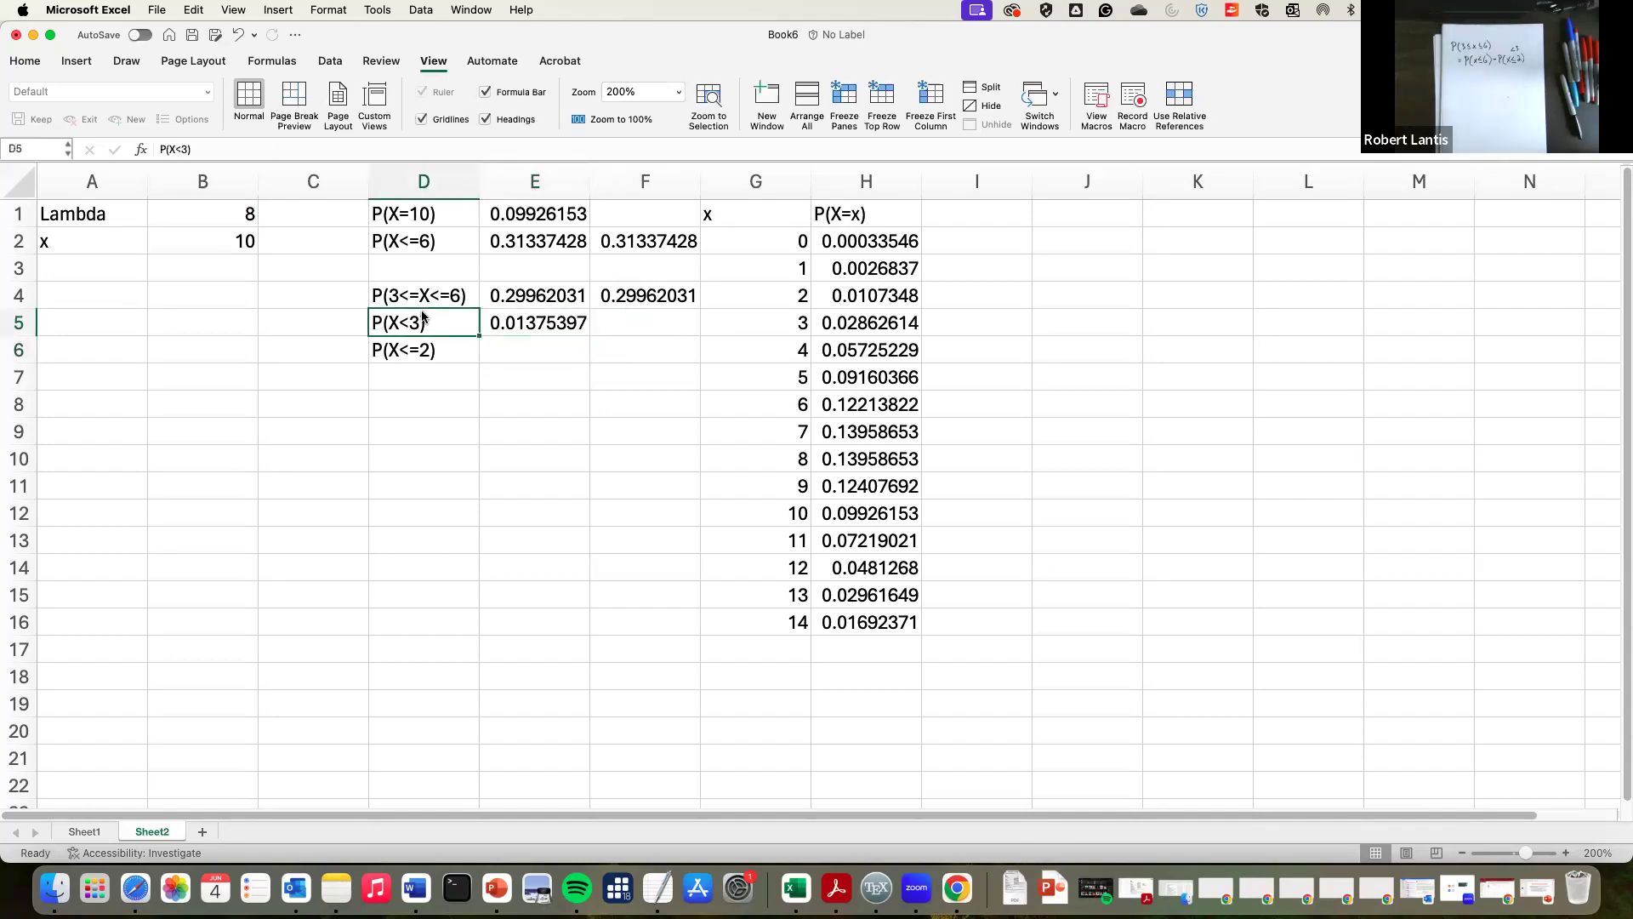
key("Down")
key("Right")
key("Left")
key("Up")
key("Up")
key("Up")
key("Up")
key("Up")
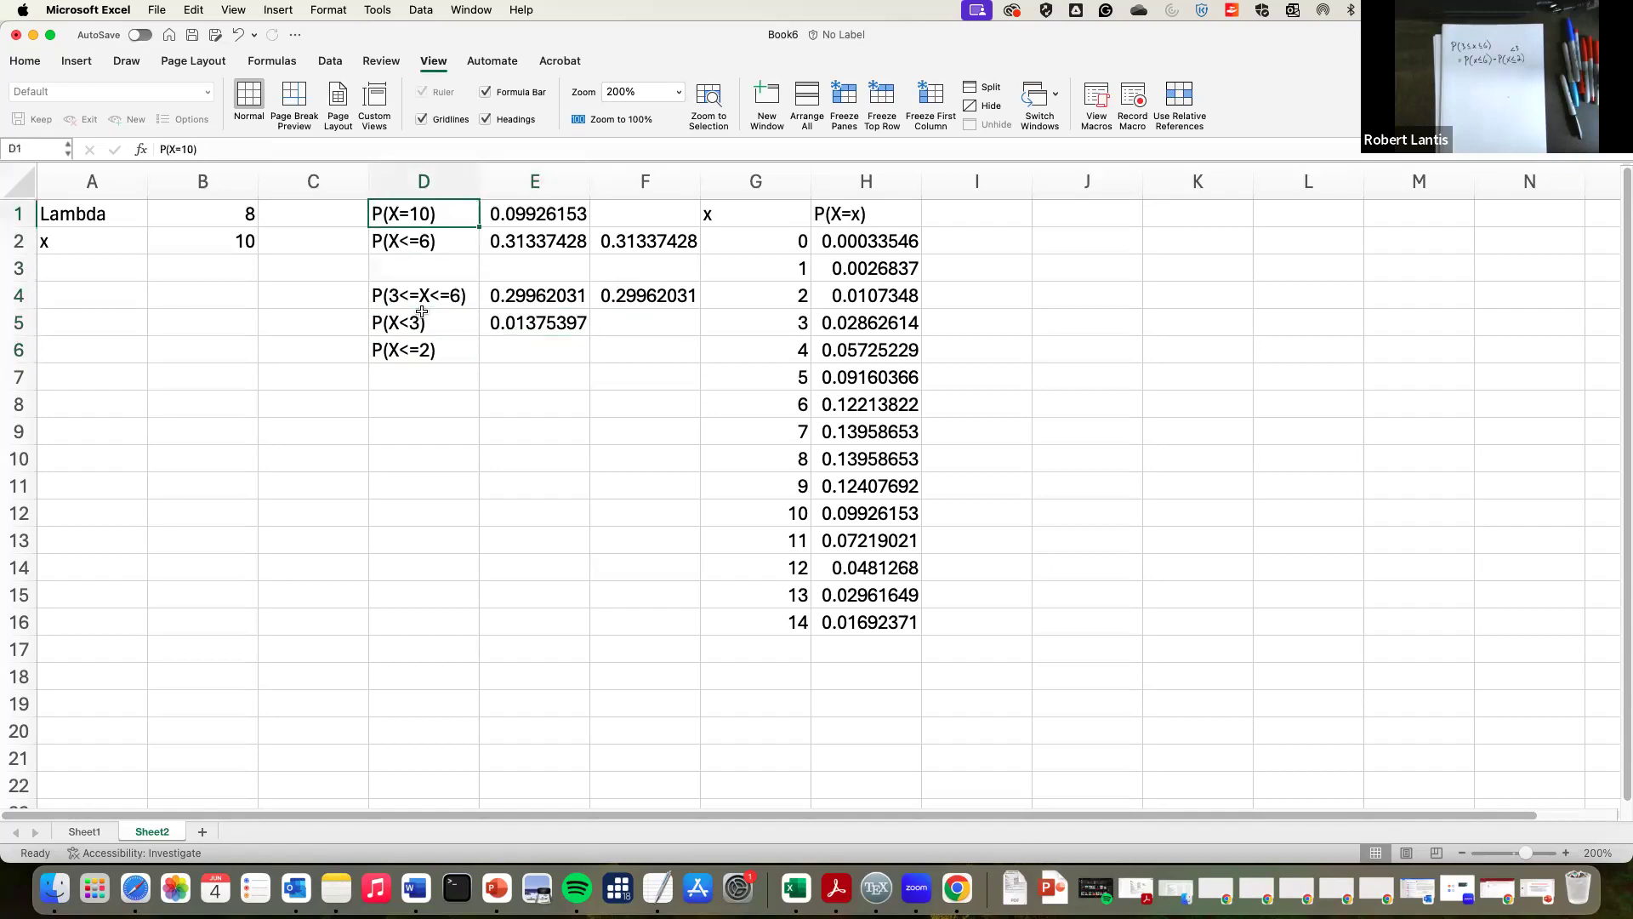
key("Right")
key("Down")
key("Up")
key("Left")
key("Left")
key("Left")
key("Right")
key("Right")
key("Right")
key("Down")
key("Up")
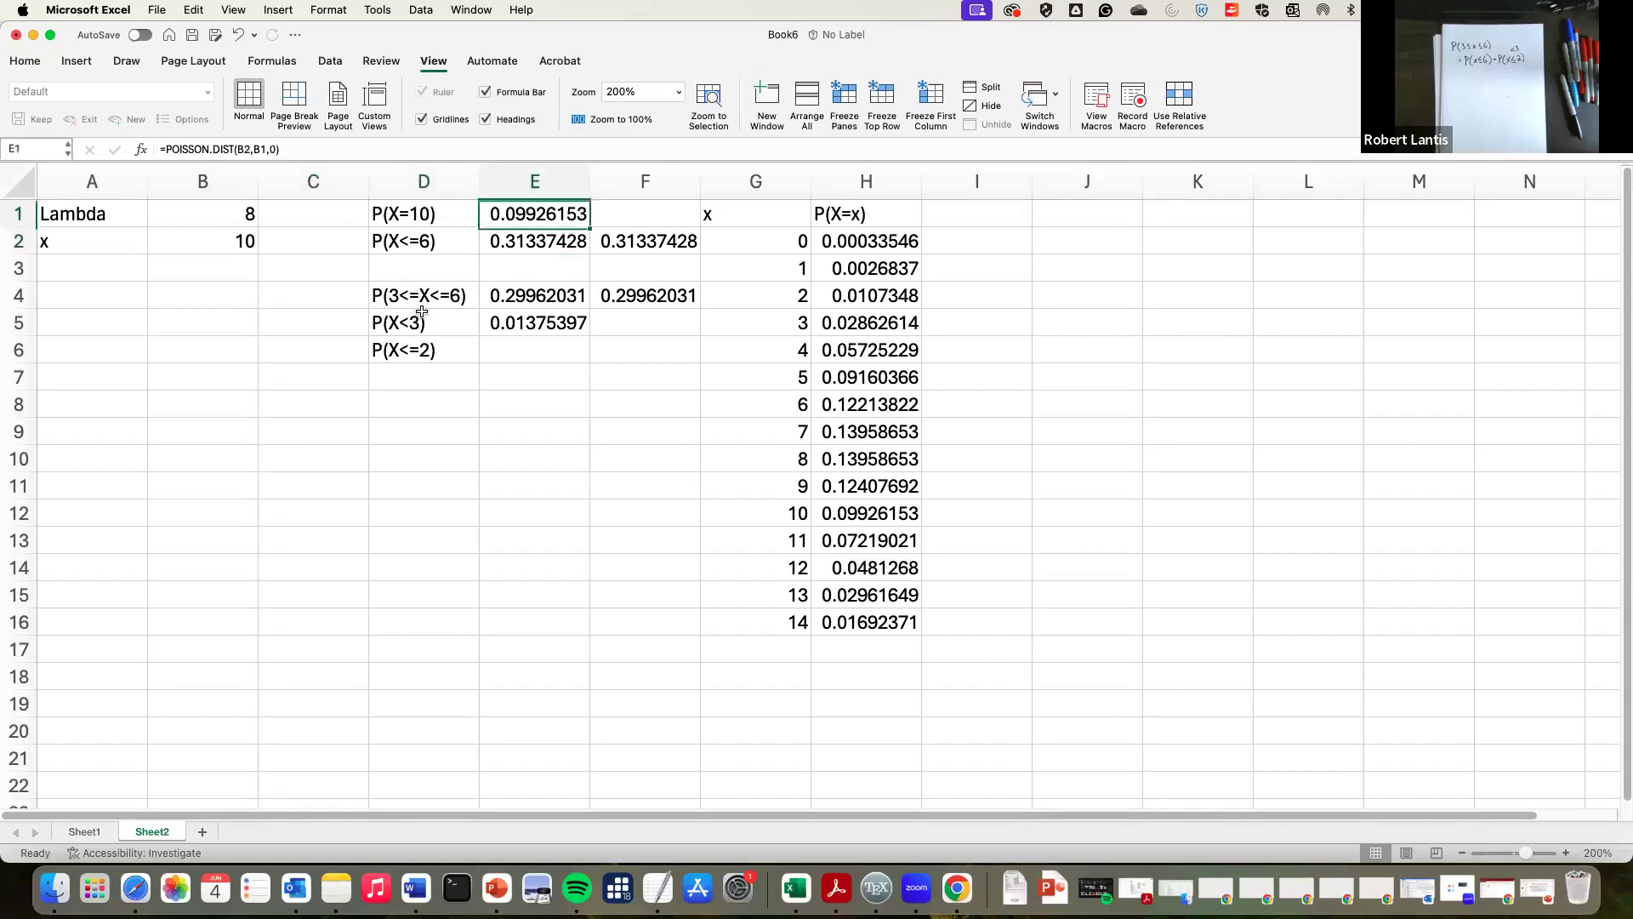
Step: Set Lambda in B1 to 55 and check the P(X<=6) formula in E2
key("Left")
key("Left")
key("Left")
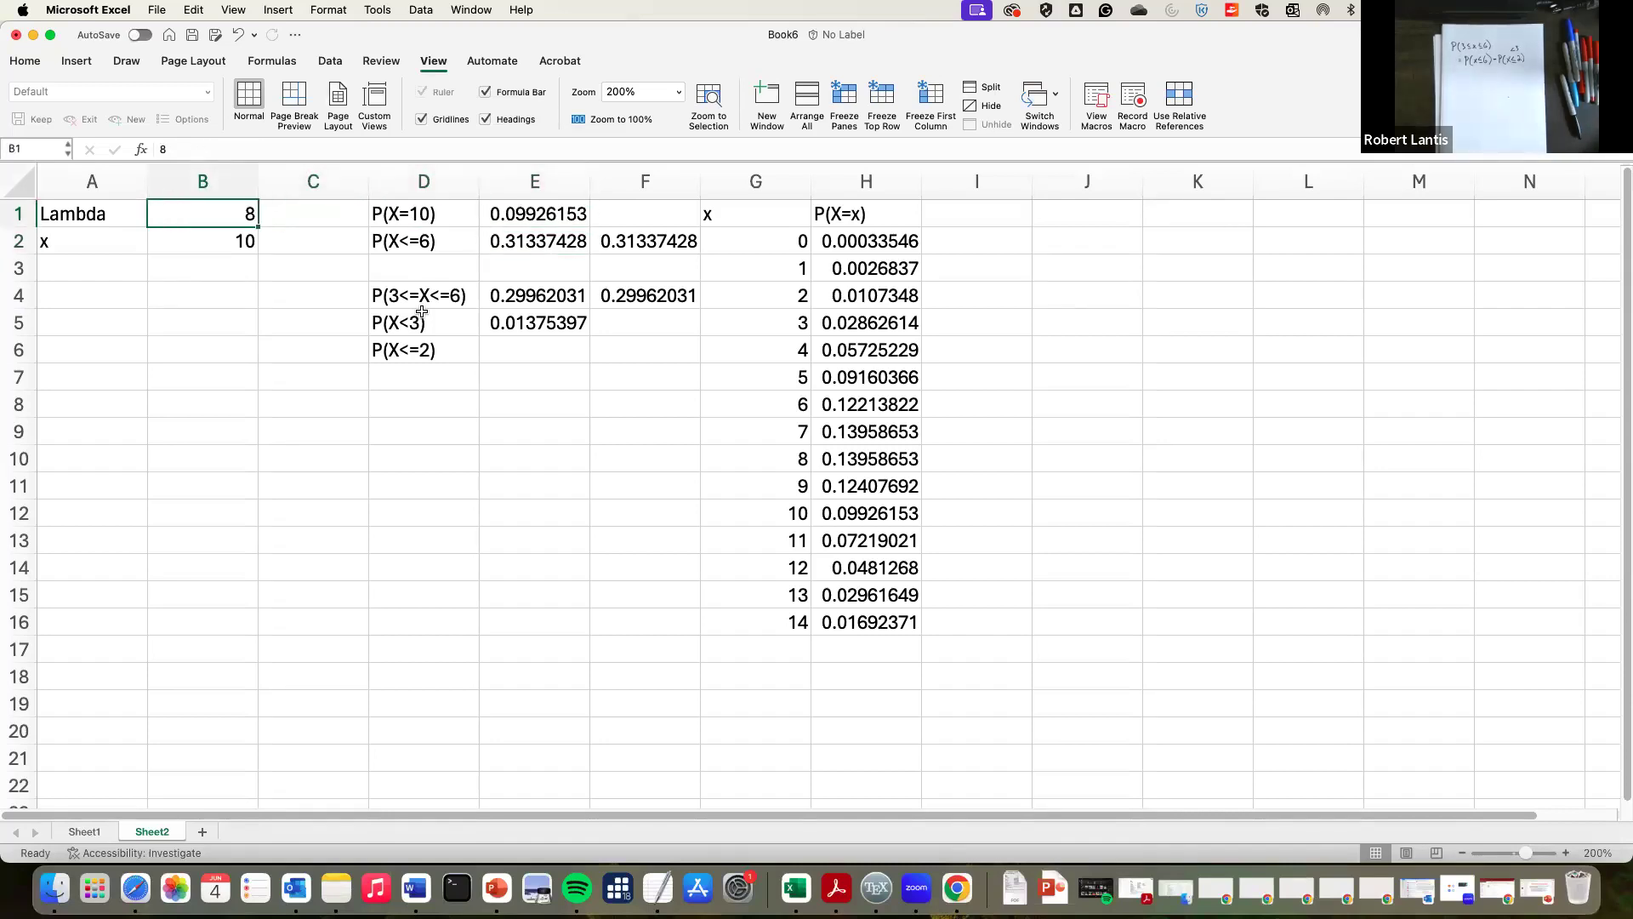
type("55")
key("Return")
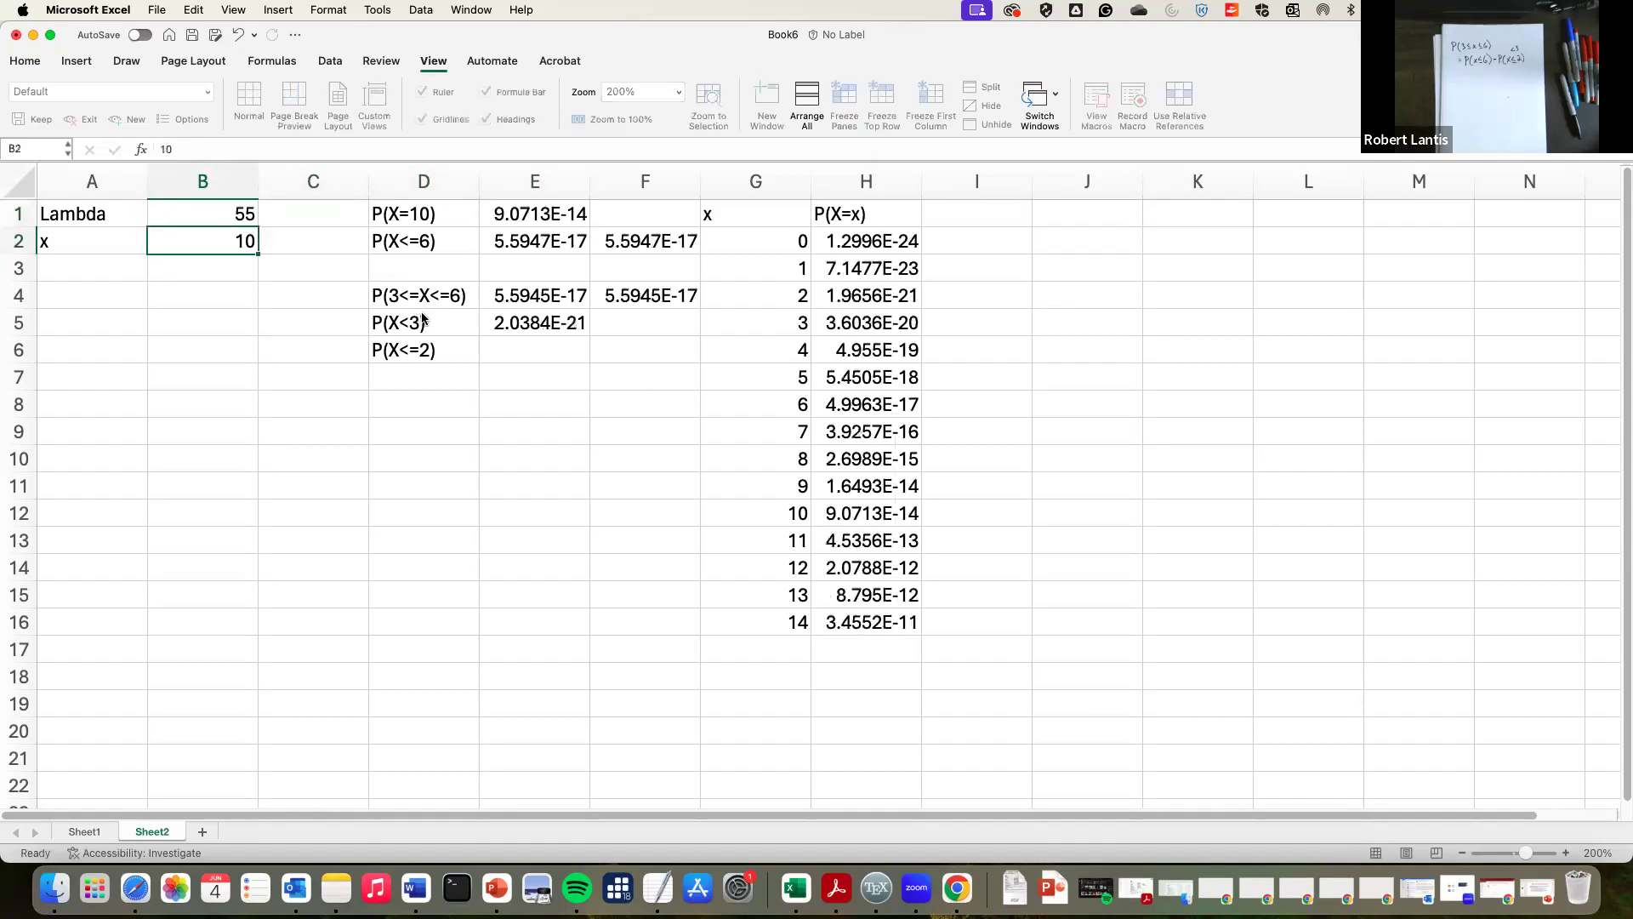
key("Right")
key("Right")
key("Right")
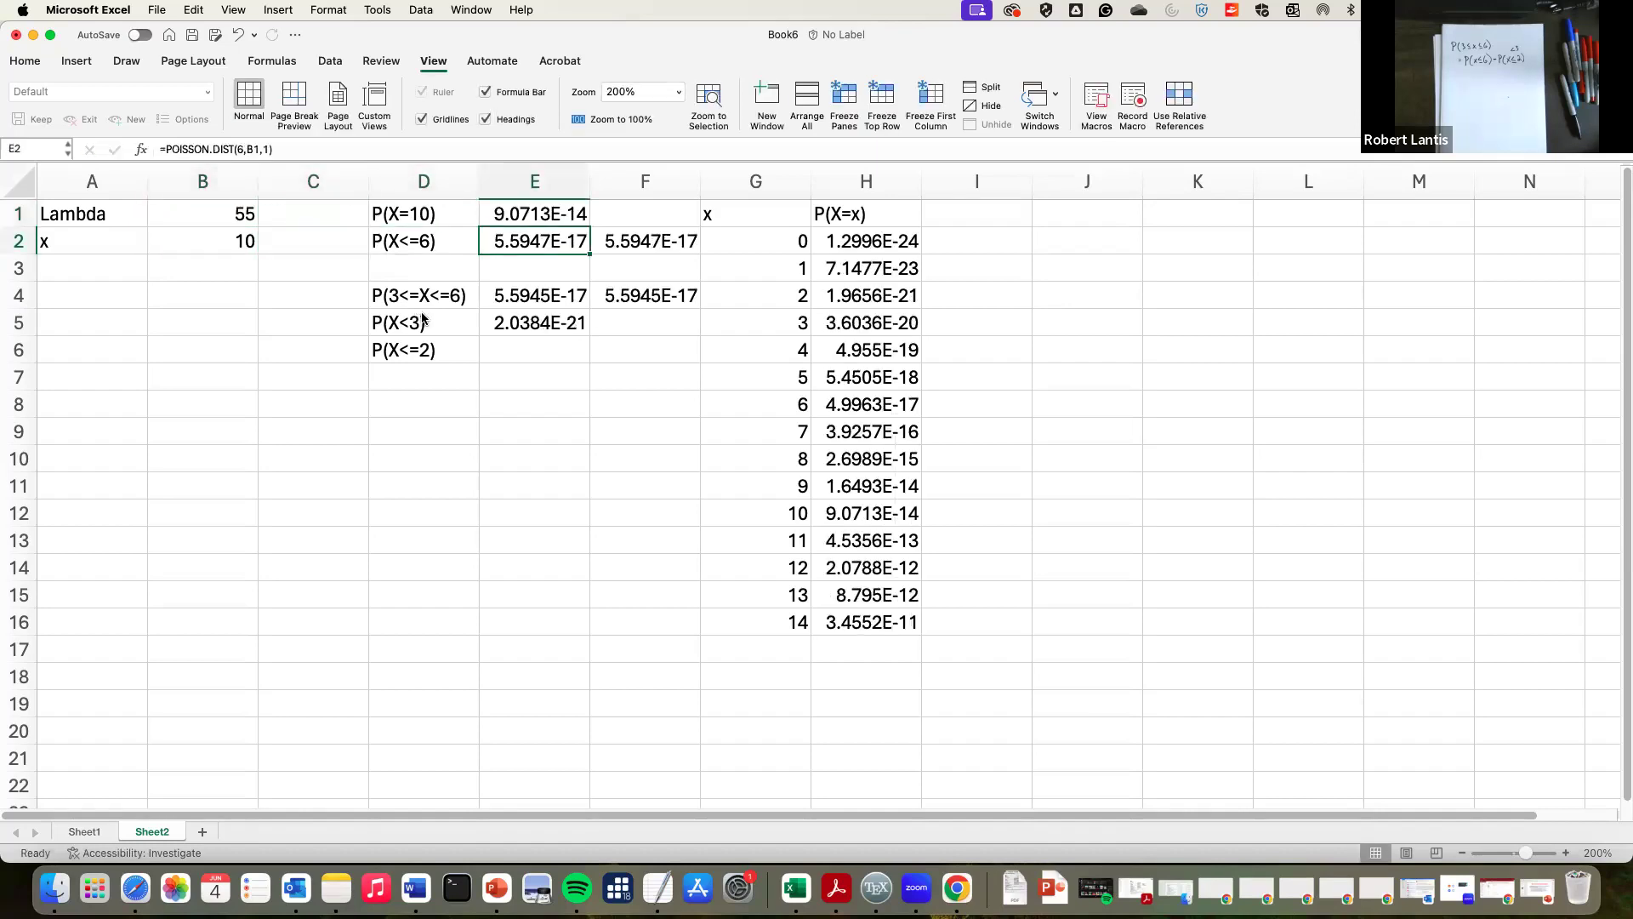
Step: Set the x value in B2 to 50 and look through the neighbouring probability cells
key("Left")
key("Left")
key("Left")
type("50")
key("Return")
key("Right")
key("Up")
key("Up")
key("Right")
key("Right")
key("Down")
key("Left")
key("Right")
key("Right")
key("Left")
key("Left")
Step: Undo the changes to x and Lambda, and inspect the P(X<=6) formula in E2
key("super+z")
key("super+z")
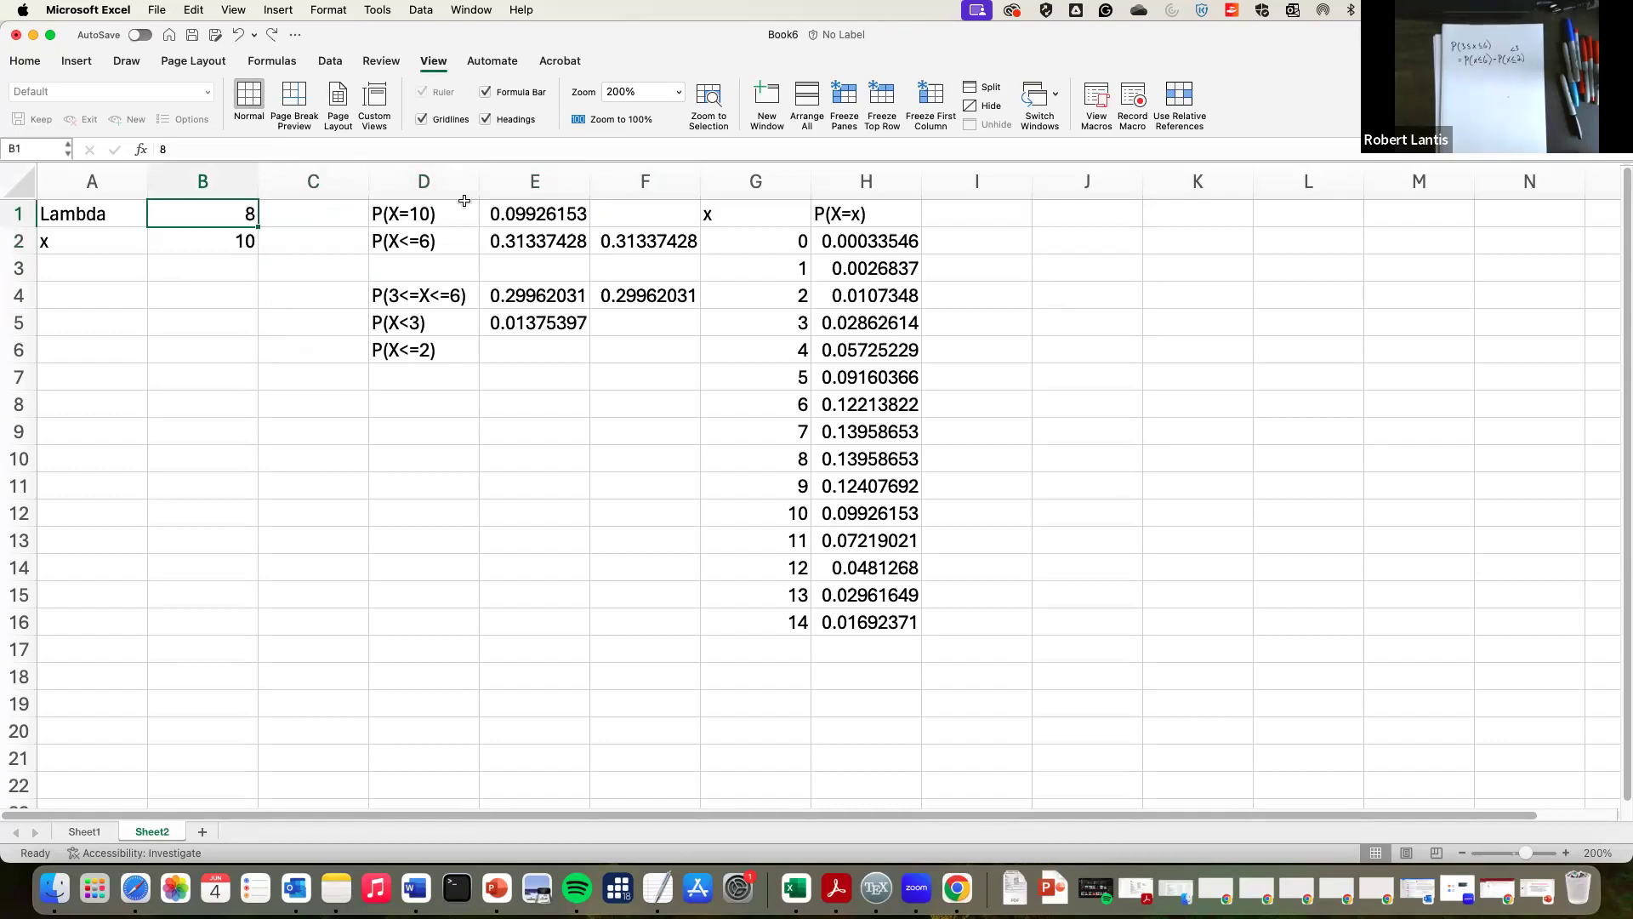
double_click(505, 241)
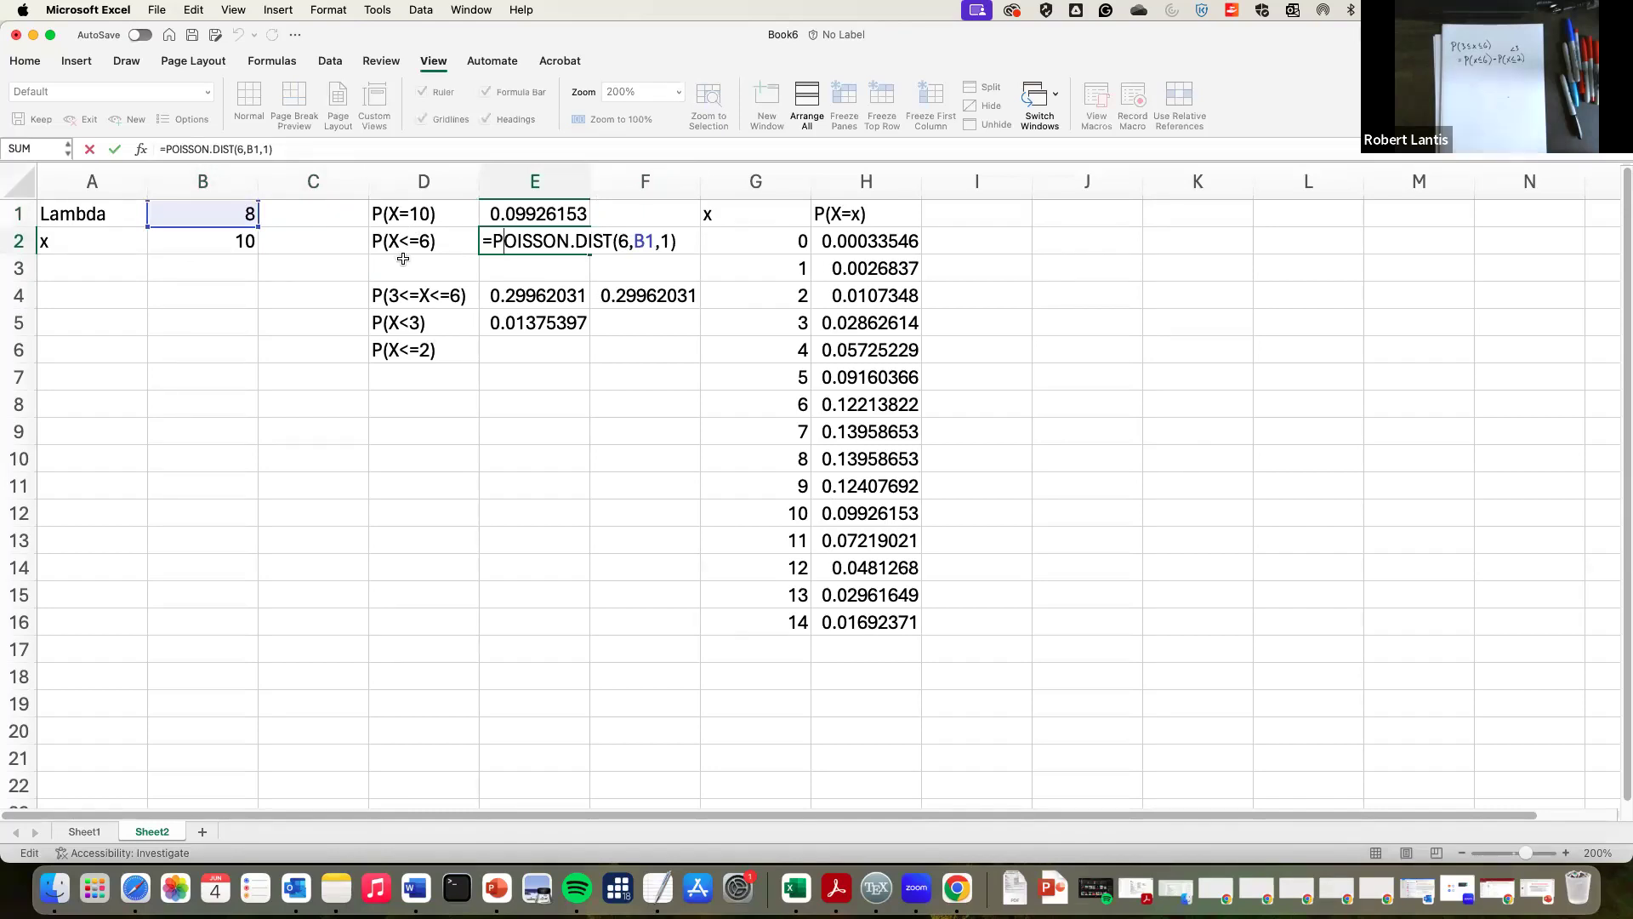
key("Return")
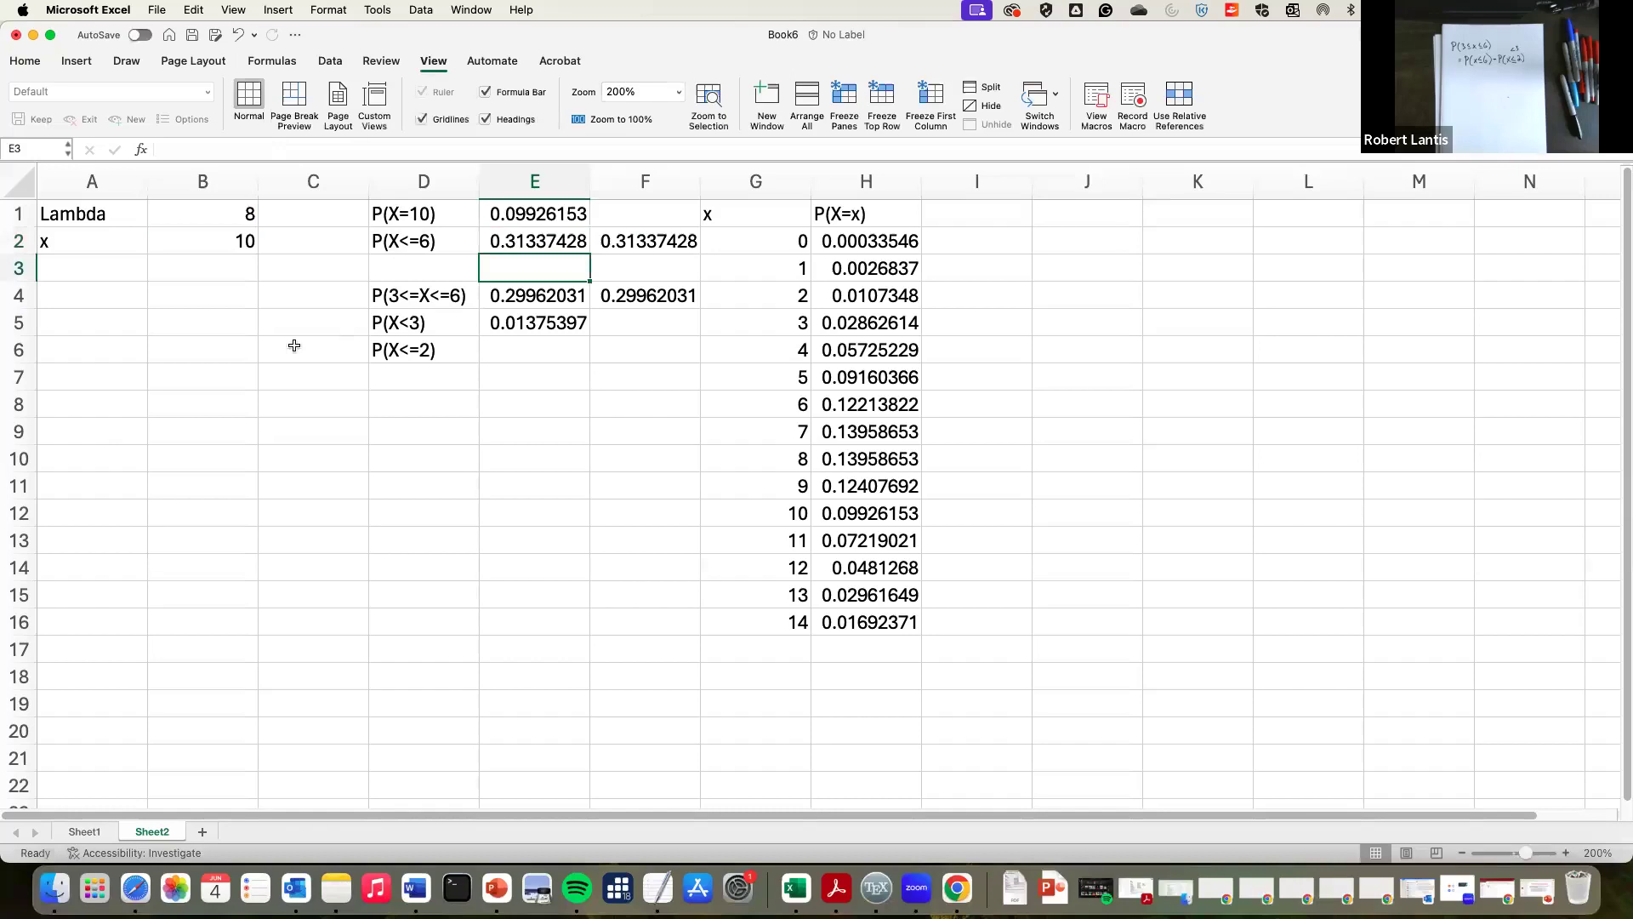
Step: Enter the labels Lambda in A8 and x in A9
left_click(75, 429)
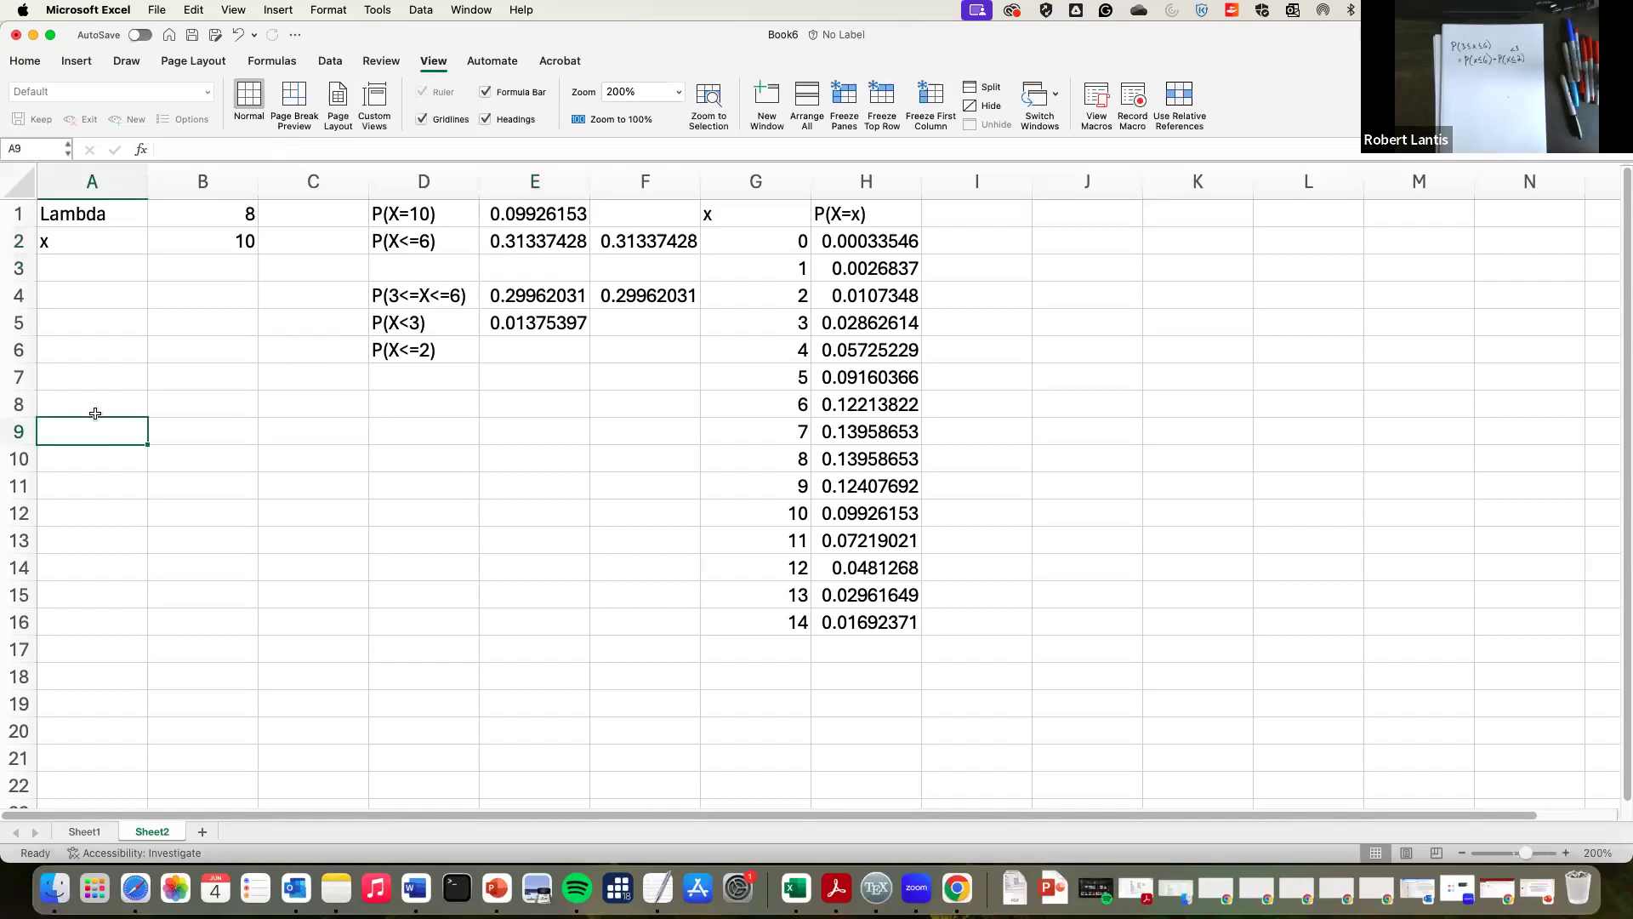
left_click(100, 401)
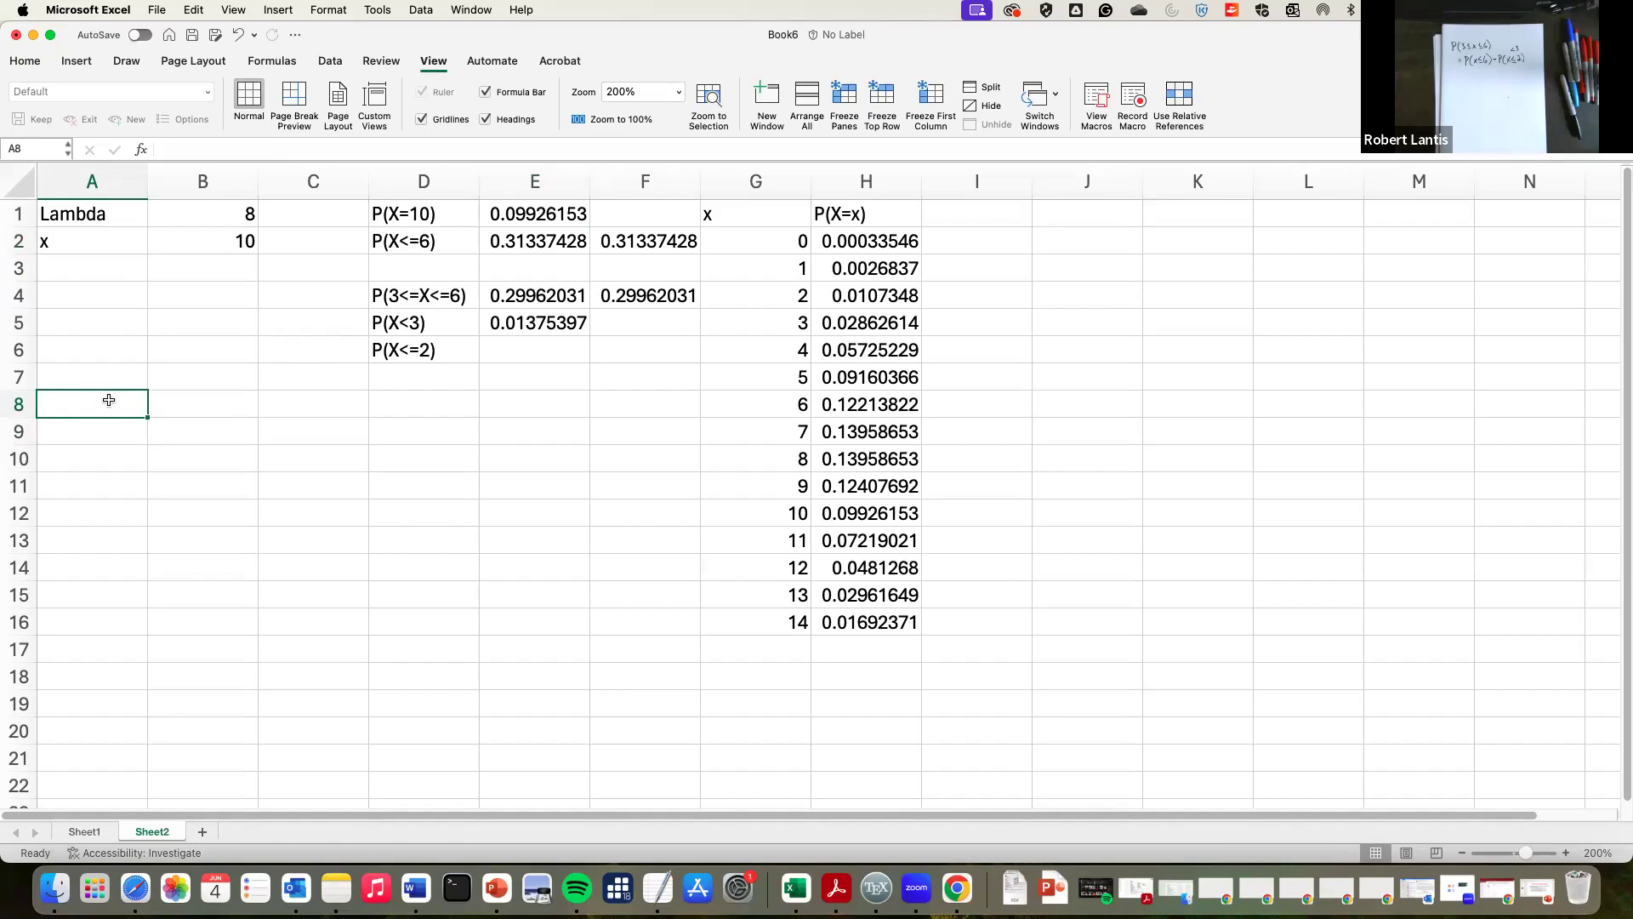
type("Lambda")
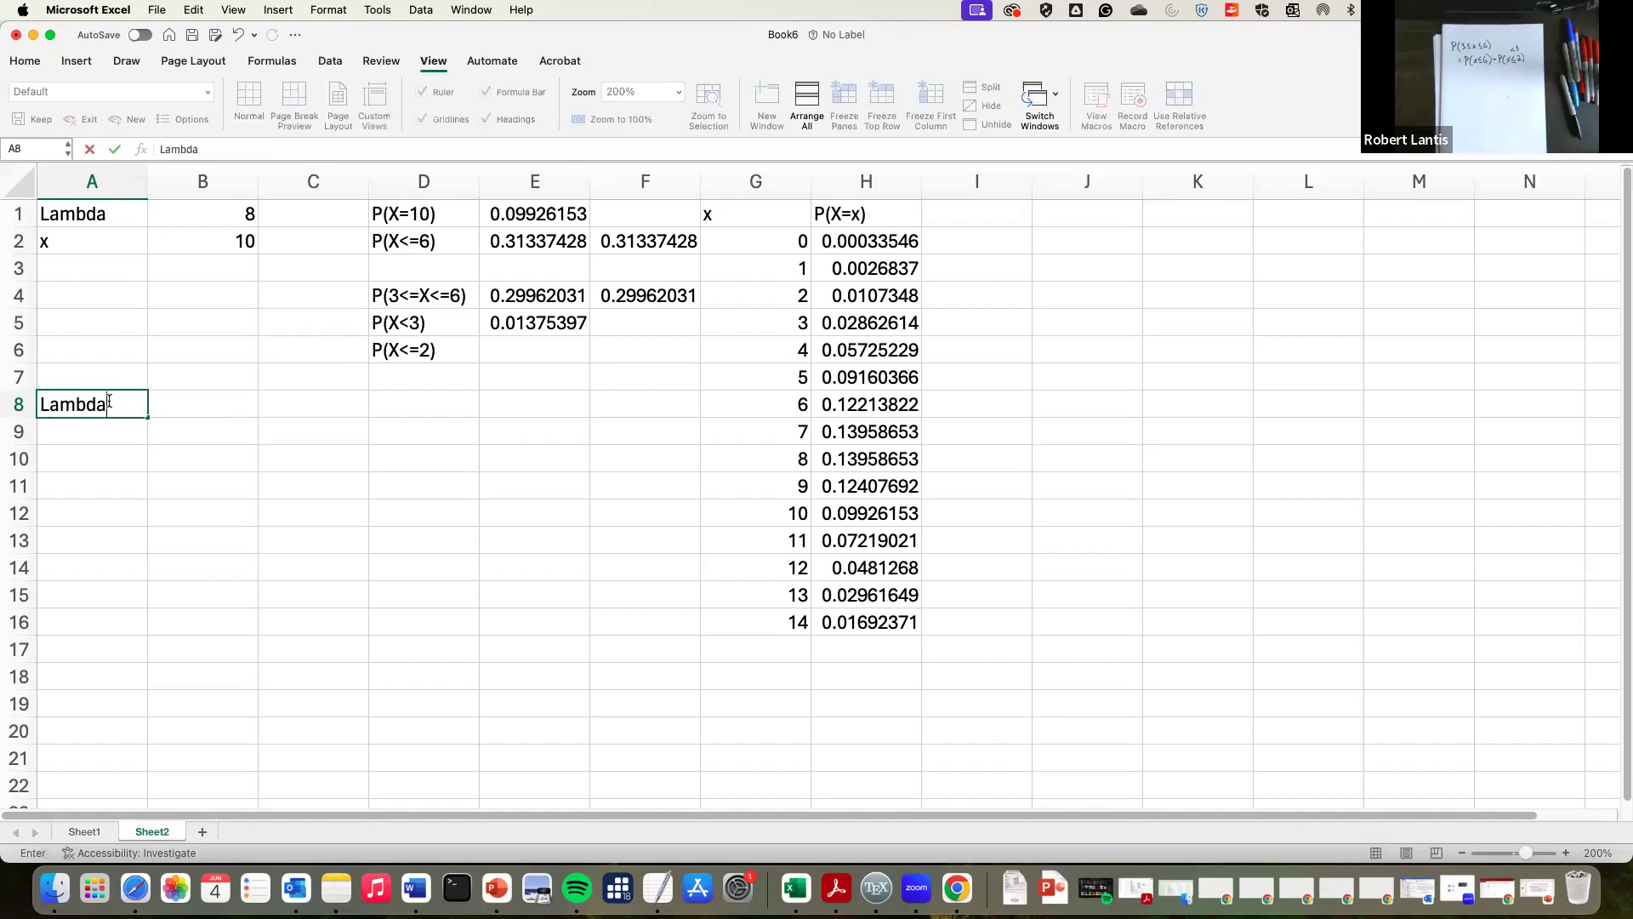
key("Return")
type("x")
key("Return")
key("Tab")
key("Right")
key("Up")
key("Right")
key("Left")
key("Up")
type("=poi")
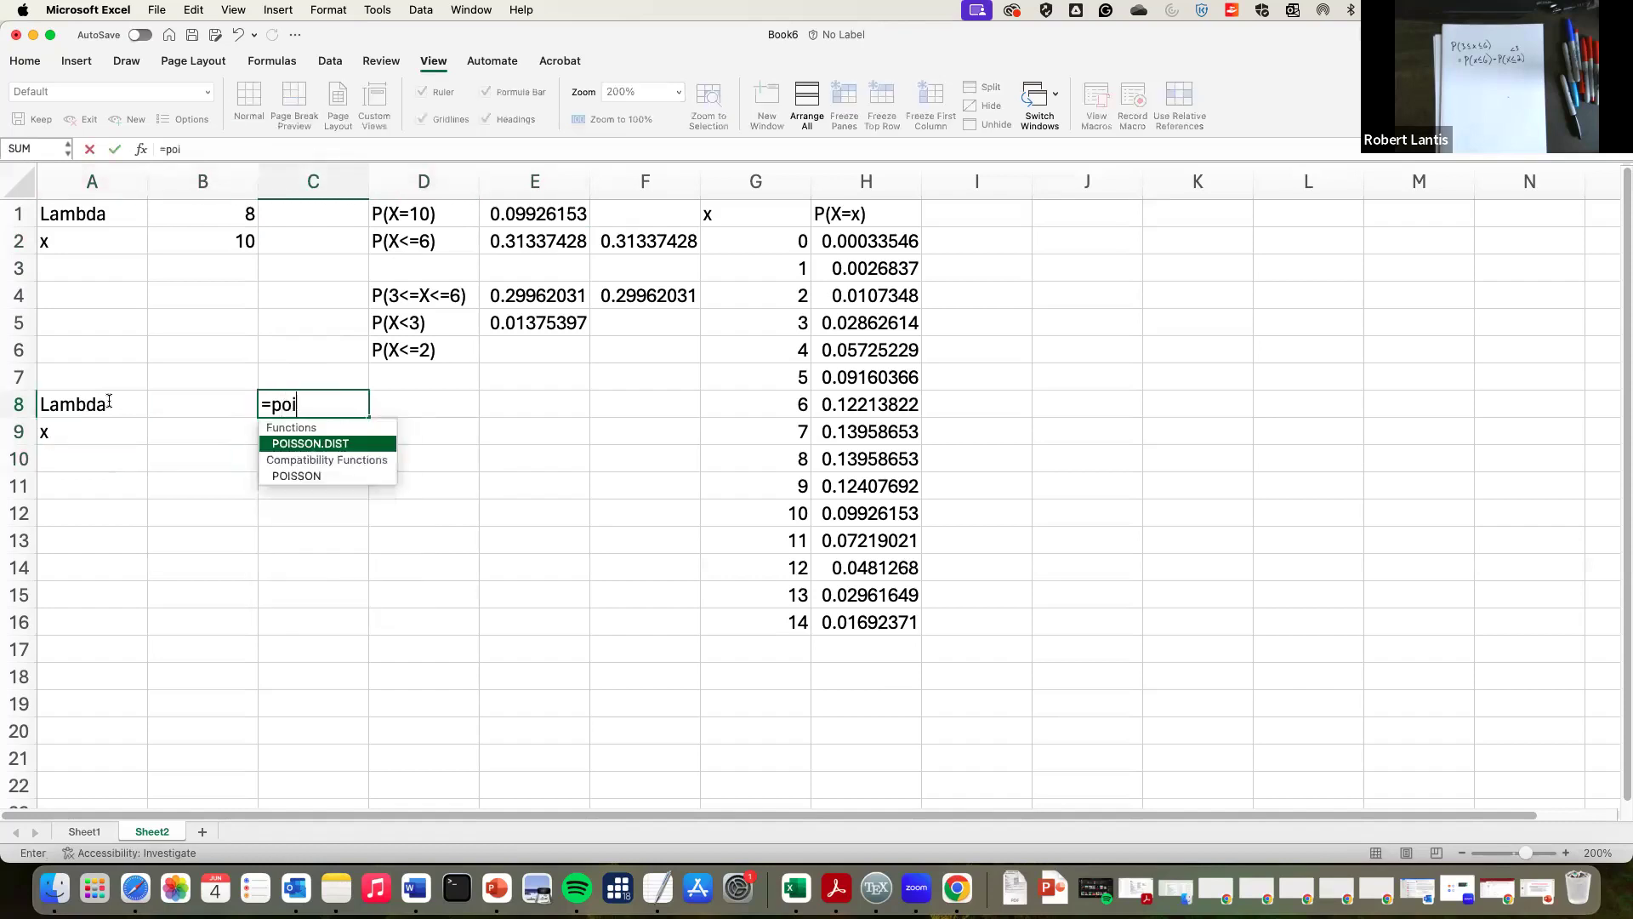
type("sso.dis")
key("BackSpace")
key("BackSpace")
key("BackSpace")
key("BackSpace")
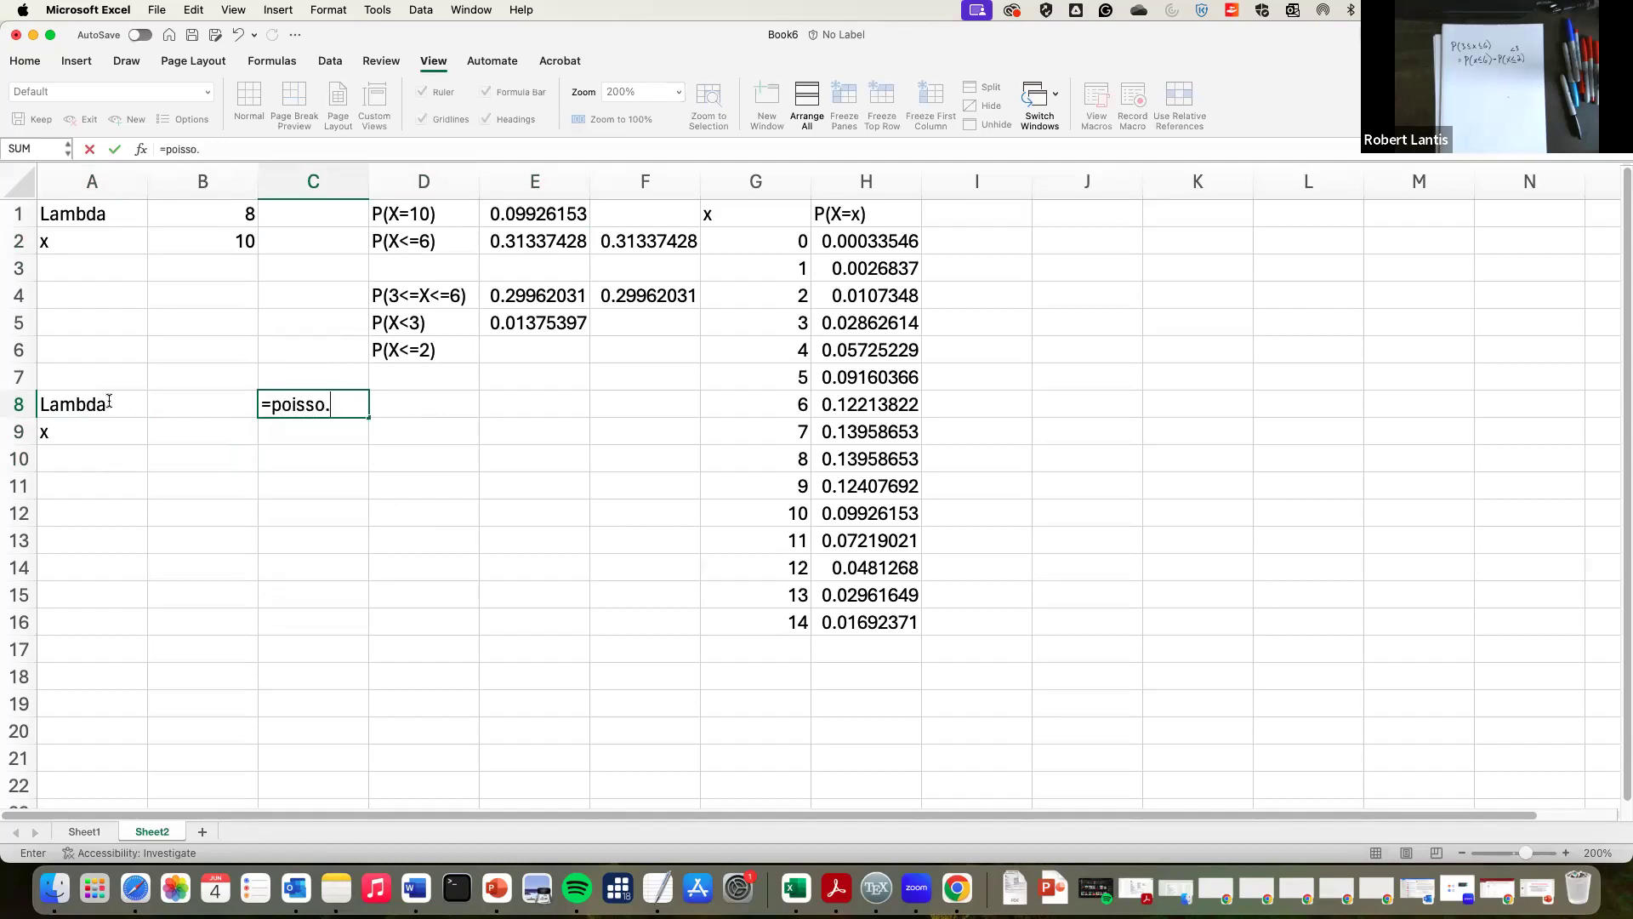
type("n")
key("BackSpace")
key("BackSpace")
key("BackSpace")
key("BackSpace")
key("BackSpace")
key("BackSpace")
key("BackSpace")
key("BackSpace")
Step: Relabel A8 as Mean and enter the labels n in A6 and p in A7
left_click(110, 405)
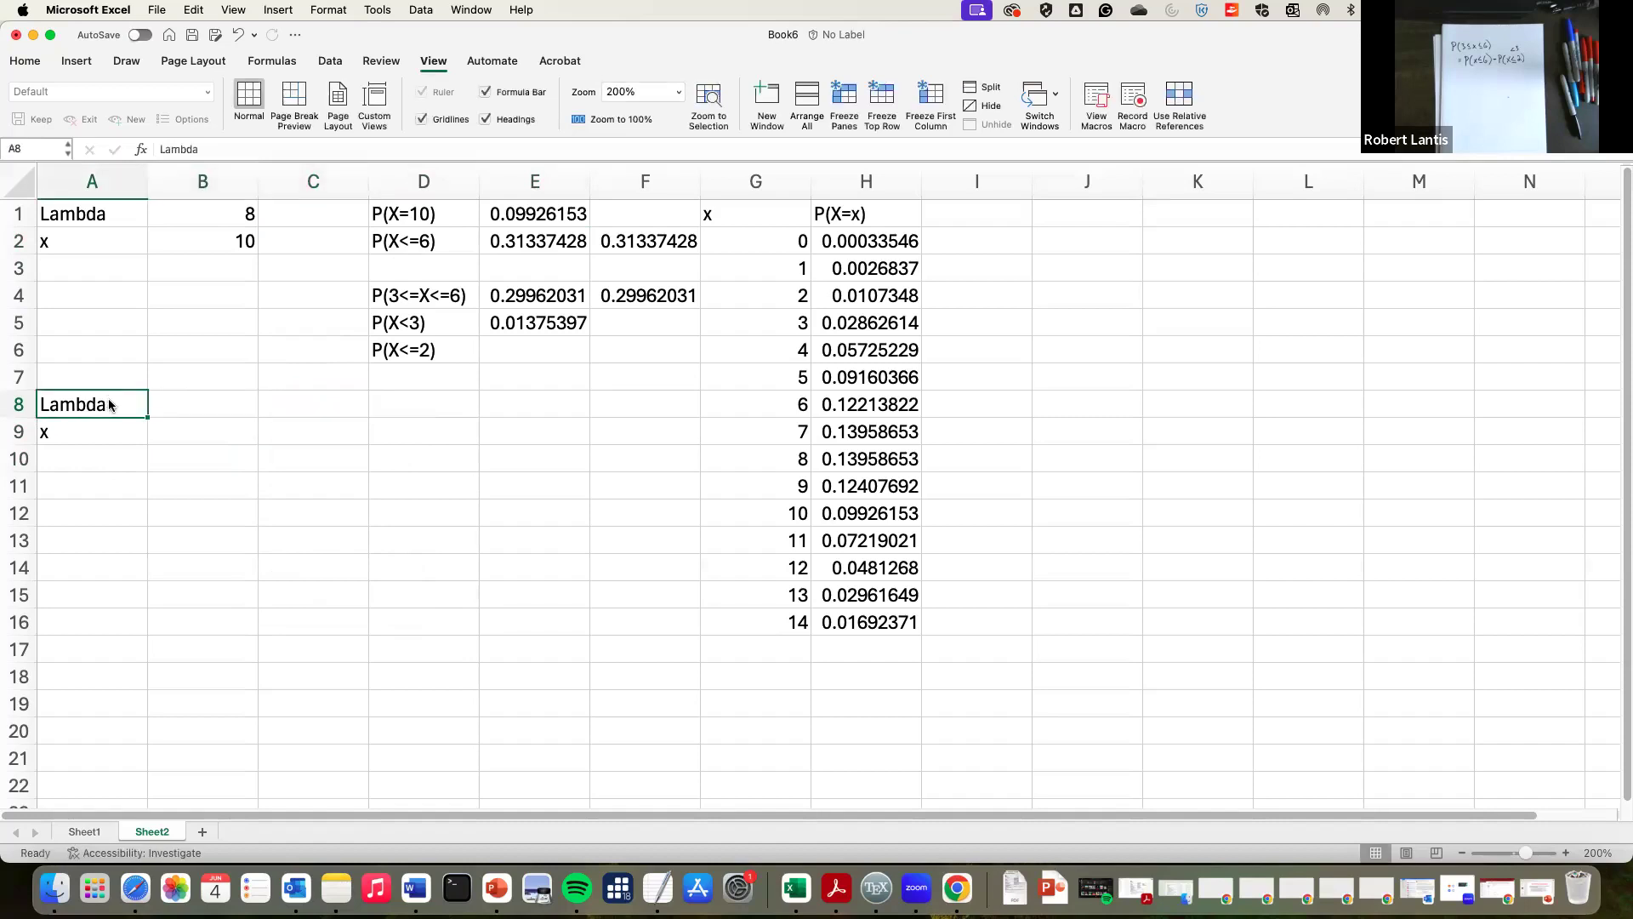
type("Menn")
key("Tab")
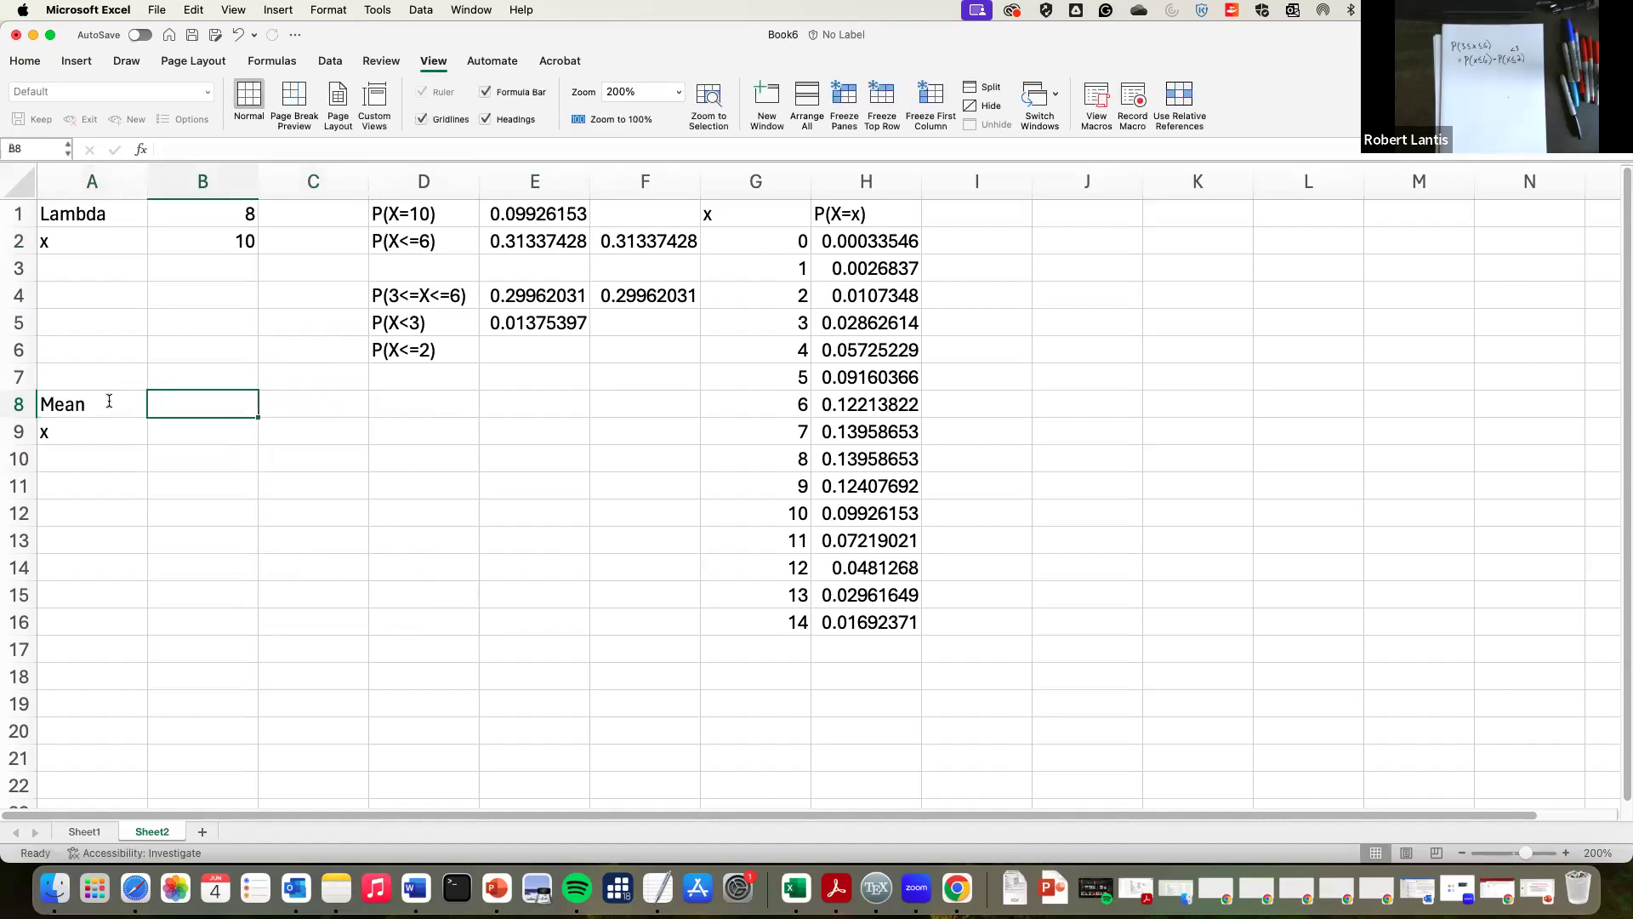
key("Up")
key("Left")
key("Up")
type("n")
key("Return")
type("p")
key("Return")
Step: Calculate the mean in B8 as the product of n in B6 and p in B7
key("Right")
type("=")
key("Up")
key("Up")
type("*")
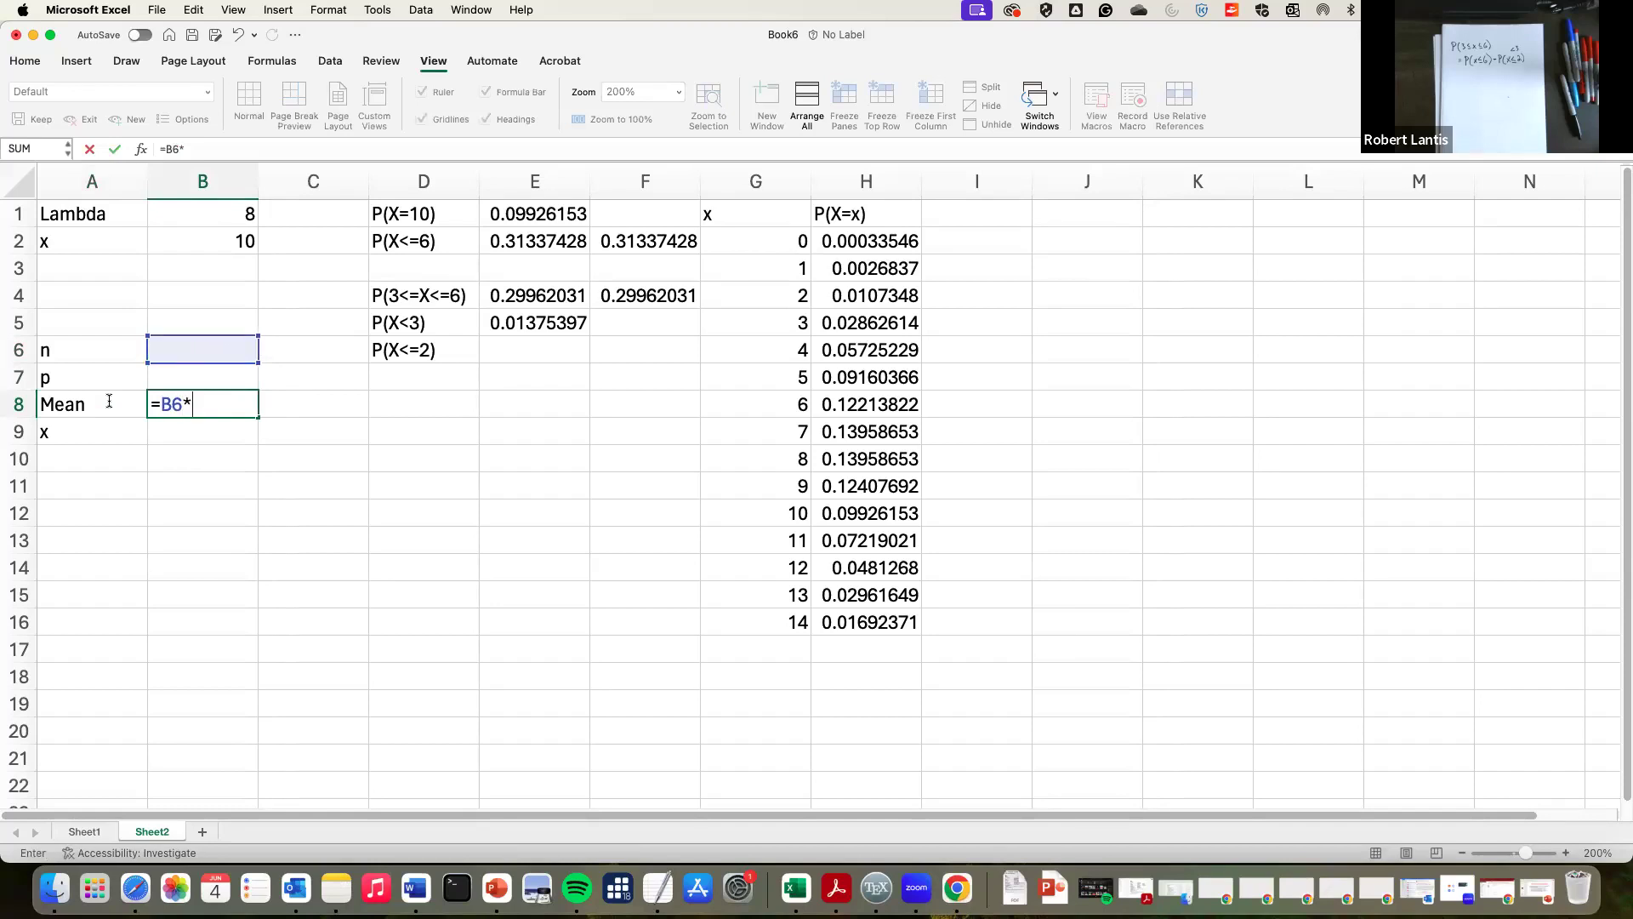
key("Up")
key("Return")
Step: Enter 50000 as the value of n in B6
key("Up")
key("Up")
key("Up")
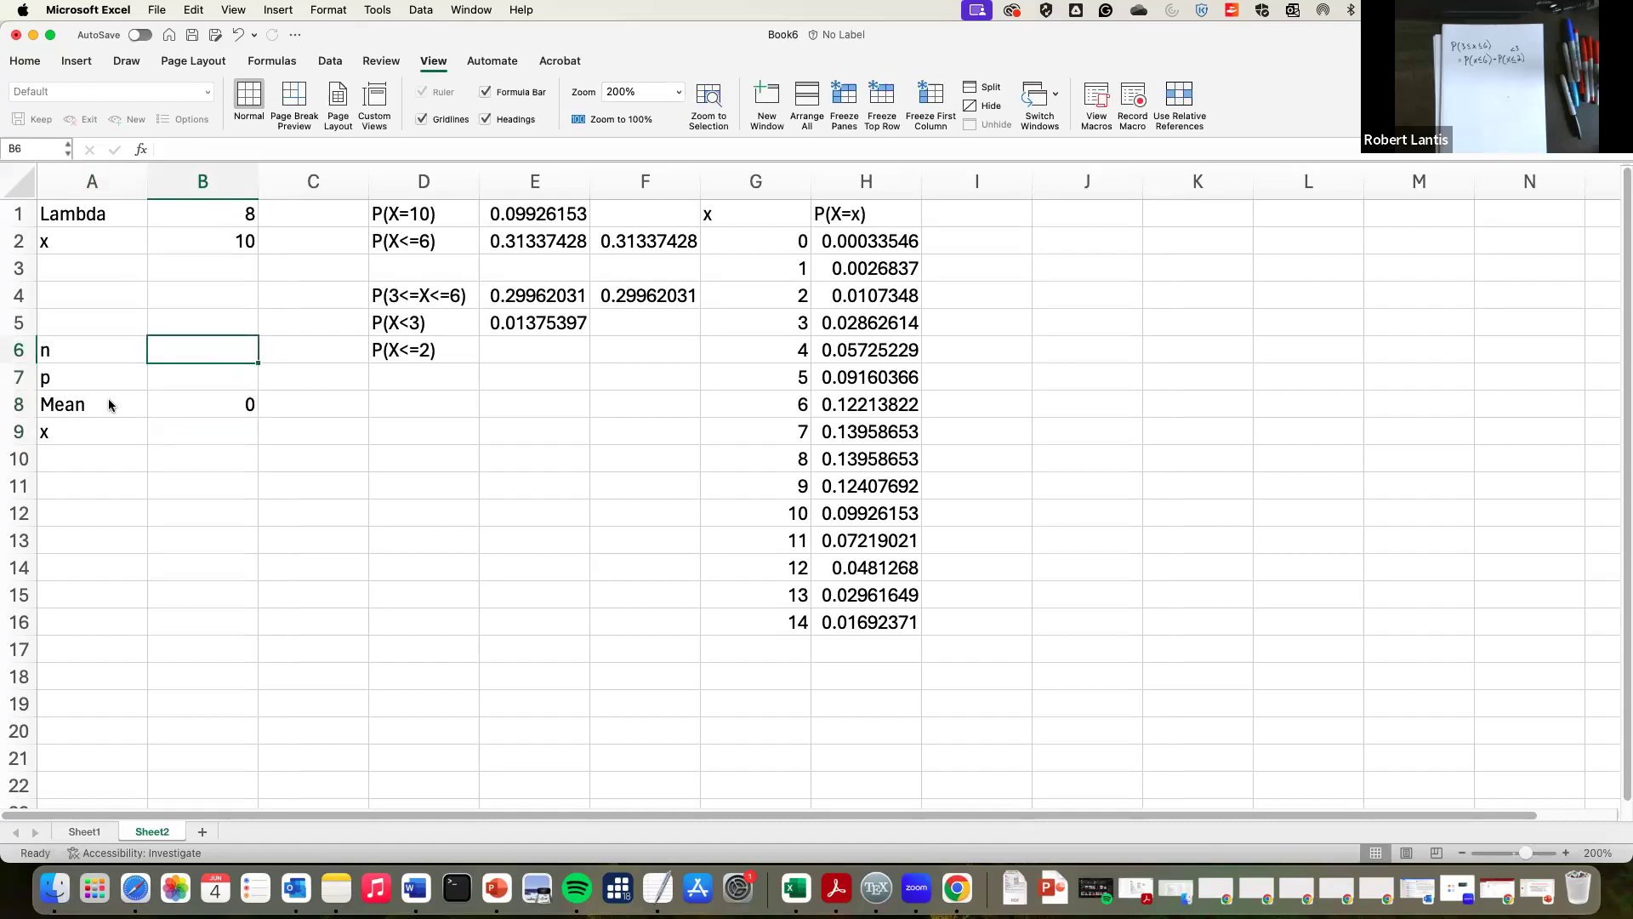
type("500000")
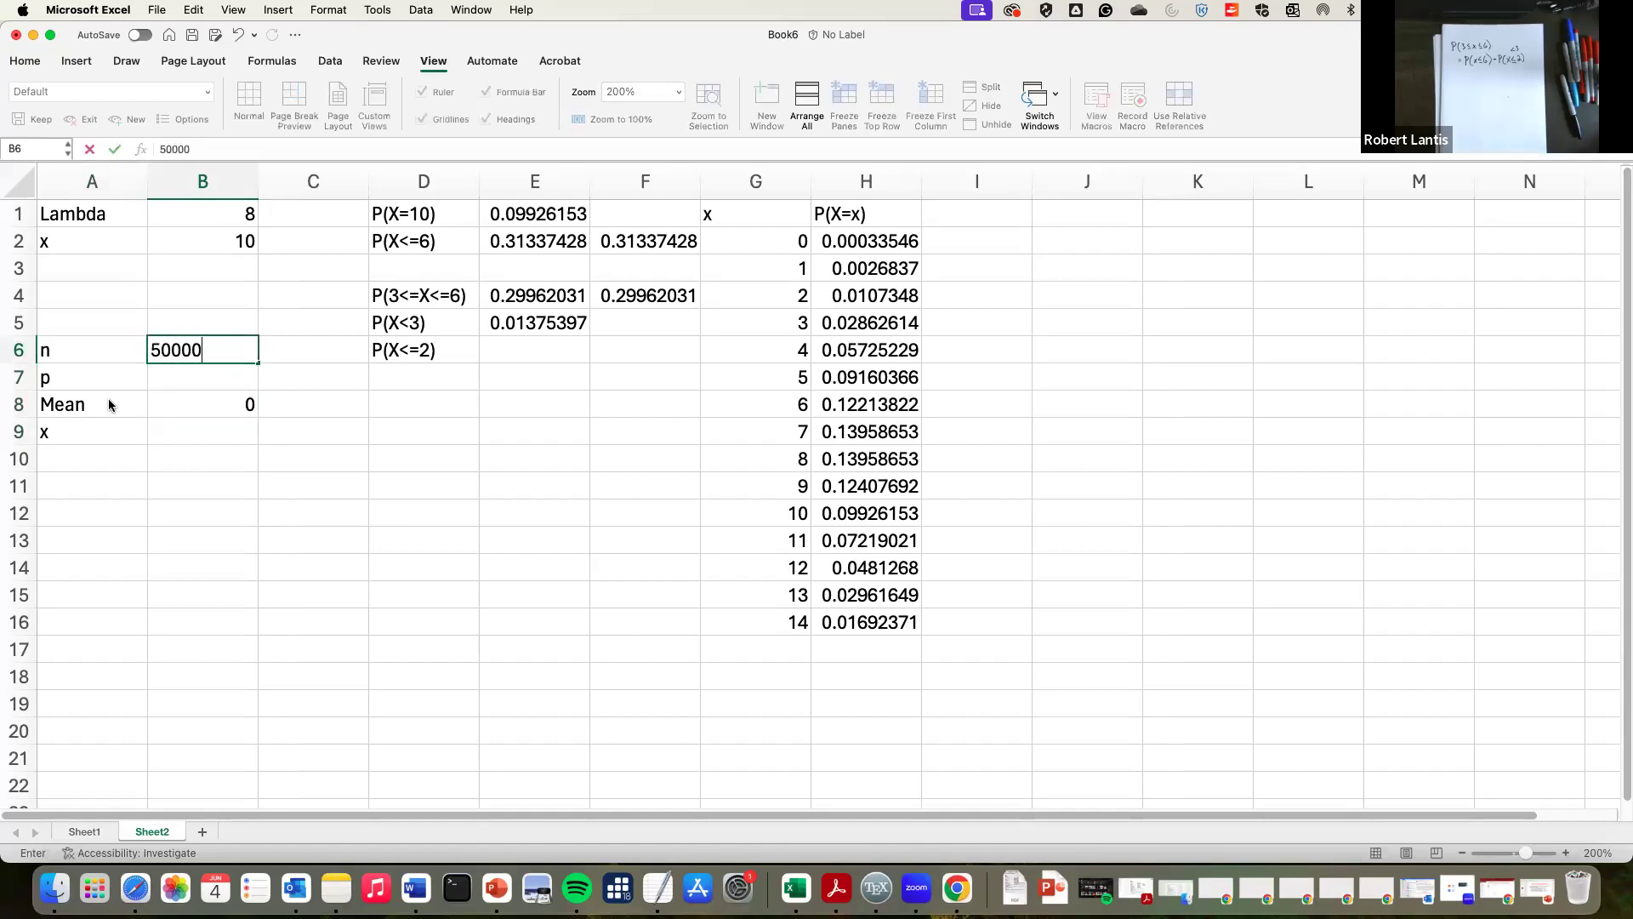
key("BackSpace")
key("Return")
Step: Enter 0.00001 as the value of p in B7
type(".00001")
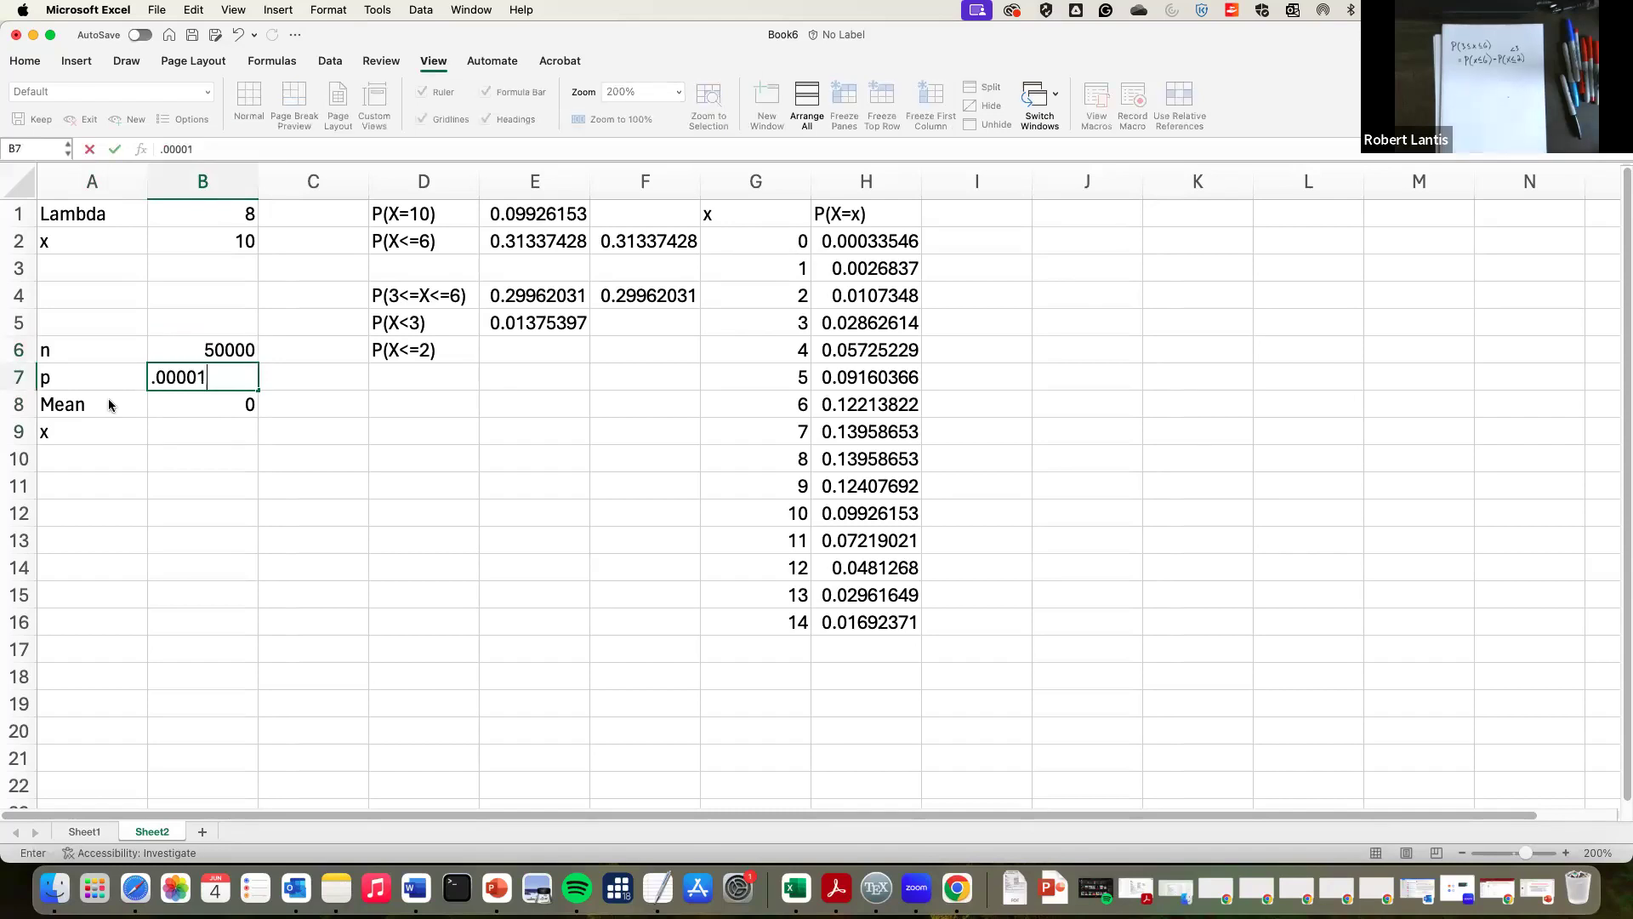
key("Return")
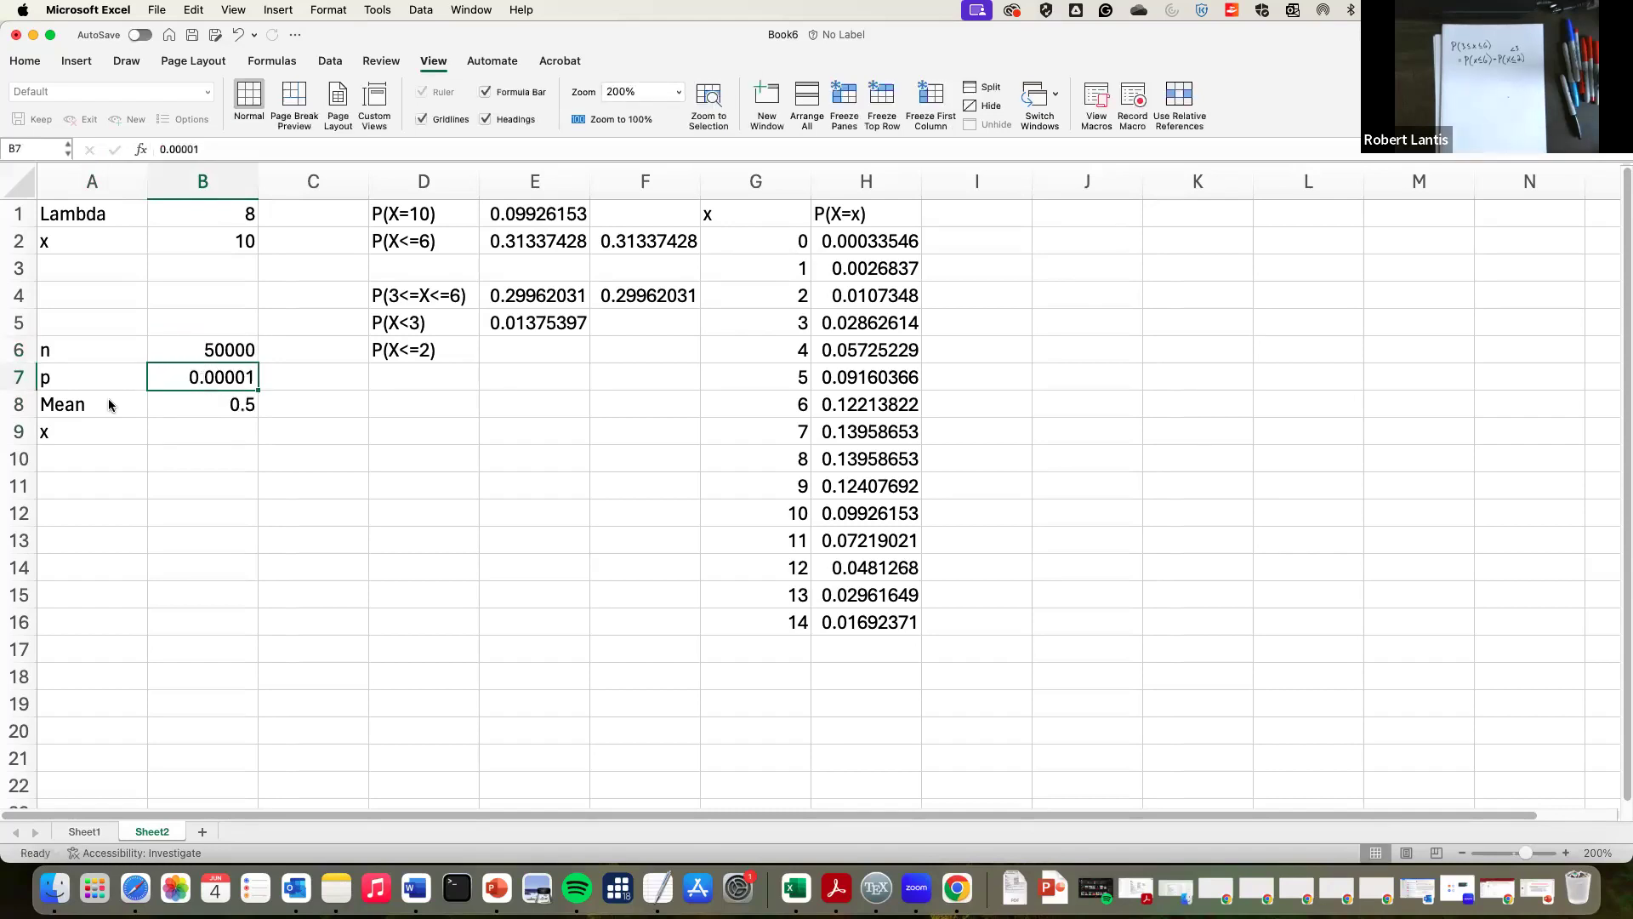
key("Return")
key("Up")
key("Down")
key("Up")
key("Left")
key("Up")
type(".00001")
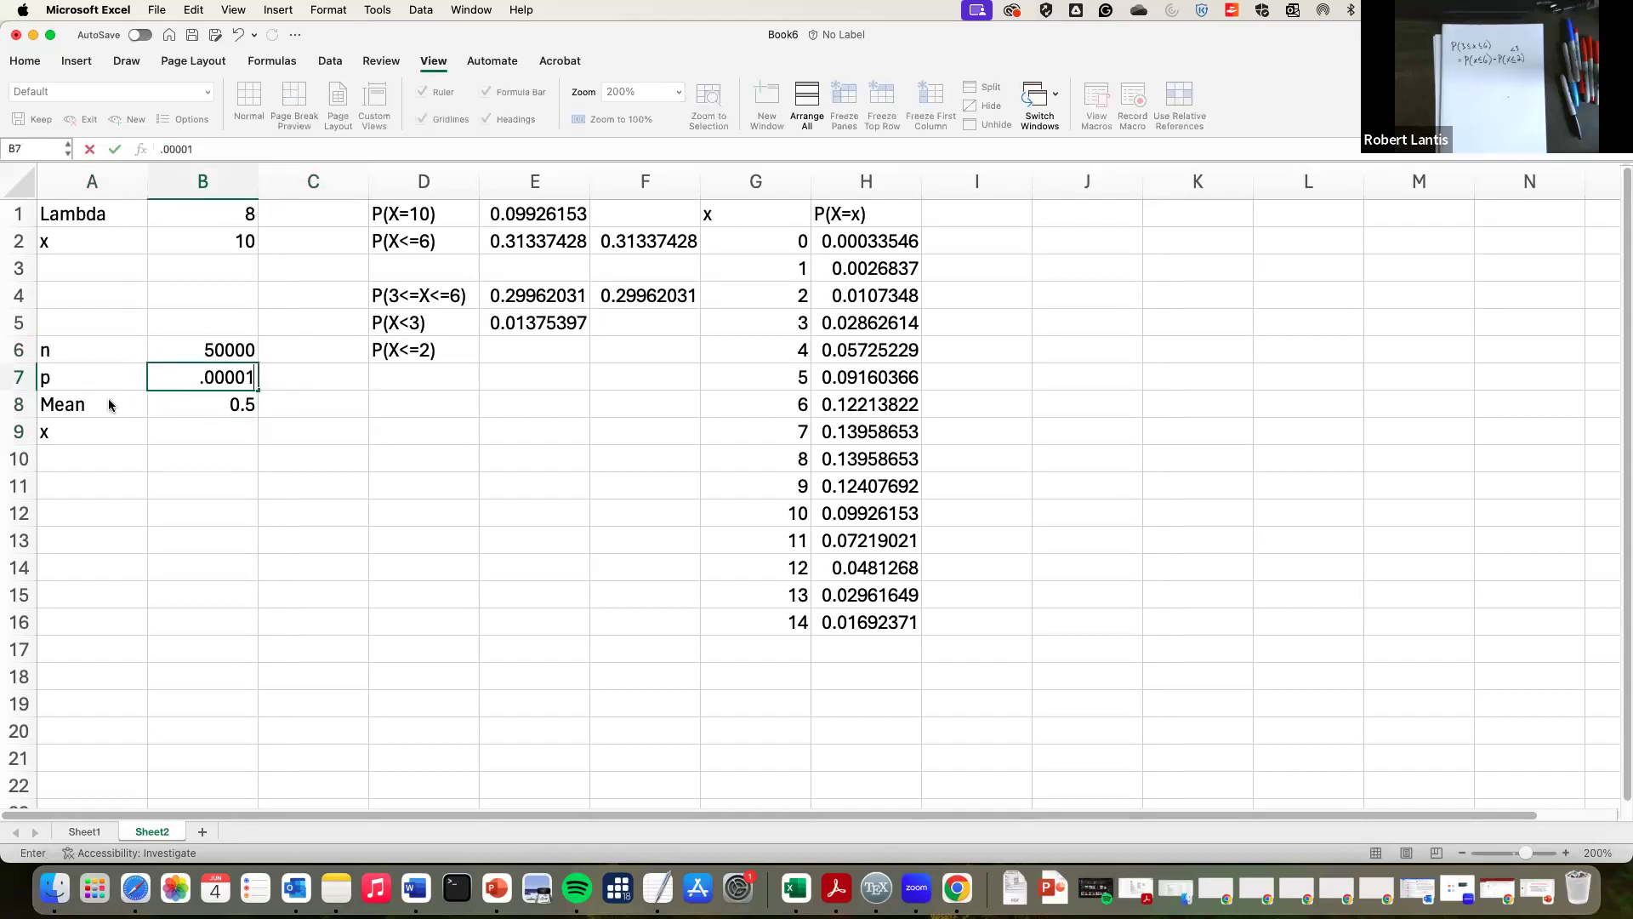
key("Return")
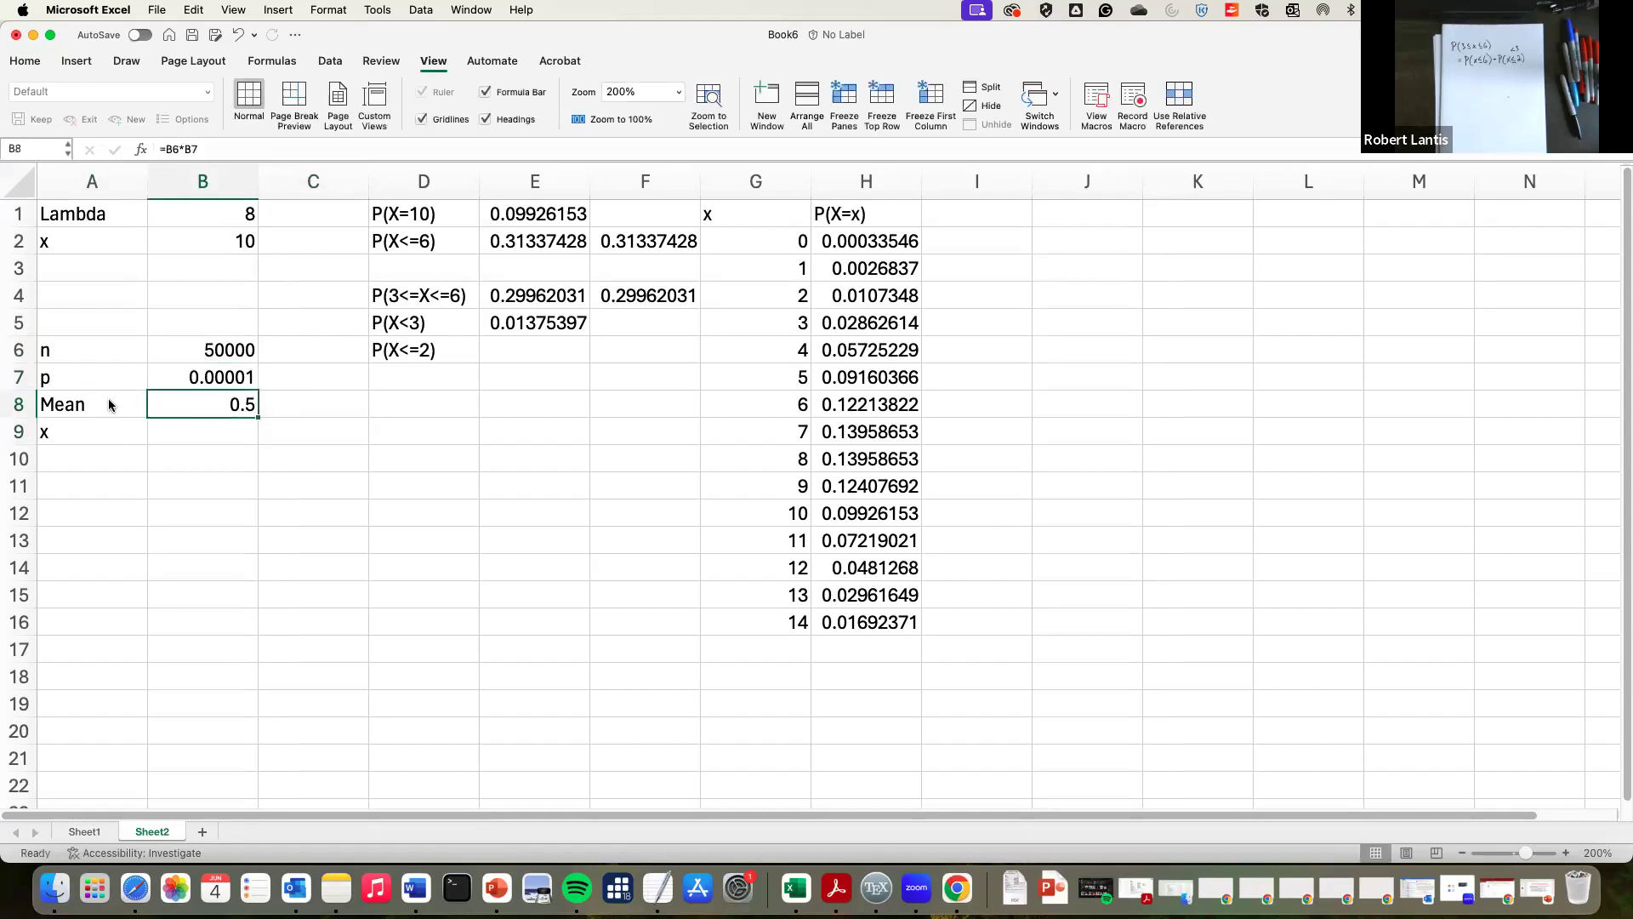
Step: Set the value of p in B7 to 0.0001
key("Up")
type(".0001")
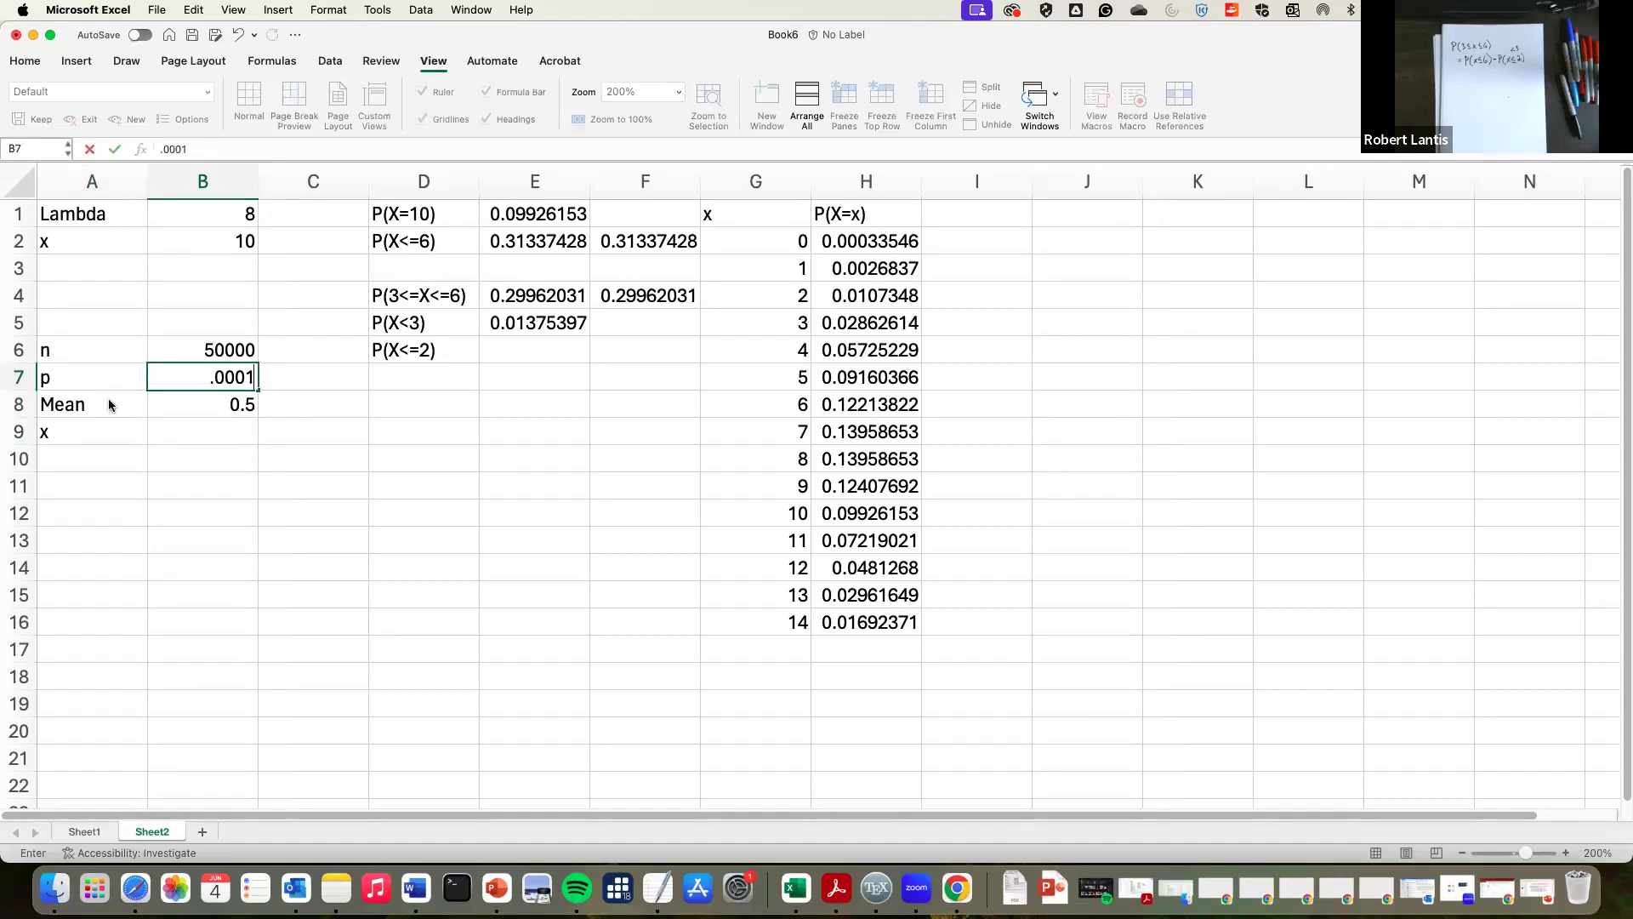
key("Return")
key("Return")
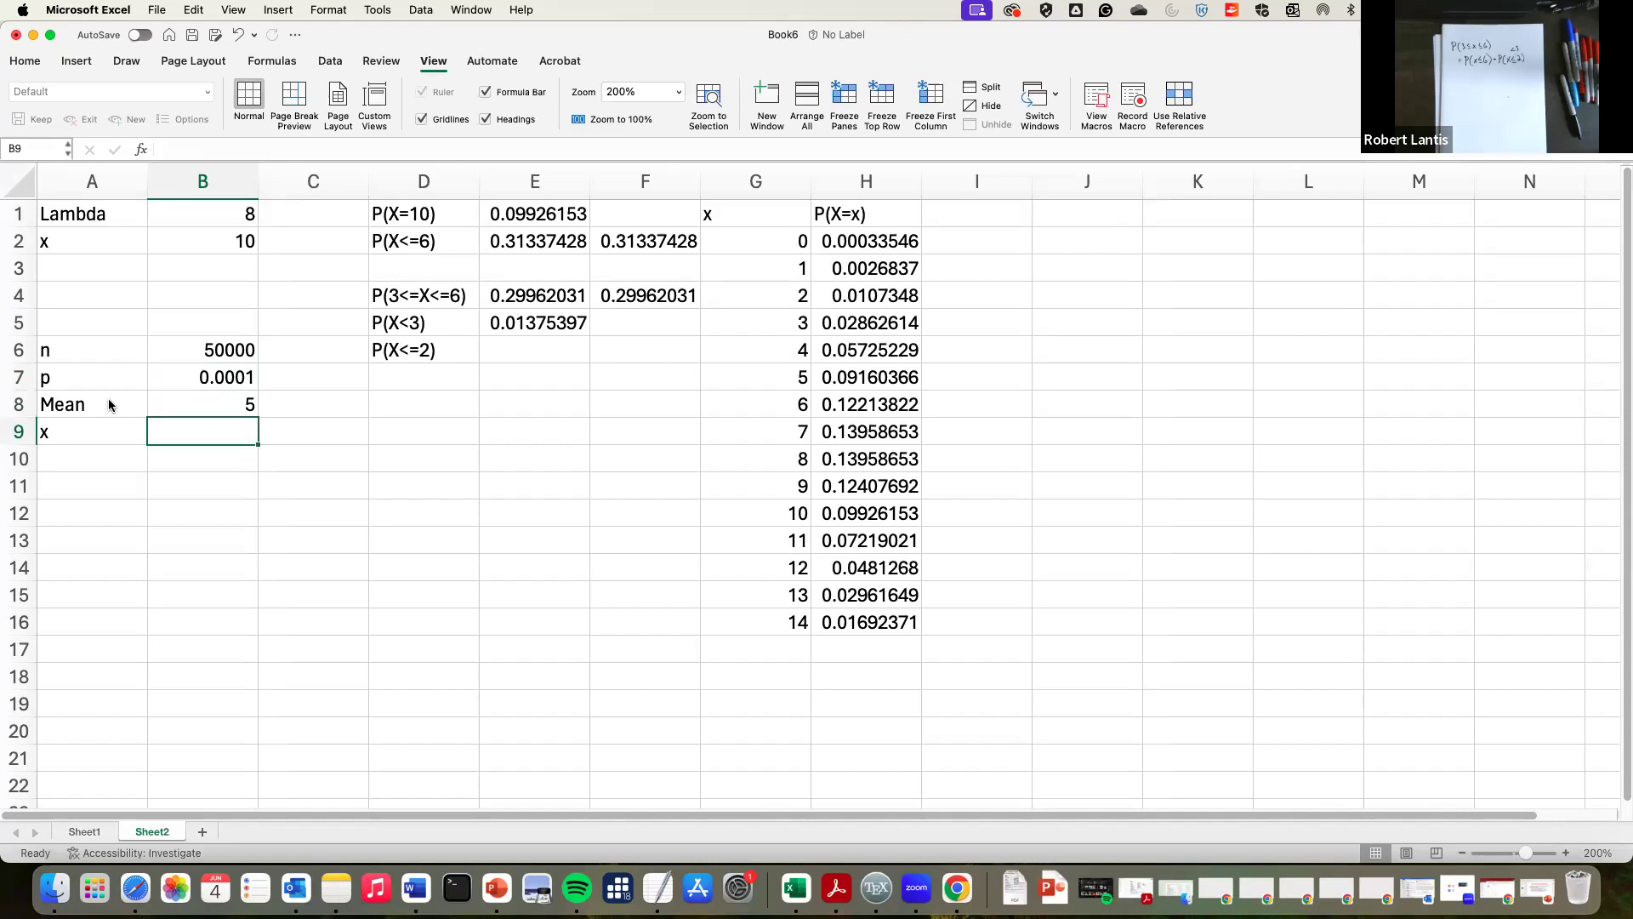
Step: Enter 4 as the value of x in B9
key("Up")
key("Up")
key("Up")
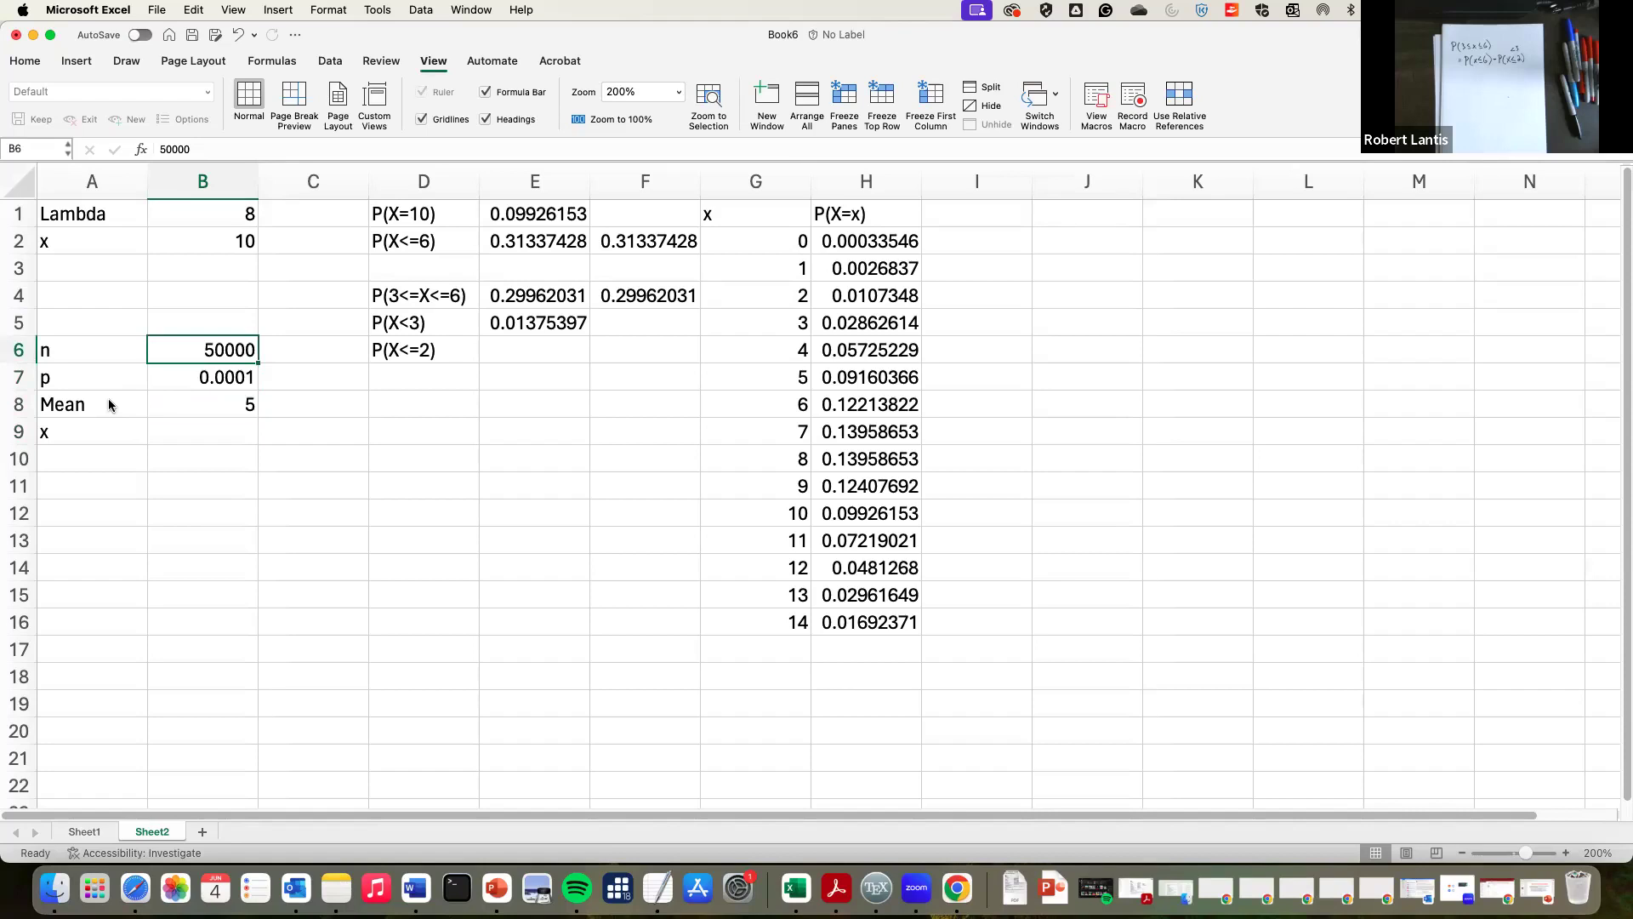
key("Down")
key("Down")
key("Down")
type("4")
key("Tab")
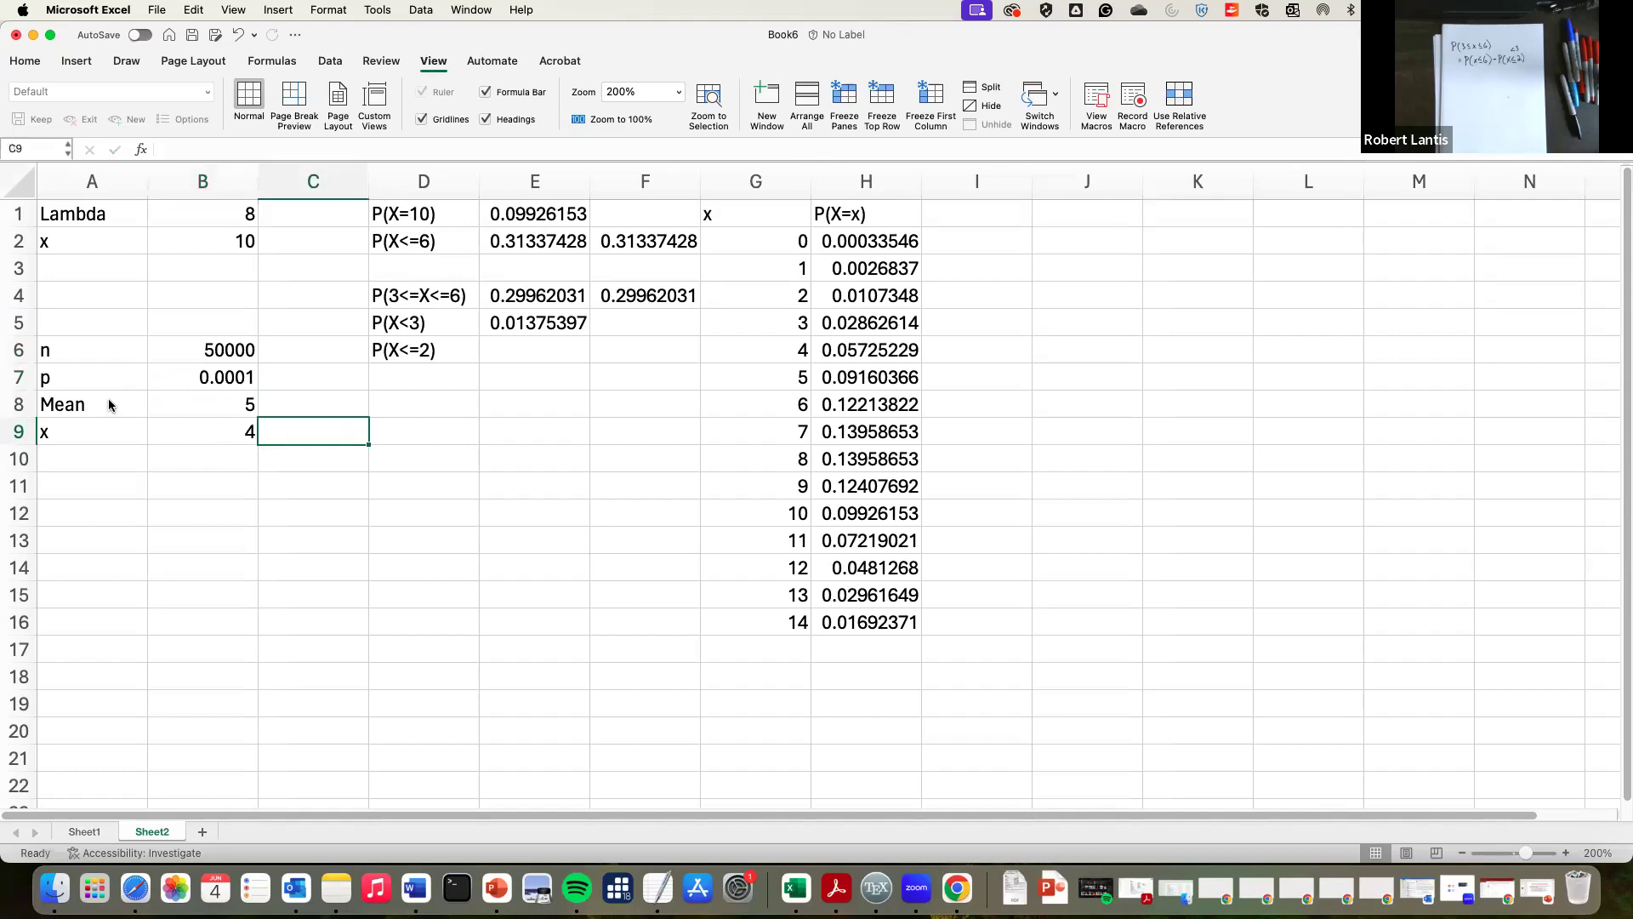
Step: Try to calculate the non-cumulative binomial probability in D9 with BINOM.DIST, using x in B9, n in B6 and p in B7
key("Right")
key("Left")
key("Right")
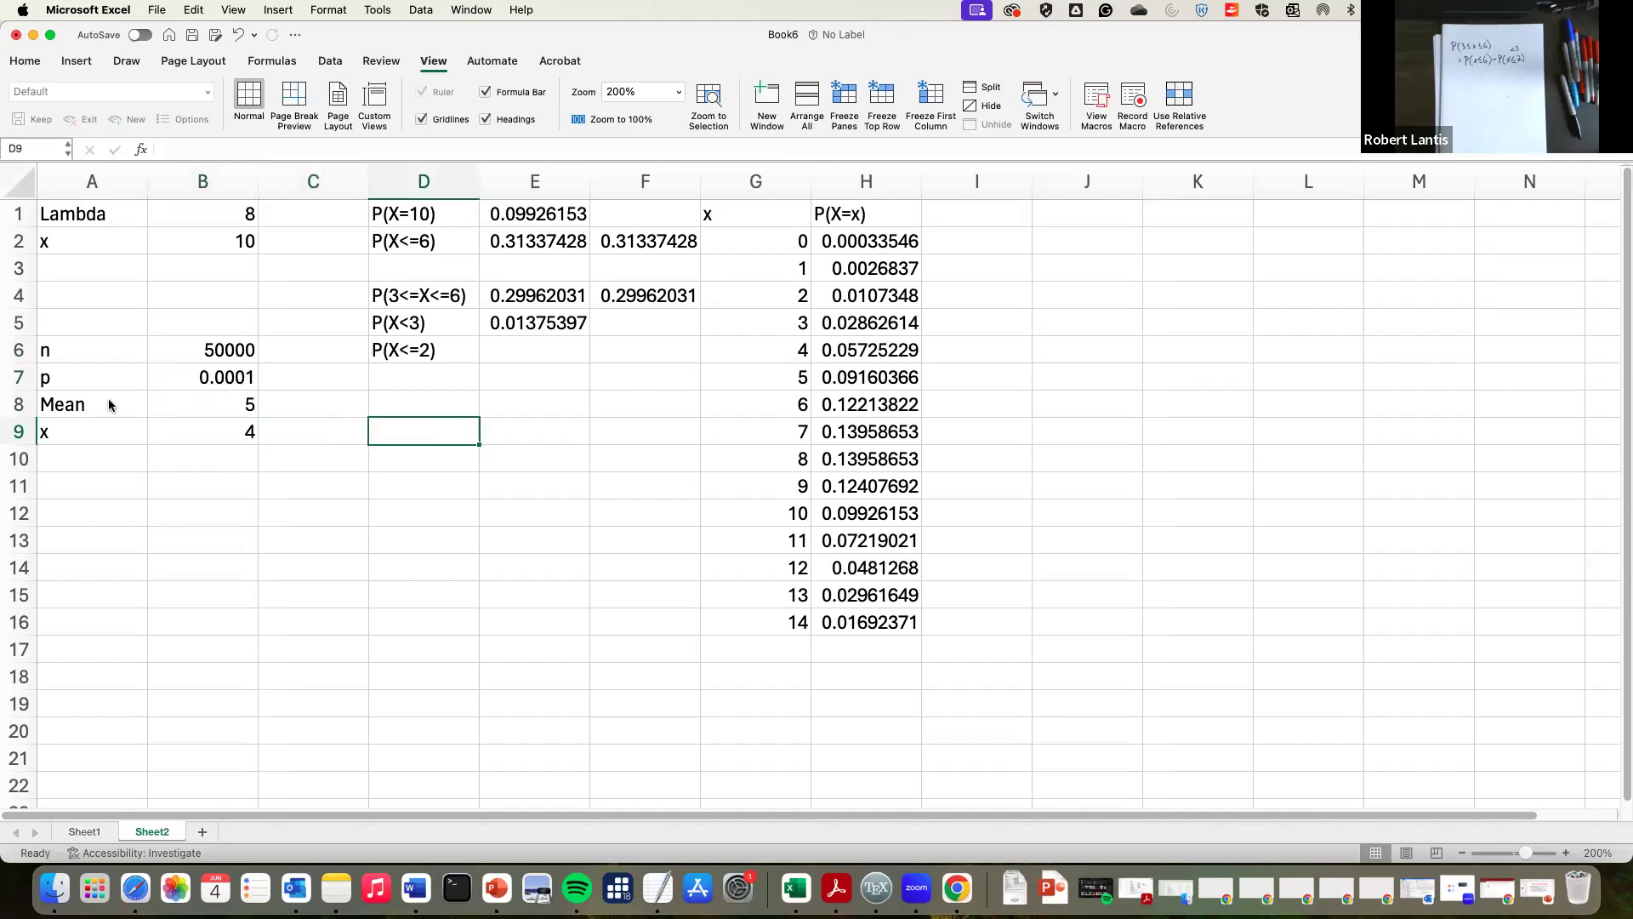
type("=bino")
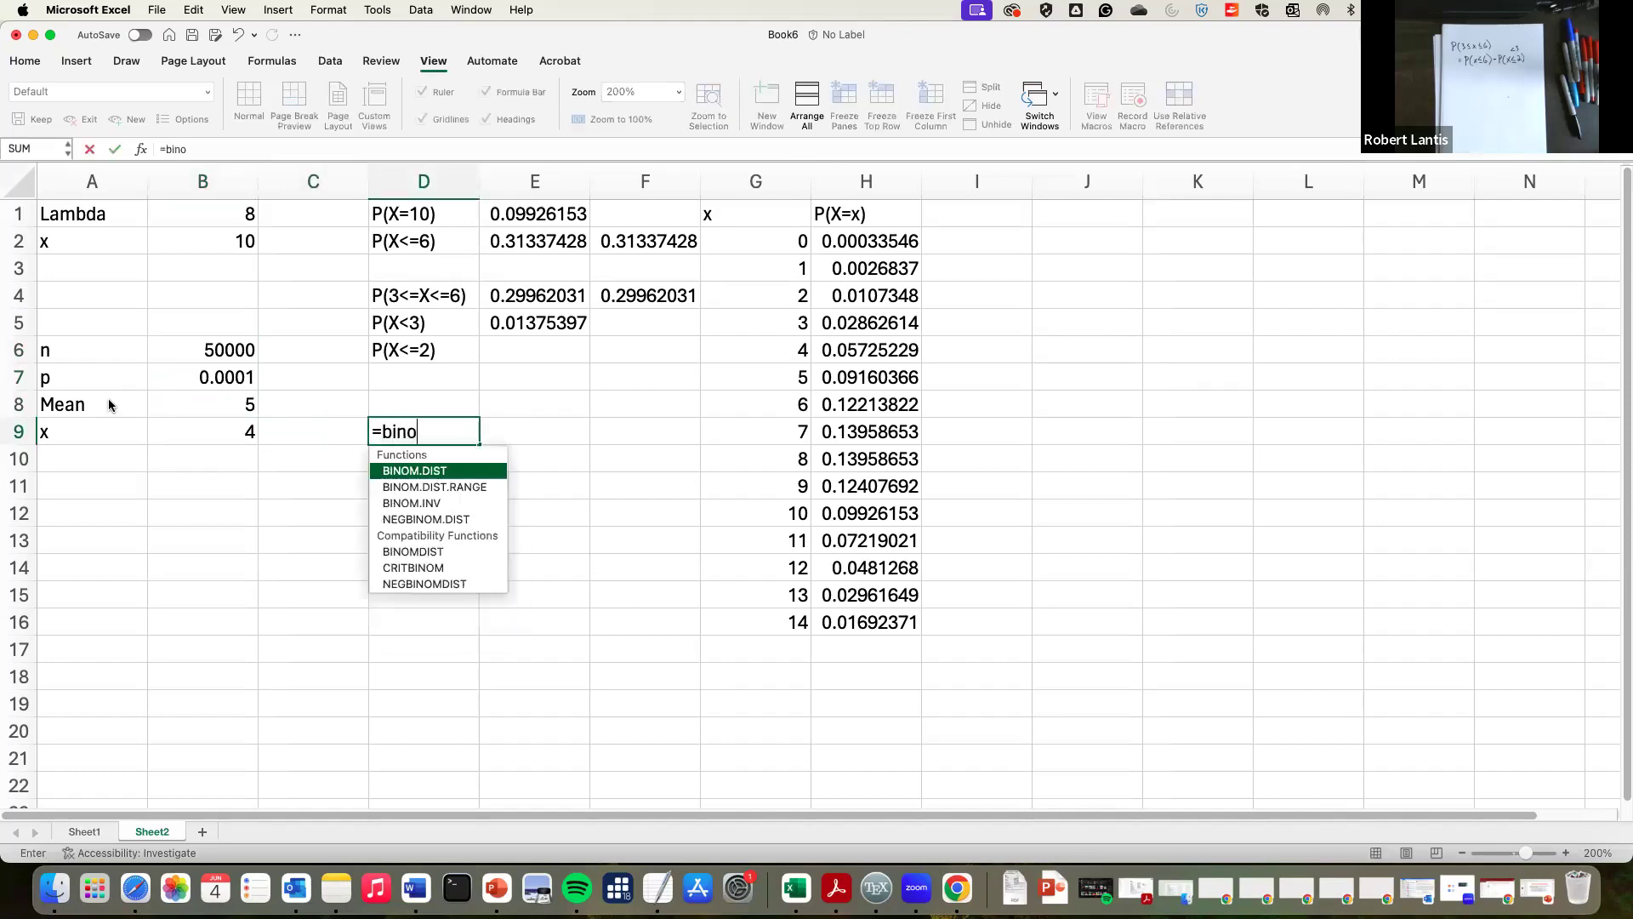
type("m.dist(")
key("Left")
key("Left")
key("Up")
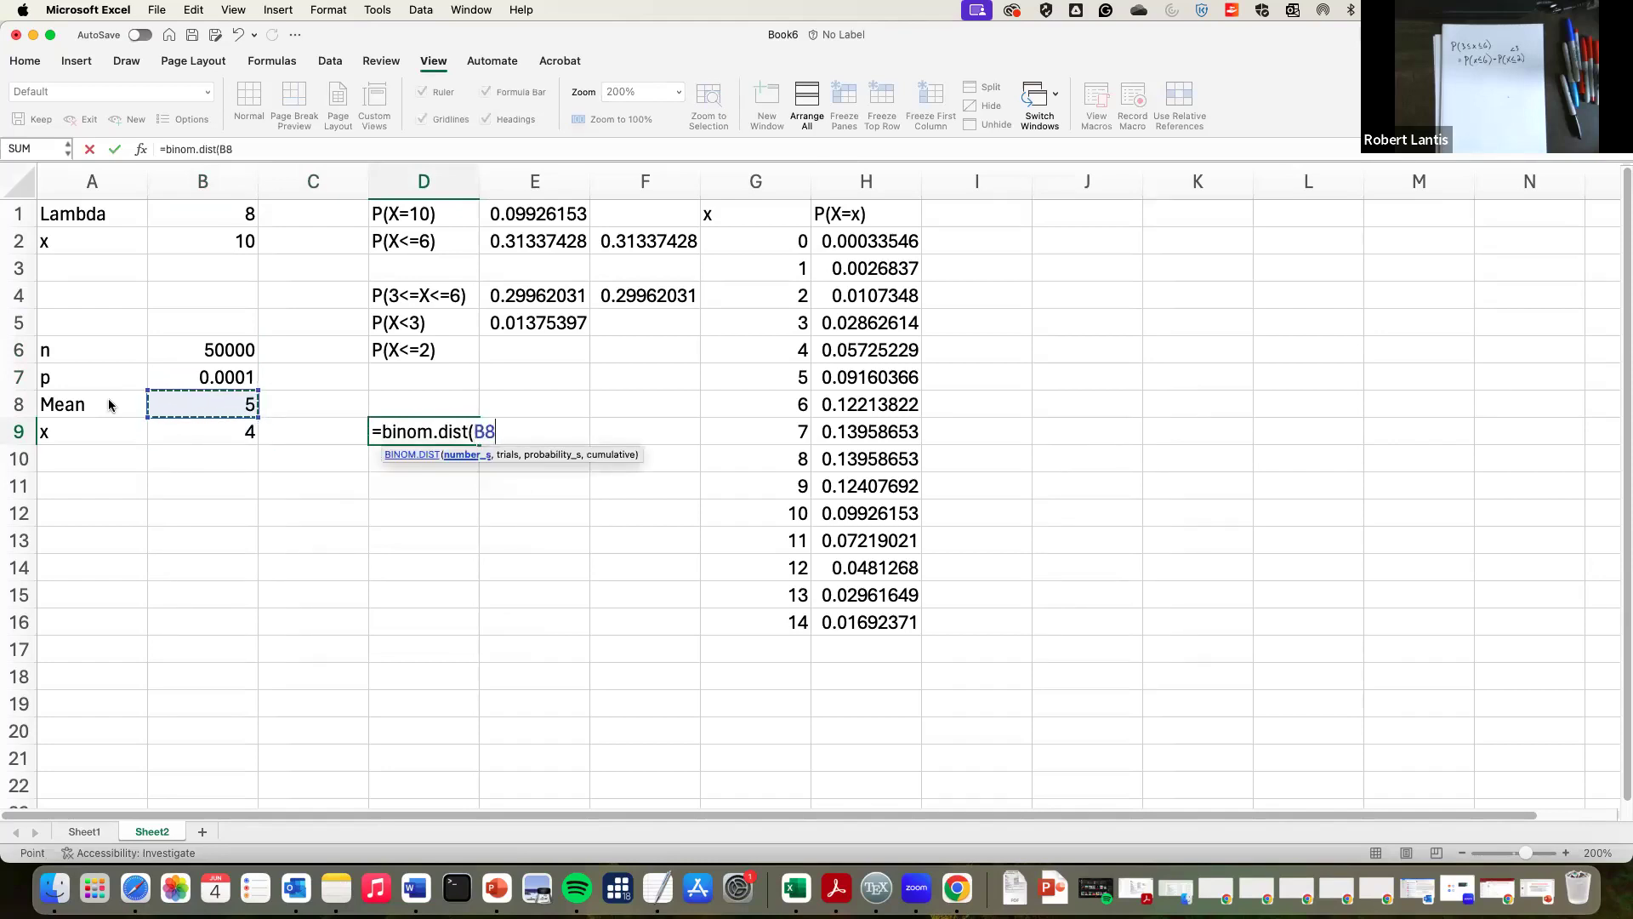
key("Down")
type(",")
key("Left")
key("Up")
key("Left")
key("Up")
key("Up")
type(",")
key("Left")
key("Left")
key("Up")
key("Up")
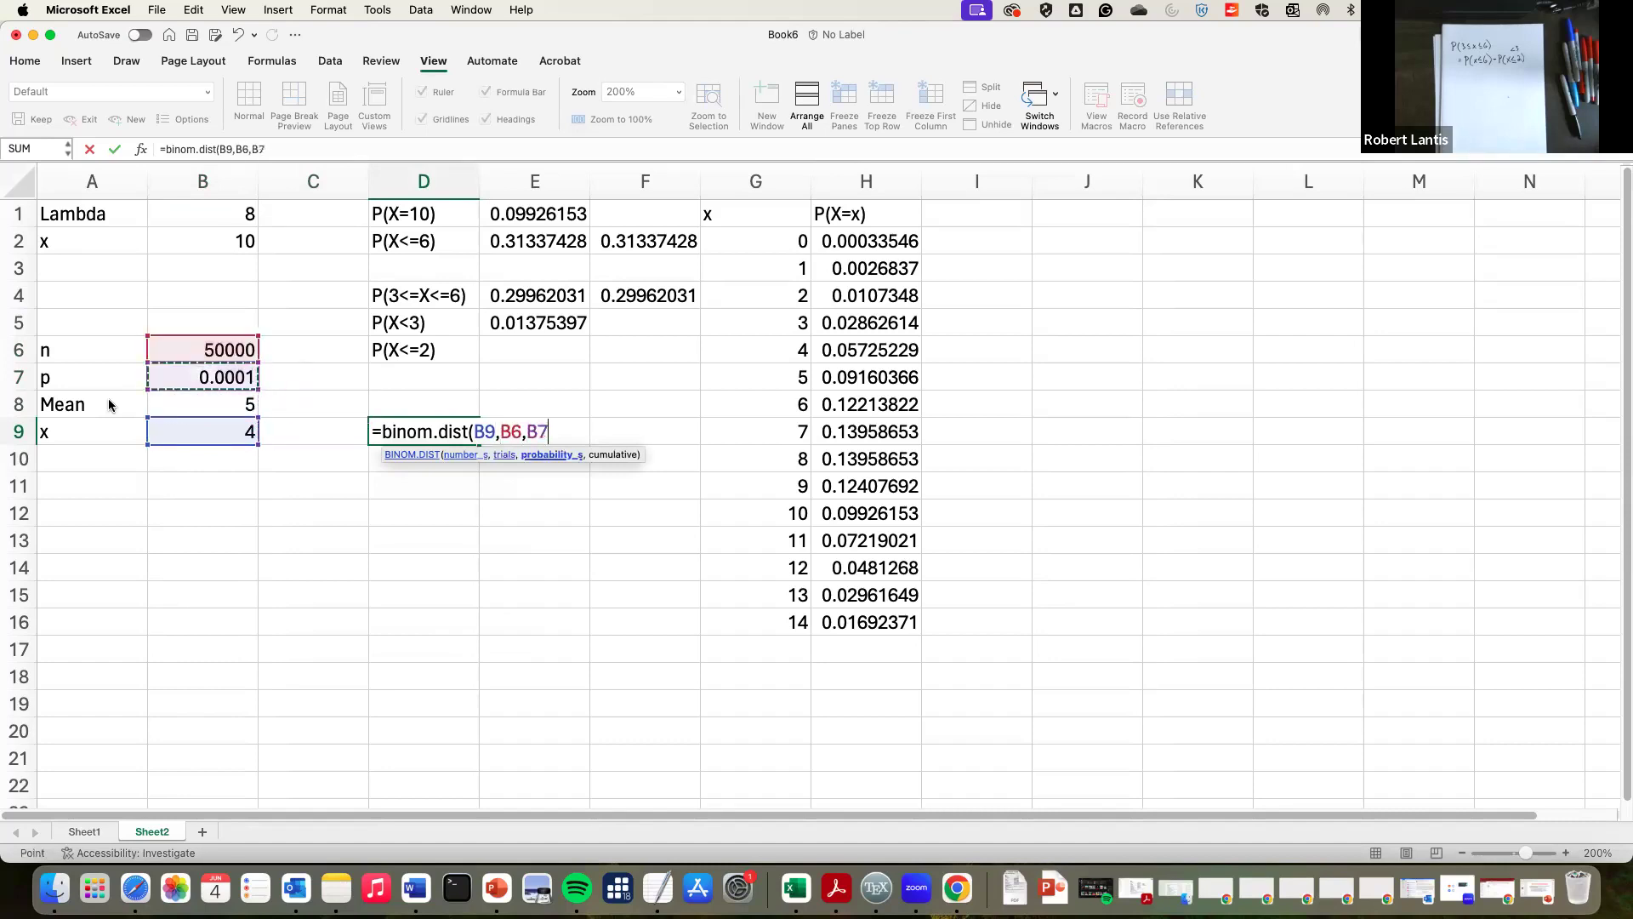
type(".0)")
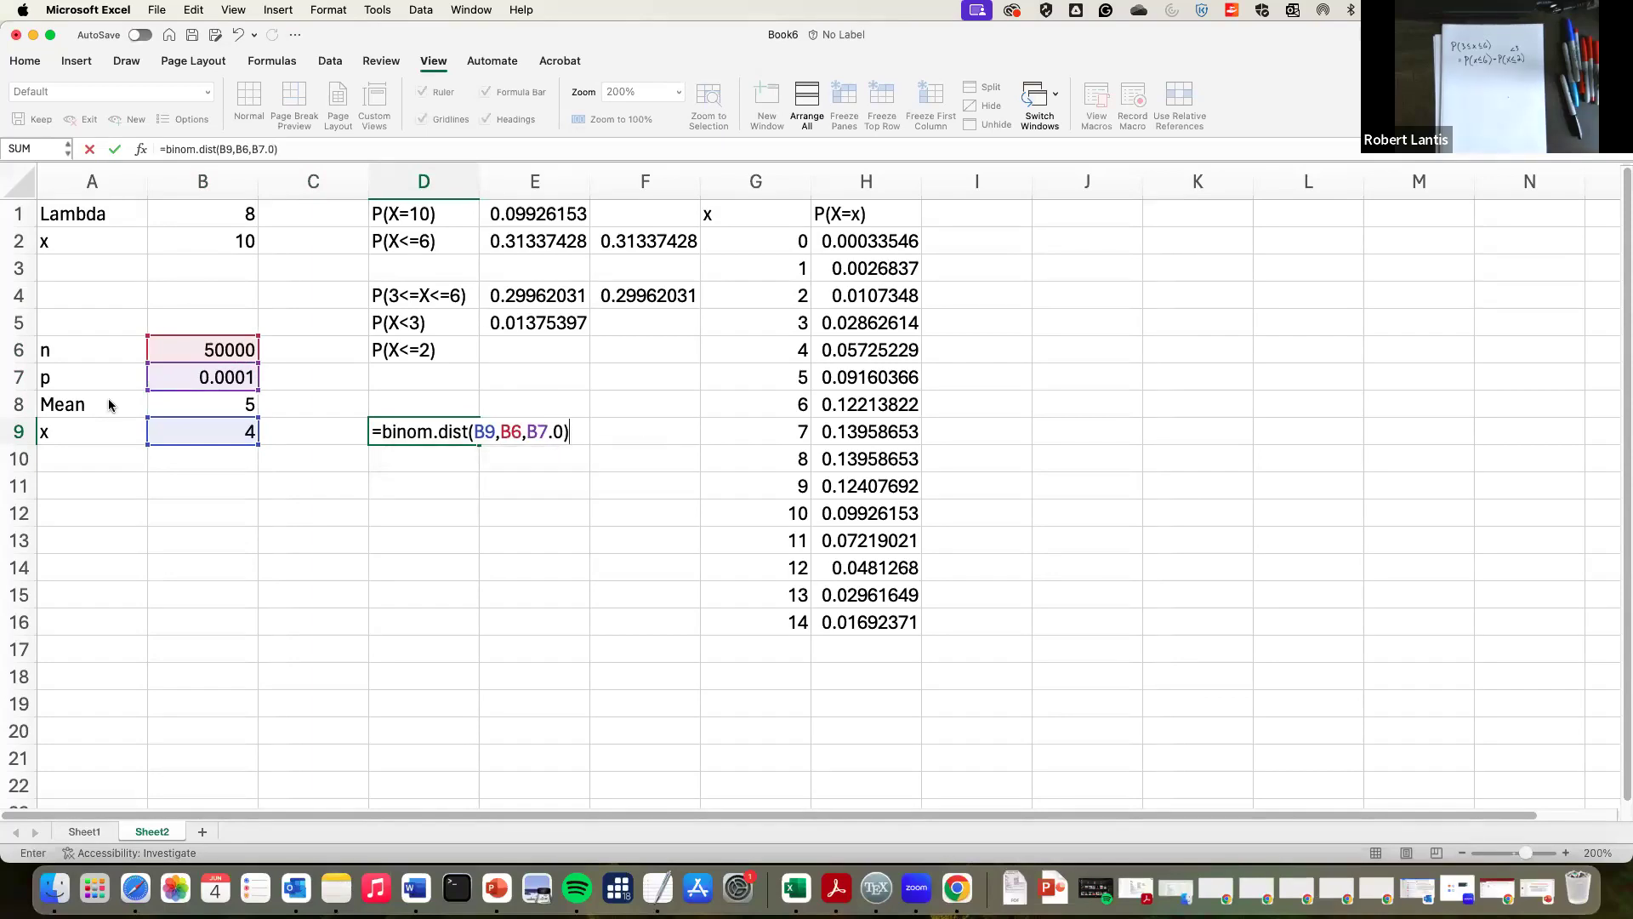
key("Return")
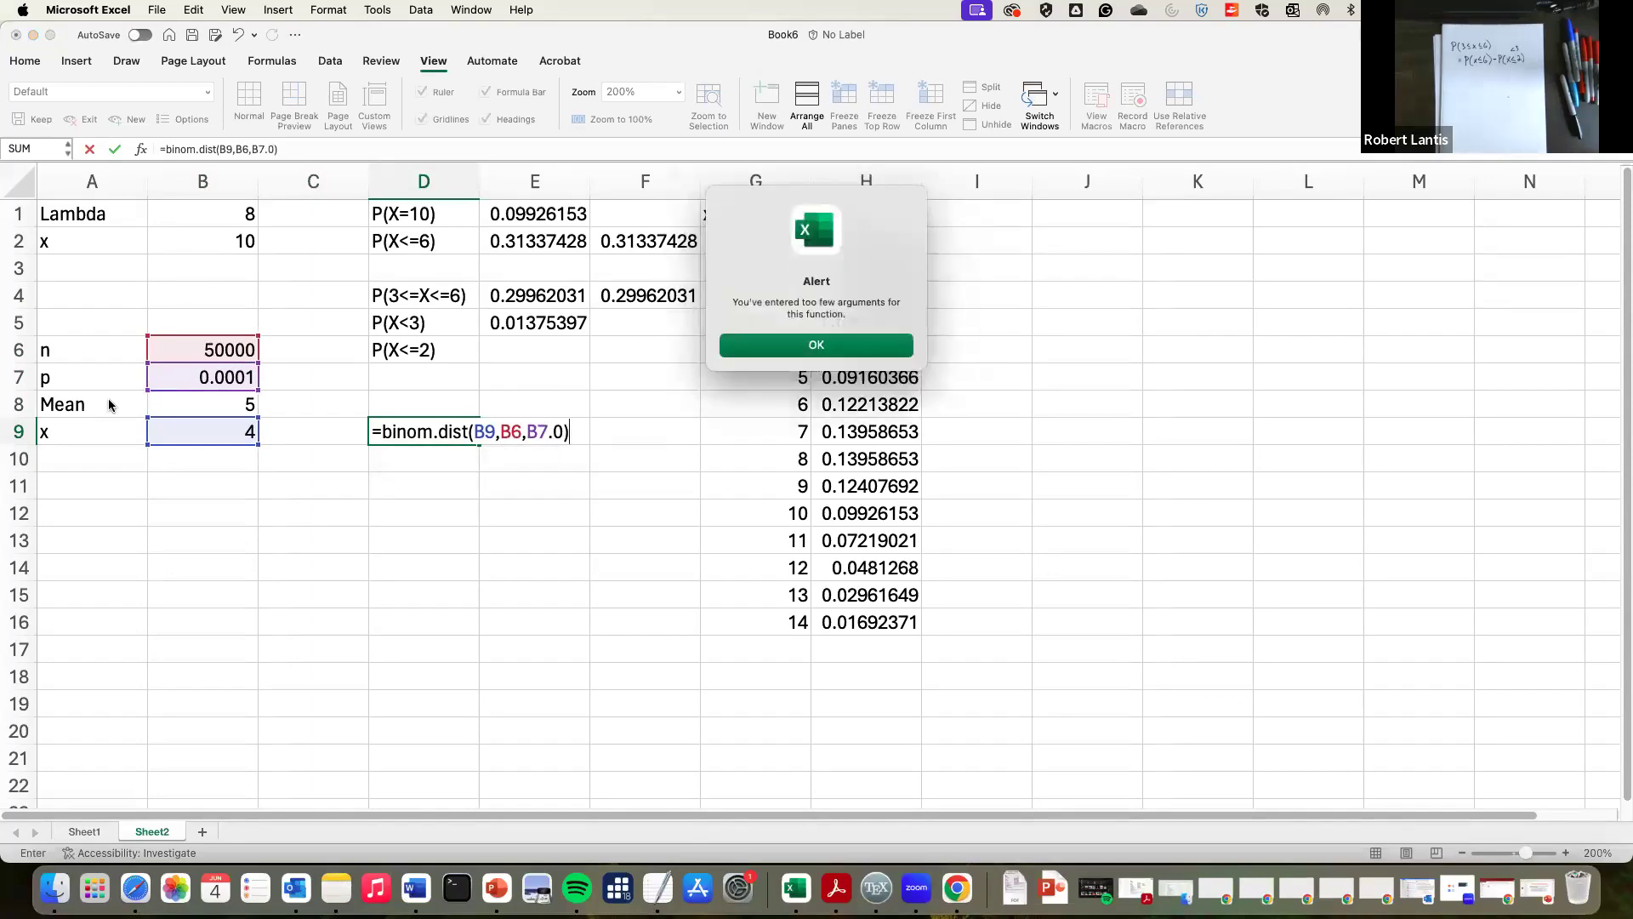
key("Return")
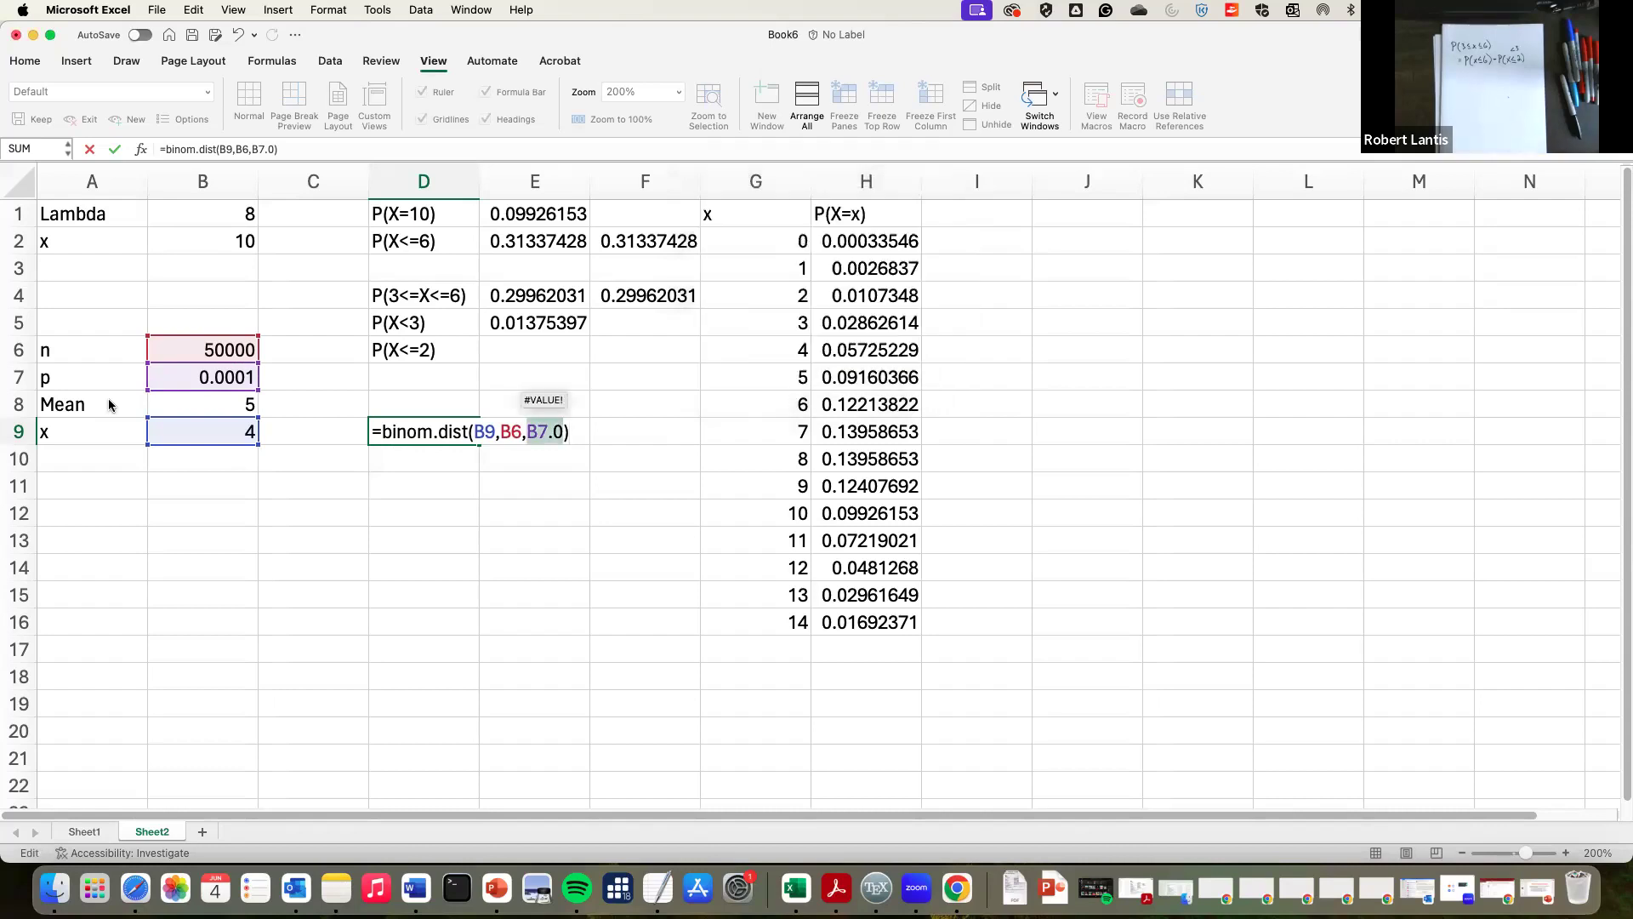
Step: Correct the formula in D9 to =BINOM.DIST(B9,B6,B7,0) by separating B7 and 0 with a comma
left_click(551, 433)
key("BackSpace")
type(",")
key("Return")
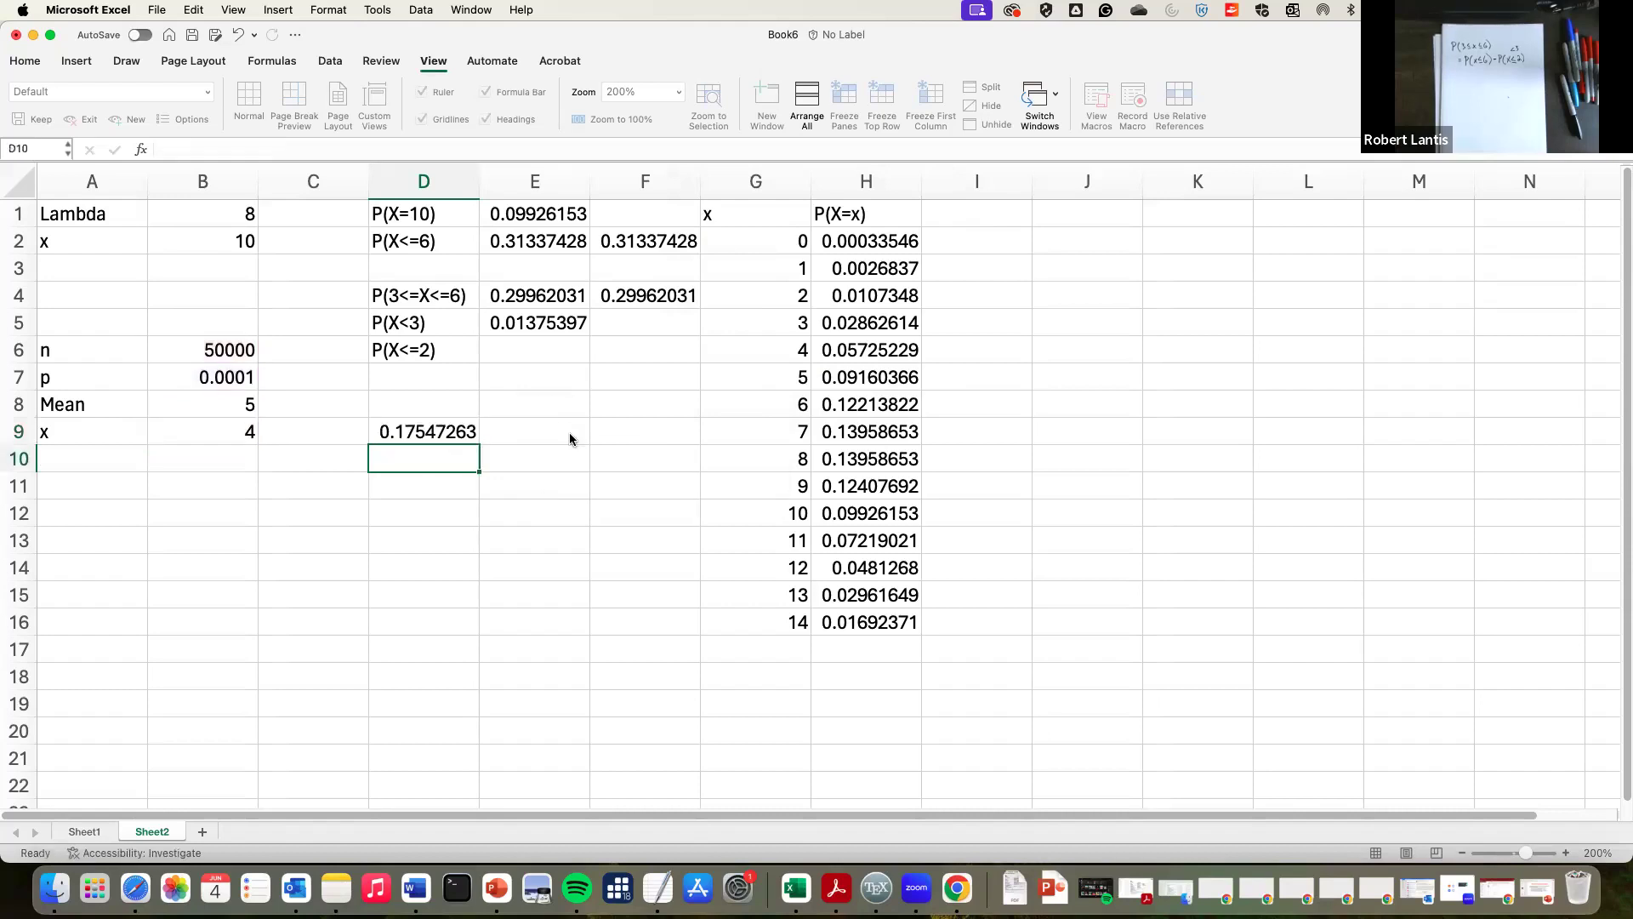
Step: Calculate the Poisson approximation in D10 with =POISSON.DIST(B9,B6*B7,0)
type("=po")
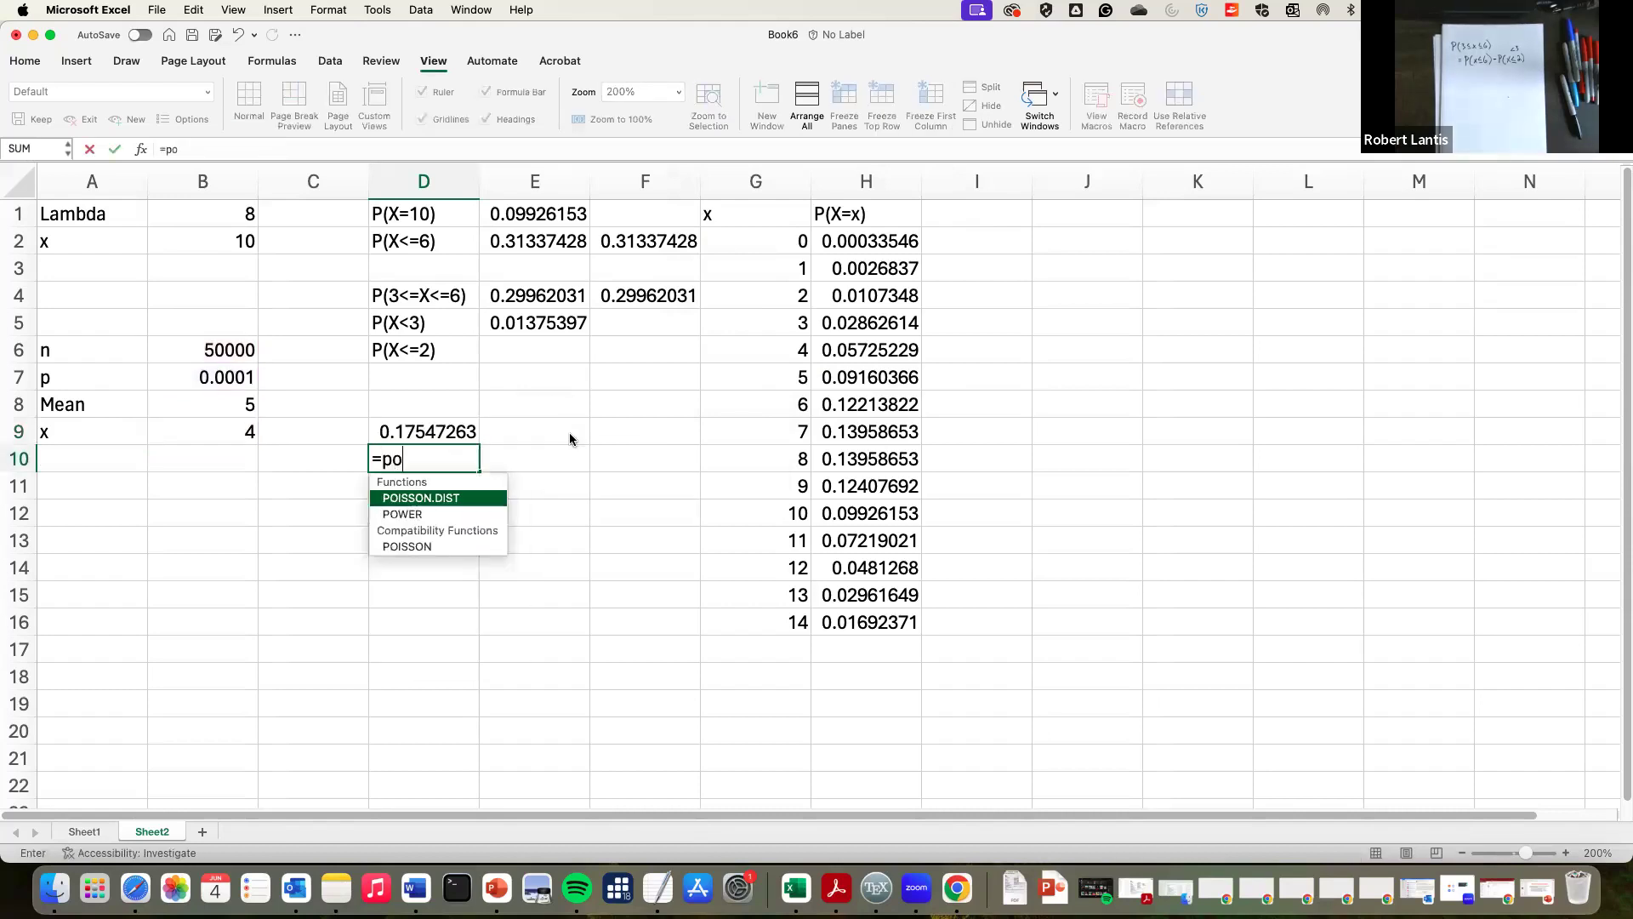
type("isson.dist(")
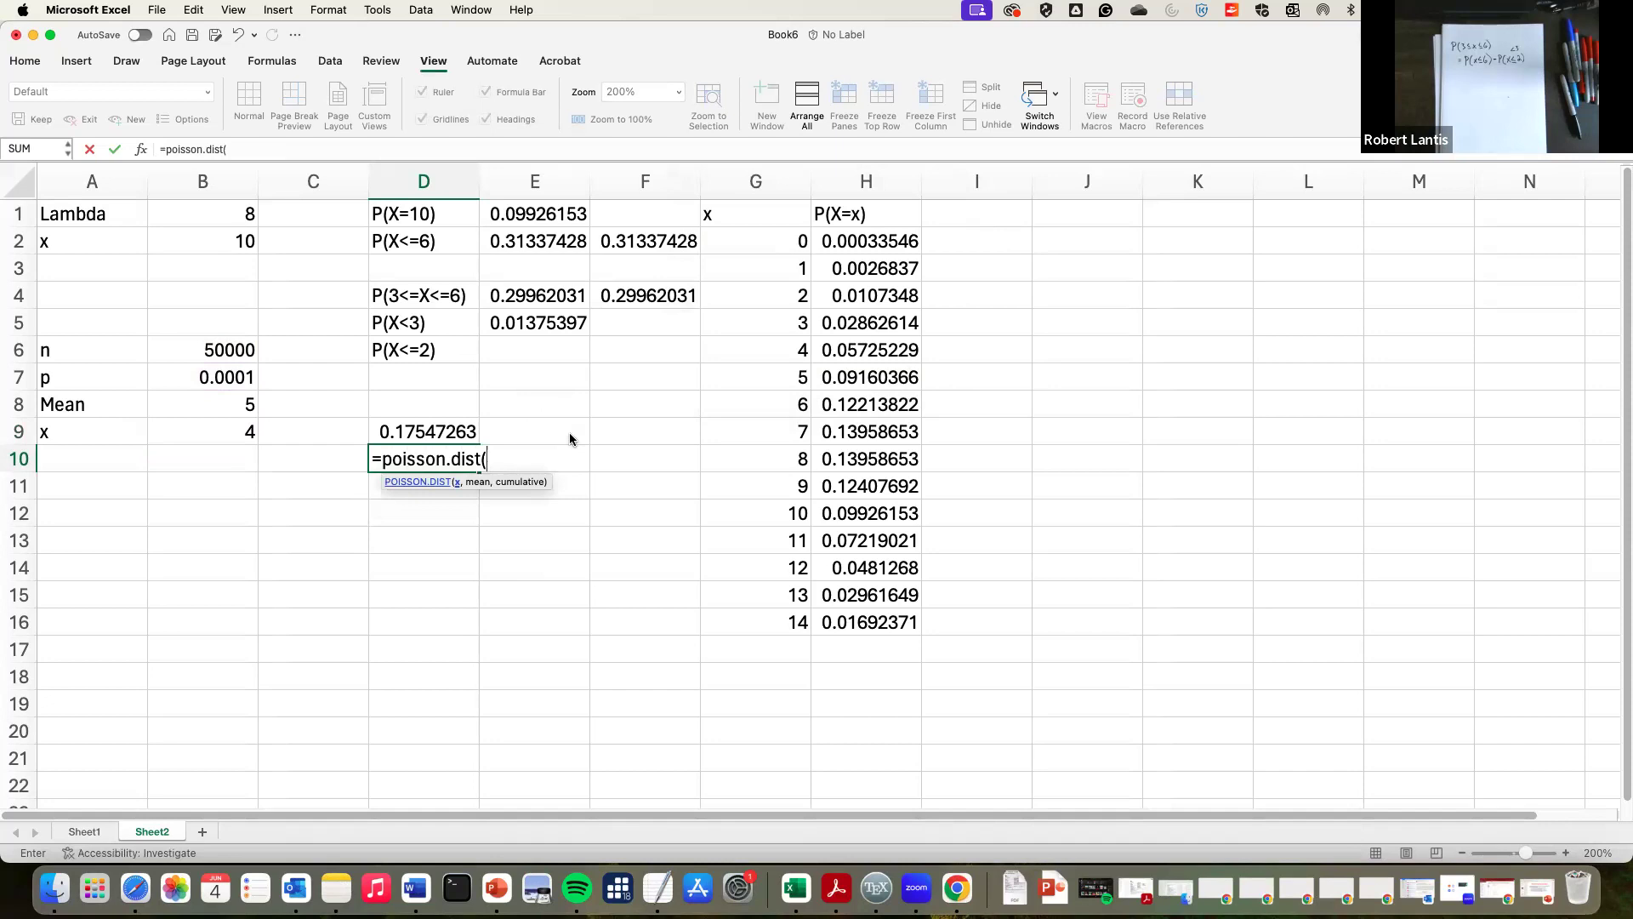
key("Up")
key("Left")
key("Left")
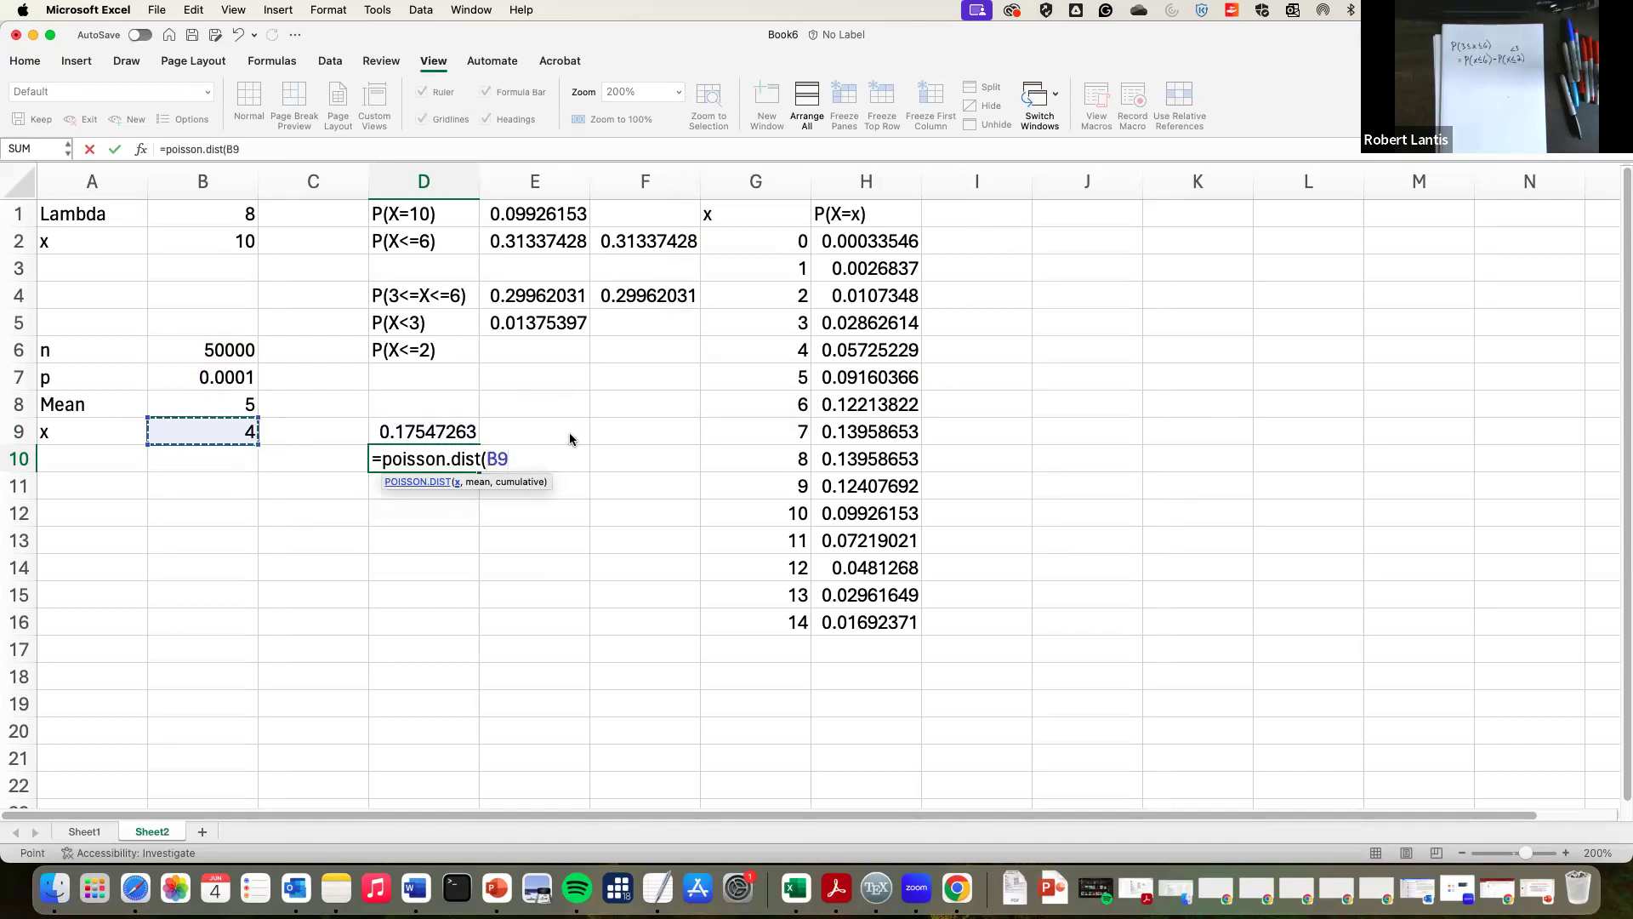
type(",")
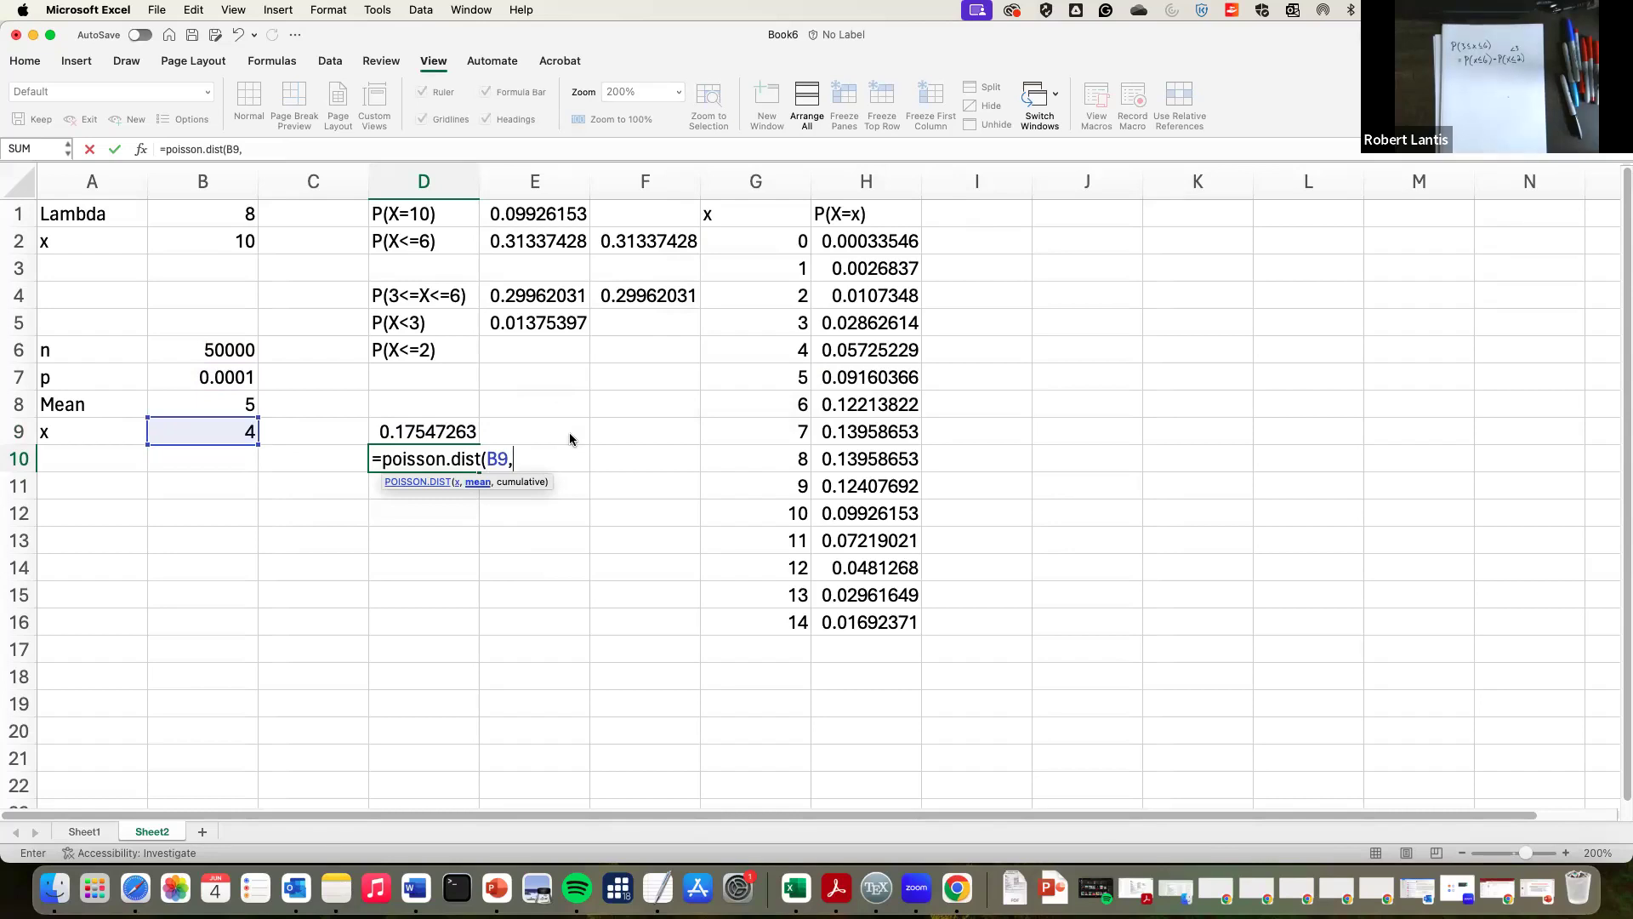
key("Up")
key("Left")
key("Left")
key("Up")
key("Up")
key("Up")
type("*")
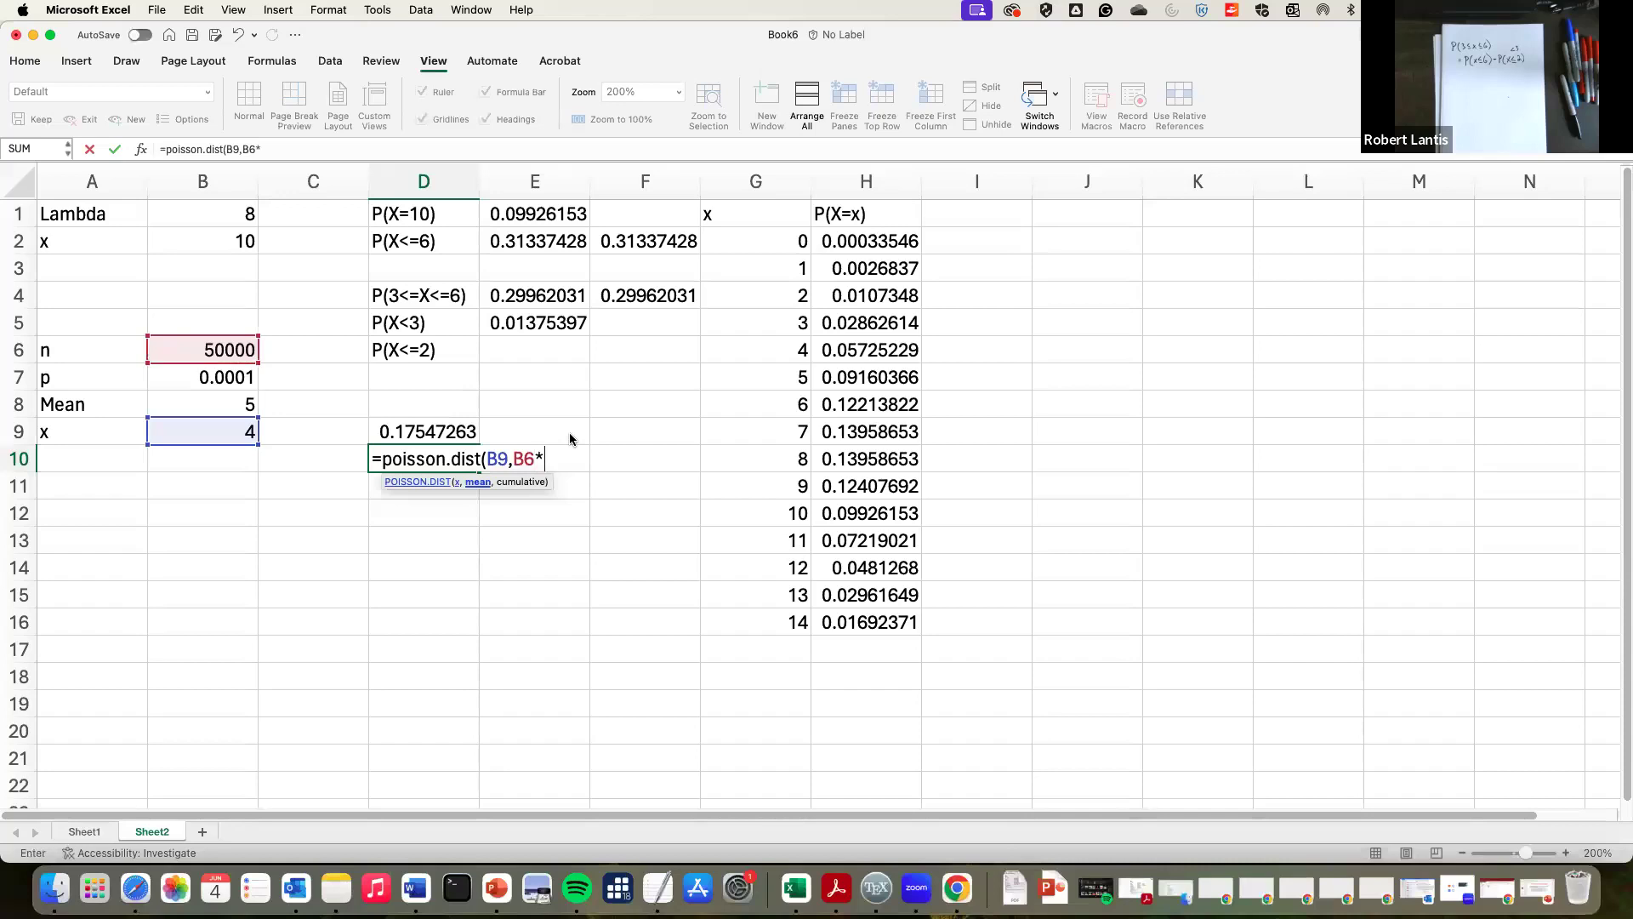
key("Up")
key("Left")
key("Left")
key("Up")
key("Up")
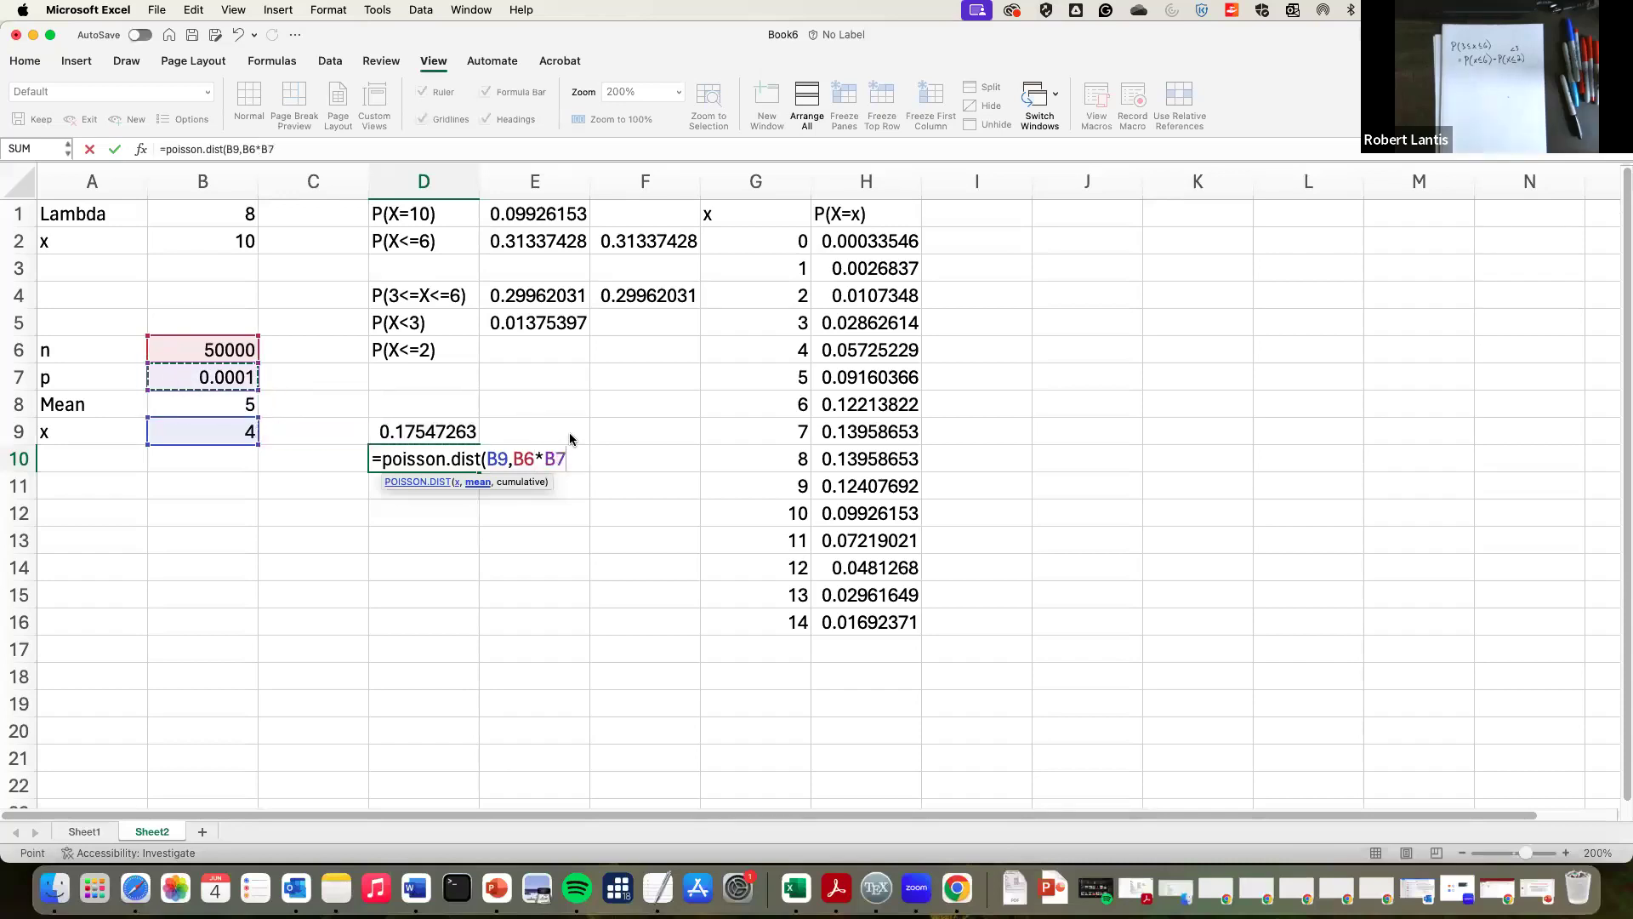
type(",0)")
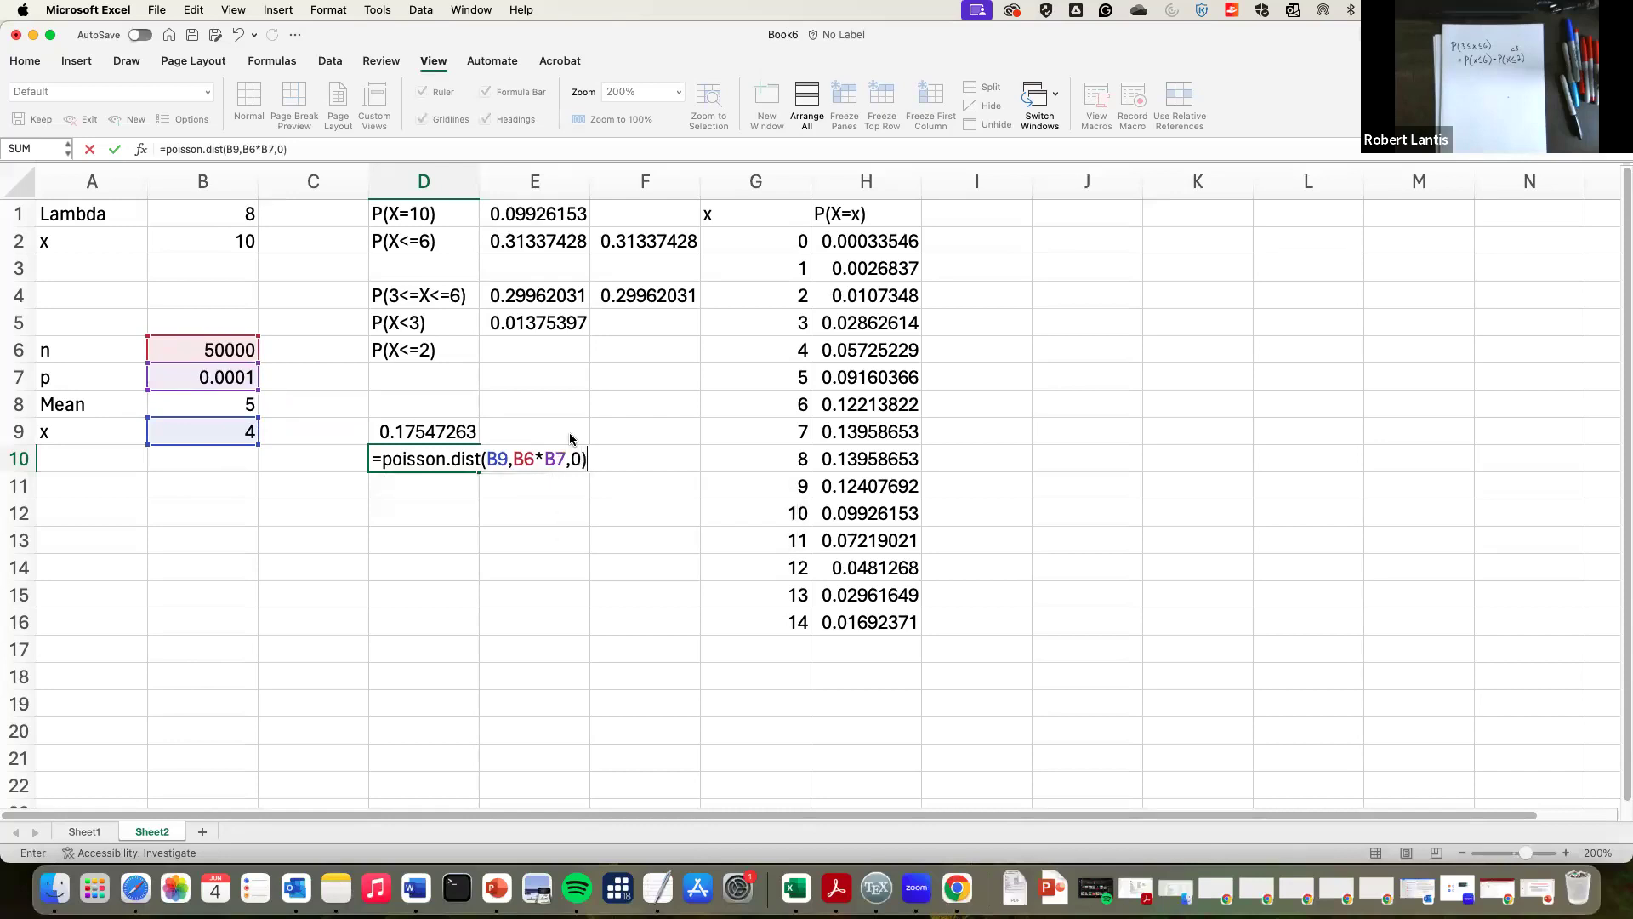
key("Return")
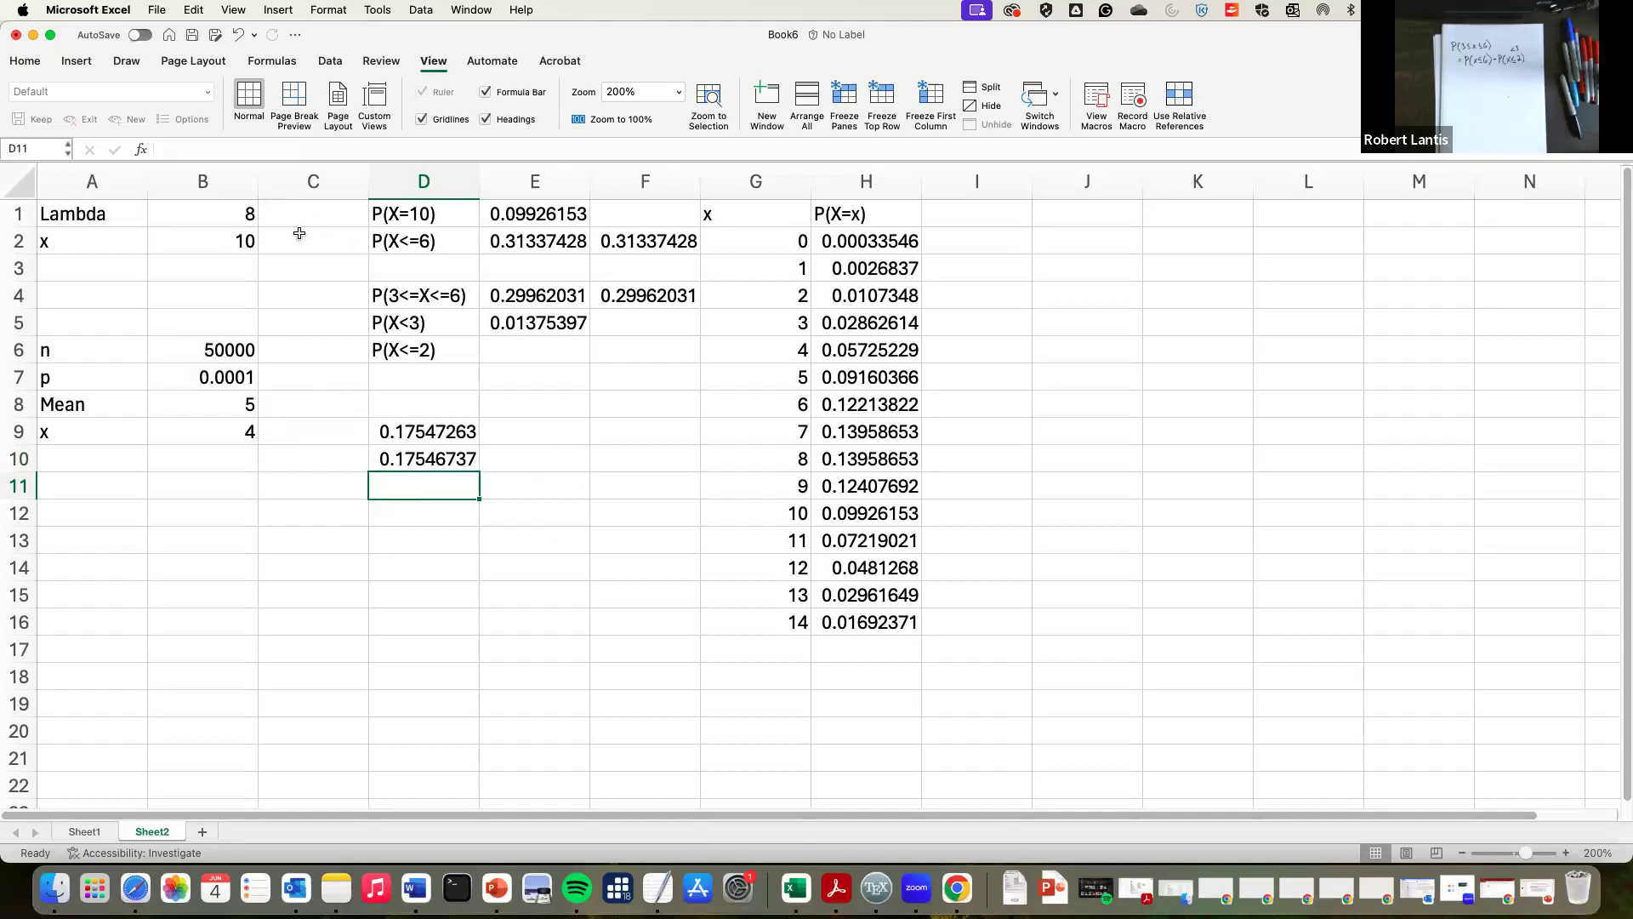
Step: Move the n, p, Mean and x block to A9:B12 and the two probability results to D11:D12
left_click_drag(66, 345, 188, 525)
left_click_drag(414, 435, 396, 512)
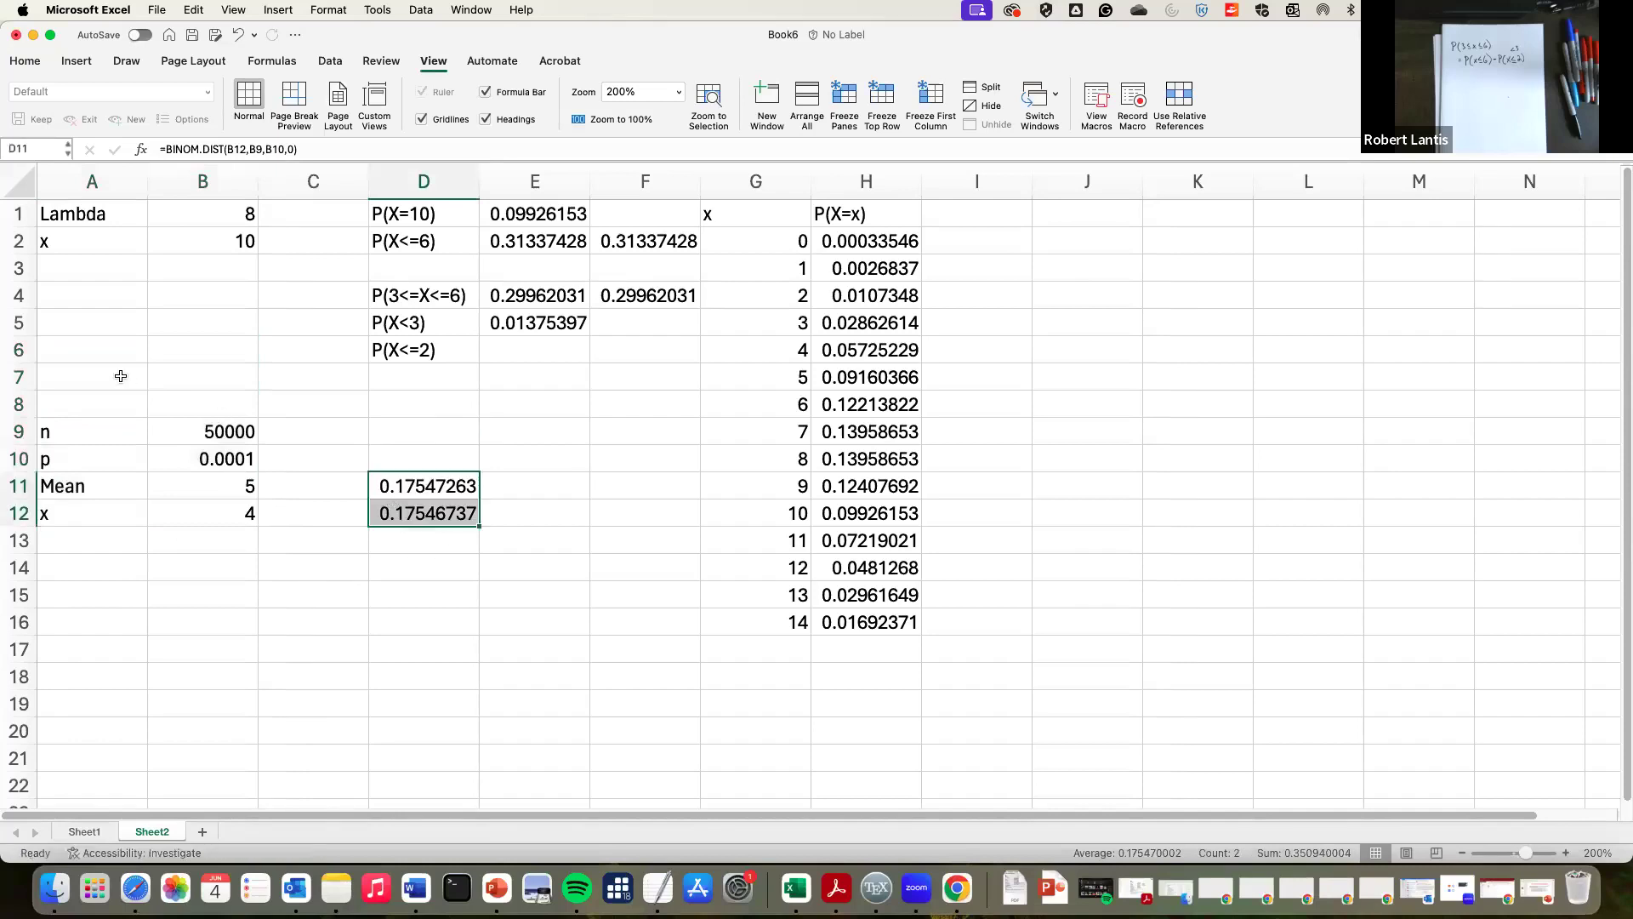
Step: Enter the heading Poisson Approximation for Binomial in A7
left_click(64, 386)
type("B")
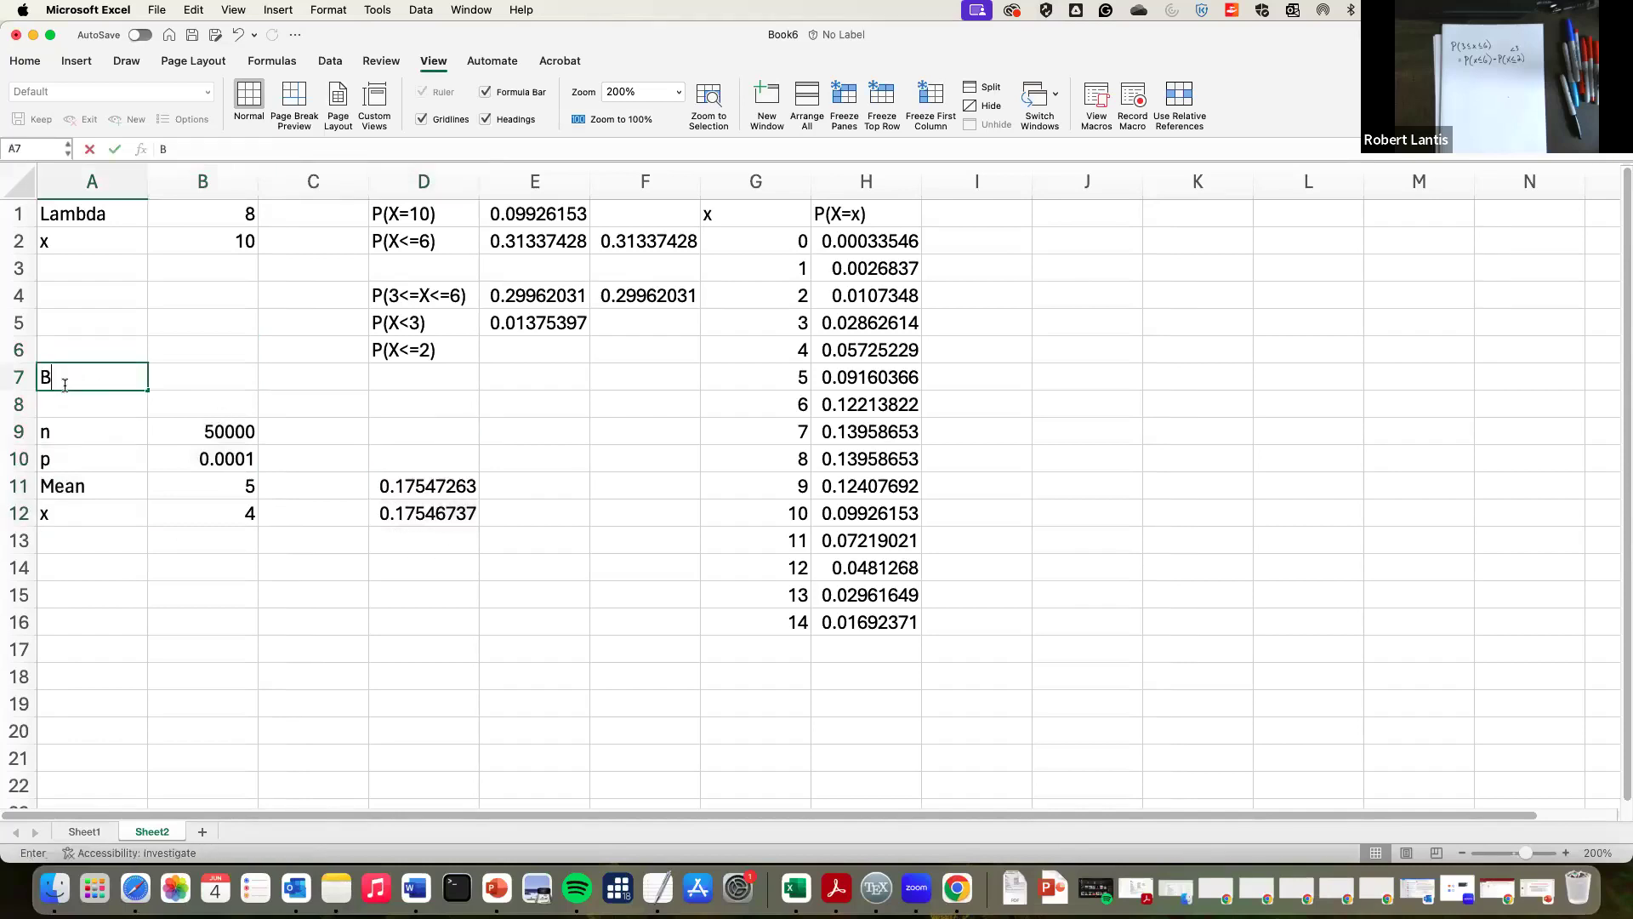
key("BackSpace")
type("Poi")
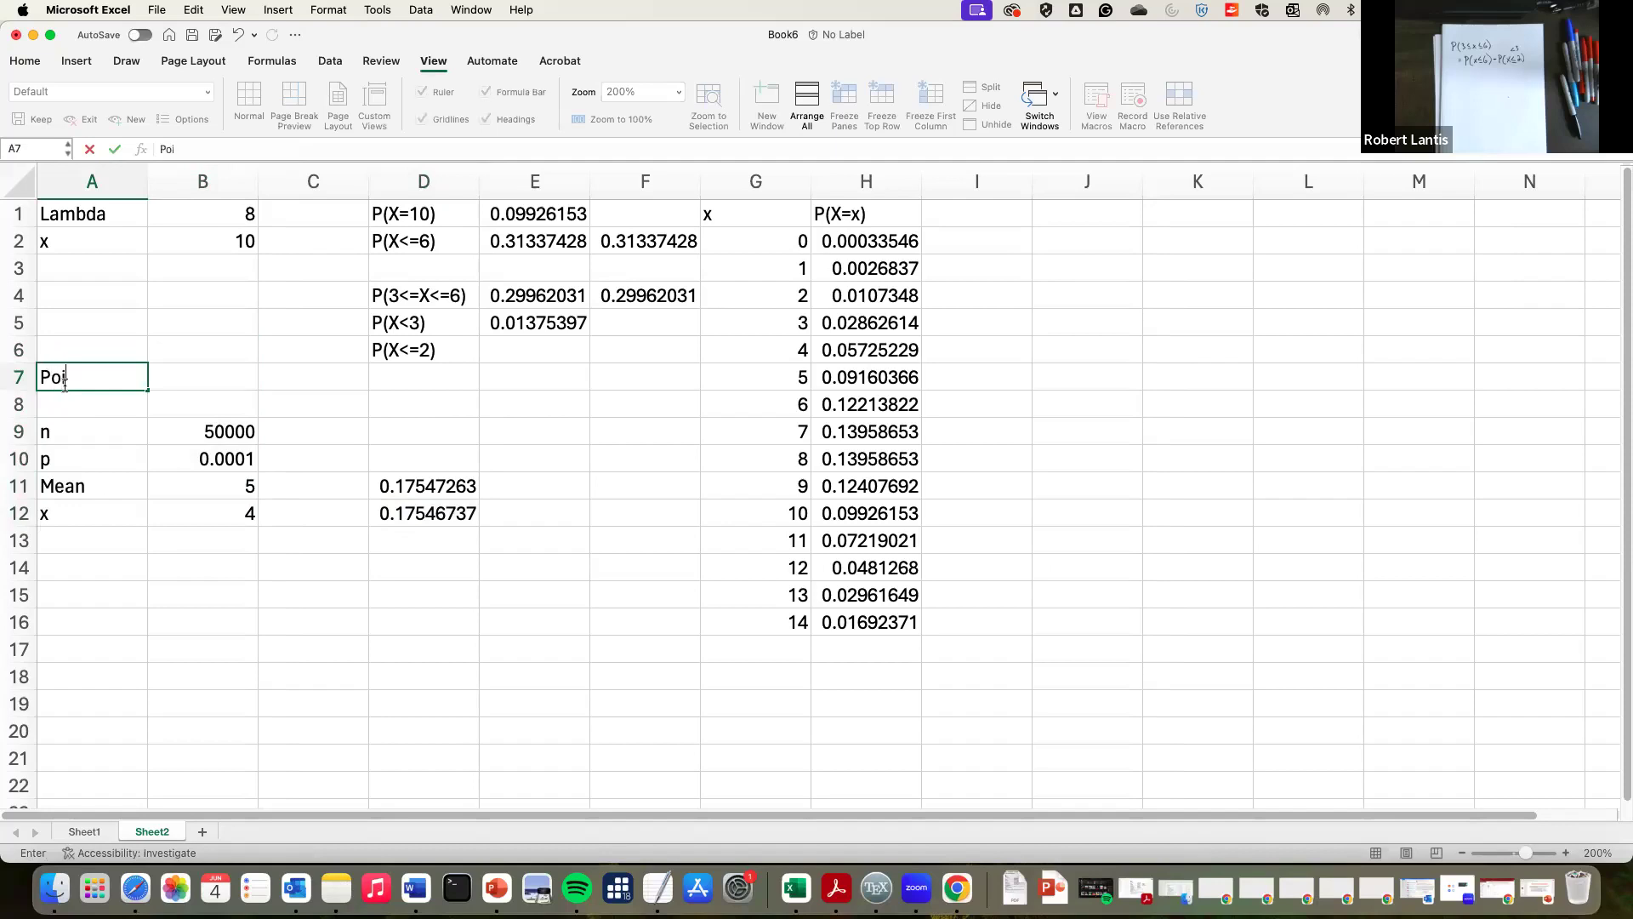
type("sson Approx")
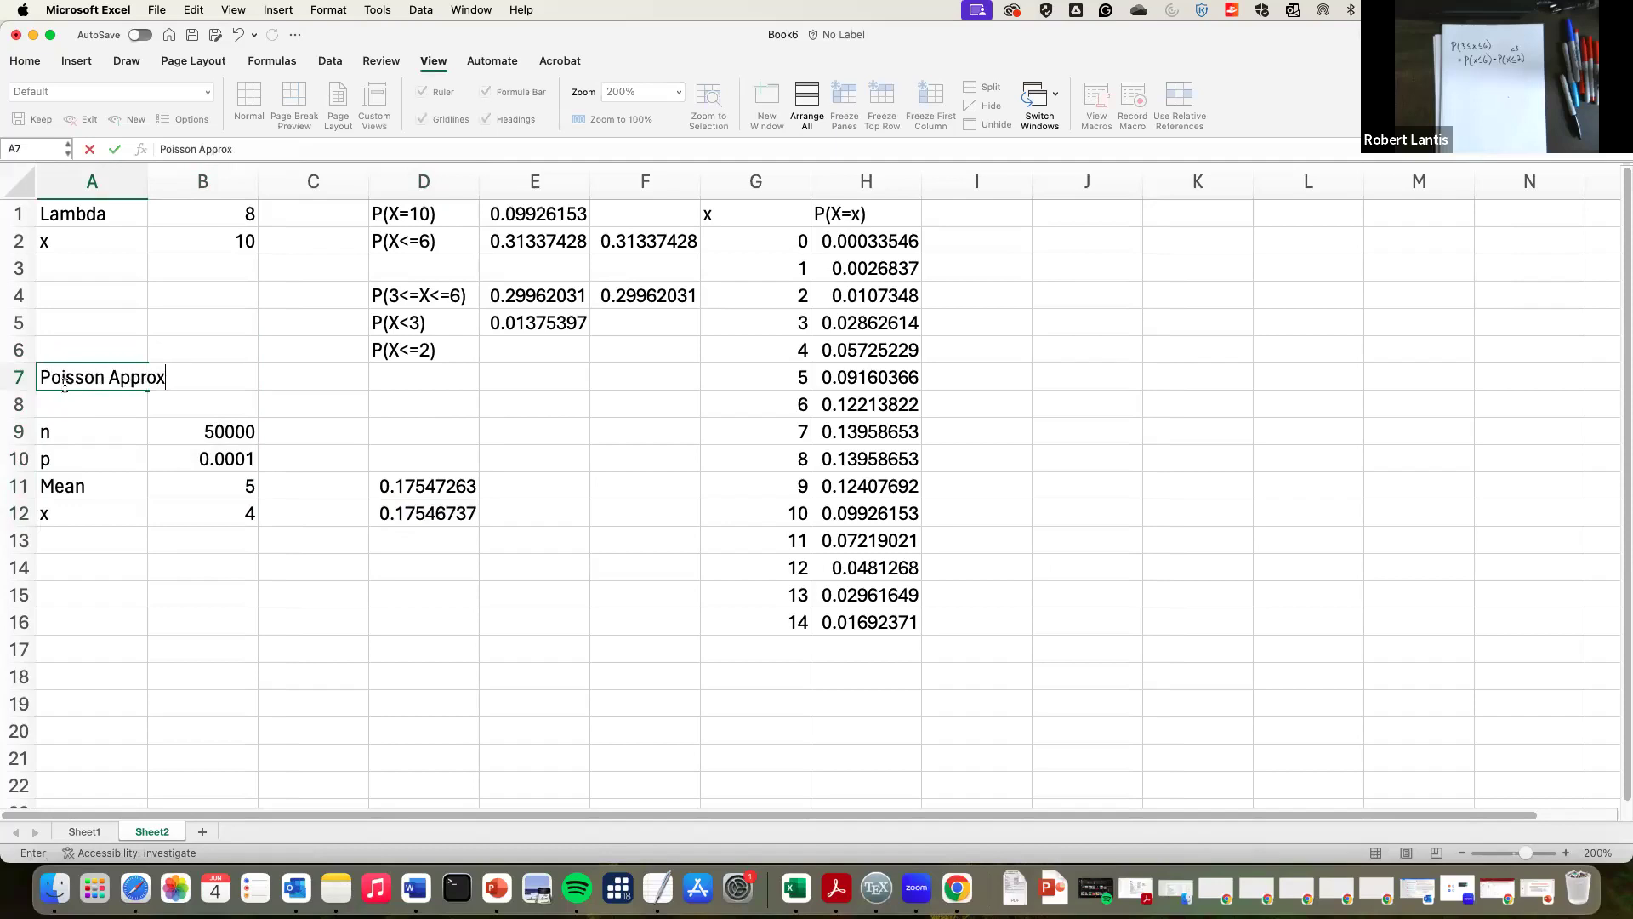
type("imation for Binomail")
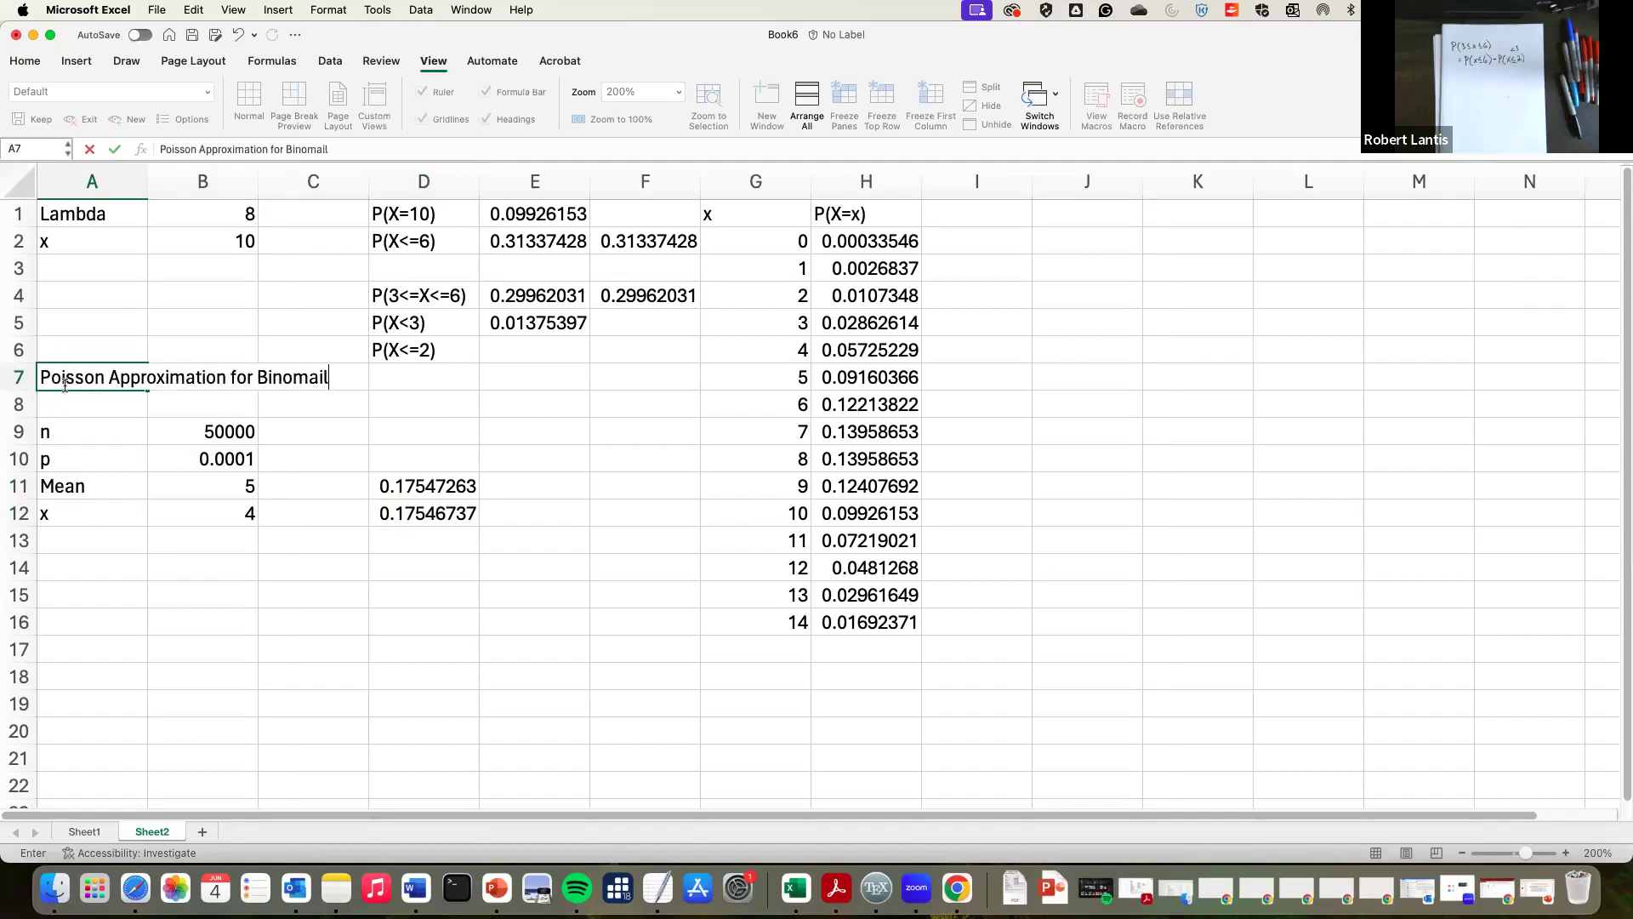
key("BackSpace")
key("BackSpace")
type("ial")
key("Return")
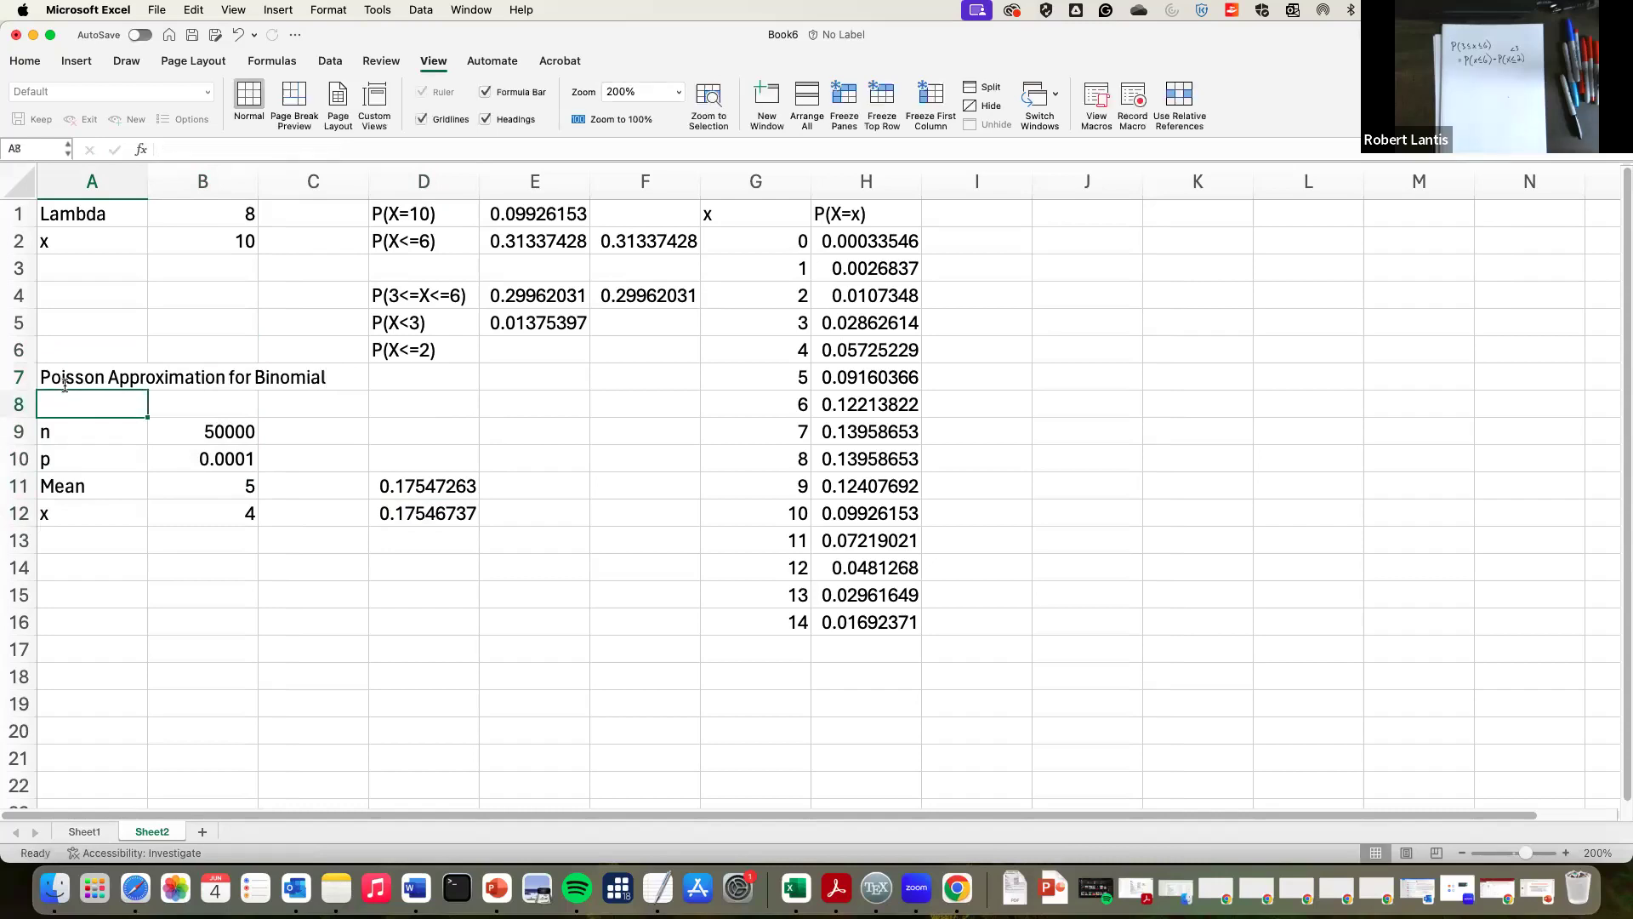
Step: Make the Poisson Approximation for Binomial heading in A7 bold
left_click(98, 369)
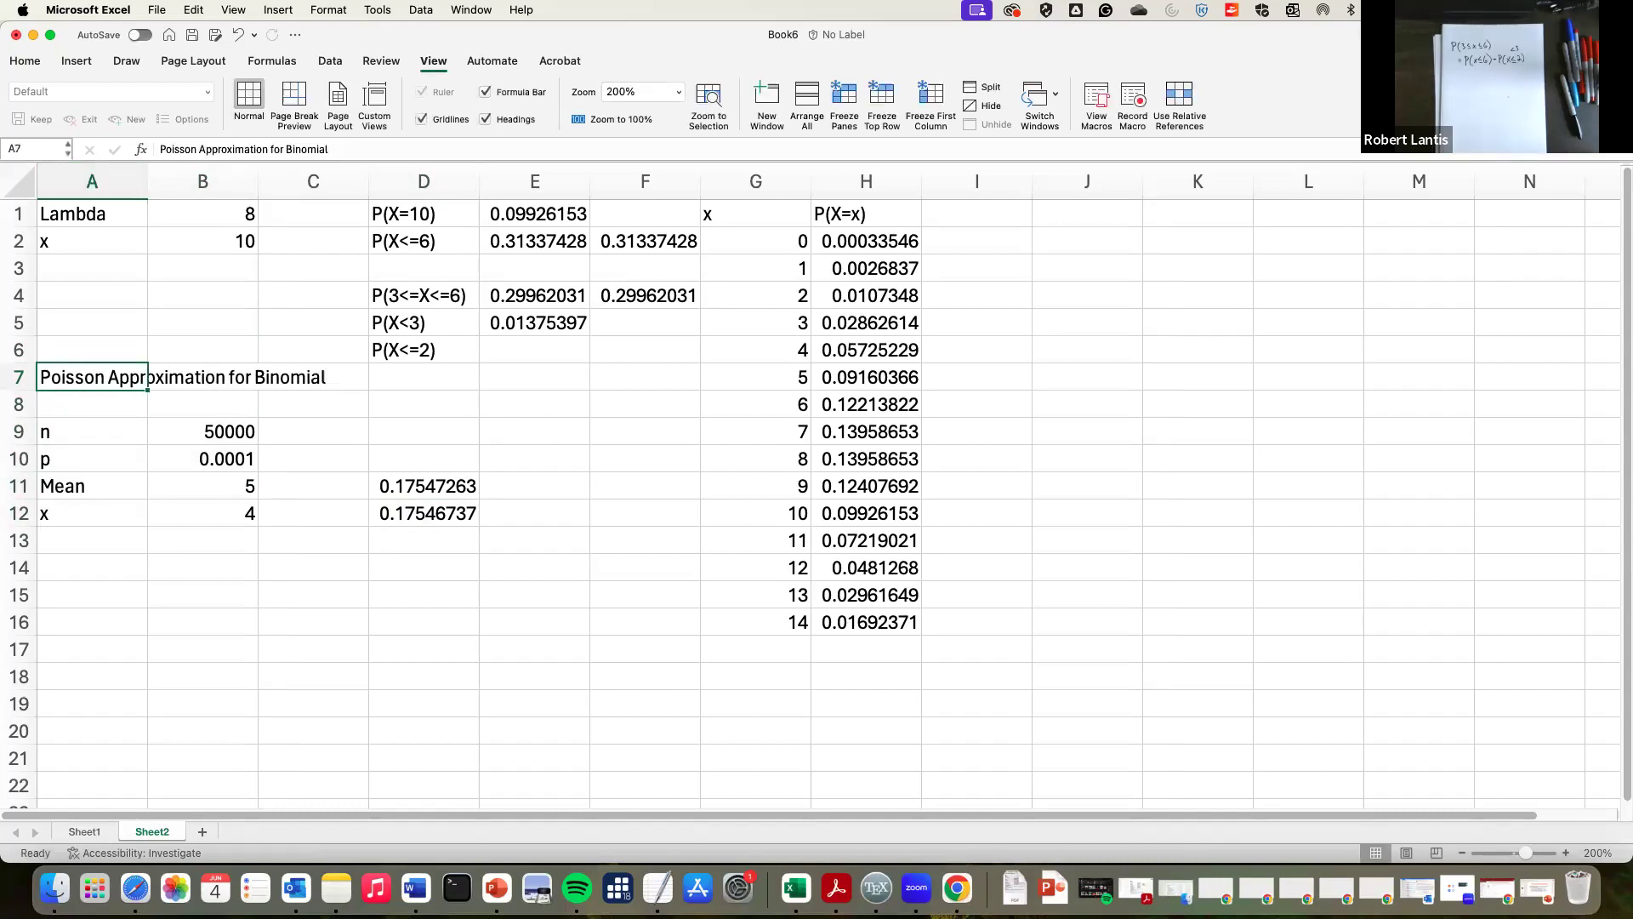
left_click(25, 60)
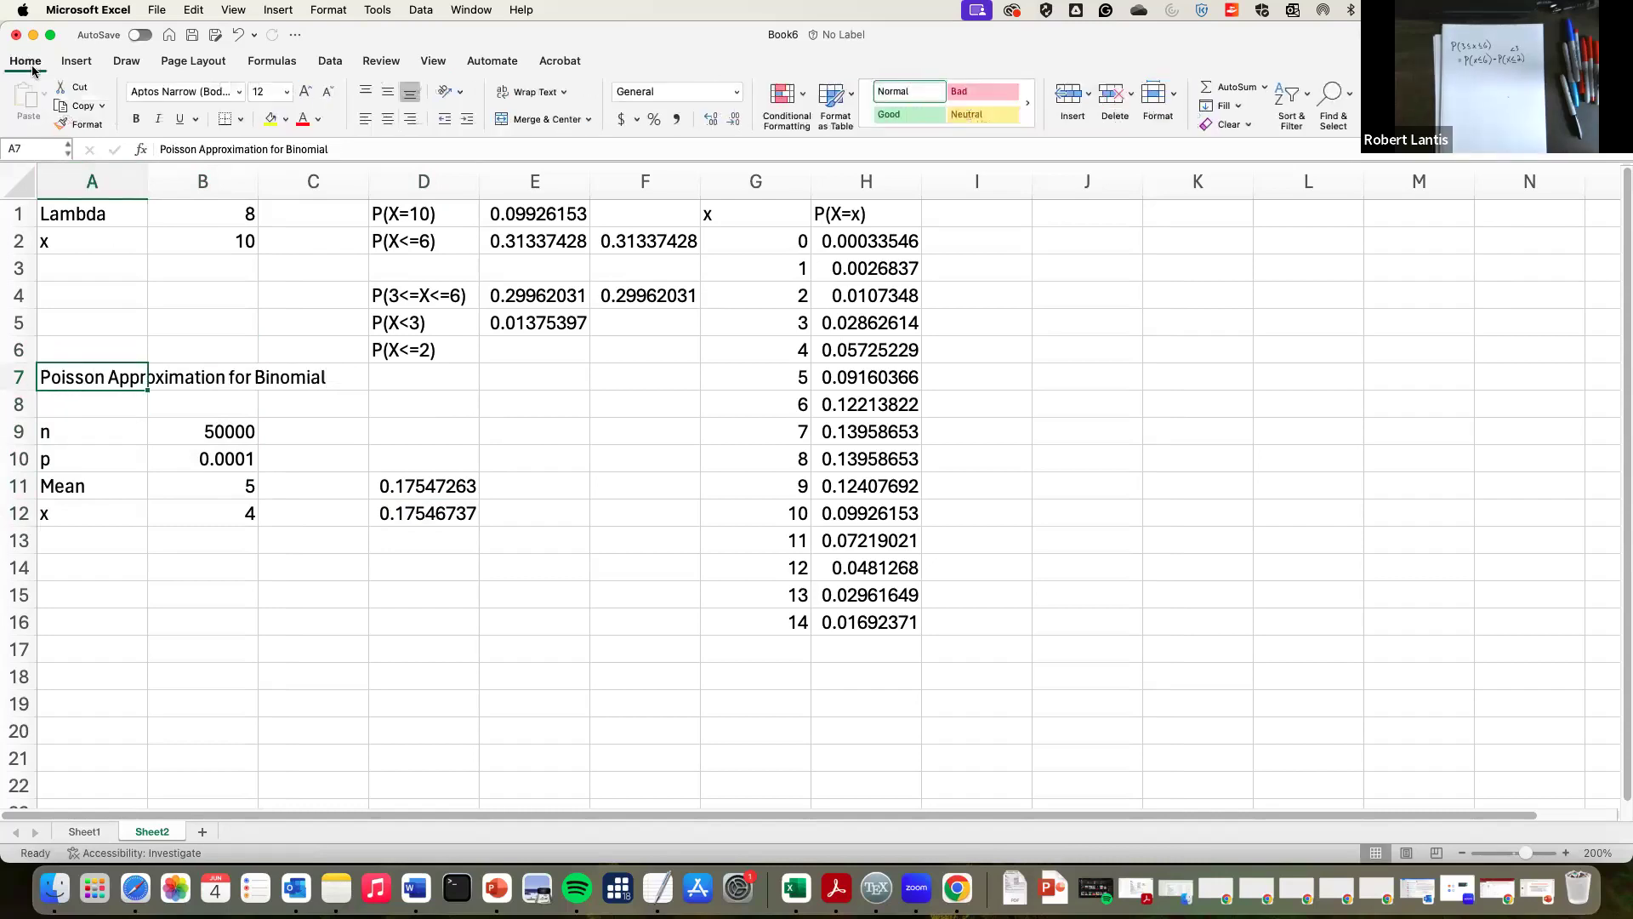
left_click(136, 119)
left_click(470, 385)
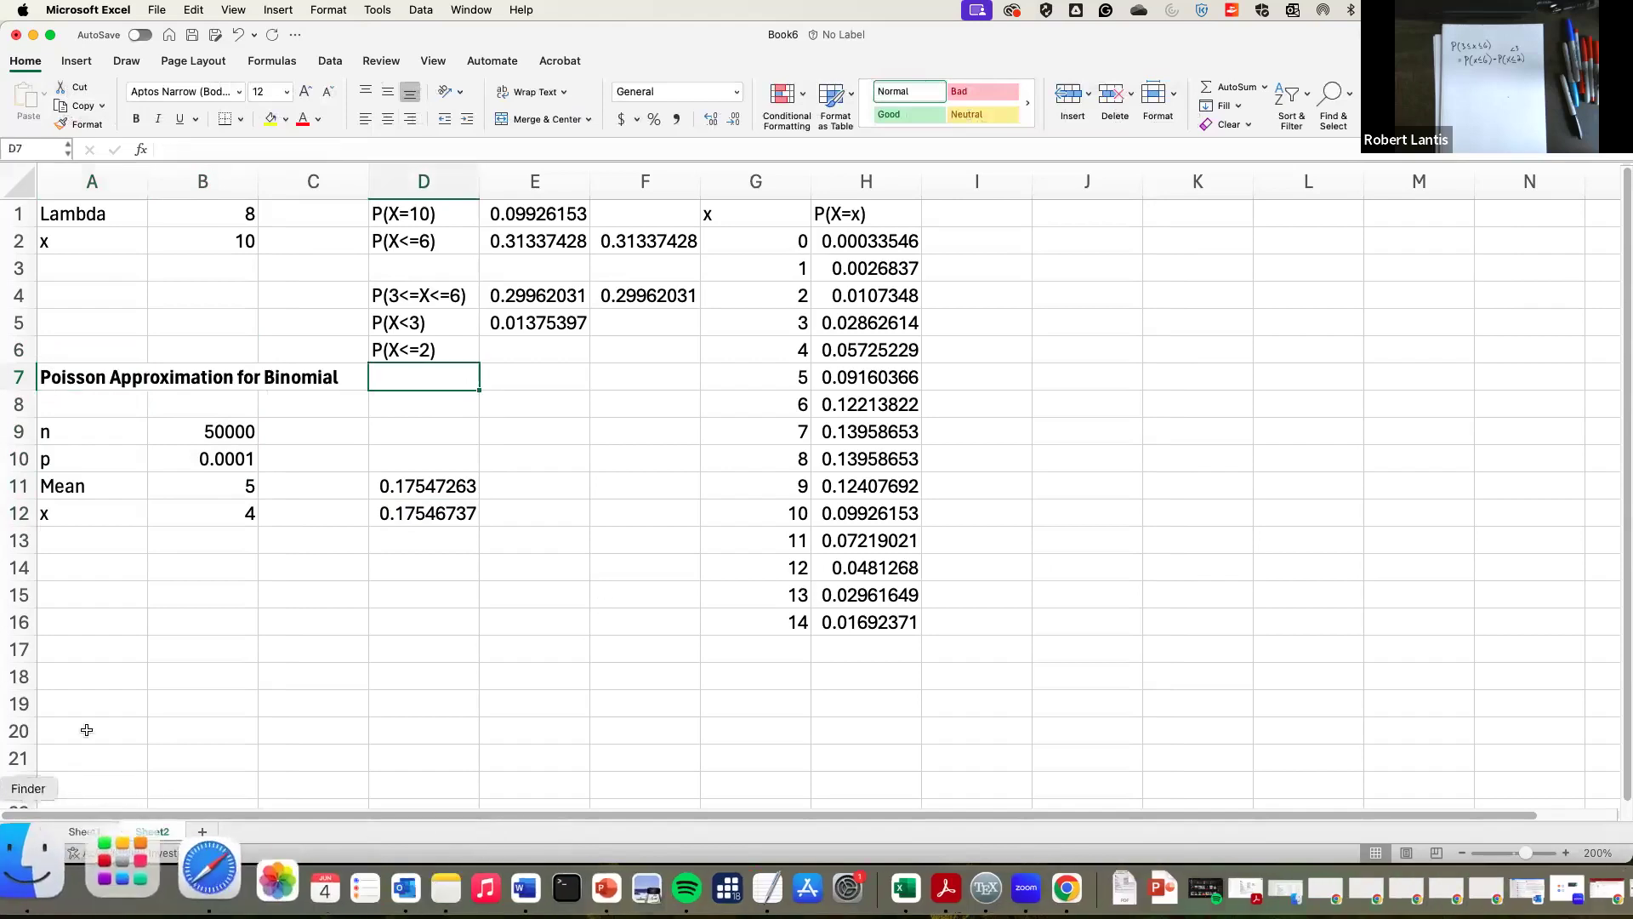
Step: Rename Sheet1, the worksheet with the n, x and p inputs and the P(X=x) chart, as Binomial
left_click(92, 836)
scroll(412, 514, "up", 2)
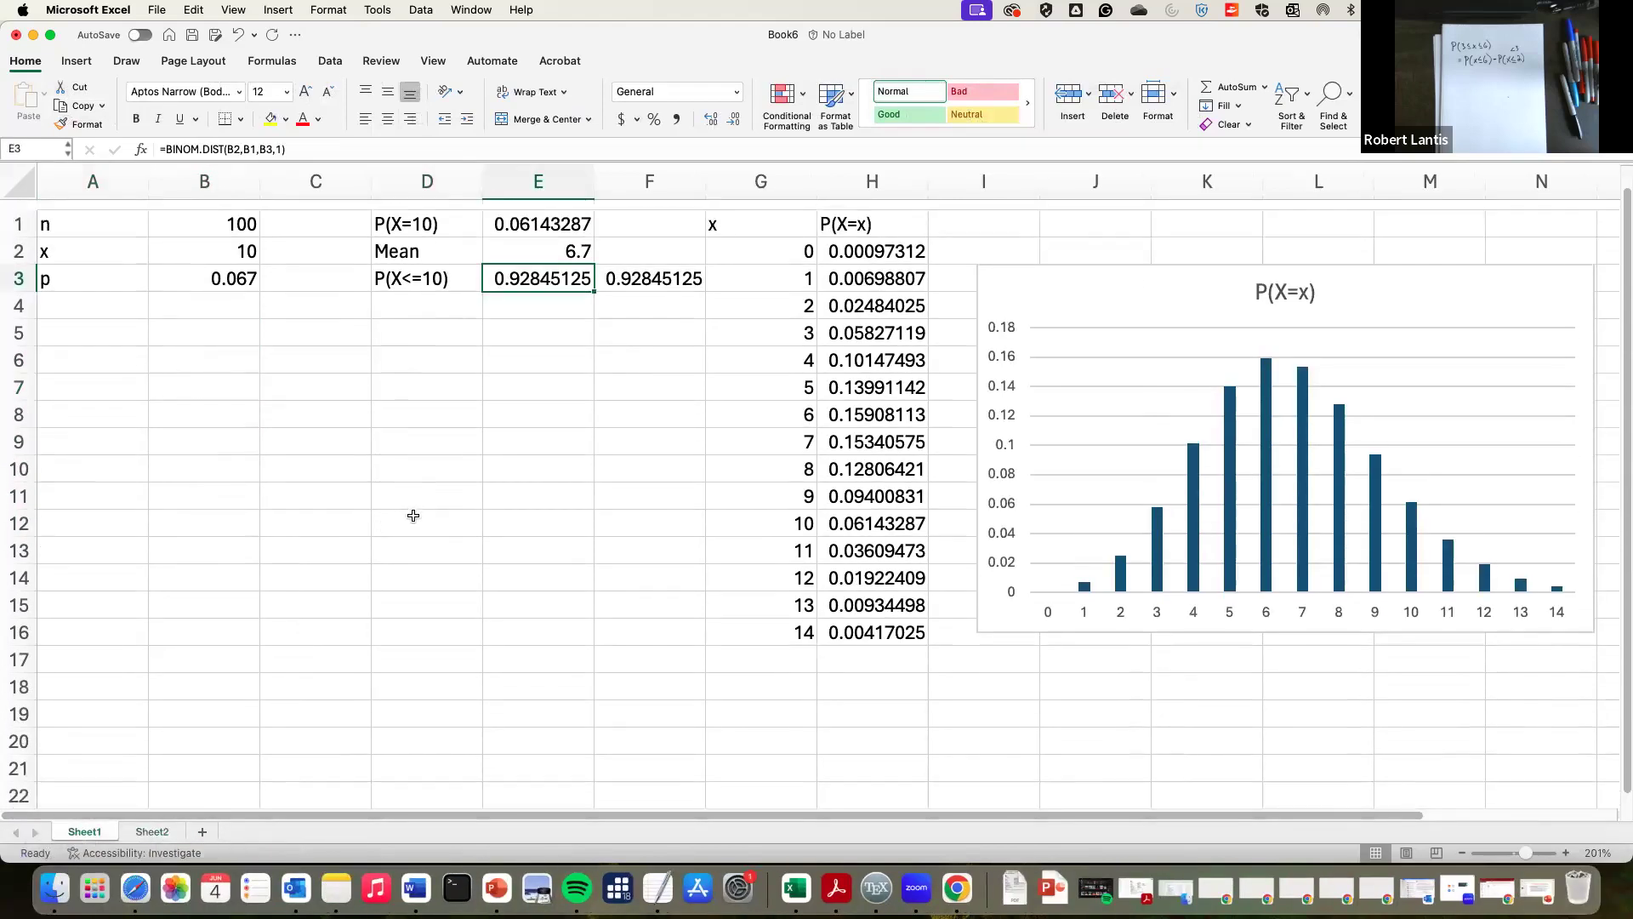
right_click(96, 838)
left_click(140, 648)
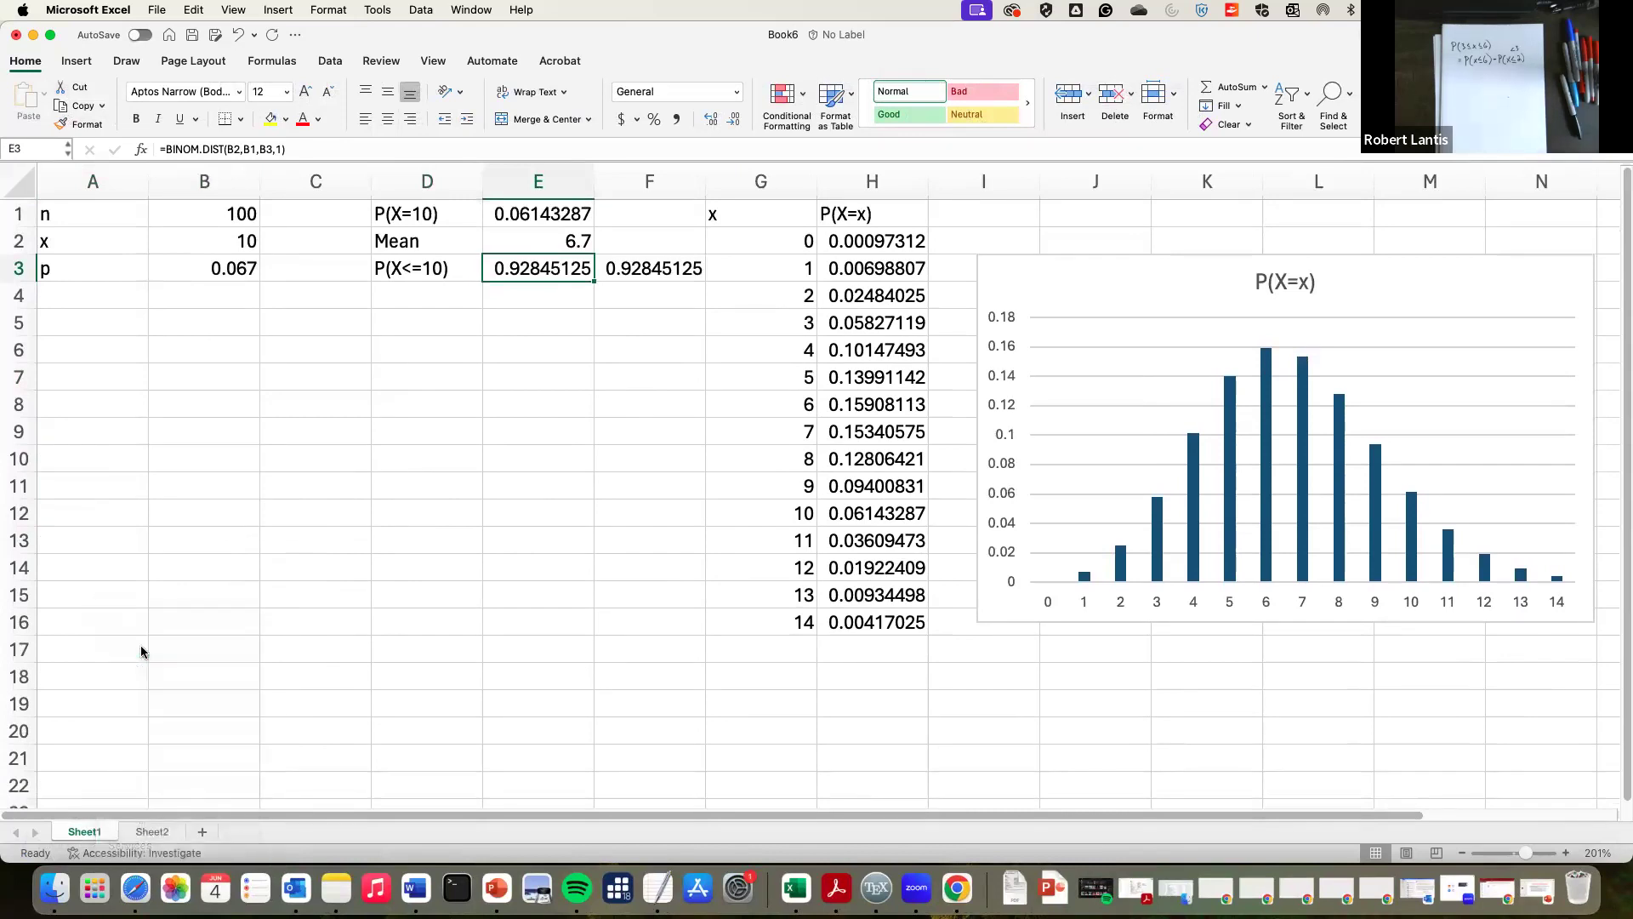
type("Binomial")
left_click(170, 652)
Step: Rename Sheet2, the worksheet with the Lambda calculations, as Poisson
left_click(160, 832)
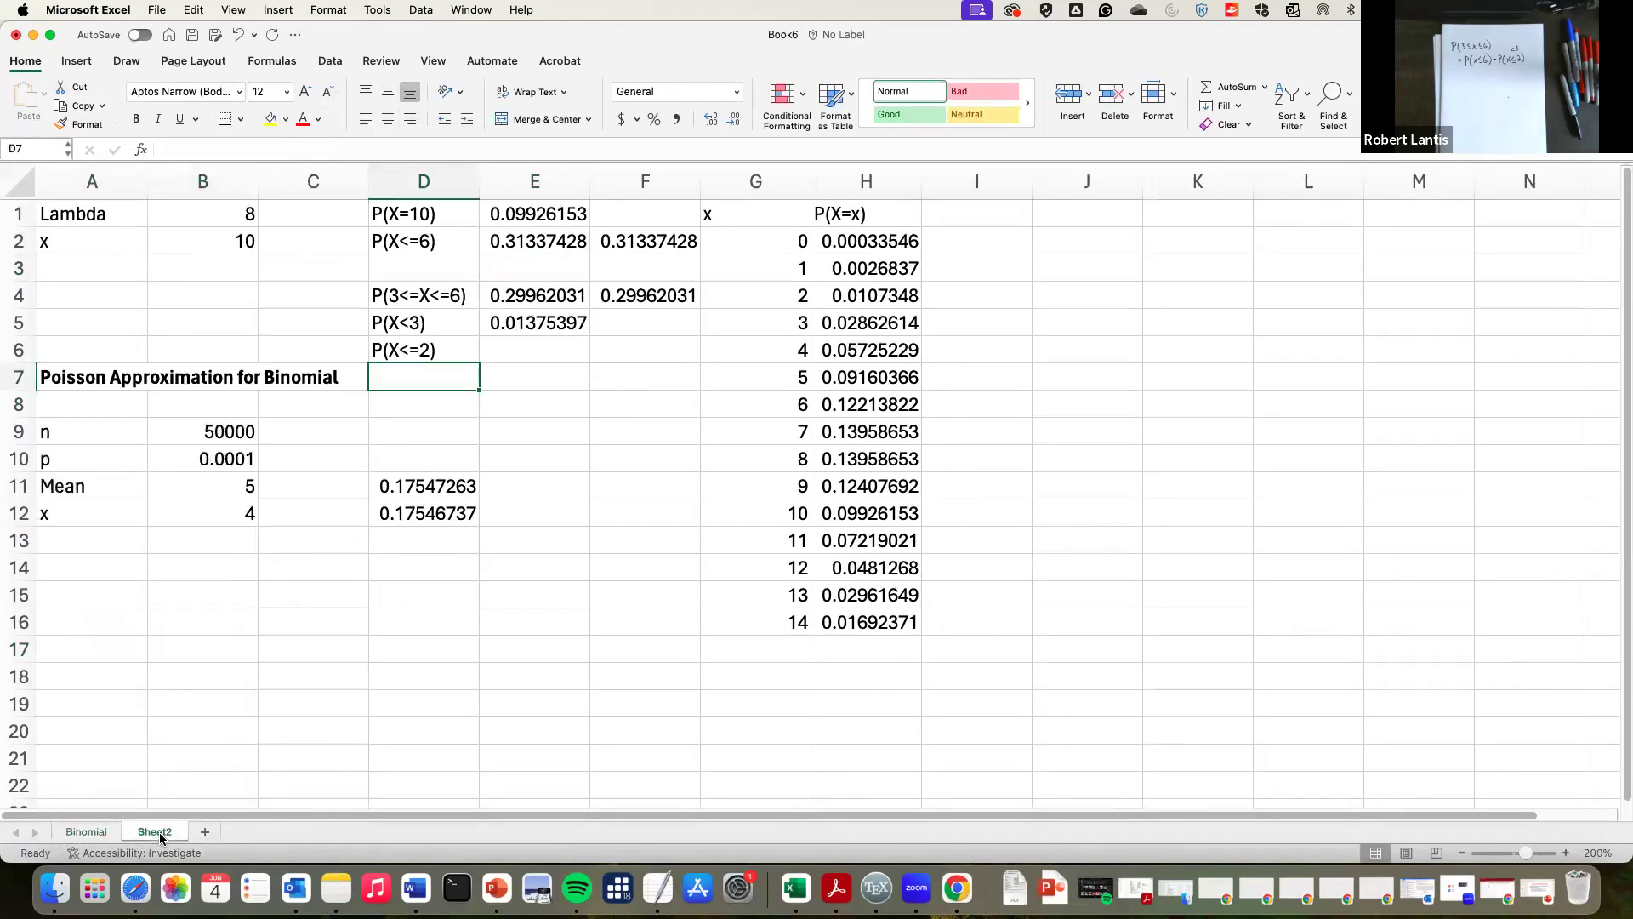
right_click(160, 833)
left_click(235, 647)
type("Poisson")
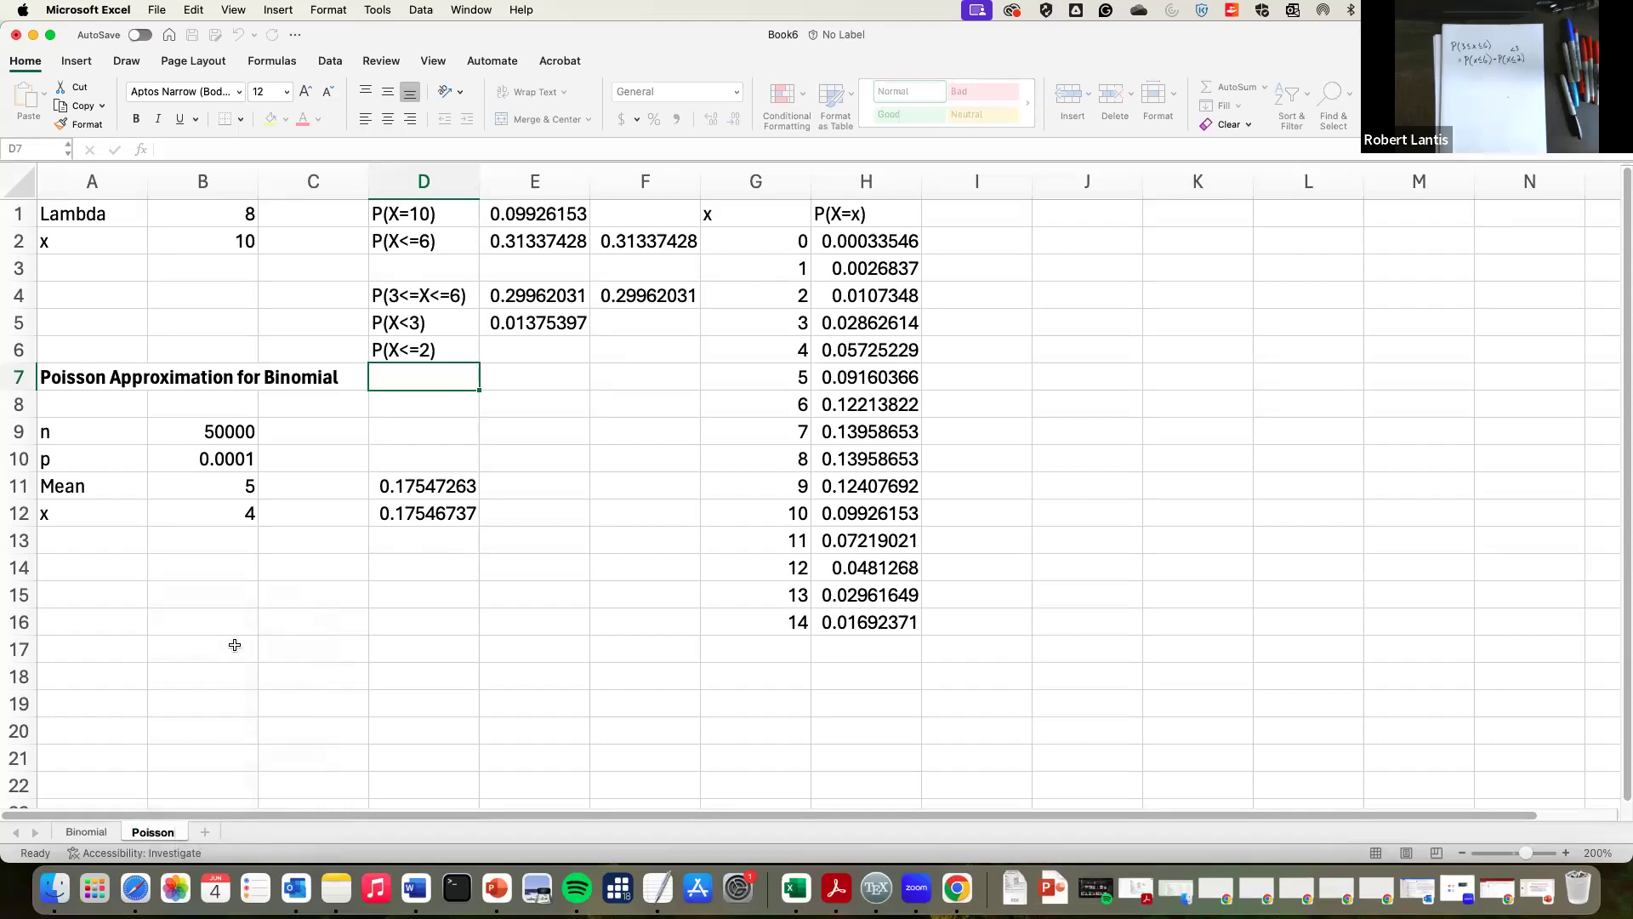
left_click(291, 626)
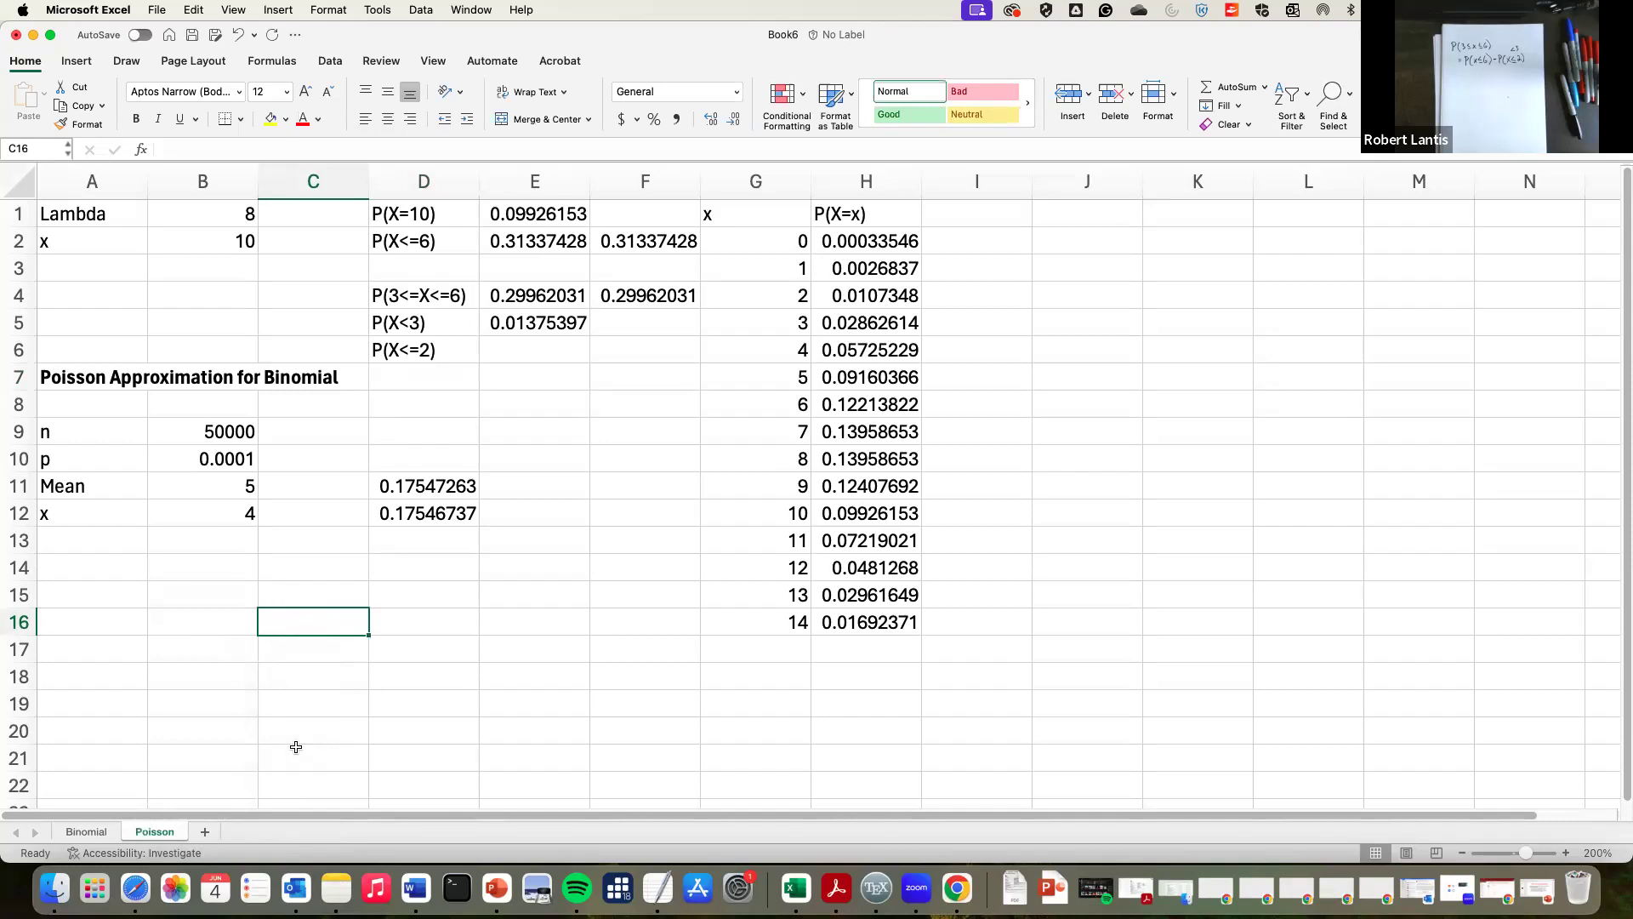
left_click(919, 885)
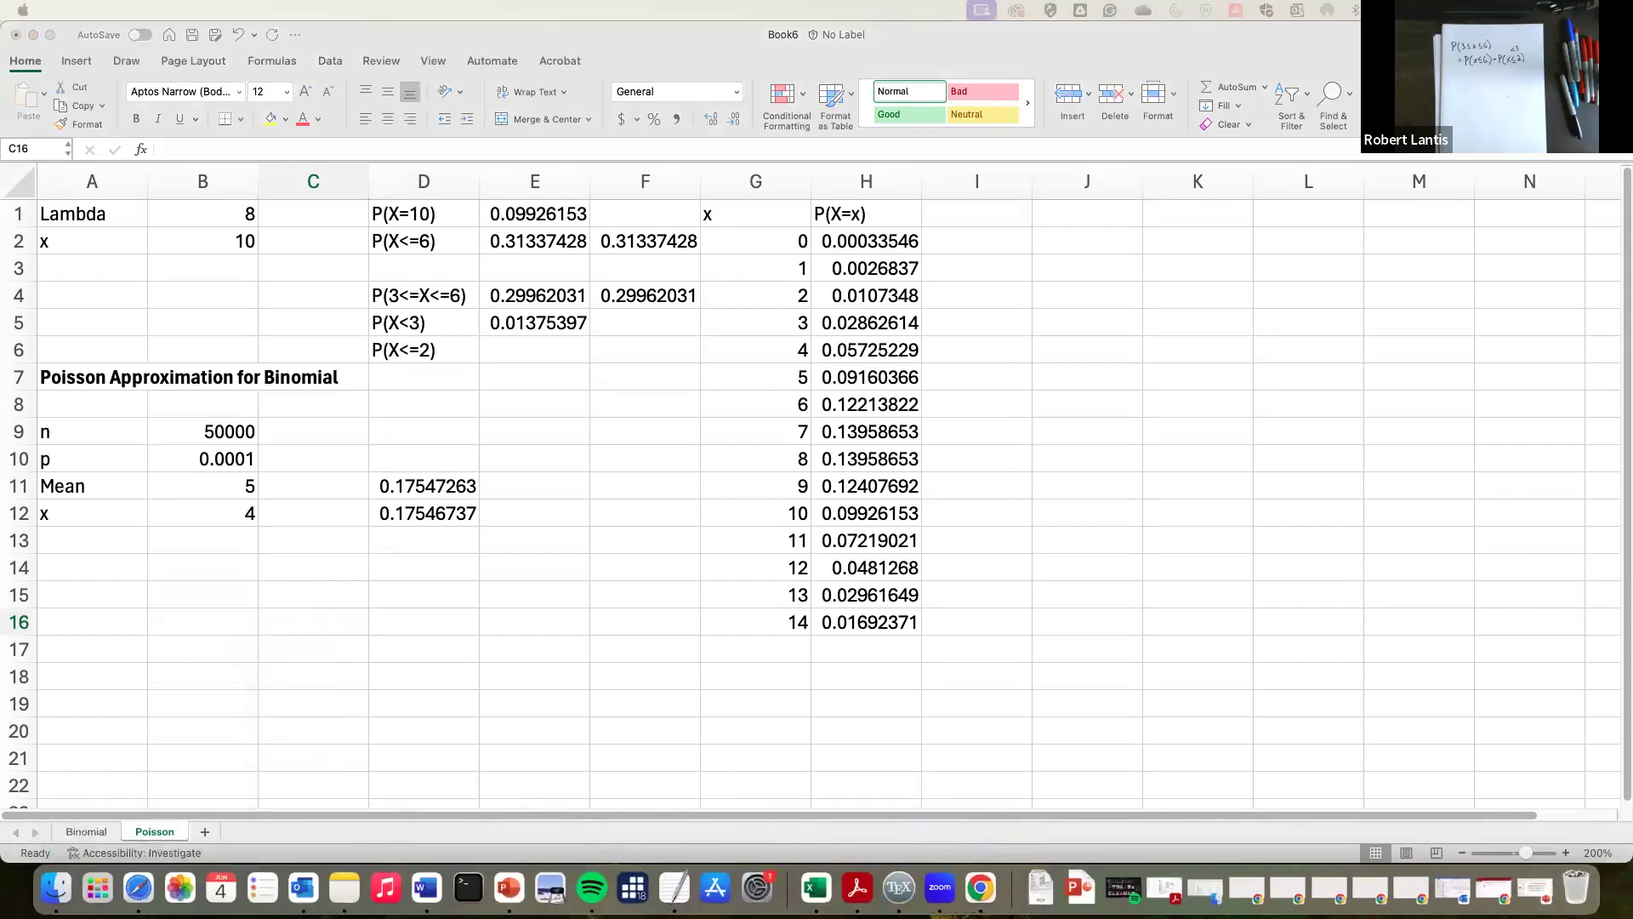